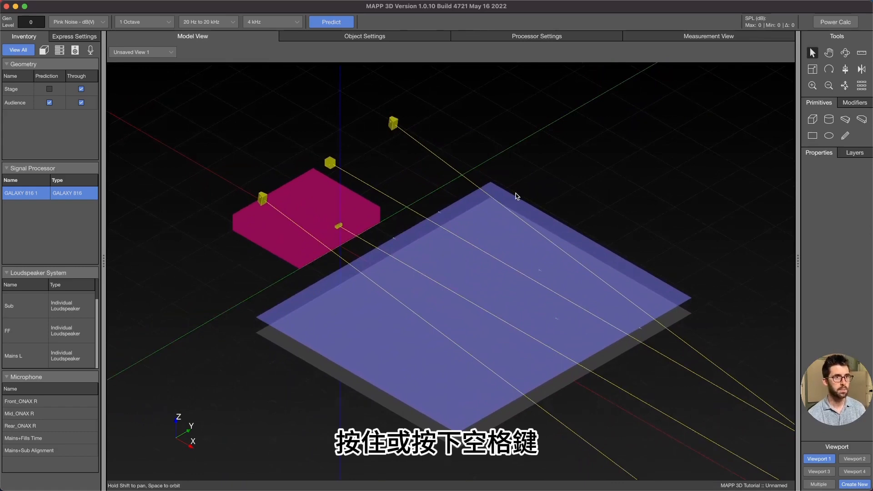
- Set the model view to Isometric View 4 and frame the stage, loudspeakers and audience area closely
key("space")
left_click_drag(496, 262, 467, 235)
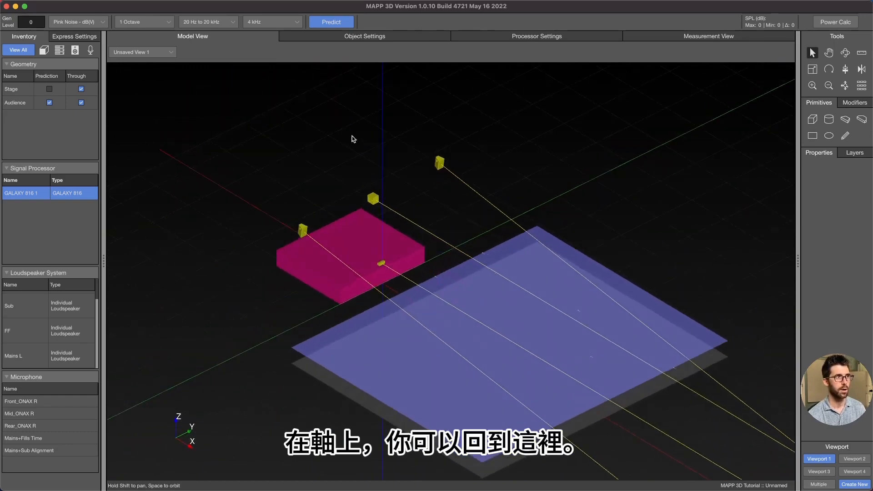
left_click(155, 52)
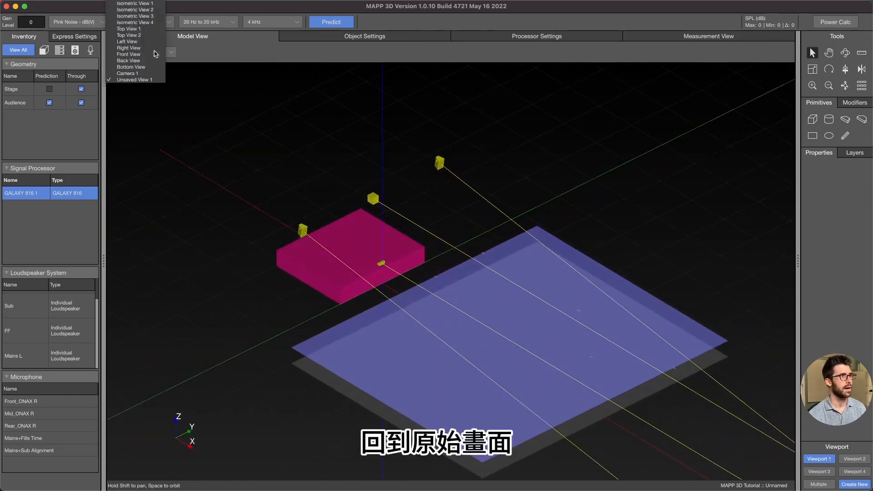
left_click(135, 22)
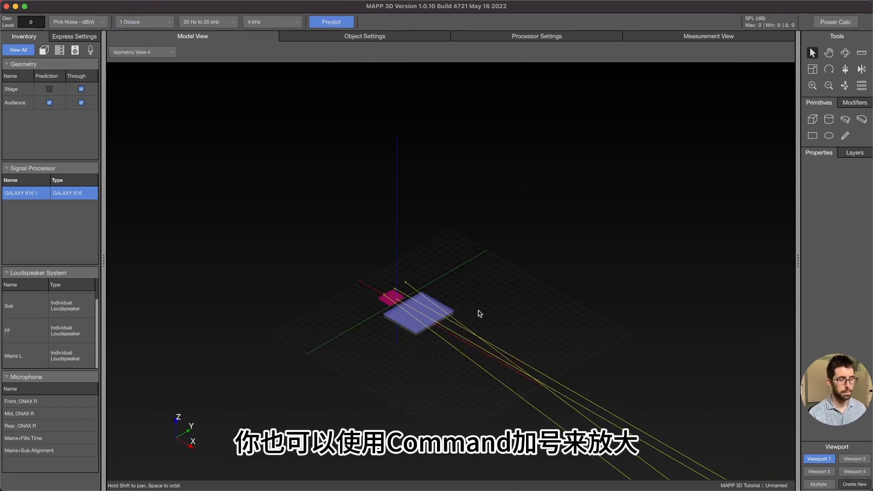
key("super+plus")
key("super+plus")
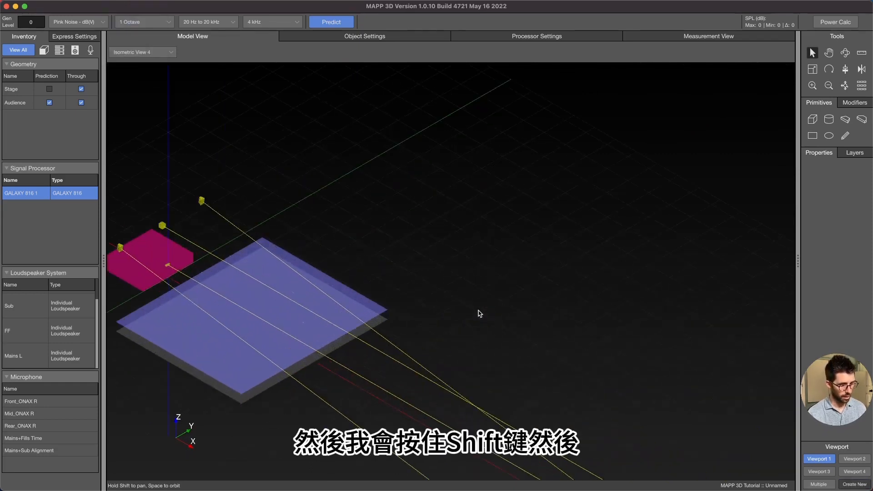
left_click_drag(458, 300, 721, 294, "shift")
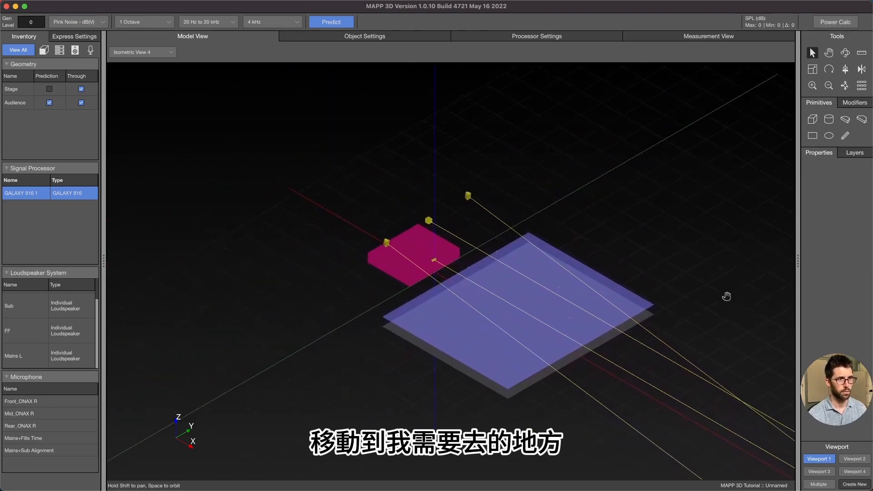
scroll(730, 300, "up", 3)
key("Left")
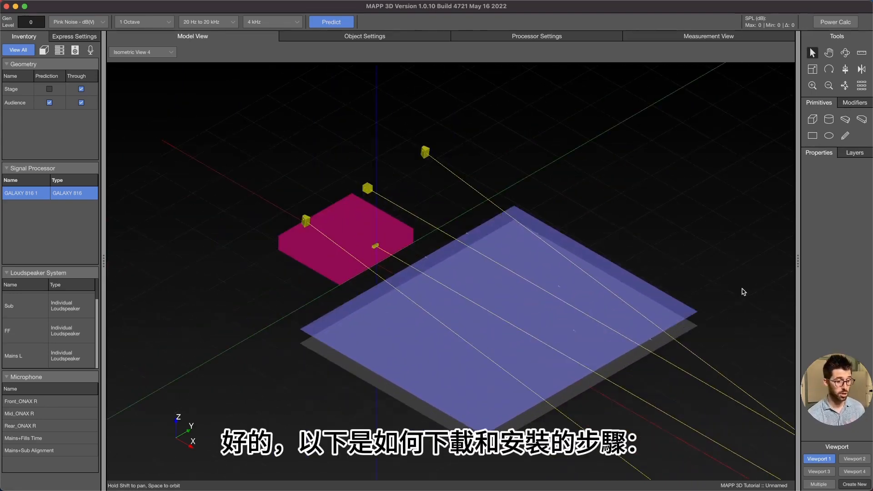
- Switch to the browser and open the account login from the MAPP 3D product page on meyersound.com
key("ctrl+Up")
left_click(201, 188)
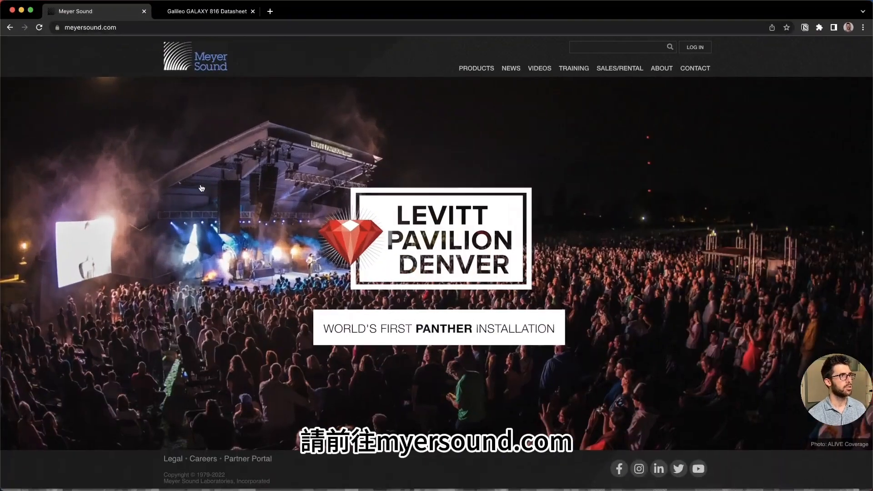
left_click(472, 71)
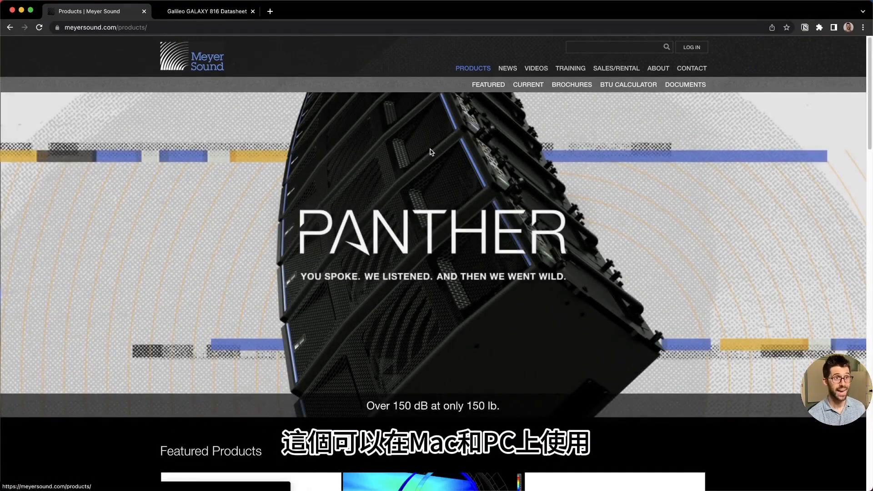
scroll(440, 172, "down", 6)
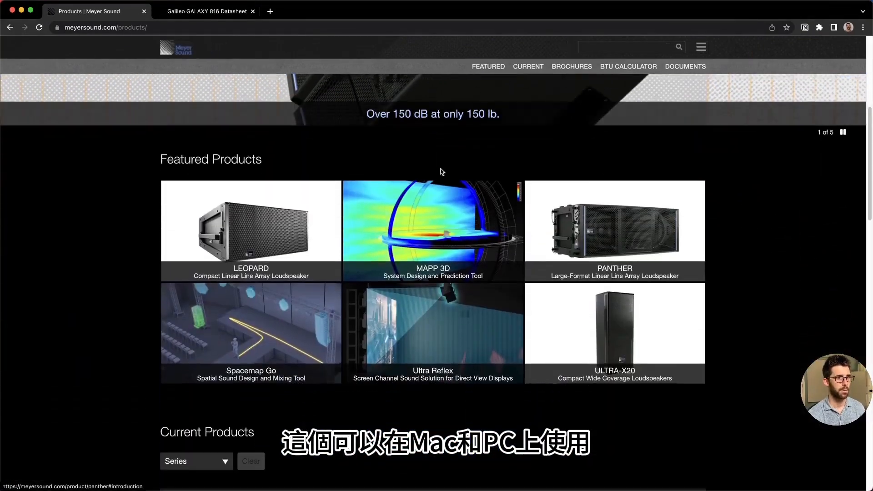
left_click(432, 218)
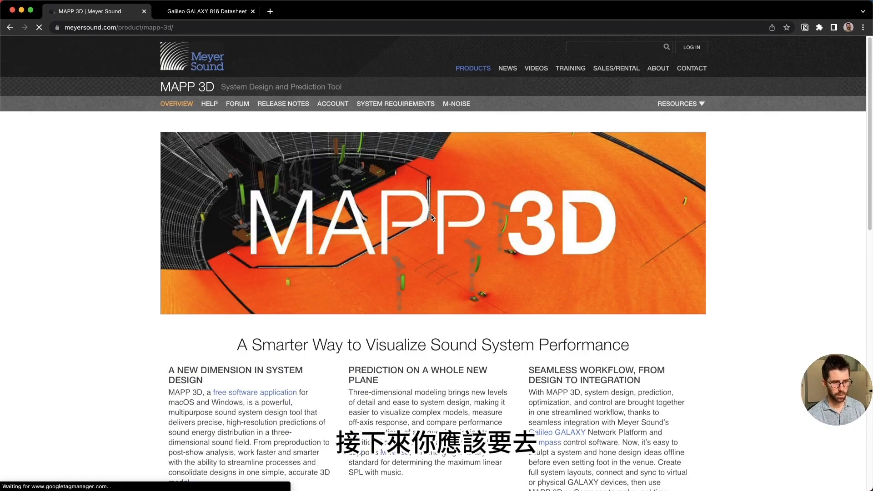
left_click(333, 104)
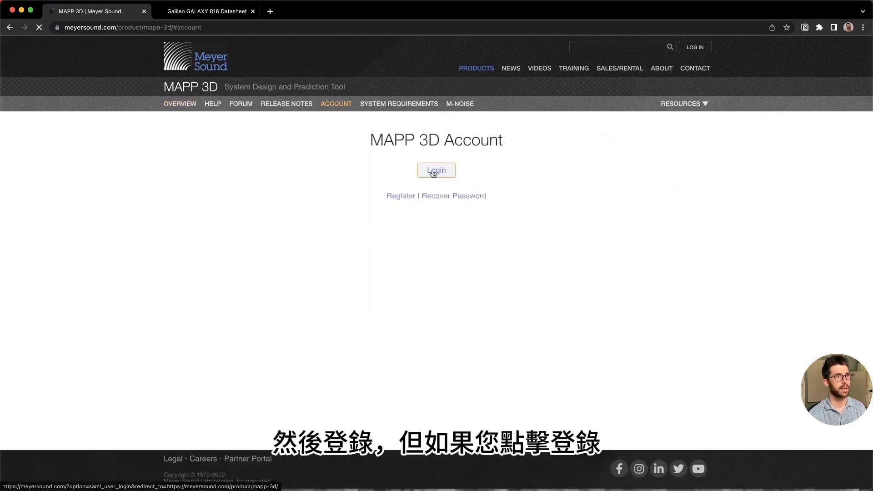
left_click(433, 172)
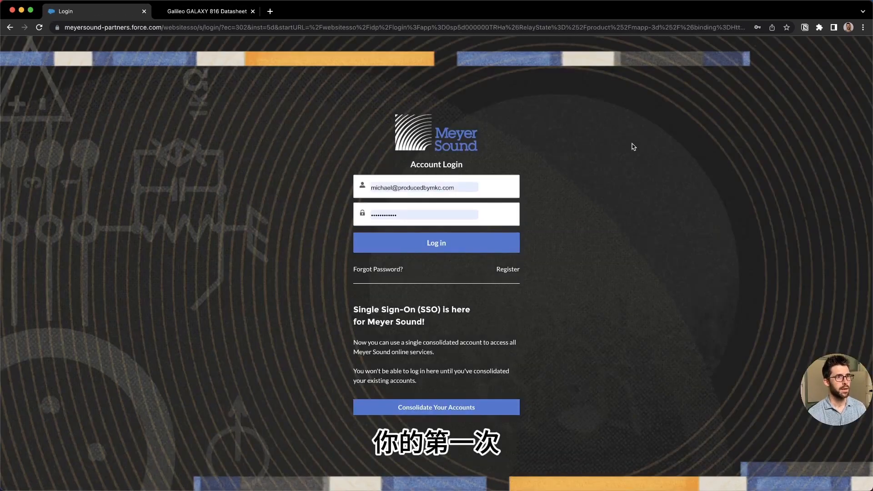
- Examine the fields of the new-account registration form and return to the account login page
left_click(507, 270)
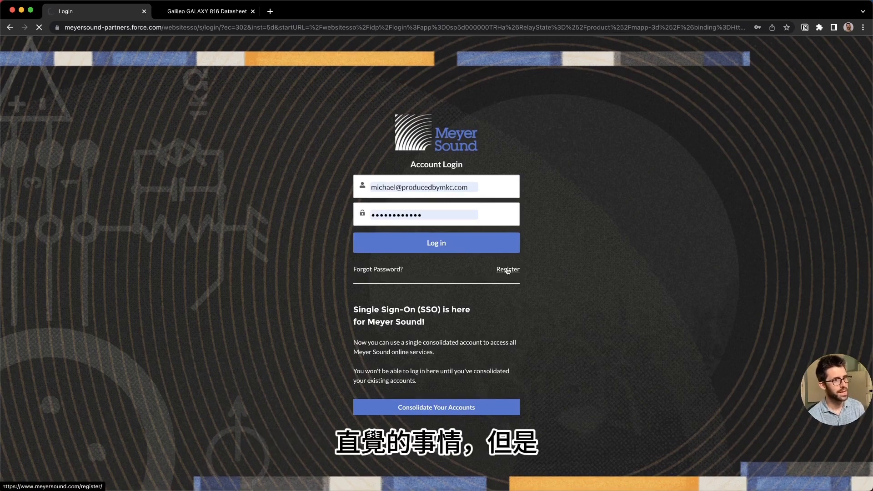
scroll(415, 263, "down", 5)
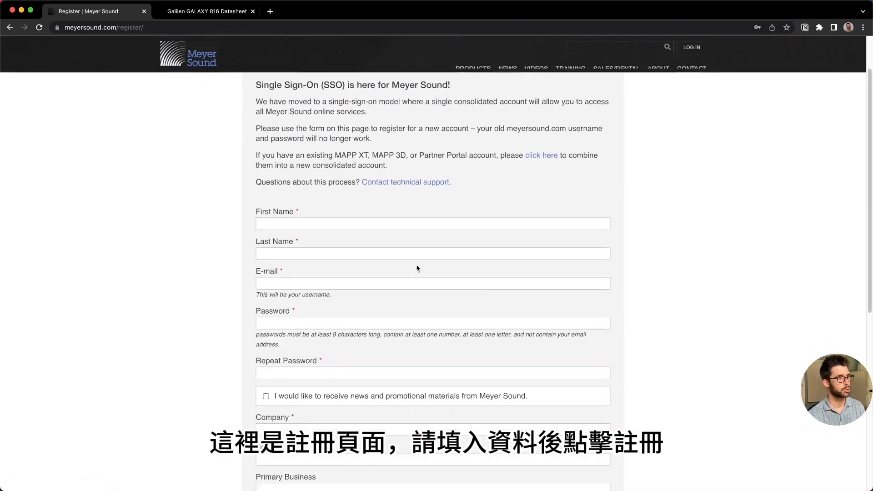
scroll(403, 306, "down", 6)
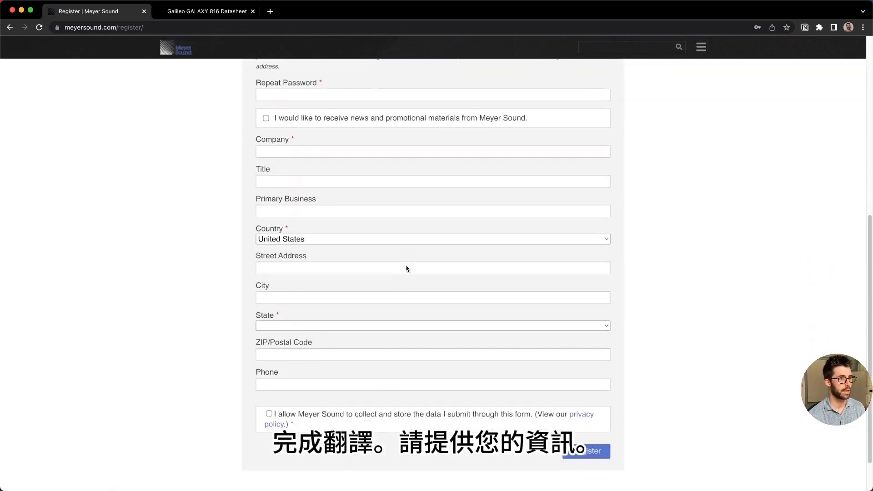
scroll(407, 268, "up", 8)
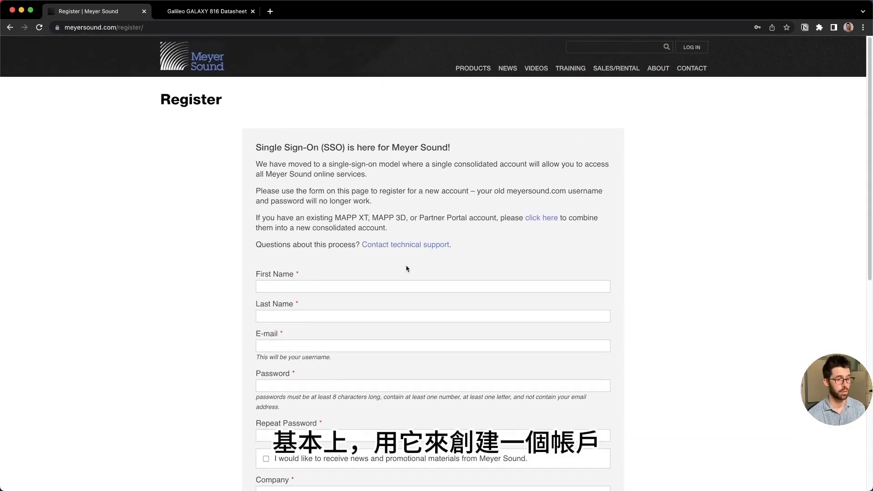
scroll(406, 268, "left", 5)
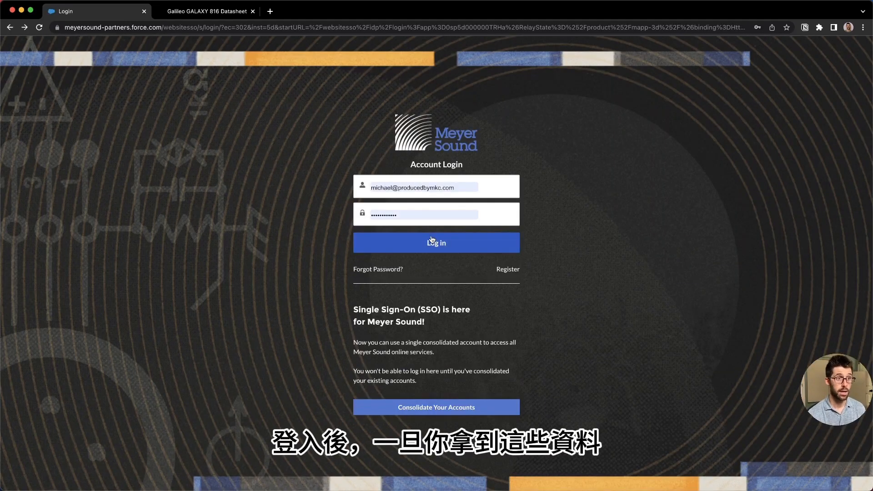
- Log in with the prefilled credentials and open the account section of the MAPP 3D product page
left_click(432, 242)
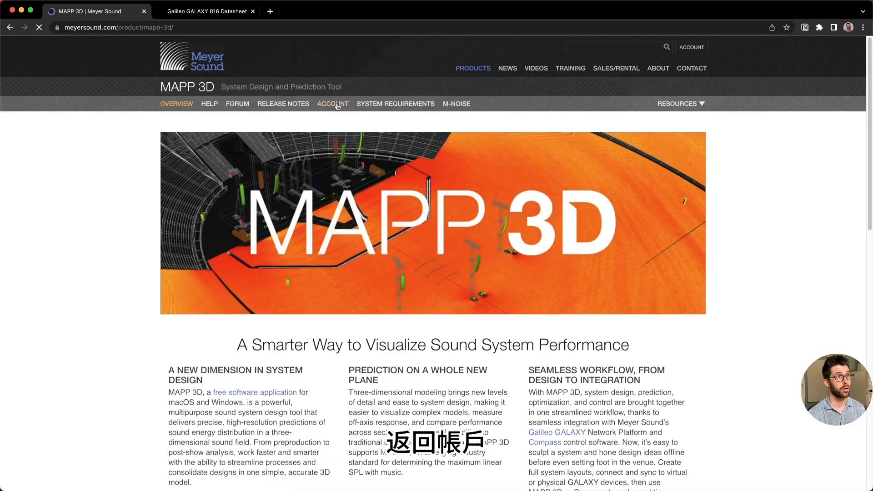
left_click(336, 105)
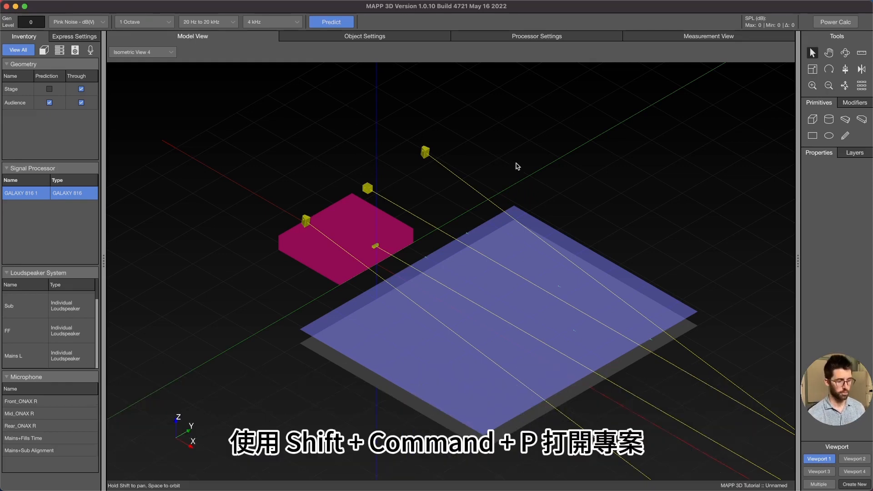
- In MAPP 3D, open the project settings and review the distance and weight unit options without changing them
key("shift+super+p")
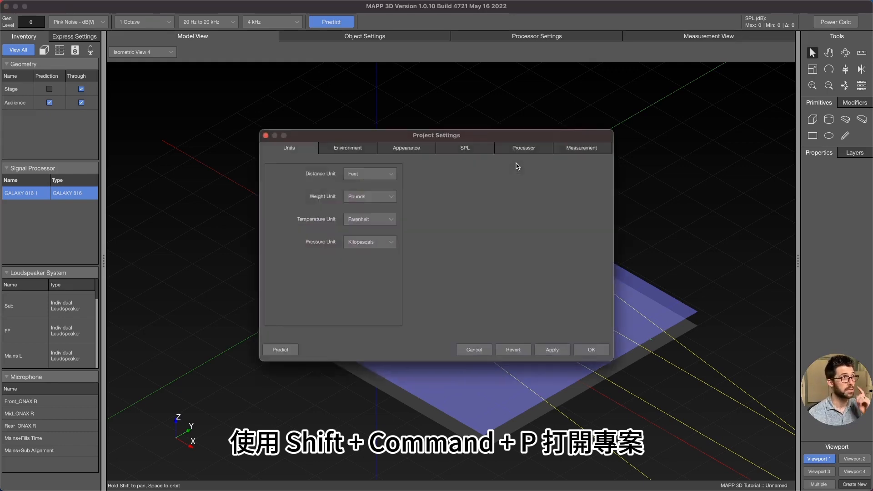
left_click(65, 5)
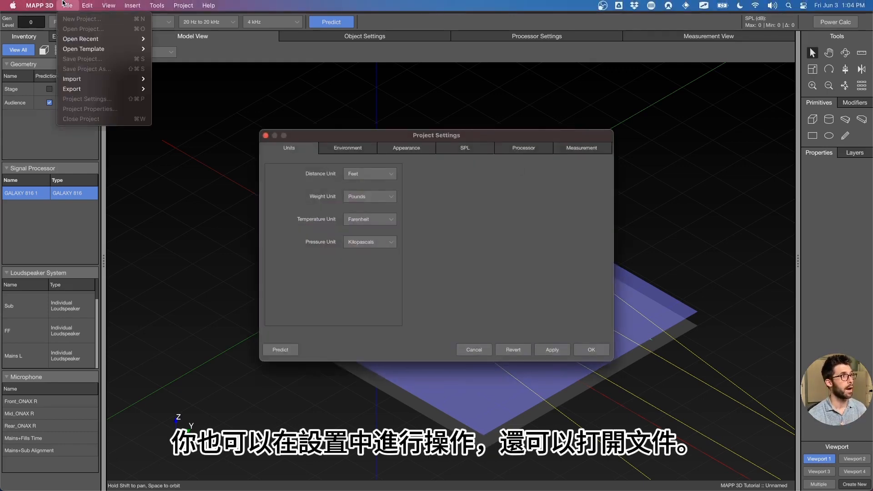
left_click(67, 5)
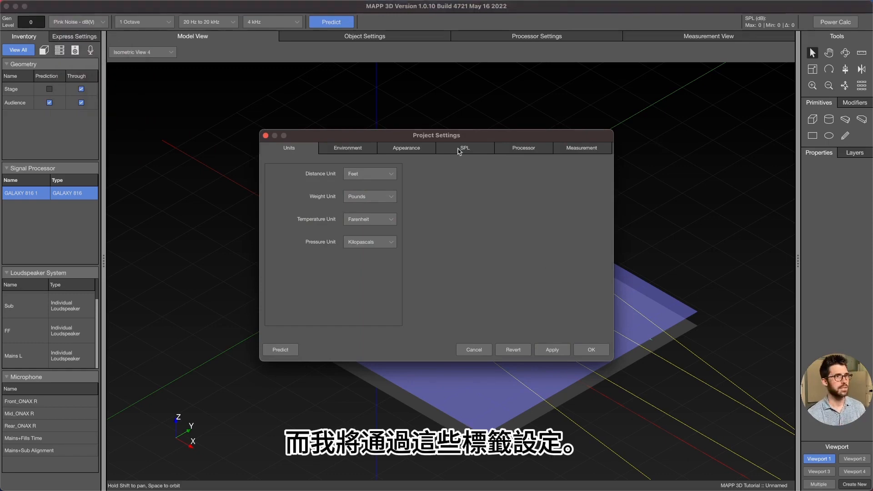
left_click(390, 174)
left_click(386, 174)
left_click(394, 196)
left_click(387, 196)
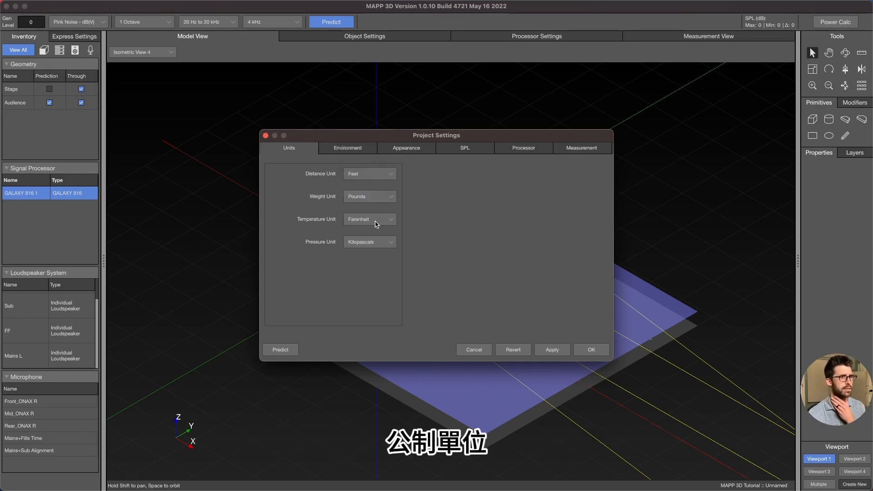
- Review the project's environment, appearance and SPL settings, and accept them unchanged
left_click(348, 149)
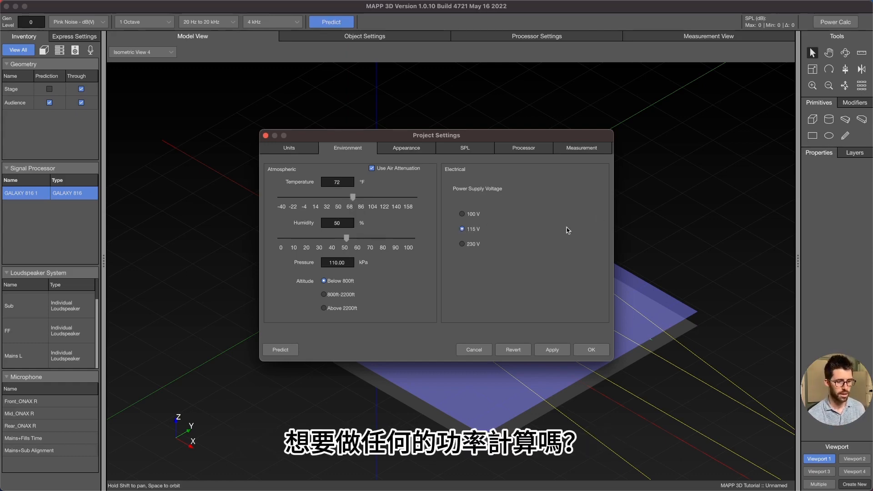
left_click(406, 149)
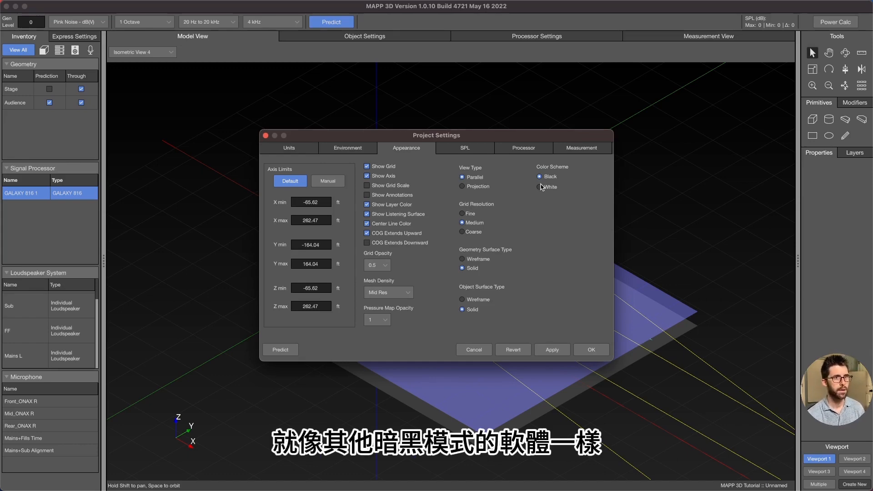
left_click(458, 150)
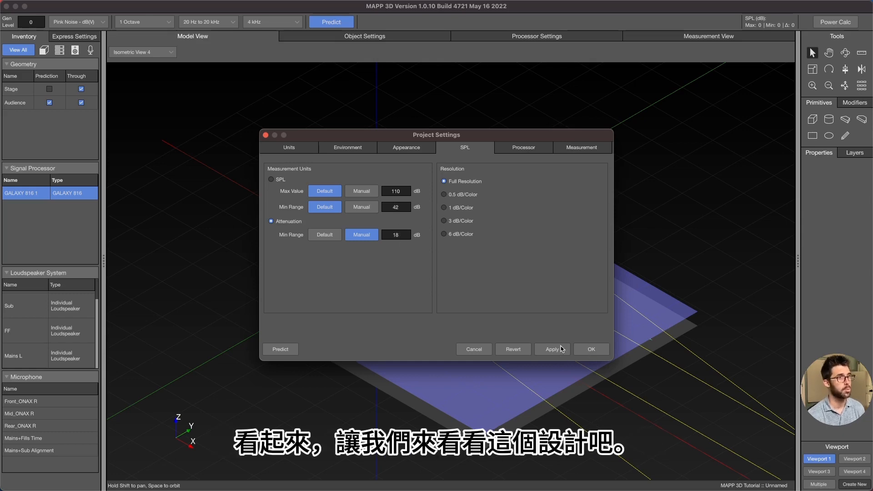
left_click(594, 350)
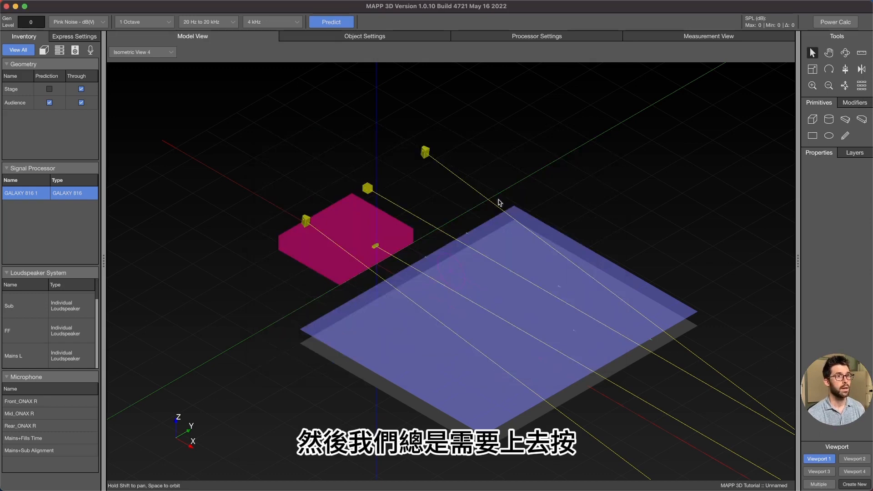
- Run the prediction on the audience area, keeping the frequency at 4 kHz and the bandwidth at 1 Octave
left_click(331, 22)
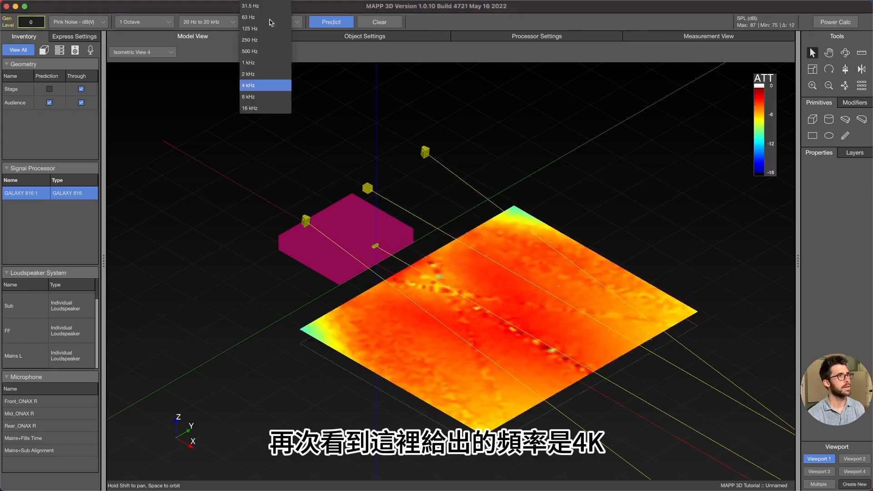
left_click(270, 86)
left_click(128, 21)
left_click(128, 22)
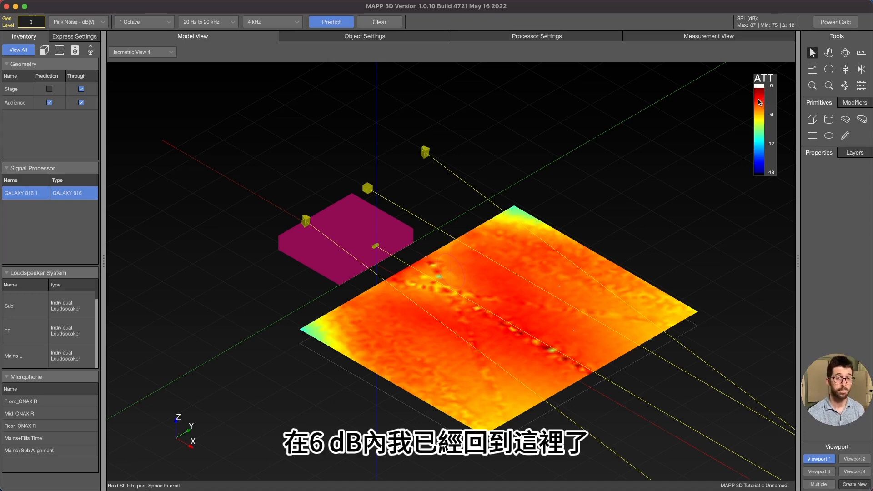
- Change the project's measurement units from Attenuation to SPL and accept the project settings
key("super+comma")
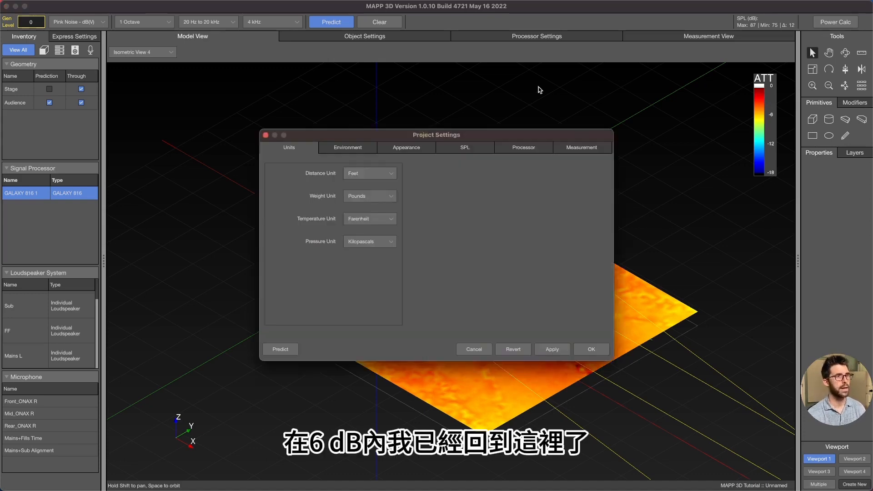
left_click(465, 147)
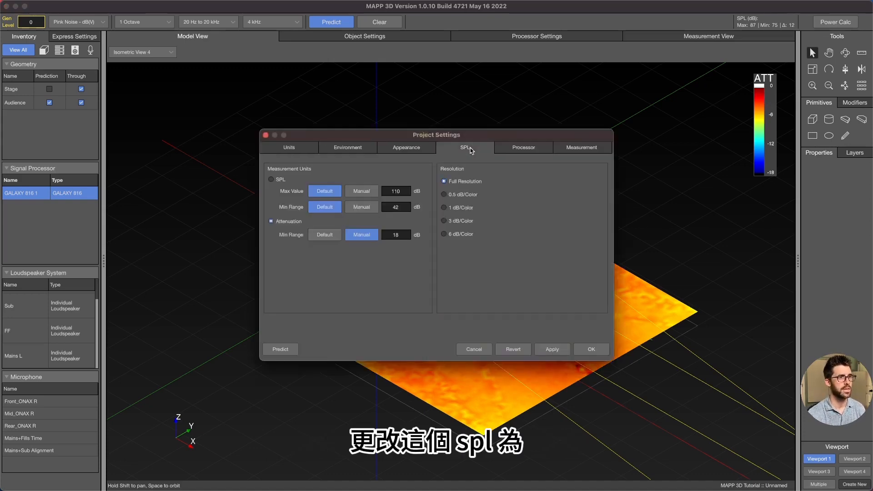
left_click(271, 179)
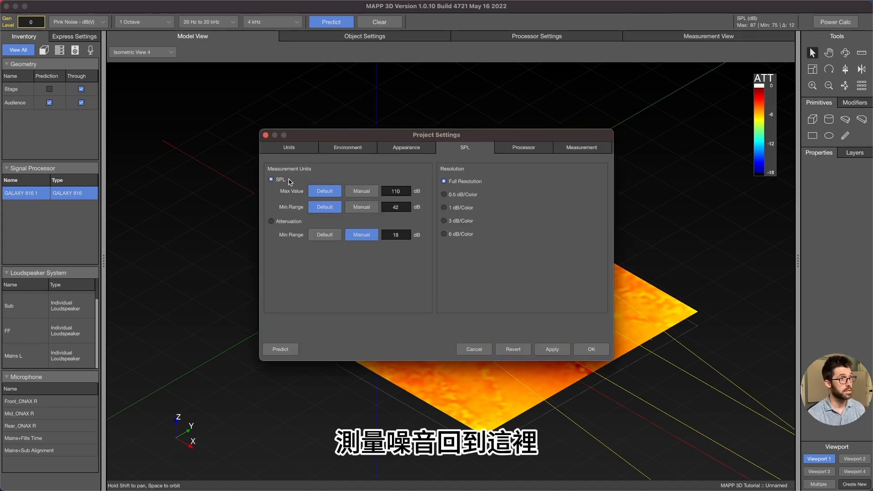
left_click(594, 351)
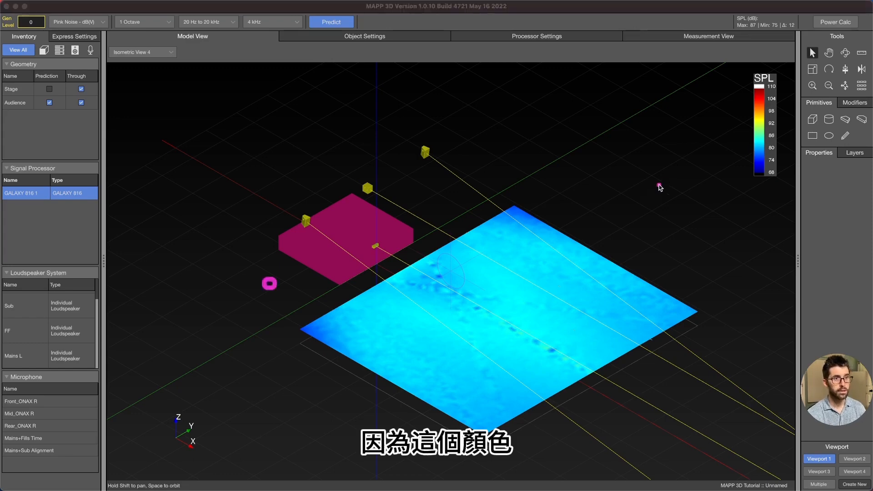
mouse_move(516, 266)
left_mouse_down()
mouse_move(696, 189)
mouse_move(753, 143)
left_mouse_up()
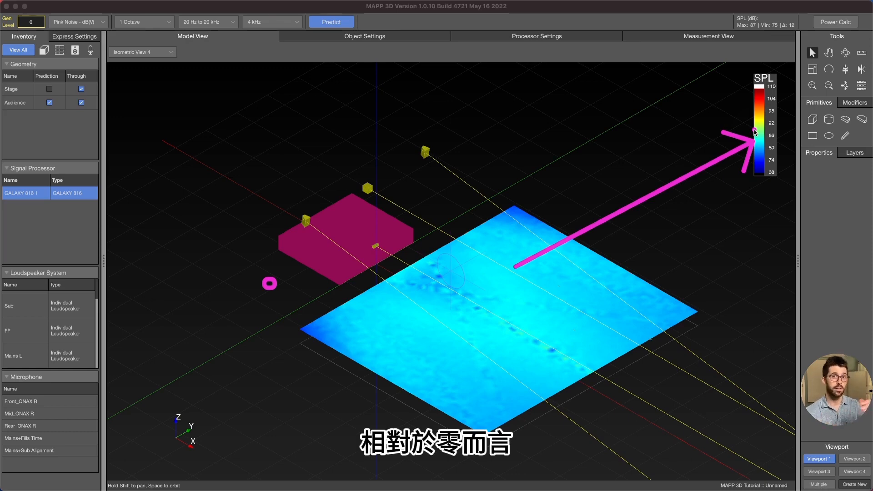
- Review the project's Processor and Measurement settings, and accept them unchanged
left_click(522, 148)
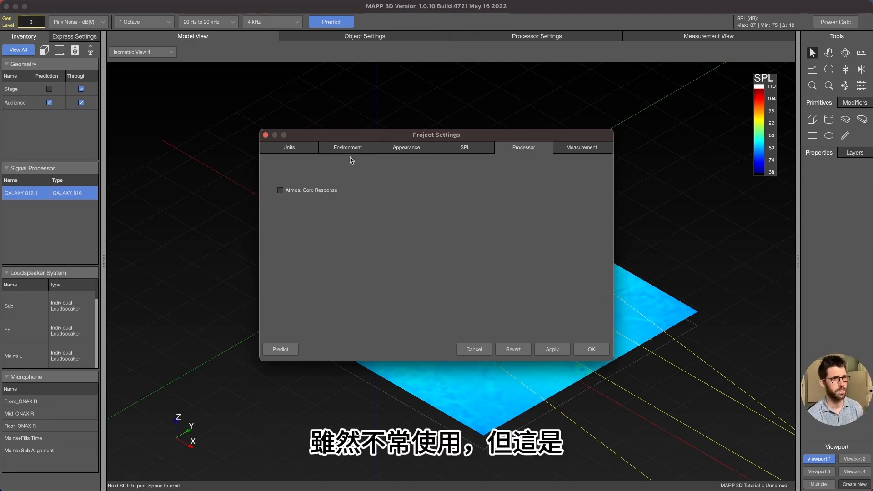
left_click(581, 148)
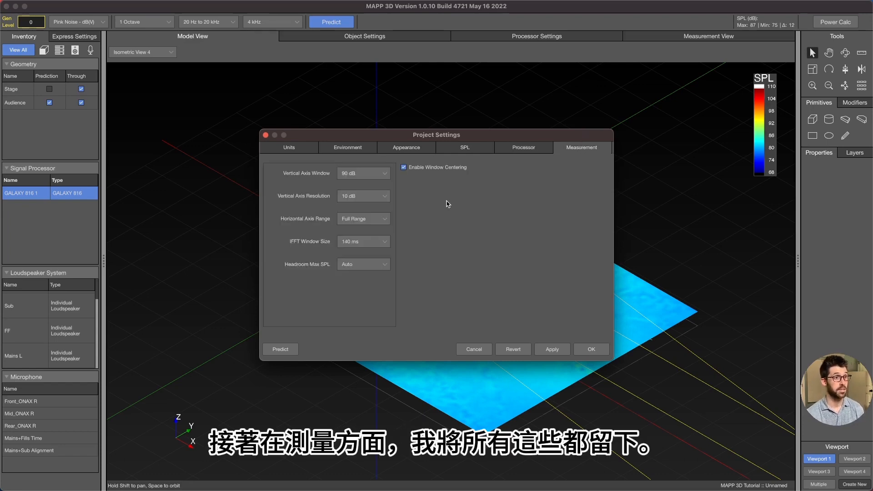
left_click(591, 349)
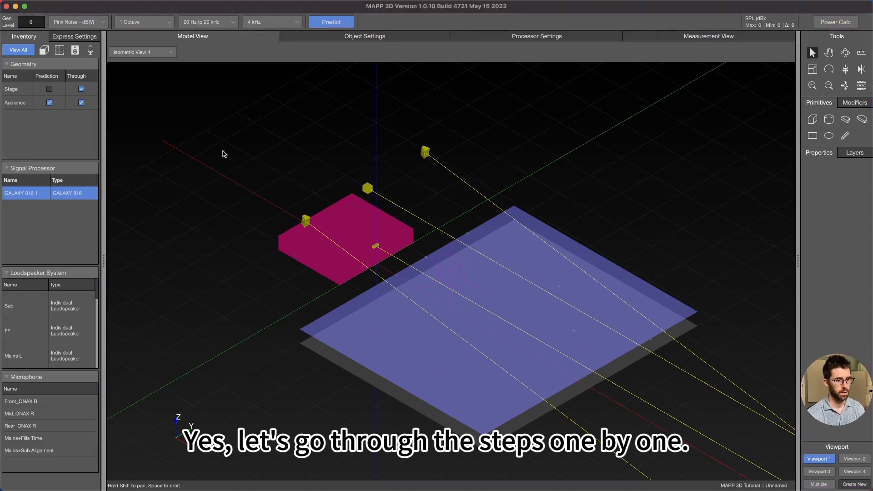
- Select the Stage and Audience geometry from the inventory to locate both in the model, leaving only the Stage selected
left_click(45, 69)
left_click(45, 68)
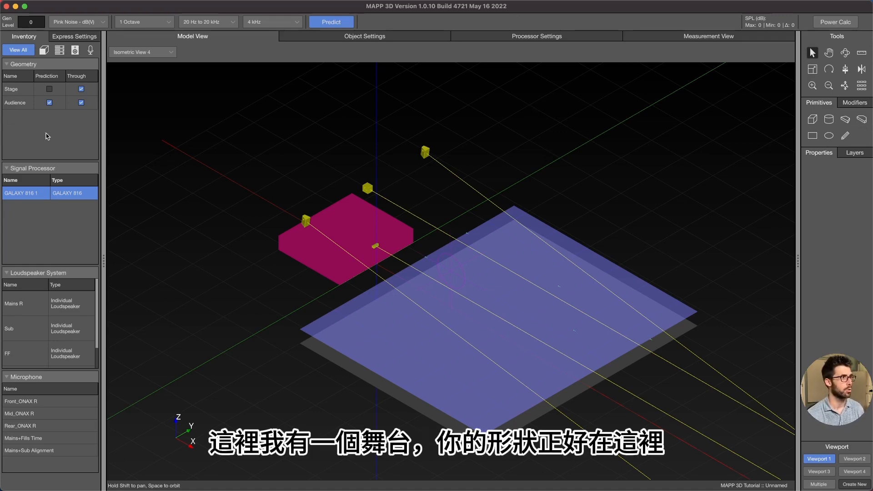
left_click(22, 90)
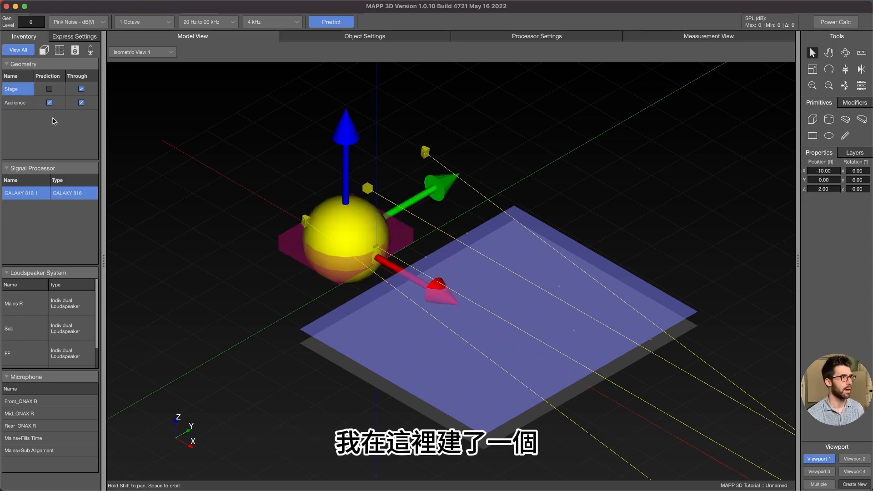
left_click(21, 103, "shift")
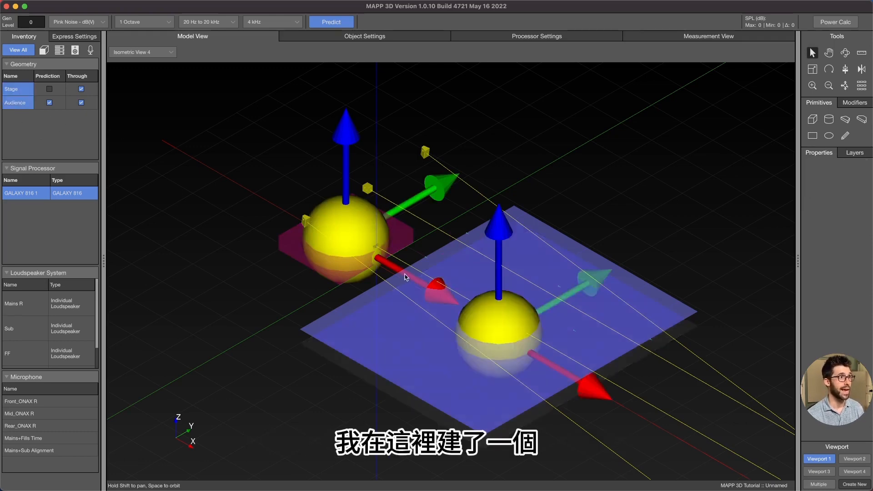
left_click(29, 103, "shift")
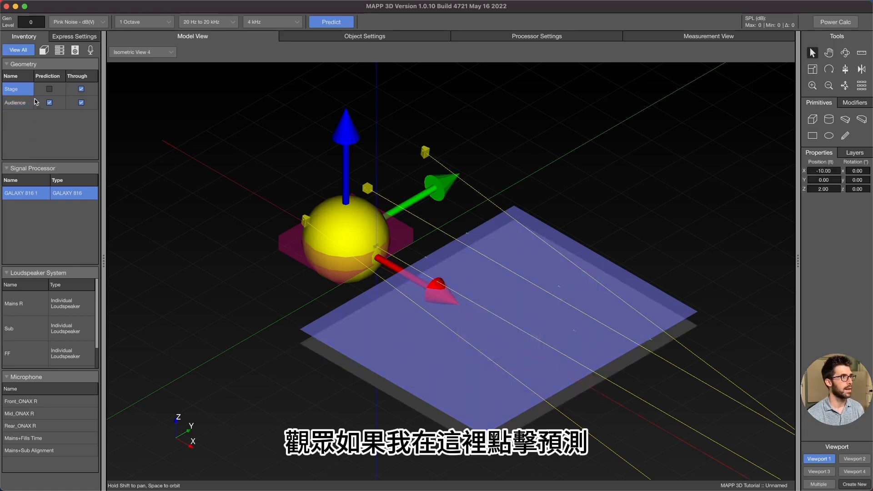
- Turn prediction off and back on for the Audience geometry, and clear the geometry selection
left_click(50, 102)
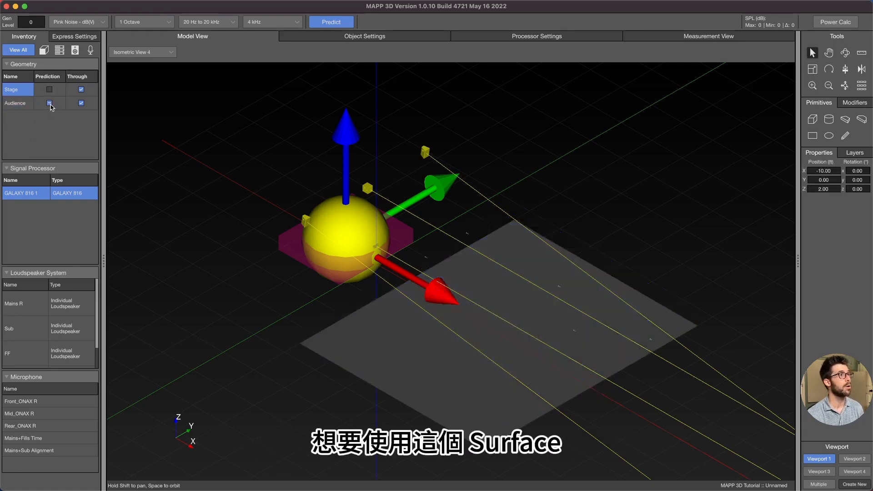
left_click(49, 102)
left_click(20, 106)
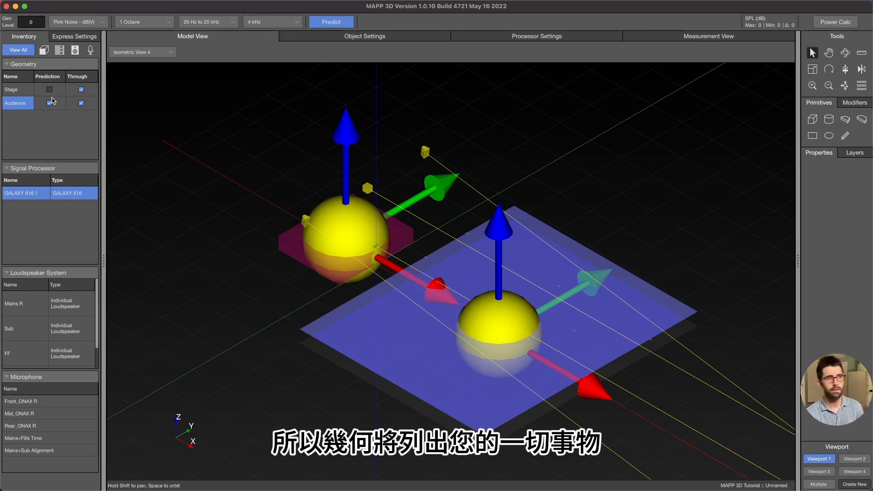
left_click(169, 142)
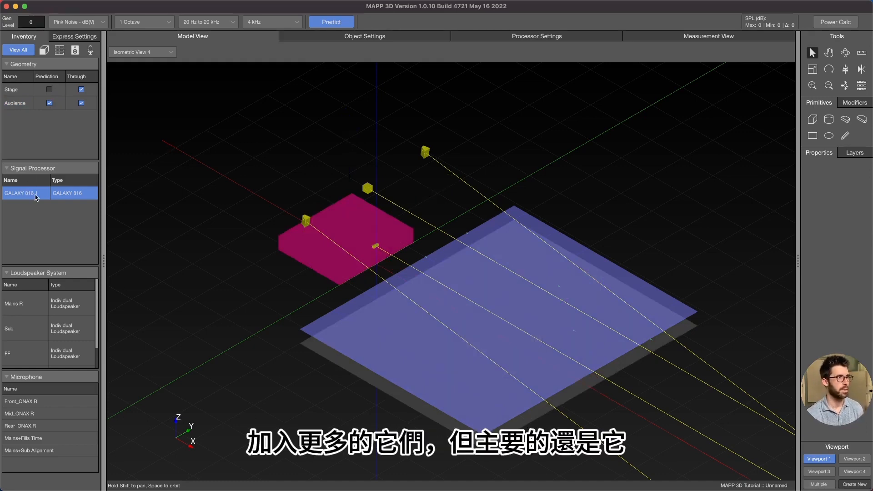
- Switch to Google Chrome and examine the inputs and outputs in the Galileo GALAXY 816 datasheet
key("ctrl+Up")
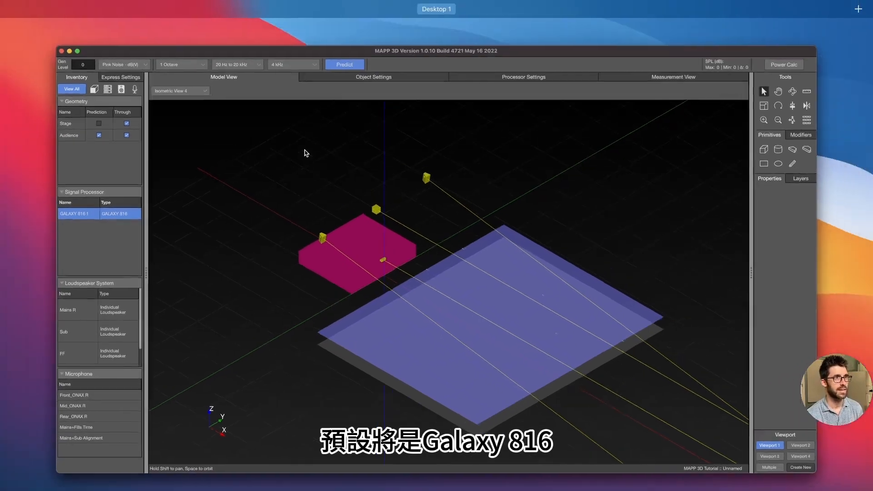
left_click(310, 185)
mouse_move(351, 482)
left_click(290, 470)
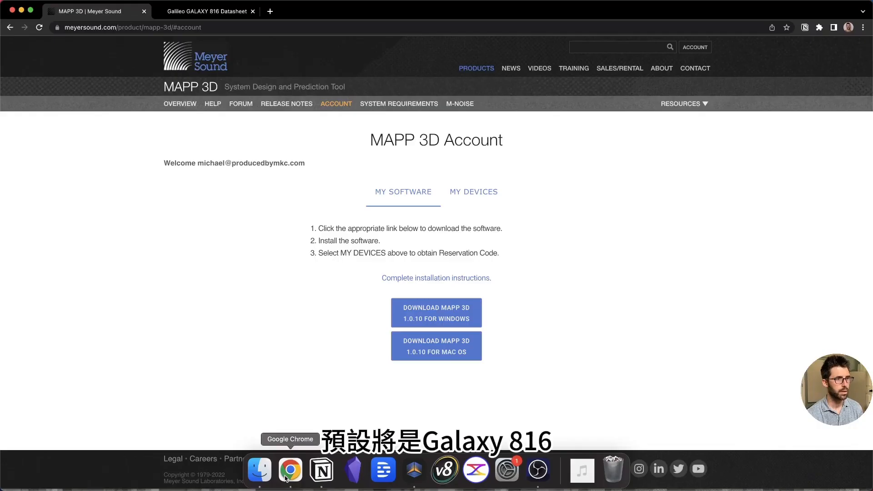
left_click(207, 12)
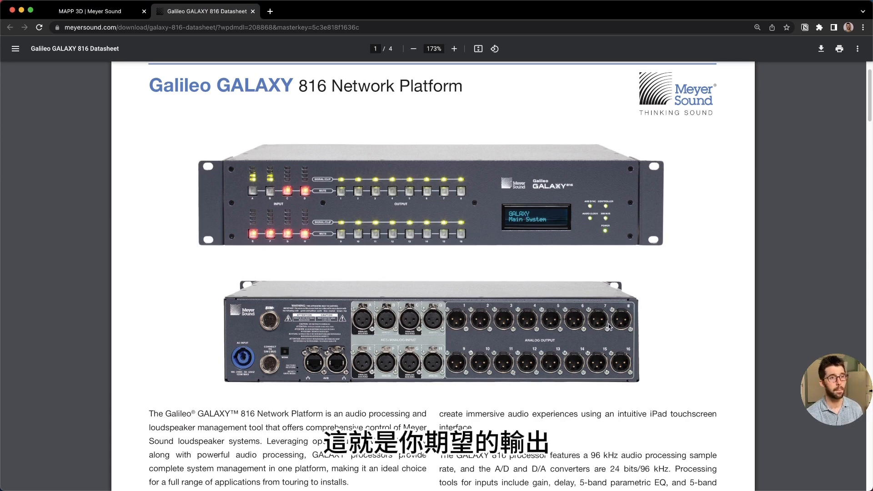
key("ctrl+a")
left_click_drag(441, 300, 472, 335)
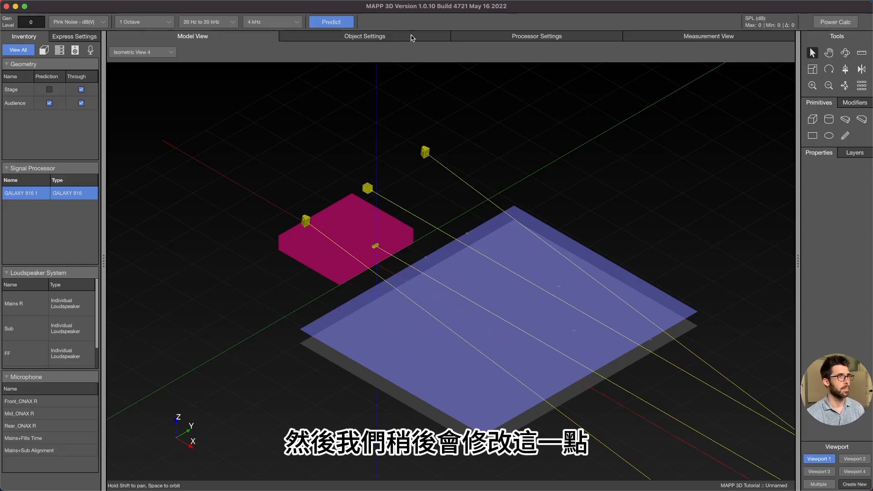
- Review the GALAXY 816 1 device overview in MAPP 3D's processor settings, and return to the model view
left_click(521, 36)
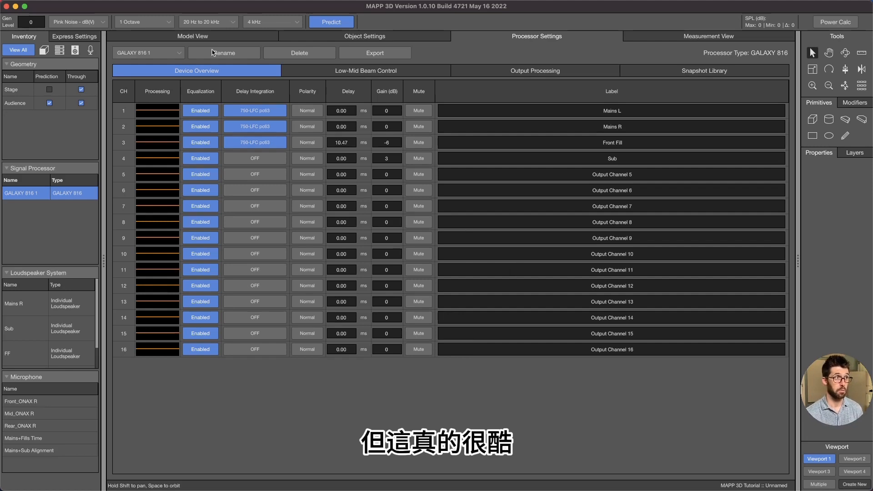
left_click(225, 38)
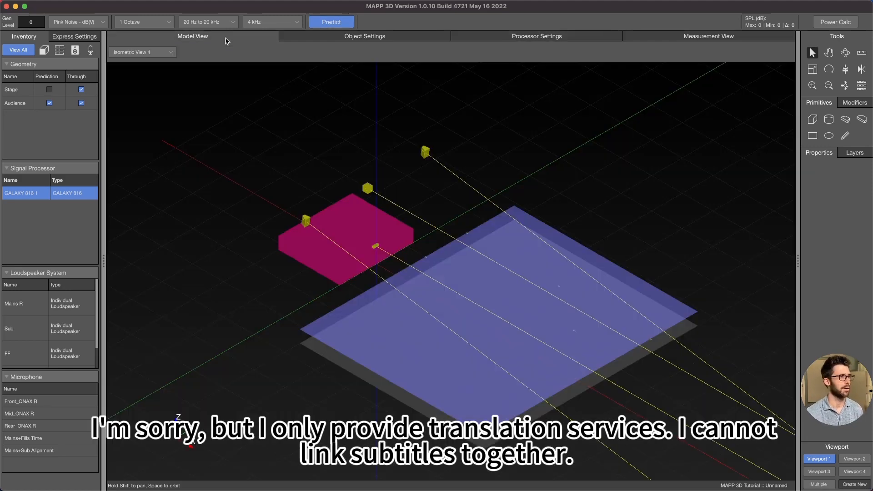
- Select the loudspeakers Mains R, Sub, FF and Mains L together in the loudspeaker inventory
left_click(28, 306)
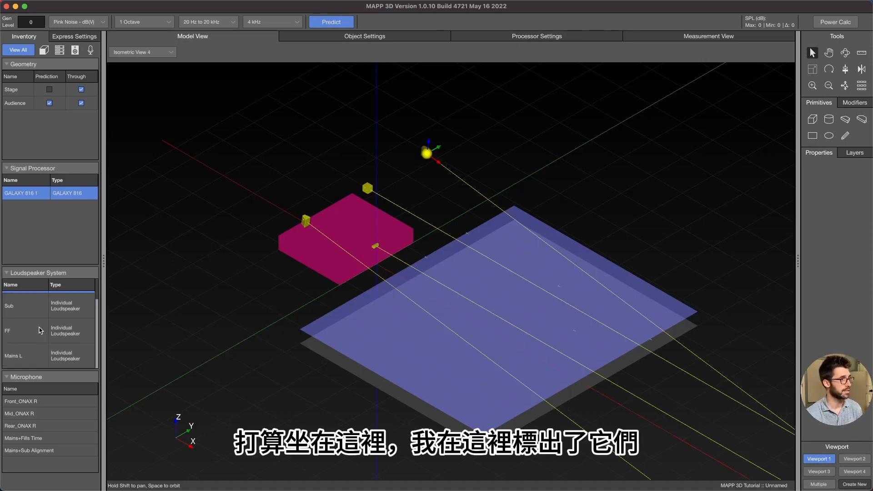
scroll(36, 303, "down", 1)
scroll(36, 303, "up", 1)
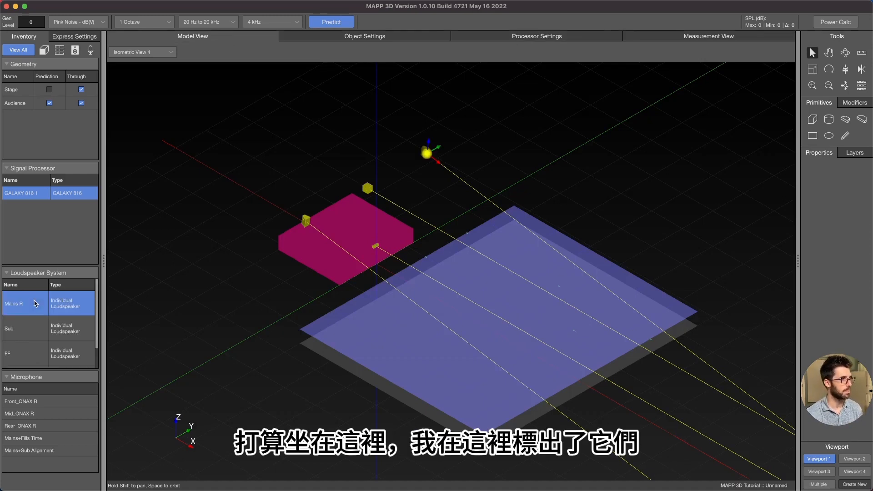
scroll(30, 313, "down", 1)
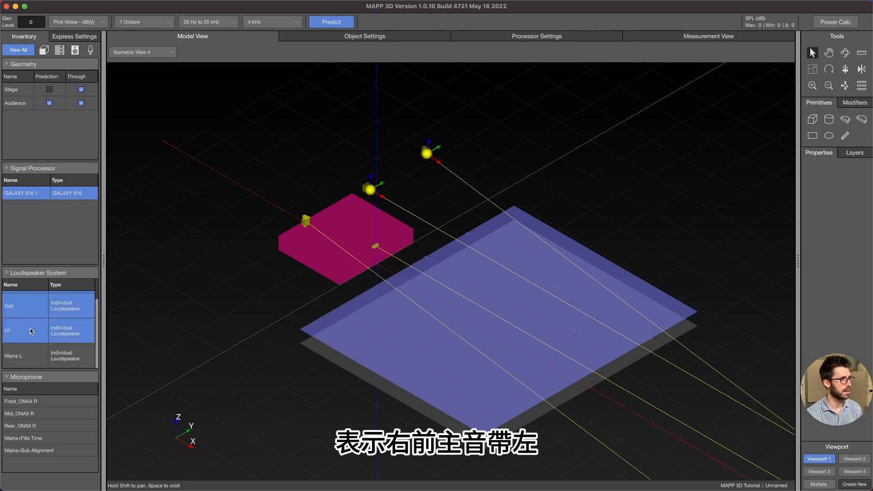
left_click(30, 353, "shift")
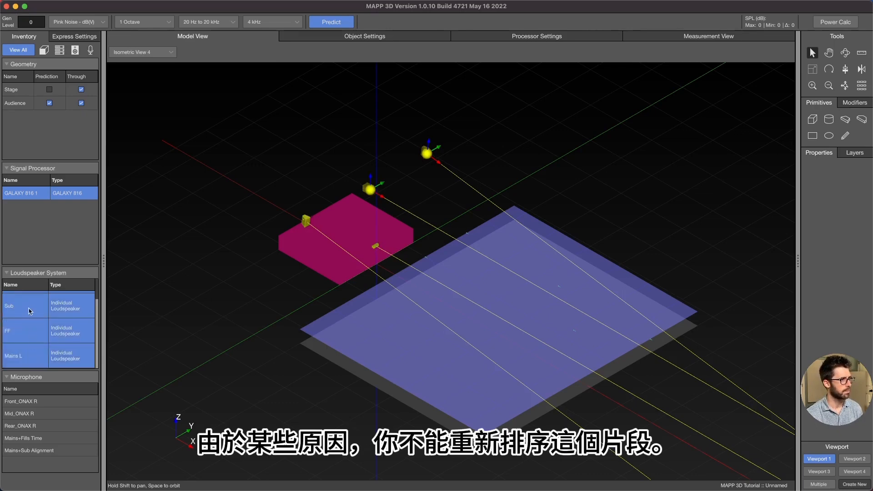
- Toggle individual loudspeakers in and out of the multiple selection, and clear the selection
left_click(29, 308, "super")
left_click(29, 308, "super")
scroll(28, 308, "up", 2)
left_click(29, 308, "super")
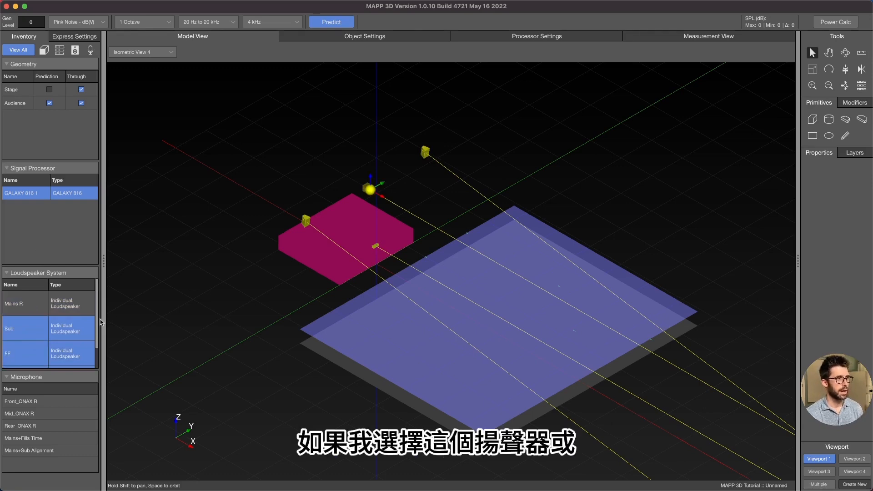
left_click(69, 304, "super")
left_click(68, 303, "super")
left_click(169, 280)
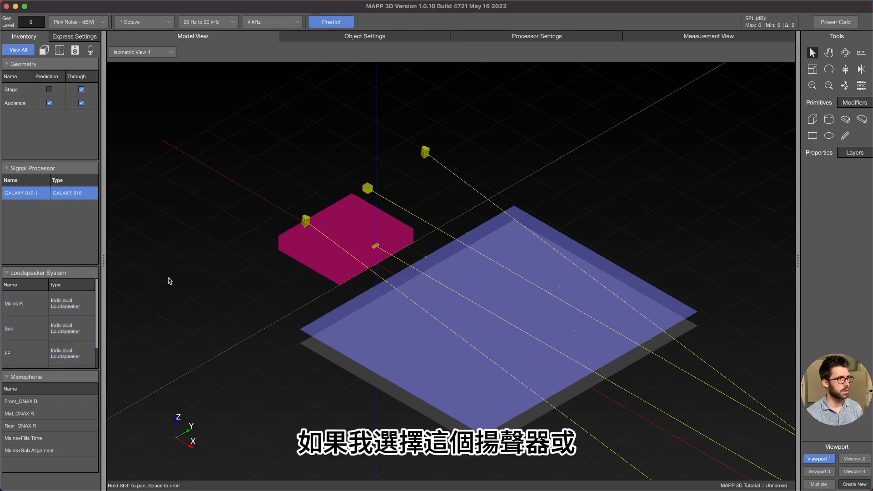
- Select the Mains R loudspeaker to locate its axis handles in the model, extend the selection to Sub, and deselect everything
left_click(30, 302)
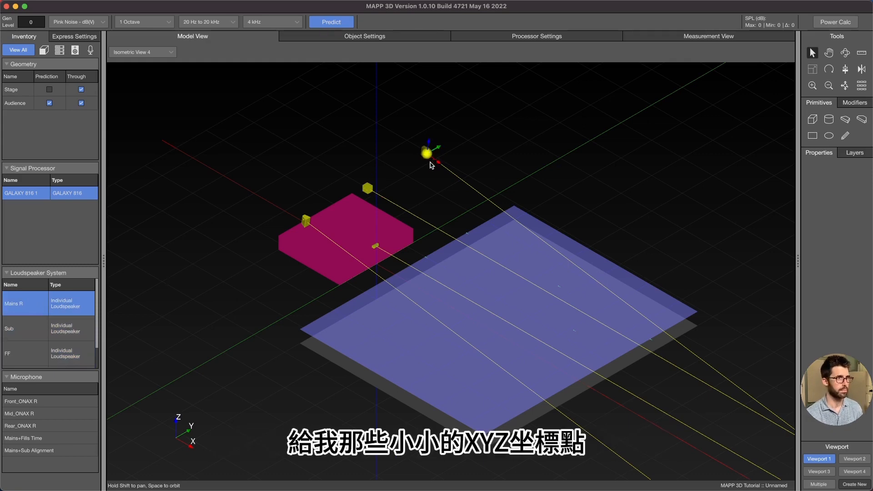
left_click(64, 324, "shift")
left_click(246, 290)
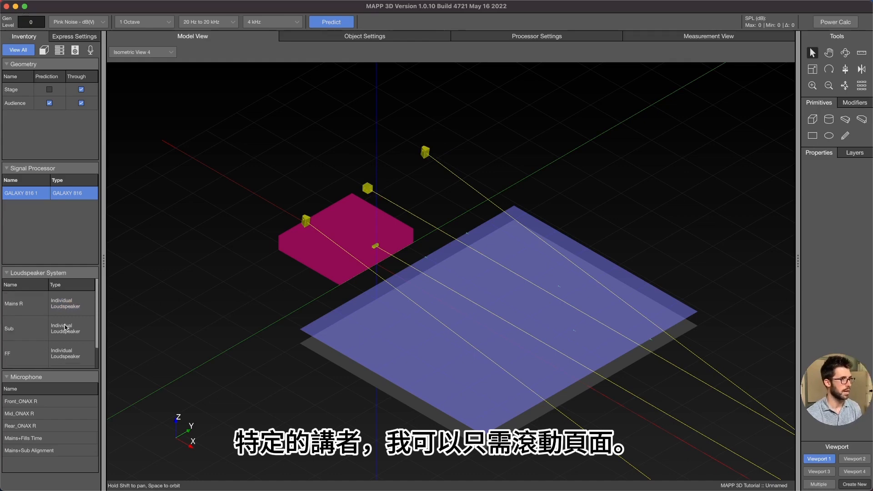
- Open the Mains R loudspeaker's name for editing without changing it, and view its object settings
double_click(24, 303)
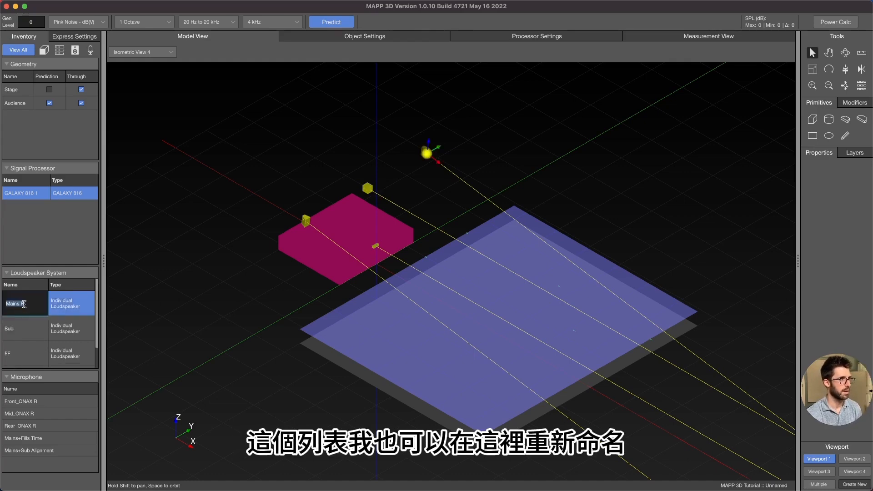
left_click(78, 309)
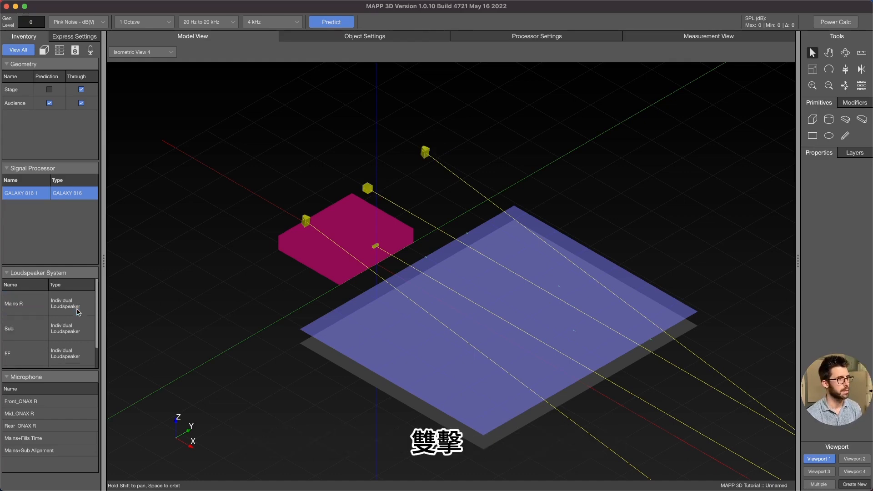
left_click(425, 155)
left_click(370, 39)
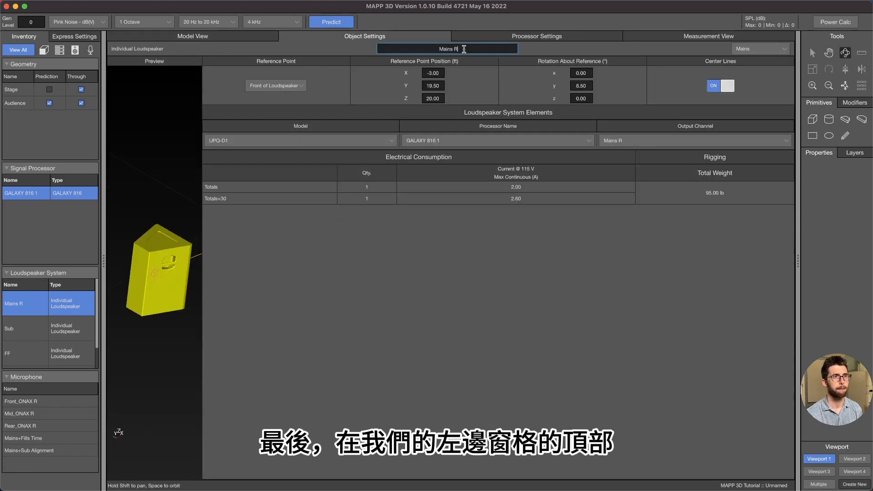
- Select the Front_ONAX R microphone to locate it in the model, and clear the selection
left_click(55, 403)
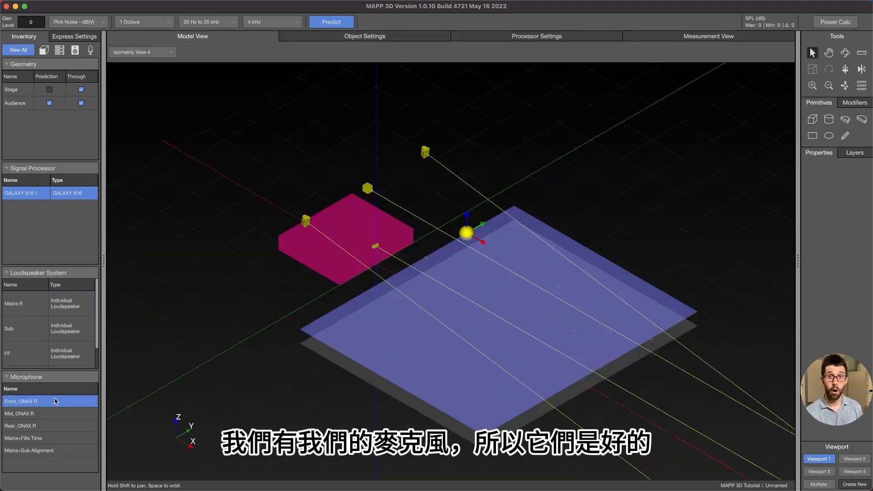
left_click(497, 164)
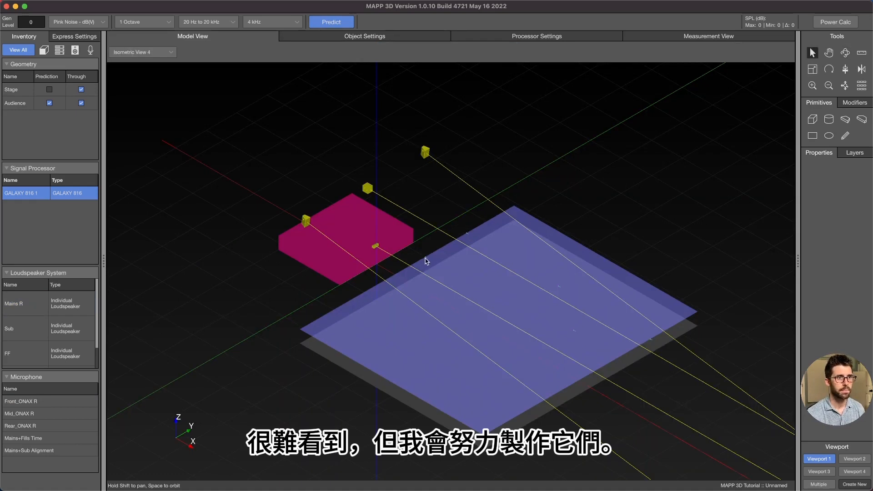
key("ctrl+a")
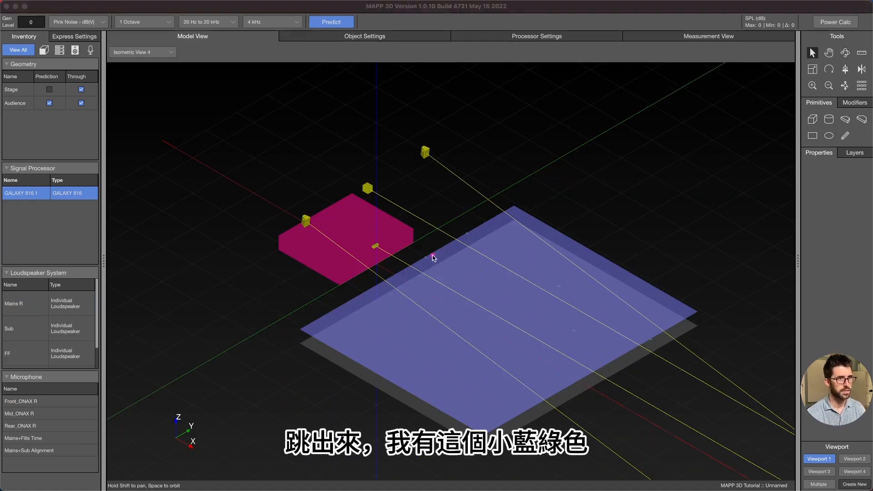
left_click_drag(461, 220, 471, 242)
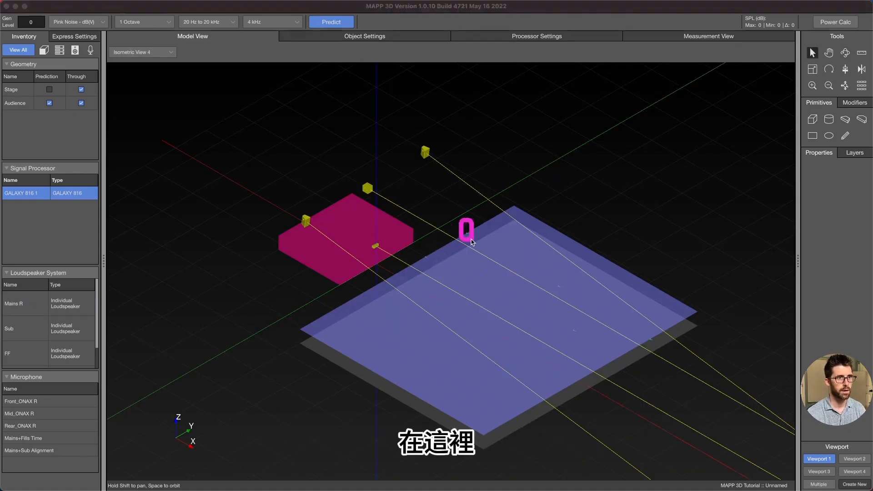
left_click_drag(545, 274, 558, 287)
left_click_drag(642, 334, 644, 336)
mouse_move(577, 342)
left_mouse_down()
mouse_move(568, 321)
mouse_move(590, 345)
left_mouse_up()
left_click_drag(419, 251, 440, 268)
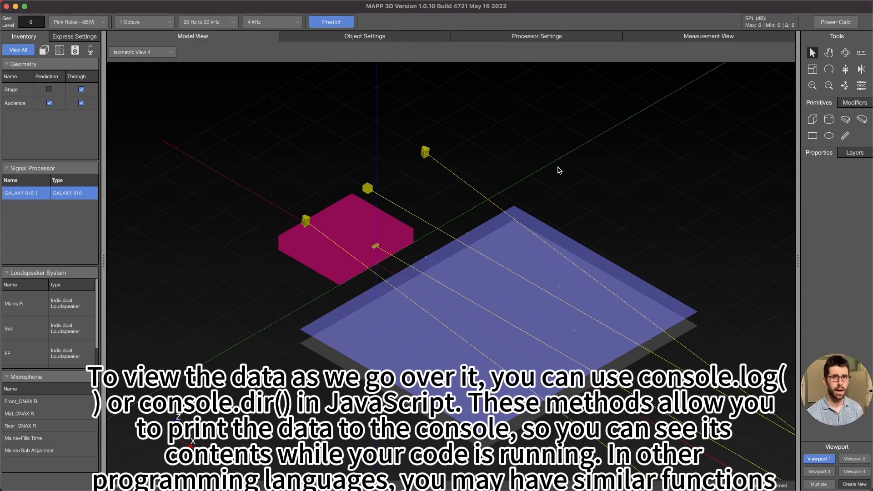
- Open the measurement view and set the live trace's microphone to Mid_ONAX R
left_click(696, 36)
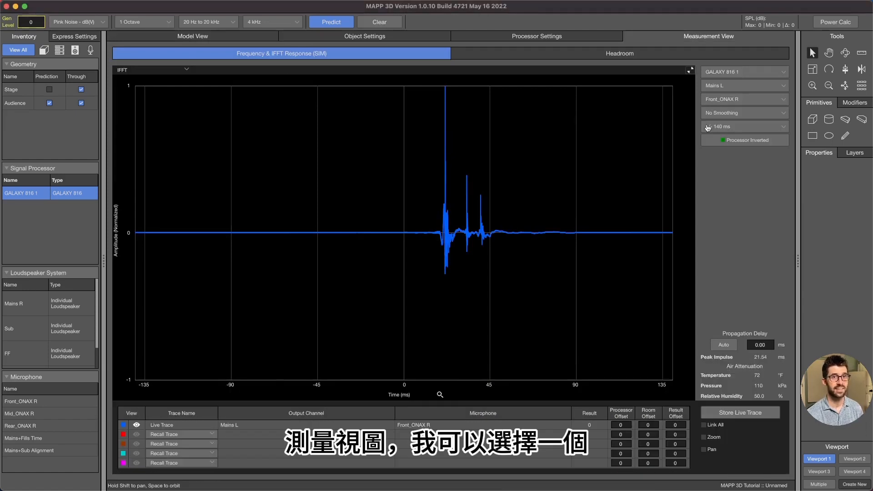
left_click(745, 99)
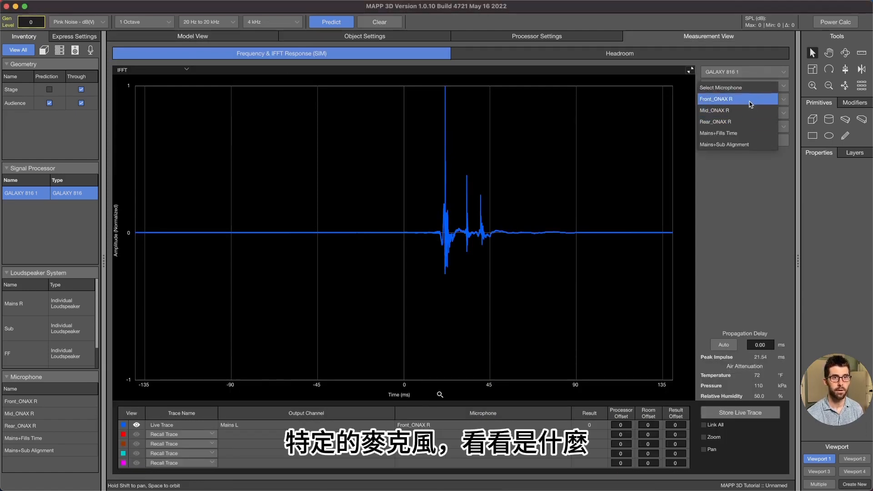
left_click(750, 111)
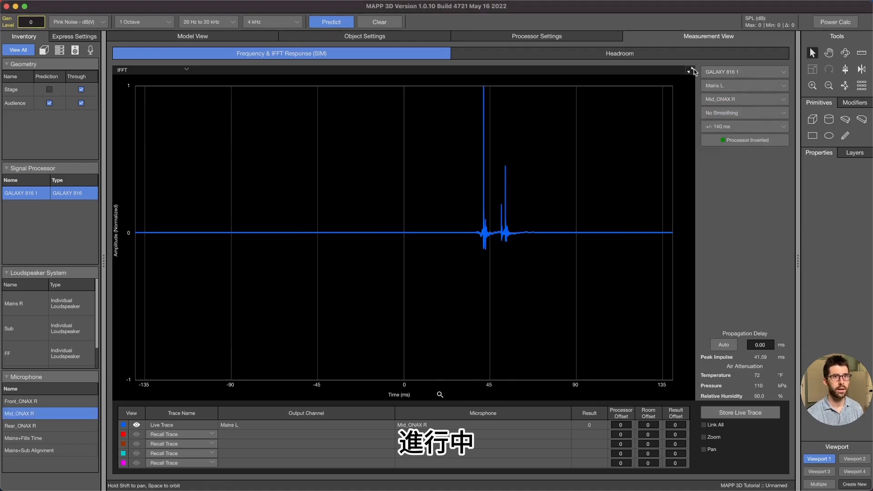
- Restore the enlarged IFFT plot to the four-plot layout and set the live trace's propagation delay automatically
left_click(690, 70)
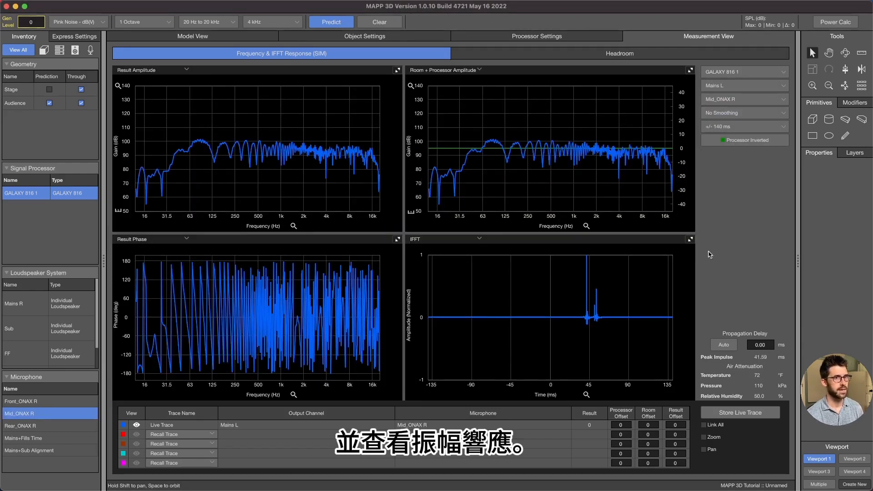
left_click(724, 347)
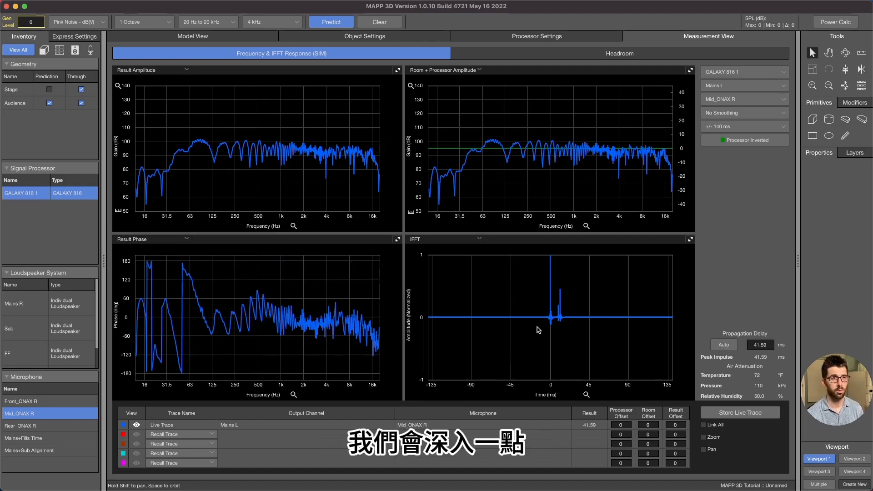
- Return to the model, select and deselect the Mains R loudspeaker, and pan the view with the grab tool before resuming the selection tool
left_click(194, 39)
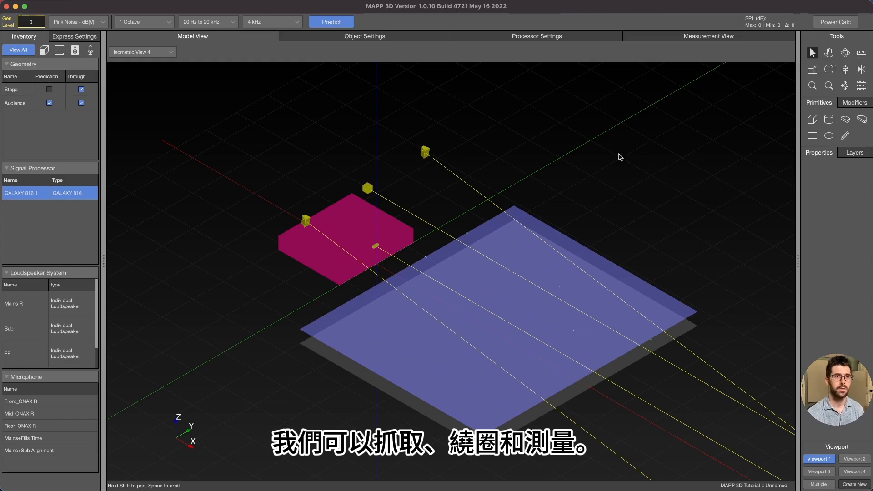
left_click(425, 152)
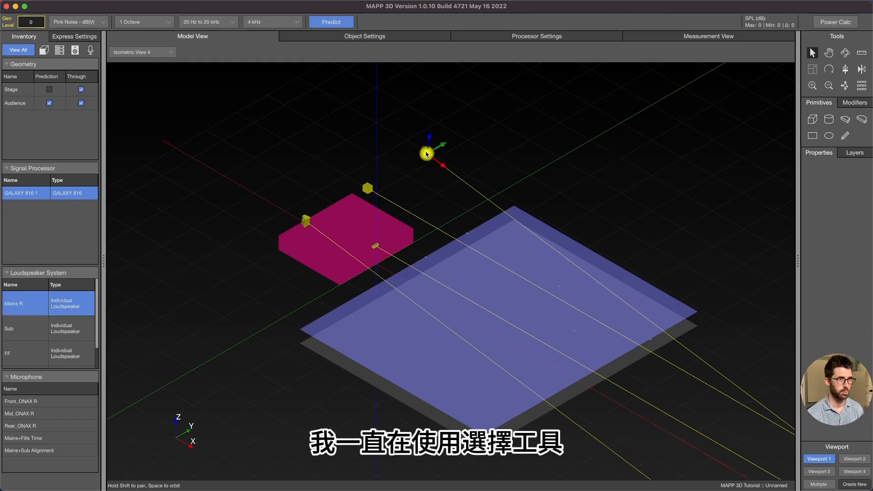
left_click(497, 140)
left_click_drag(700, 137, 656, 156)
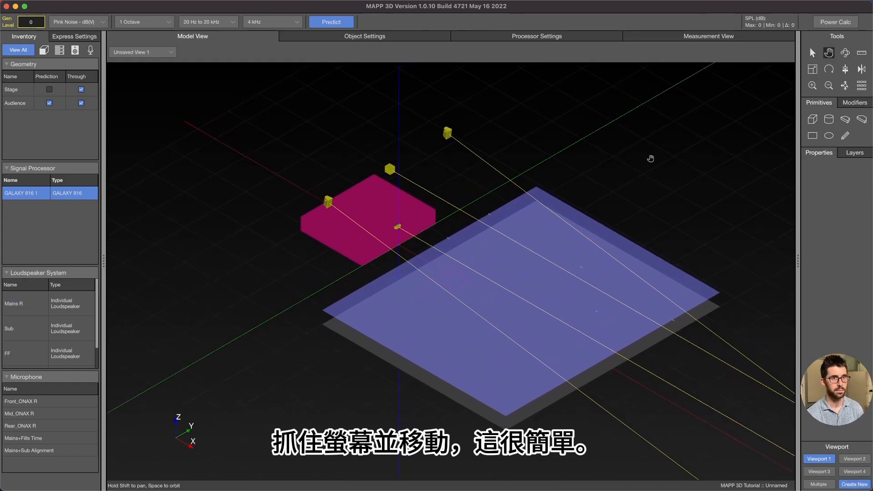
left_click(812, 53)
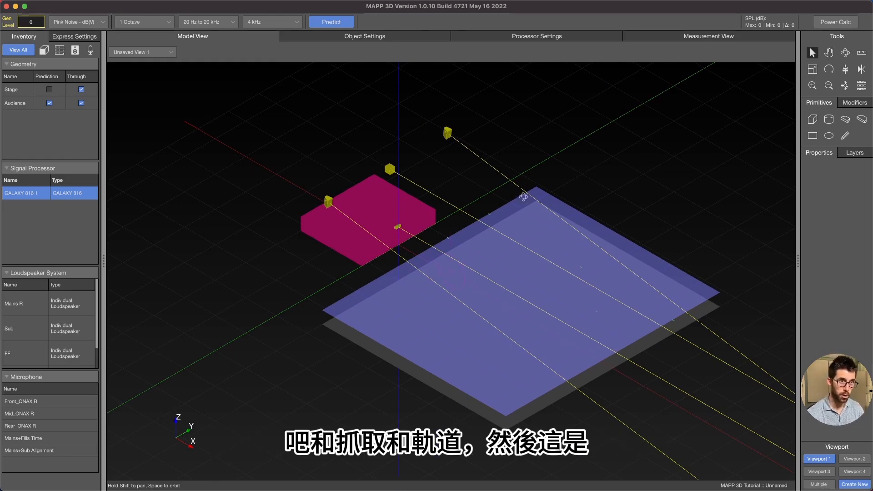
- Measure the stage's front edge and its adjacent side edge with the measuring tool
left_click(862, 52)
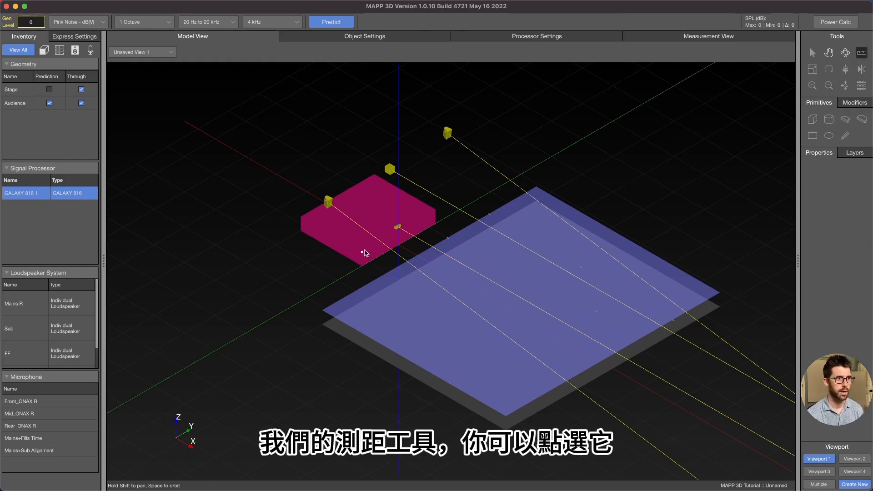
left_click(436, 210)
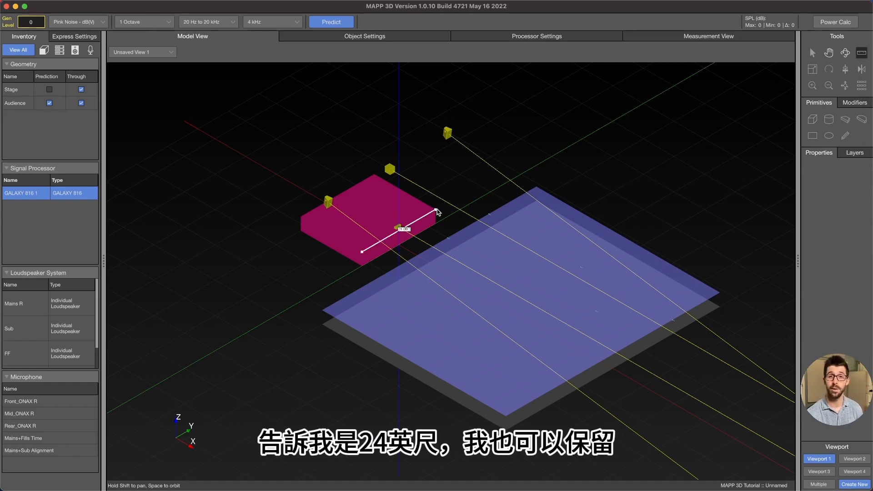
left_click(377, 177)
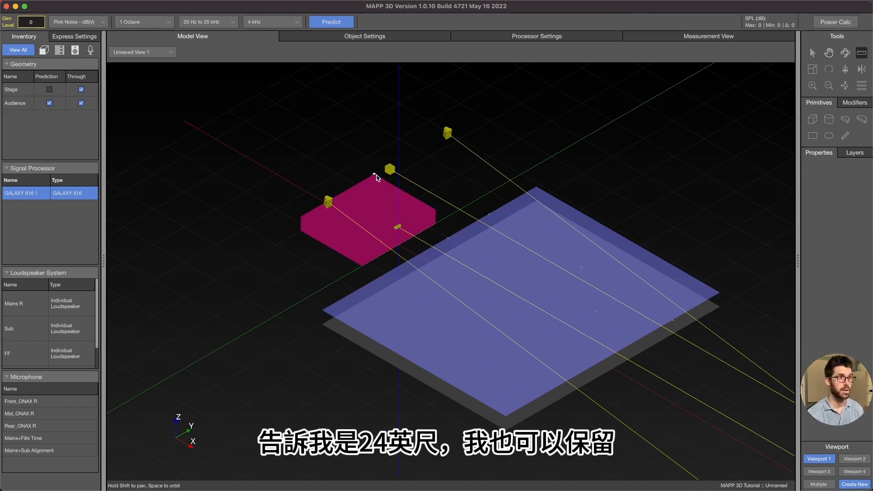
left_click(436, 210)
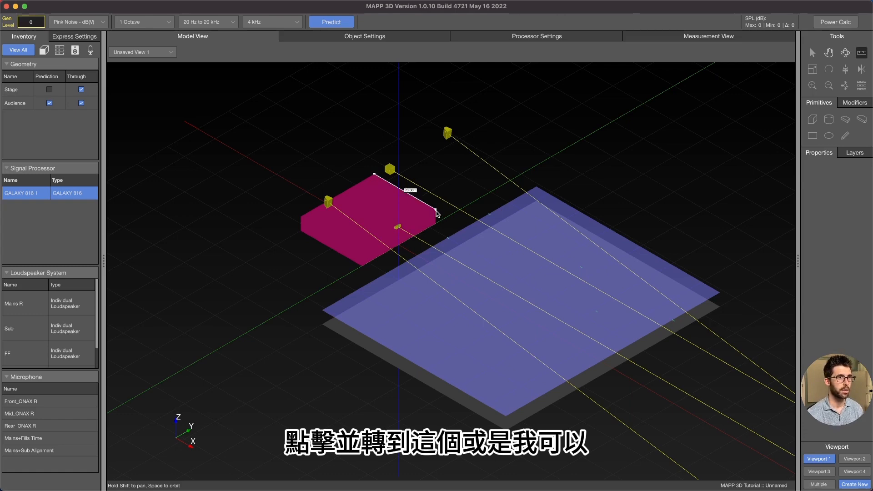
- Measure the distance from the Mains R loudspeaker to the microphone in the middle of the audience area, and clear the measurement
left_click(451, 134)
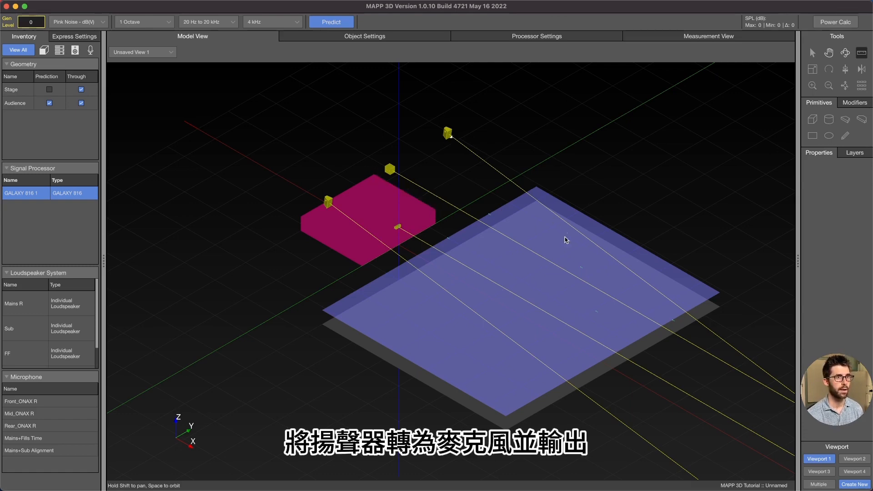
left_click(582, 268)
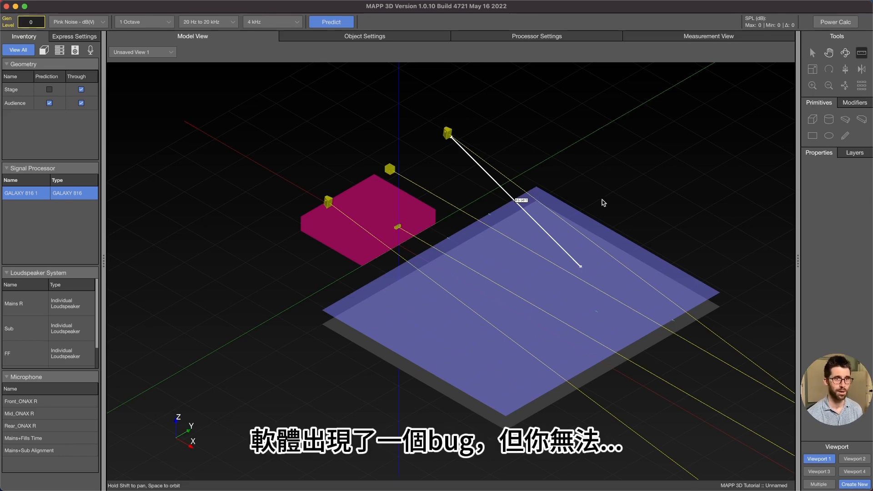
left_click(834, 54)
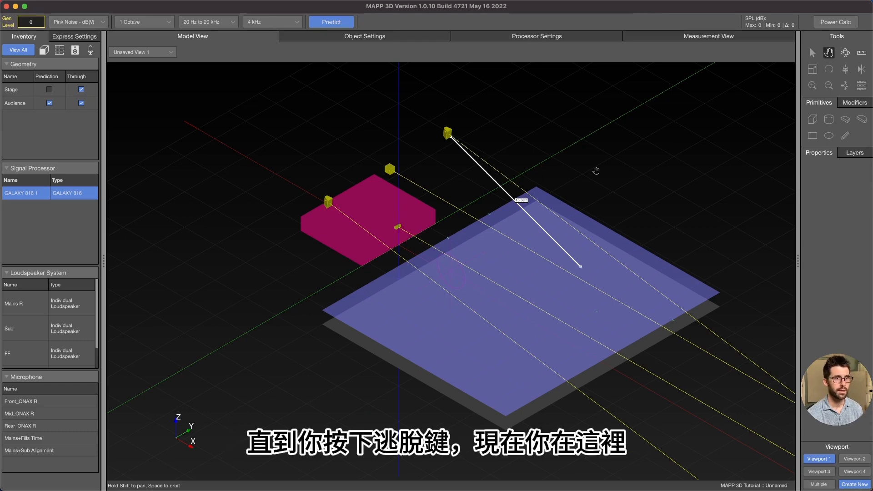
key("Escape")
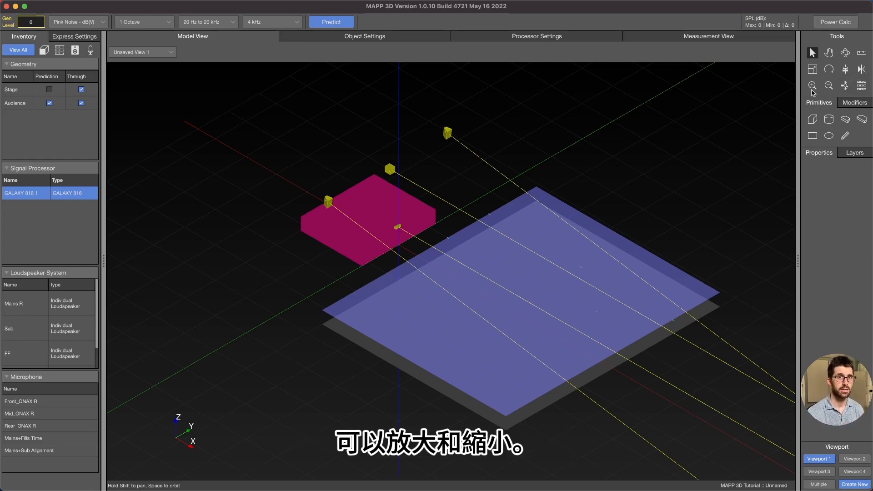
- Fit the whole model in the view after a close look at the audience area, and try the array operation with nothing selected
left_click(845, 86)
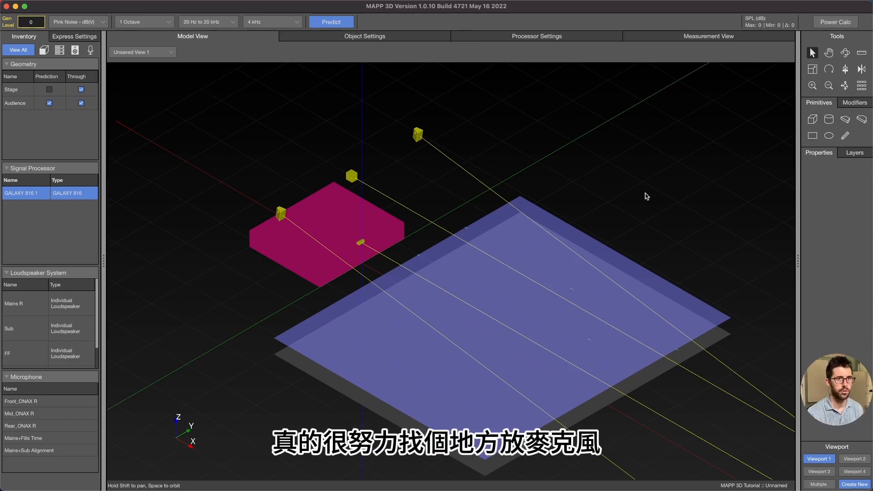
scroll(646, 196, "up", 5)
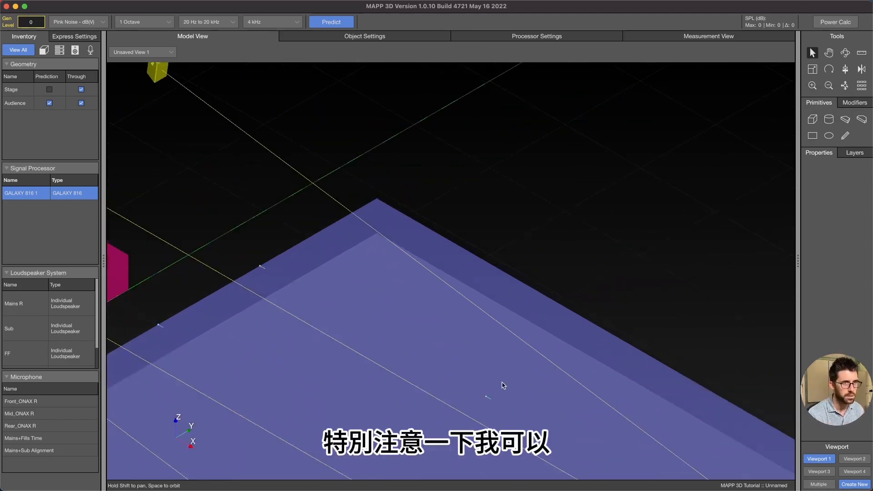
left_click(844, 86)
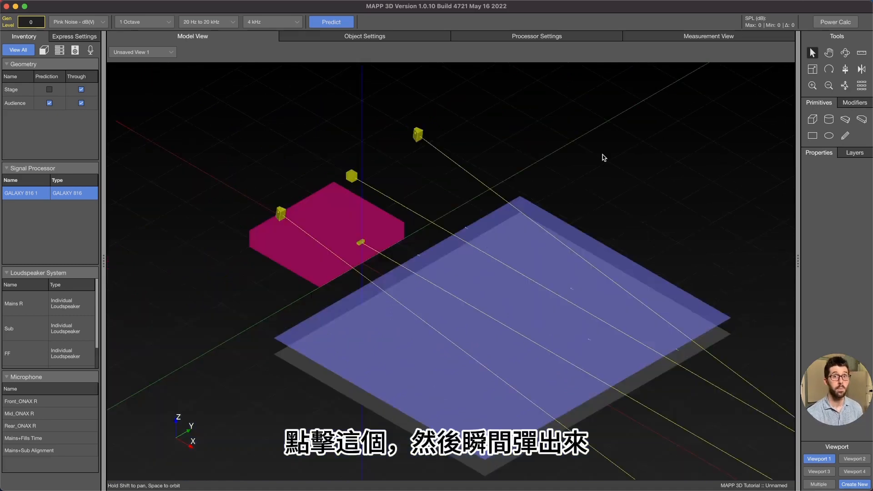
left_click(862, 86)
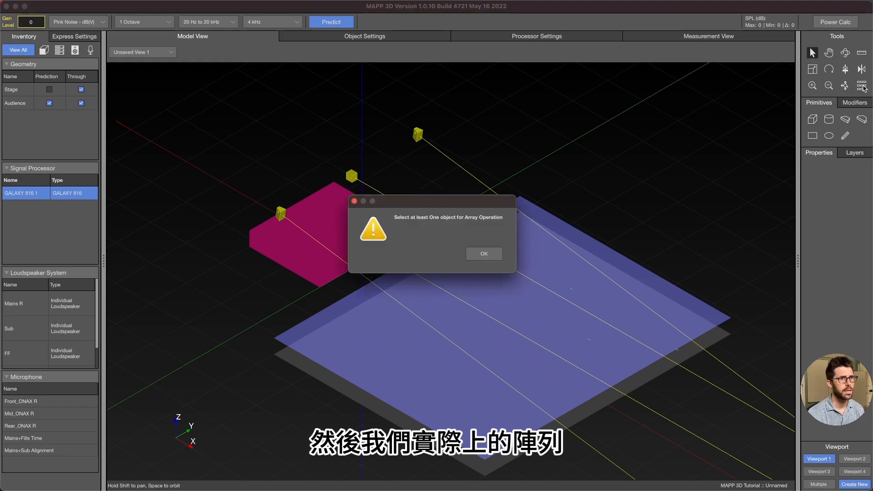
left_click(472, 252)
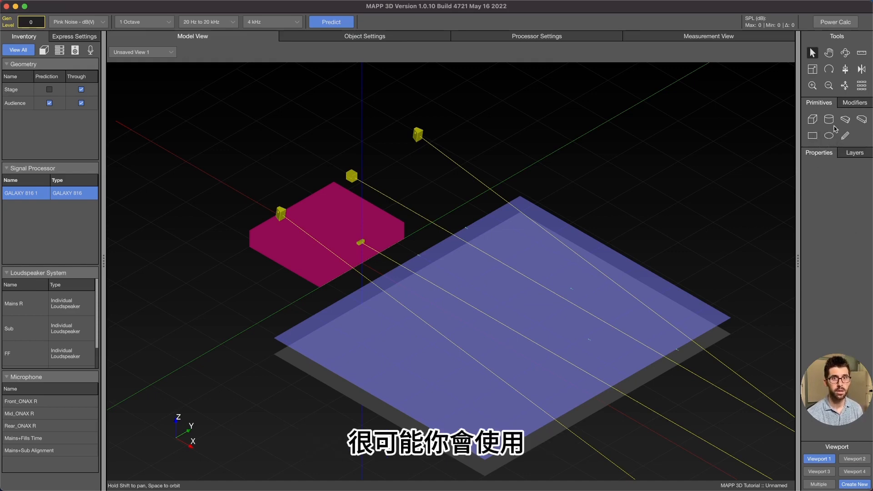
- Insert a 16.40 by 32.81 ft rectangle beside the audience area at about X 17.44, Y 56.85 ft, and deselect it
left_click(812, 136)
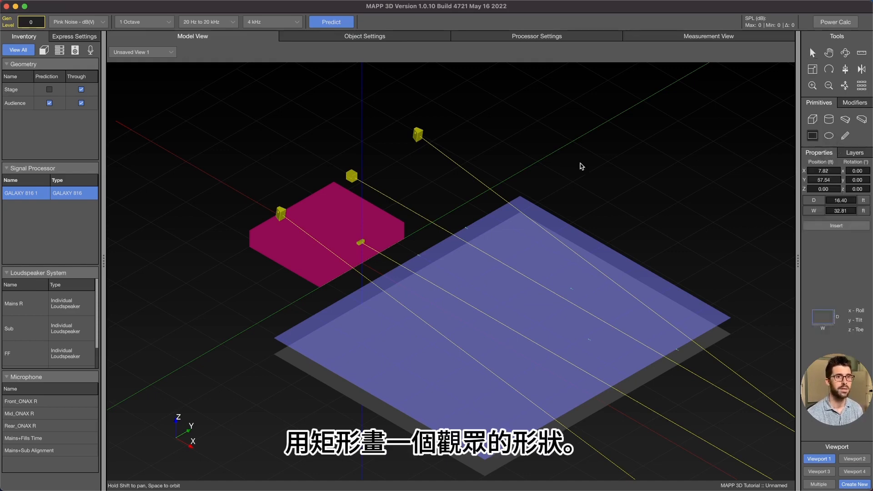
left_click(623, 185)
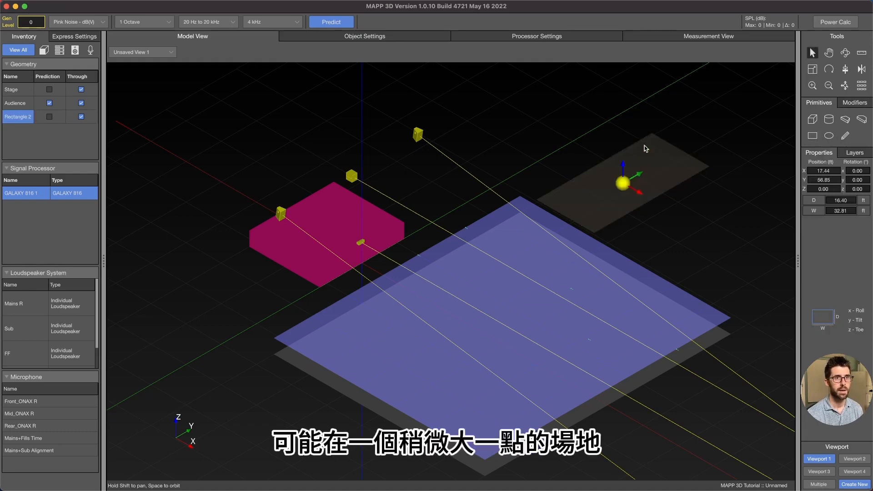
left_click(645, 119)
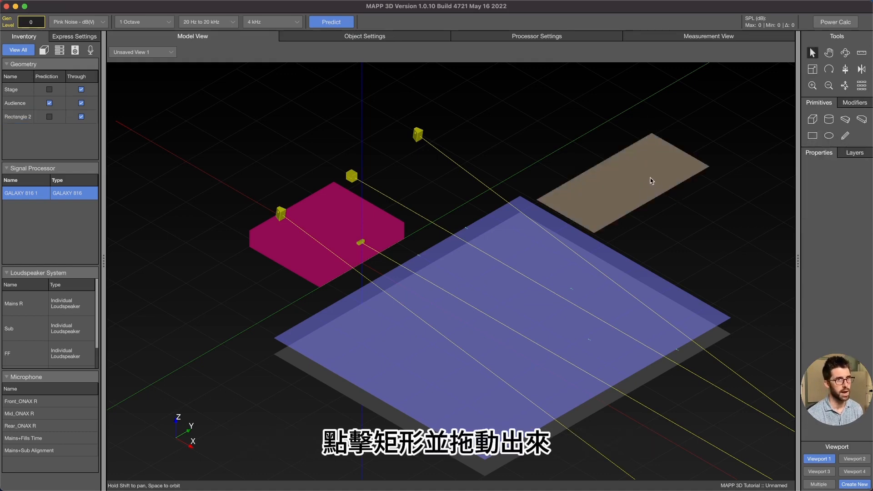
- Select the new rectangle, view its dimensions in its object settings, and delete it from the model
left_click(637, 182)
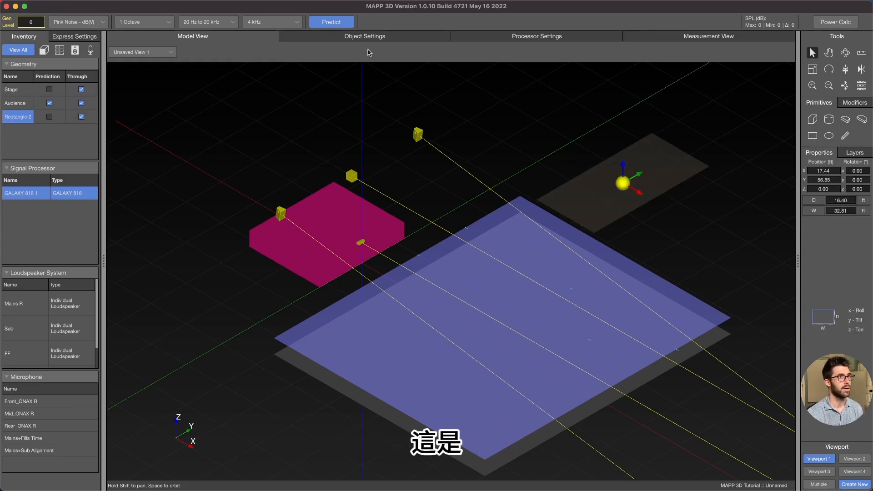
left_click(341, 37)
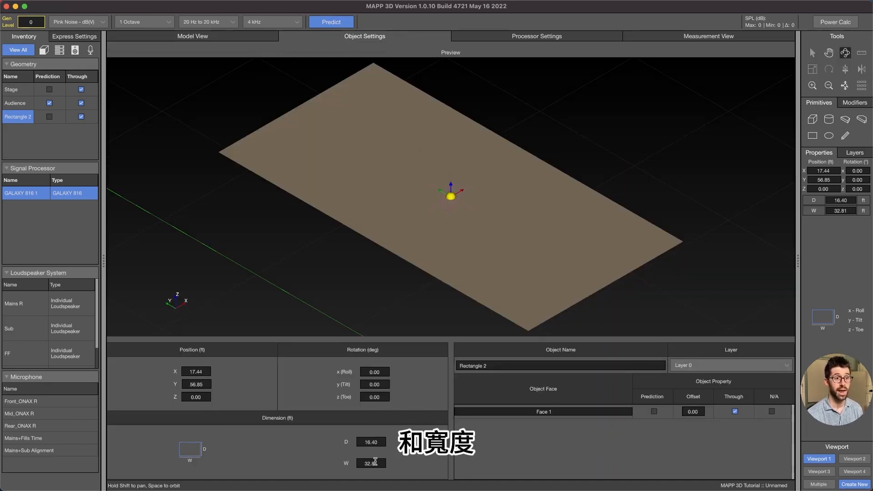
left_click(234, 36)
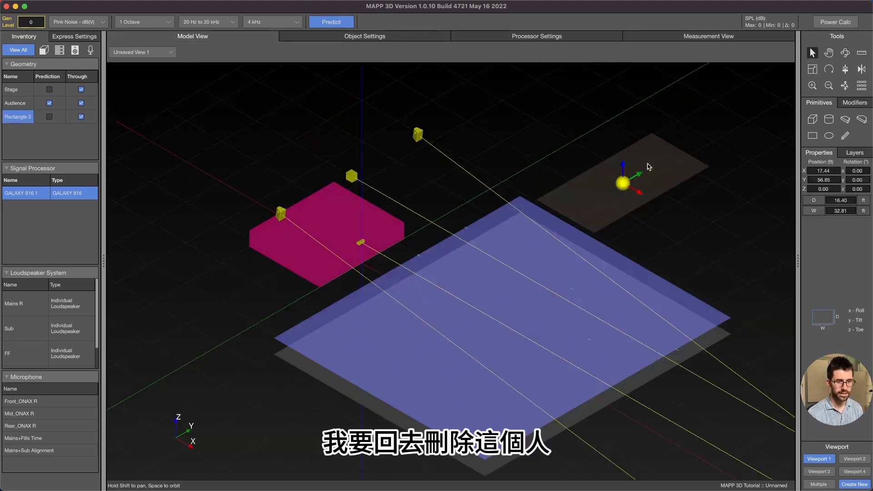
key("Delete")
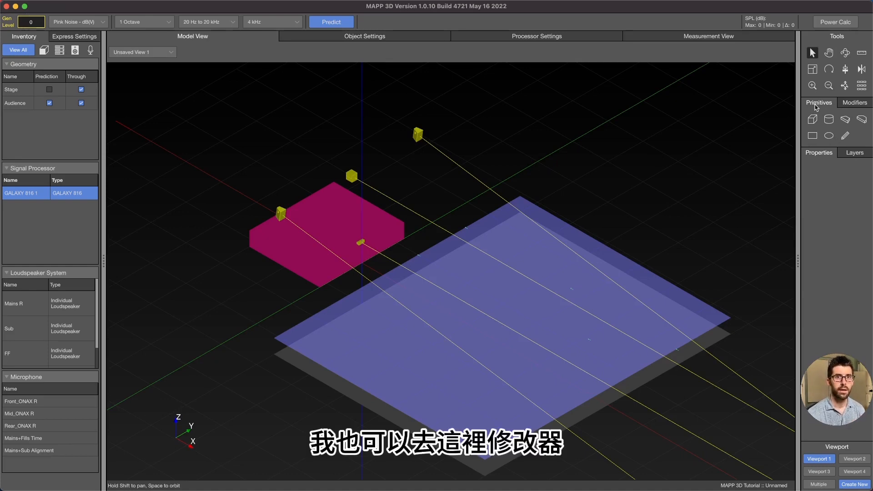
- Examine the geometry modifiers with the stage selected, clear the selection, and return to the primitive shapes
left_click(846, 104)
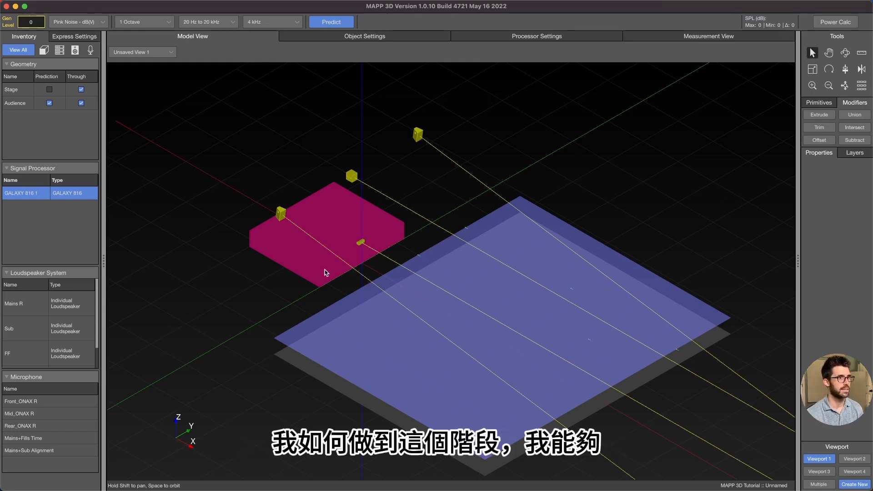
left_click(321, 227)
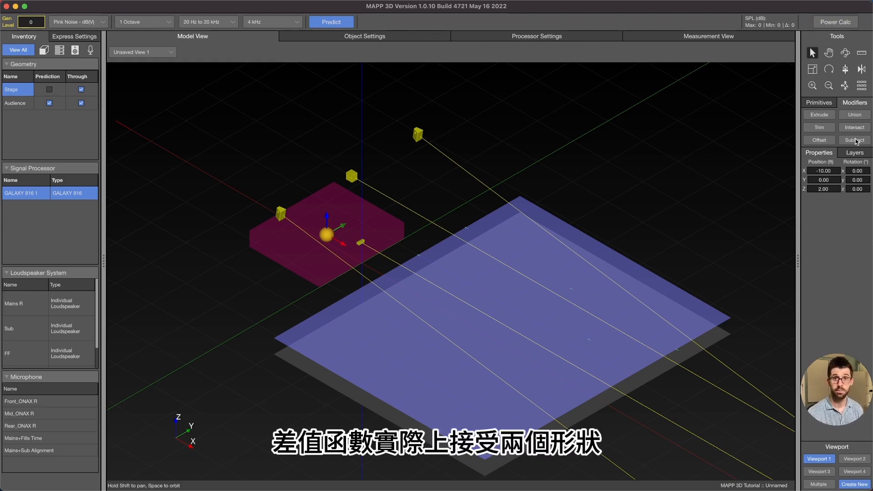
left_click(527, 160)
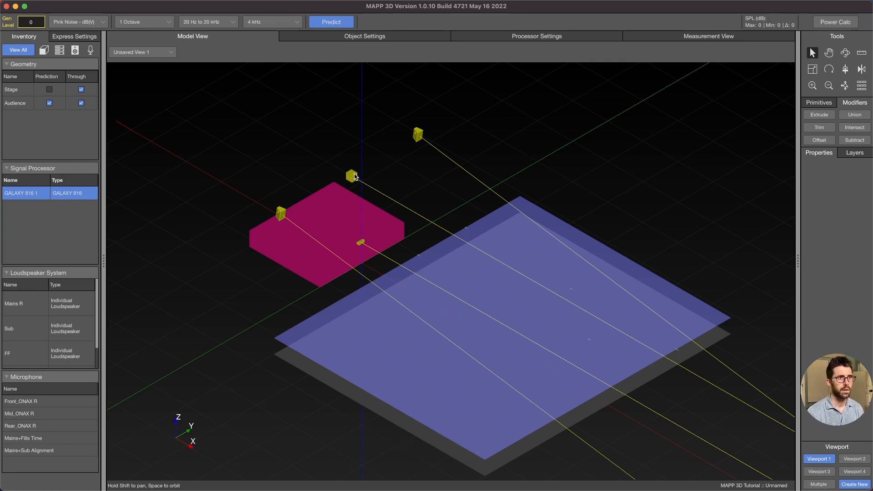
left_click(808, 100)
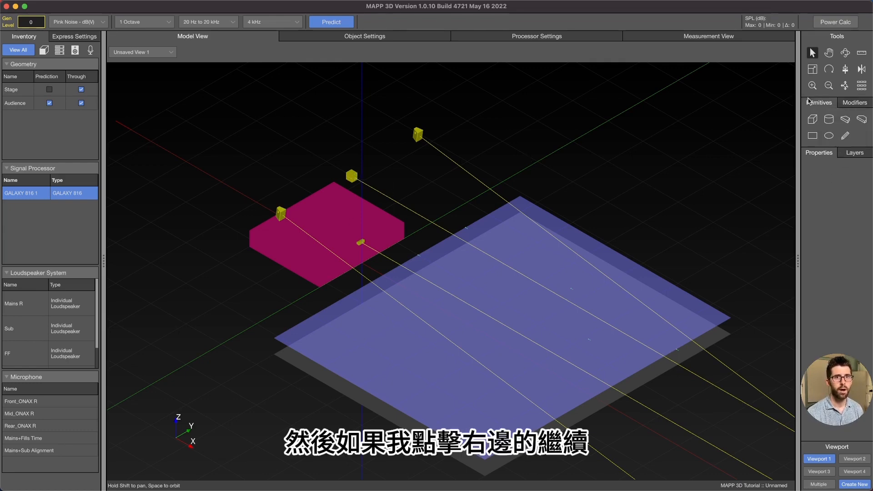
- Select Sub, Mains R, Audience, Stage and Audience again in turn to compare which properties each object offers
left_click(353, 177)
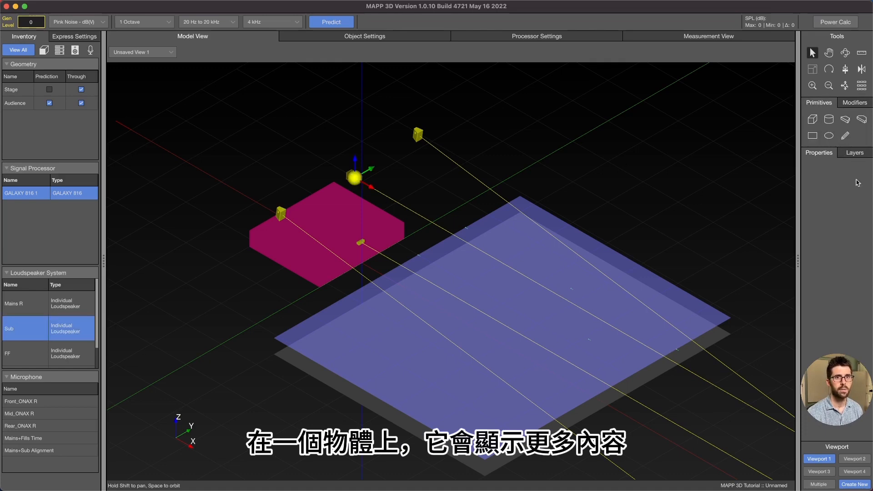
left_click(417, 134)
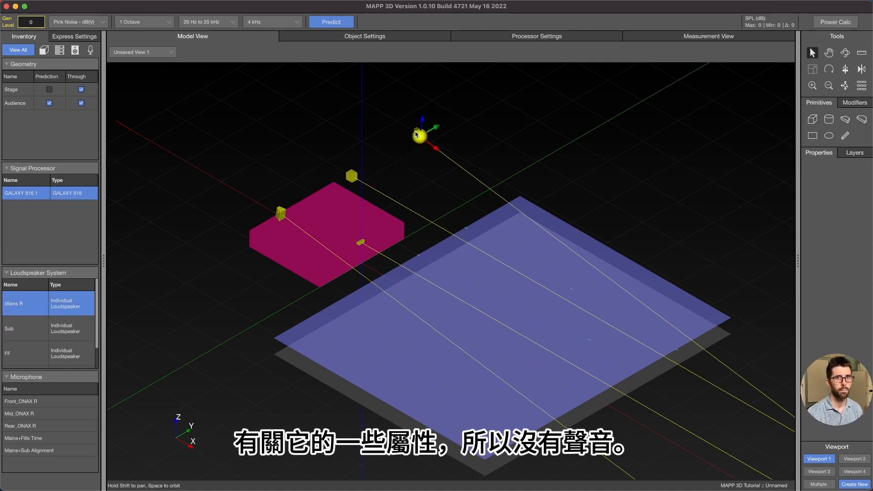
left_click(470, 307)
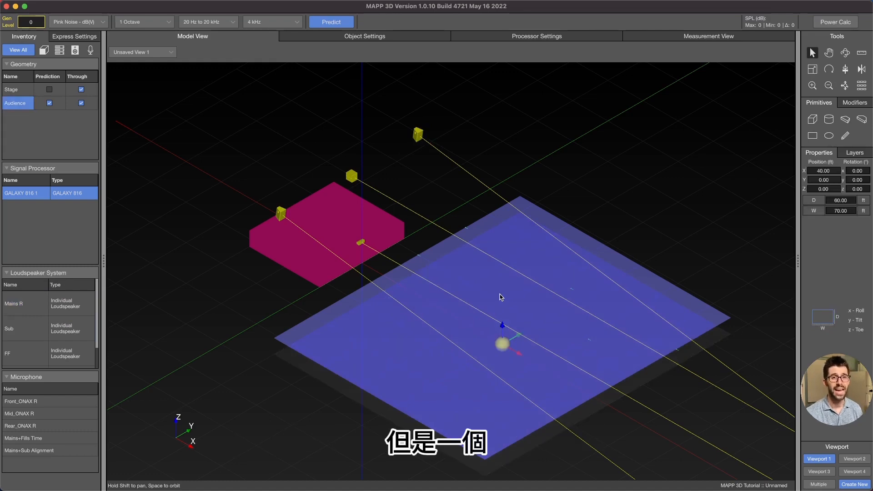
left_click(347, 229)
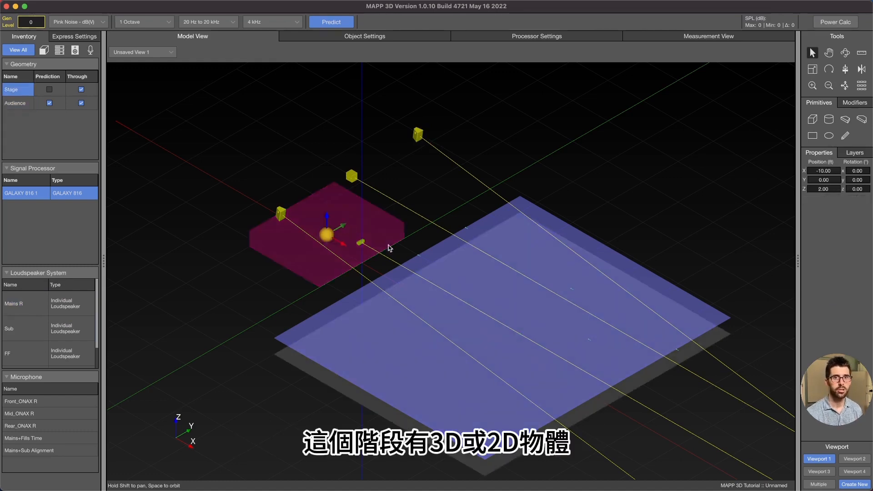
left_click(455, 302)
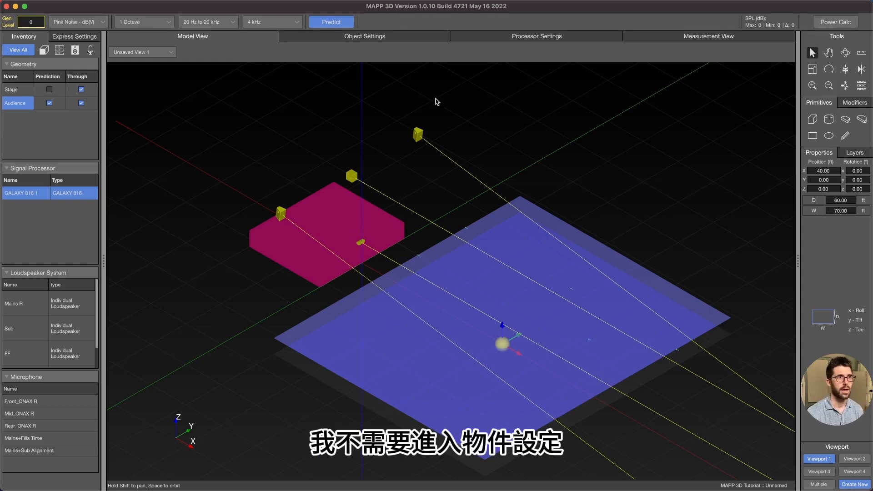
- Display the layer list, clear the audience selection, and hide the Stage layer and show it again
left_click(853, 153)
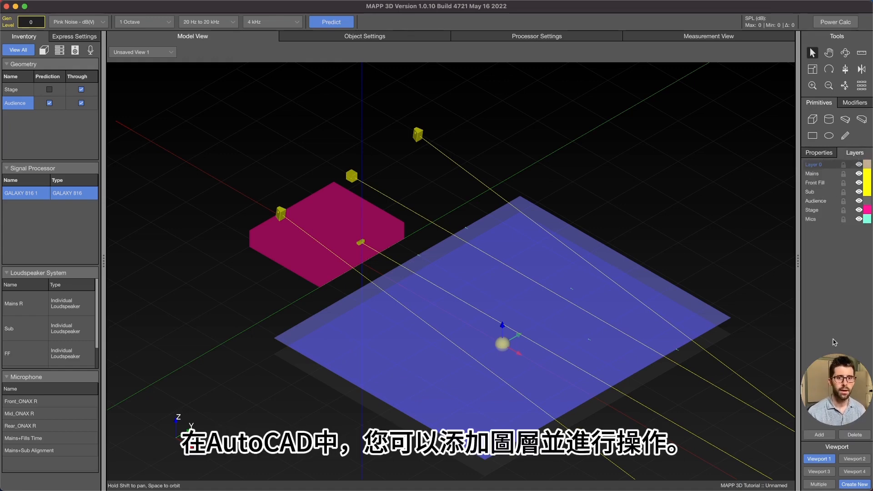
left_click(517, 113)
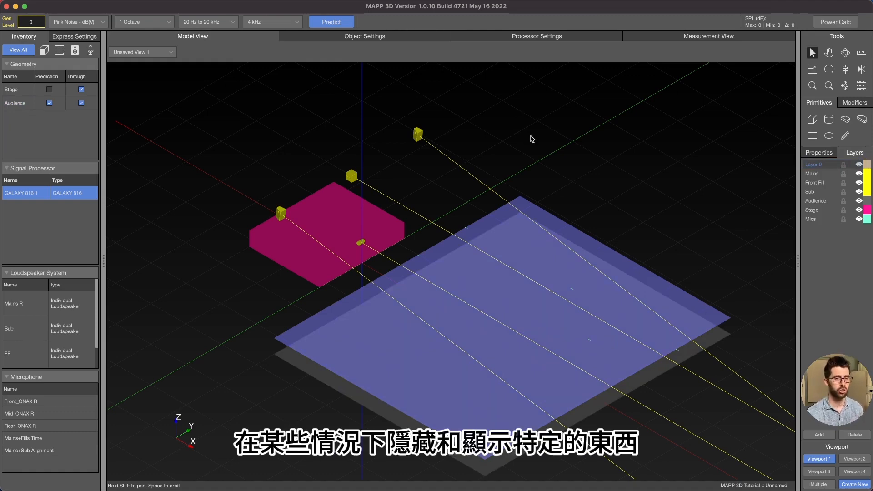
left_click(859, 210)
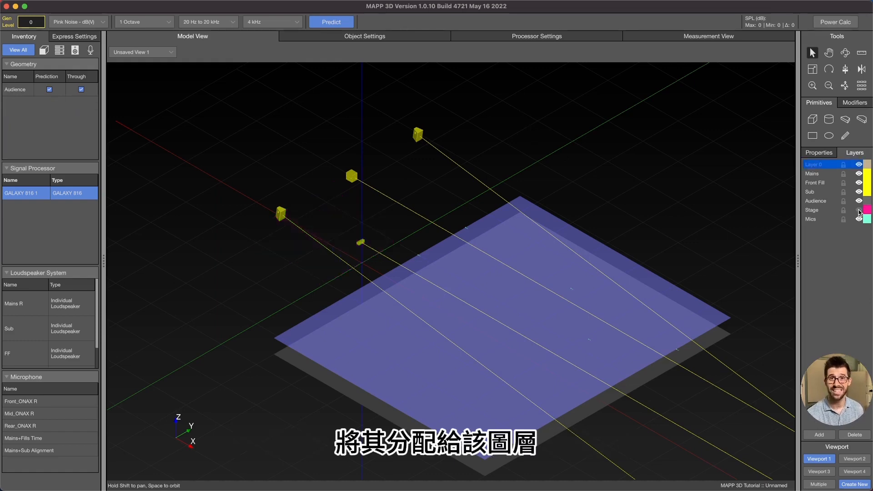
left_click(858, 210)
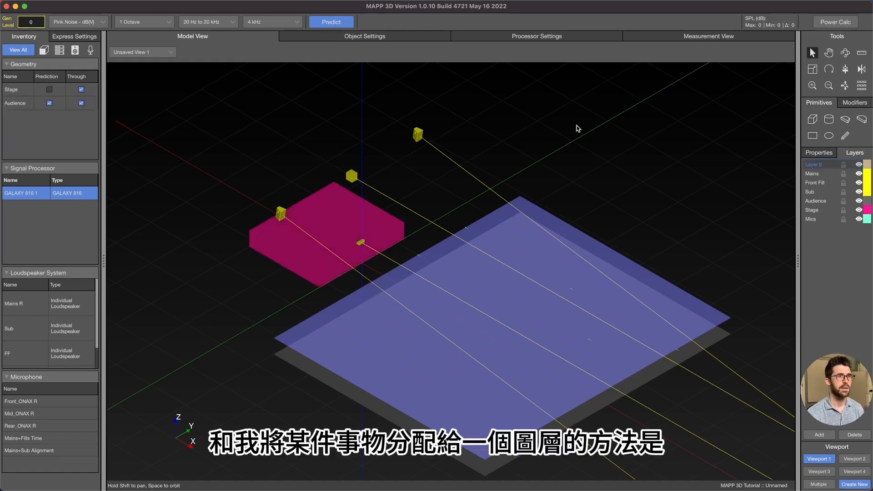
- View the stage's layer assignment in its object settings, return to the model view and deselect the stage
left_click(334, 217)
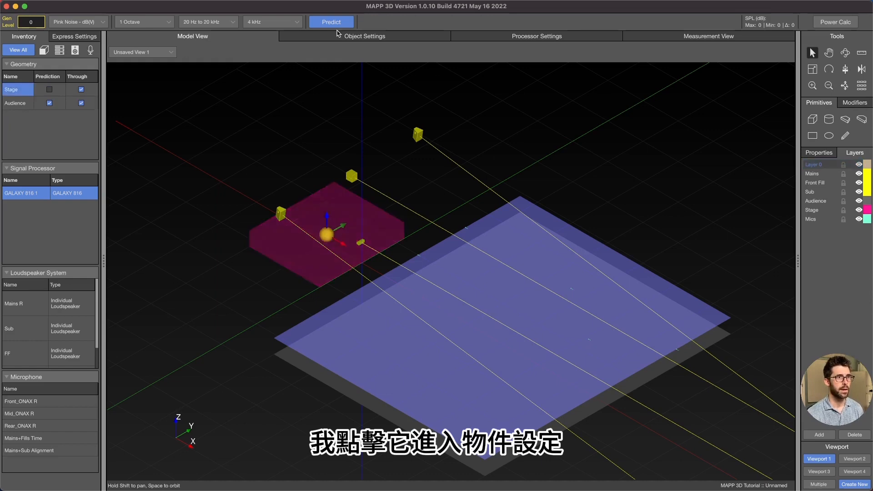
left_click(372, 36)
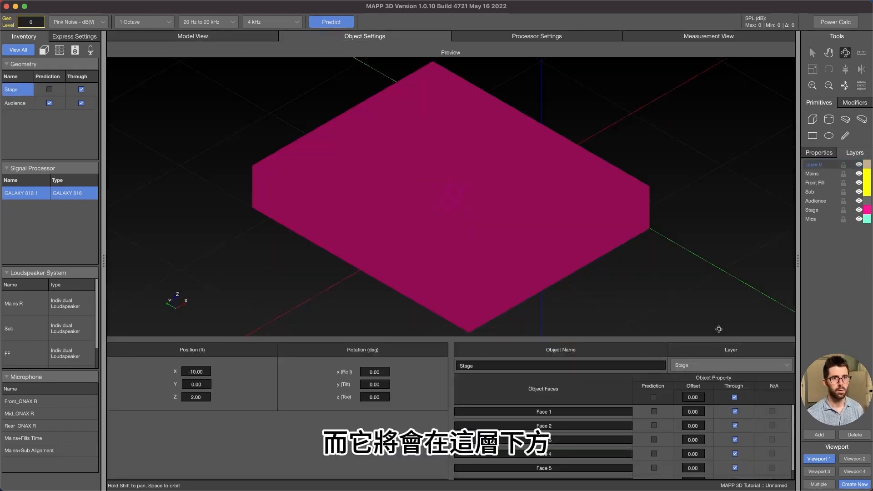
left_click(730, 365)
left_click(717, 260)
left_click(252, 39)
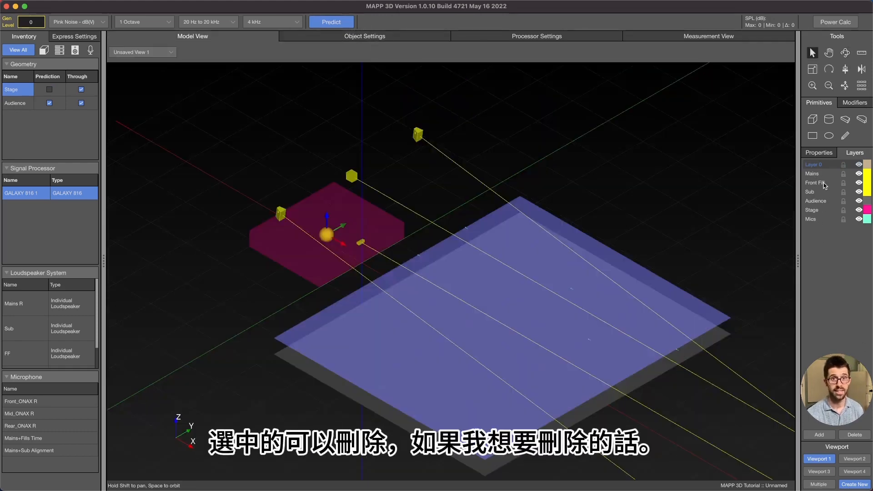
left_click(684, 182)
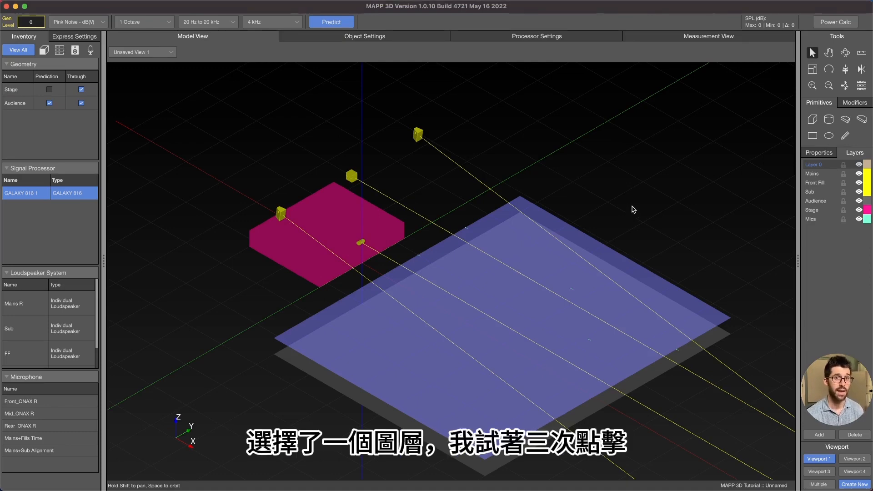
- Make Front Fill the active layer and look at the insert options available in the model
left_click(816, 184)
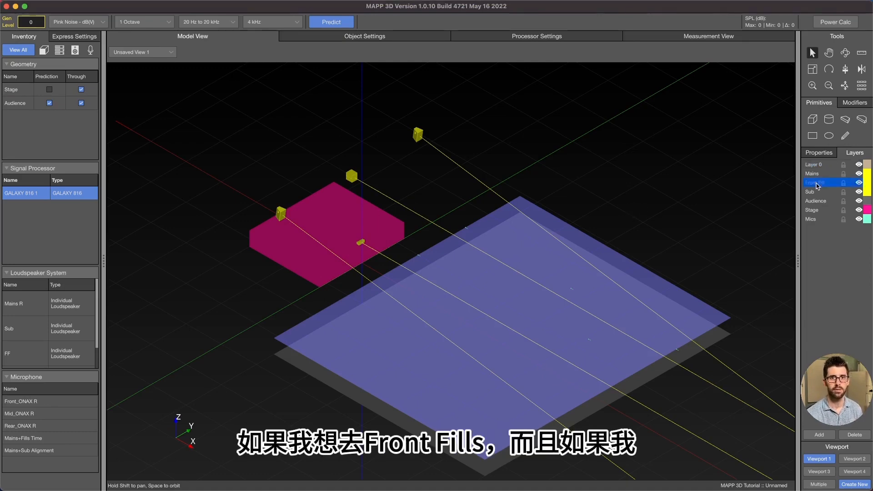
right_click(621, 197)
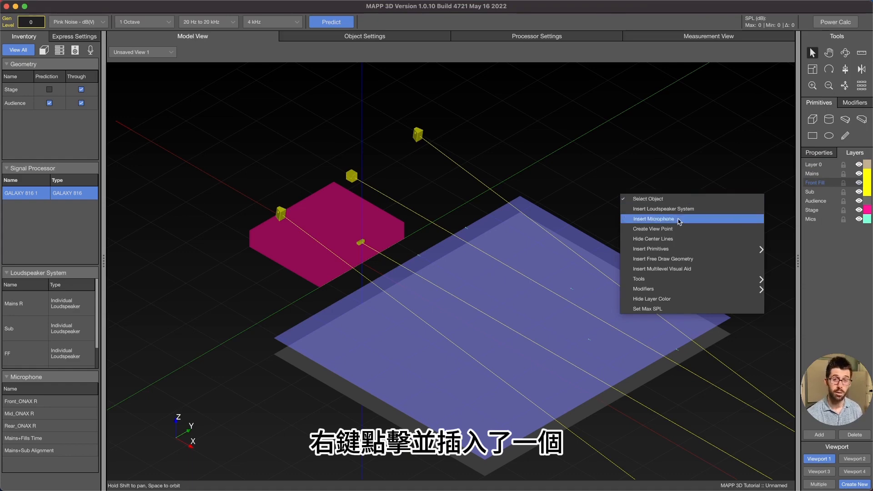
left_click(662, 169)
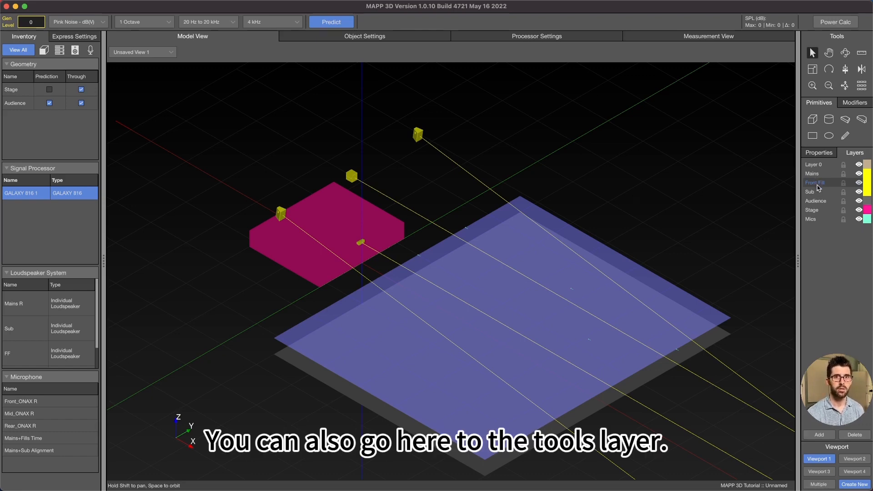
- Review the layers and their colours in Layer Management, and briefly select the stage in the model
left_click(157, 5)
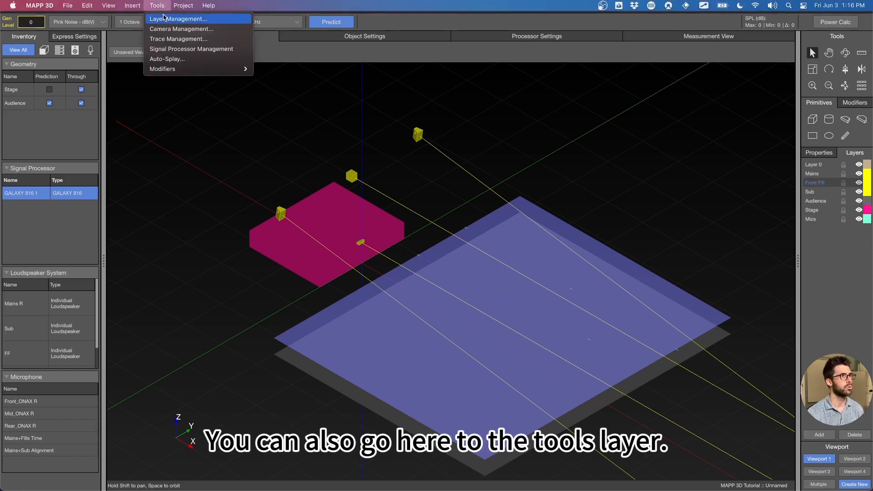
left_click(173, 19)
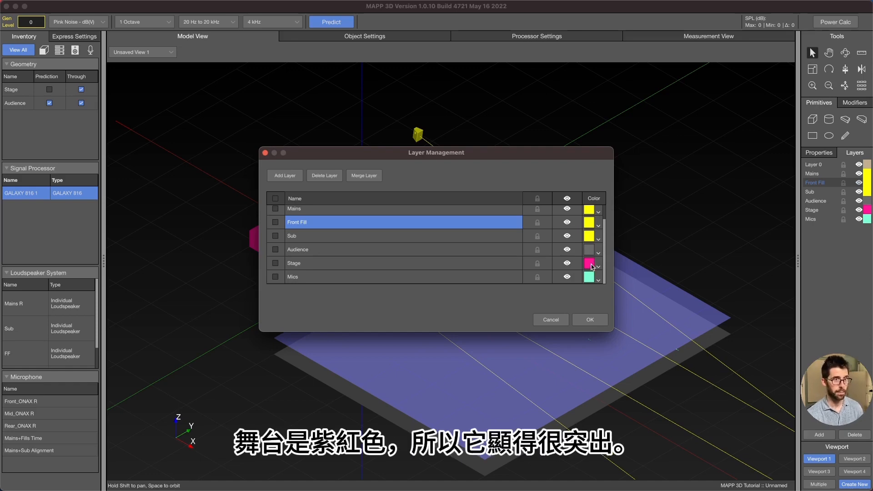
left_click(586, 322)
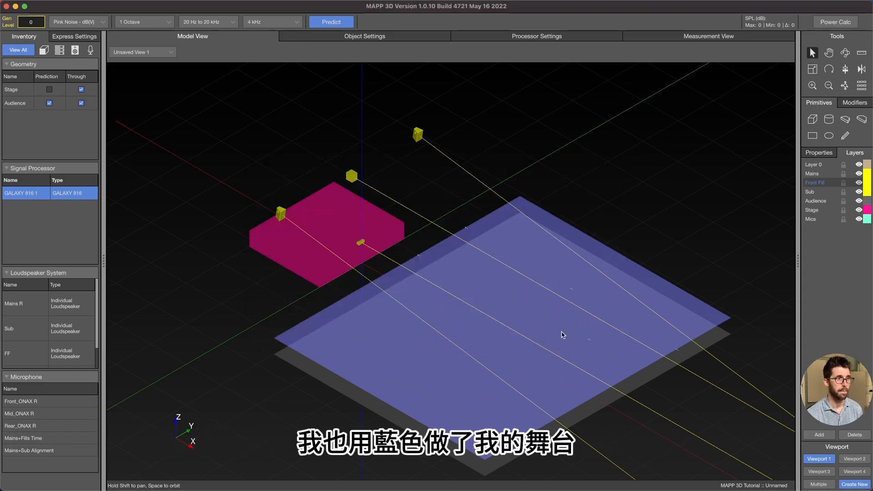
left_click(336, 228)
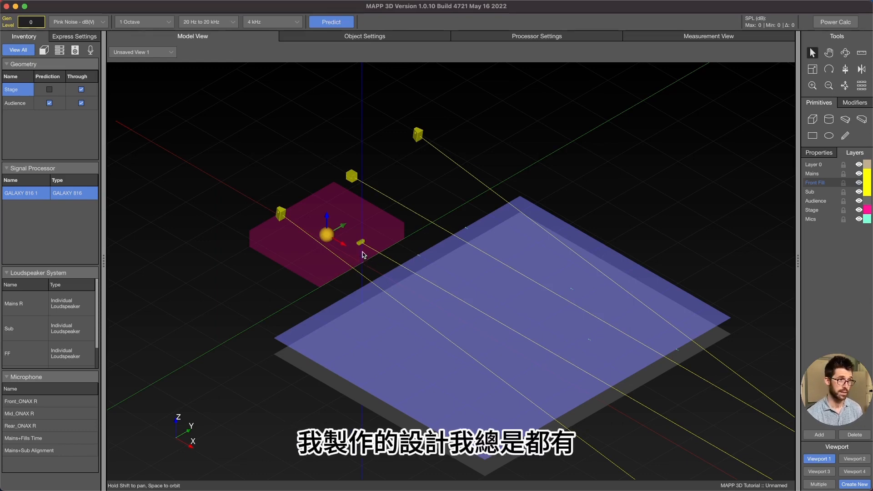
left_click(415, 176)
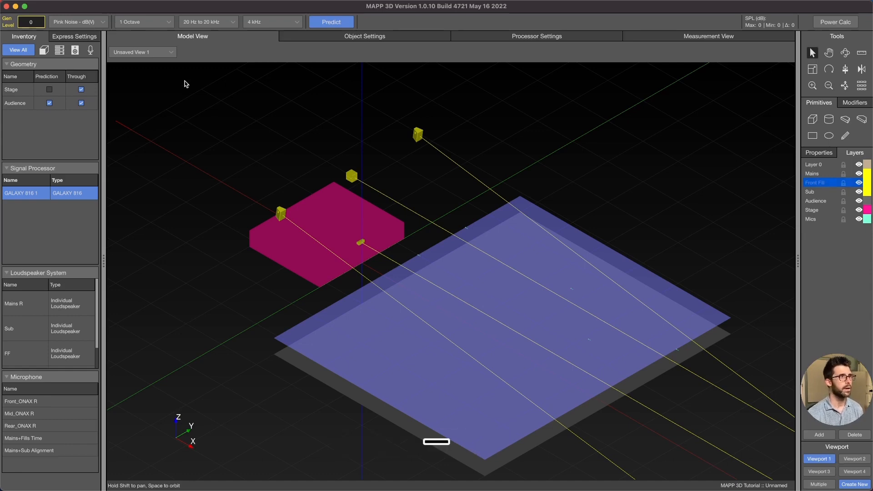
- Set the first viewport to Isometric View 4
left_click(157, 52)
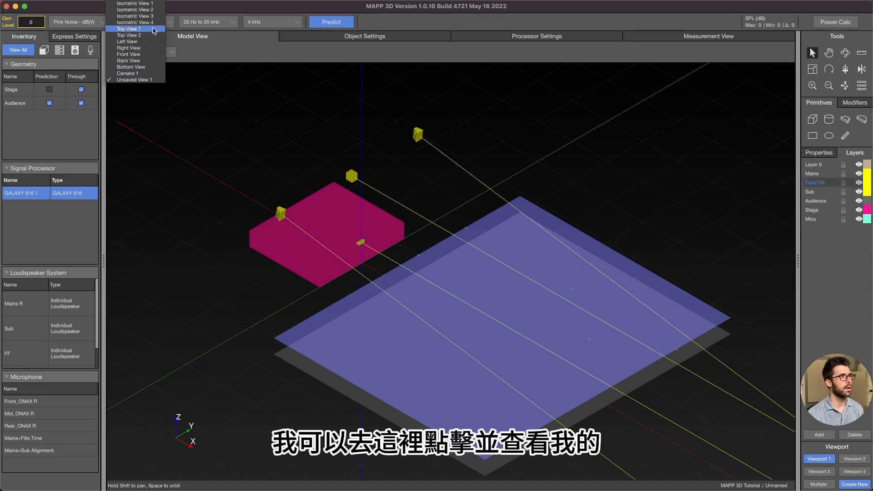
left_click(158, 48)
left_click(155, 73)
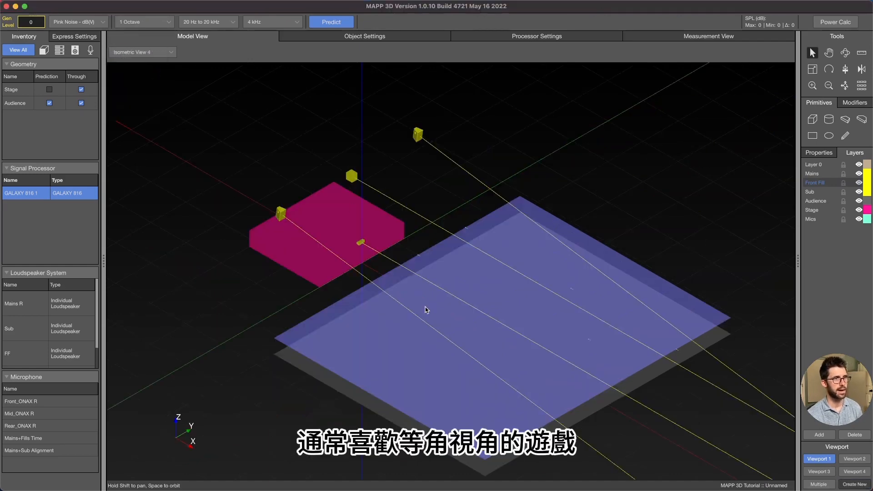
- Look through Viewports 2 and 3, change Viewport 4 to Right View, and display all four viewports together
left_click(852, 460)
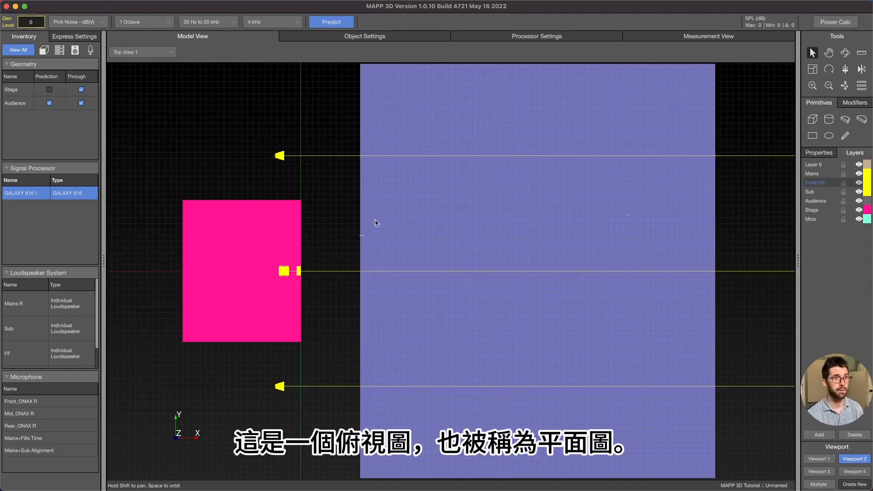
left_click(819, 472)
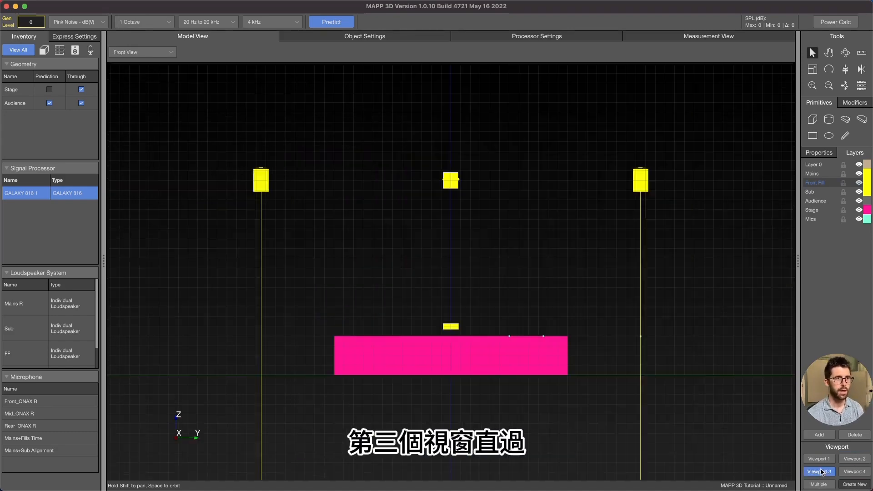
left_click(852, 472)
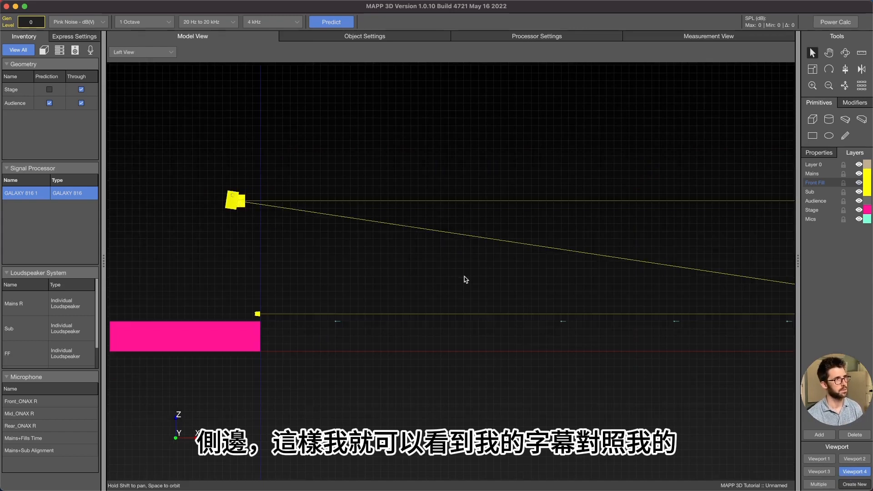
left_click(163, 52)
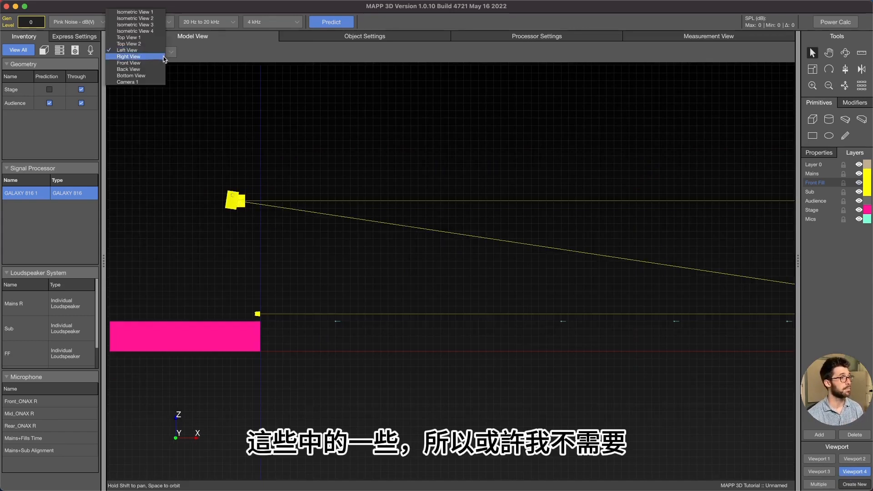
left_click(136, 56)
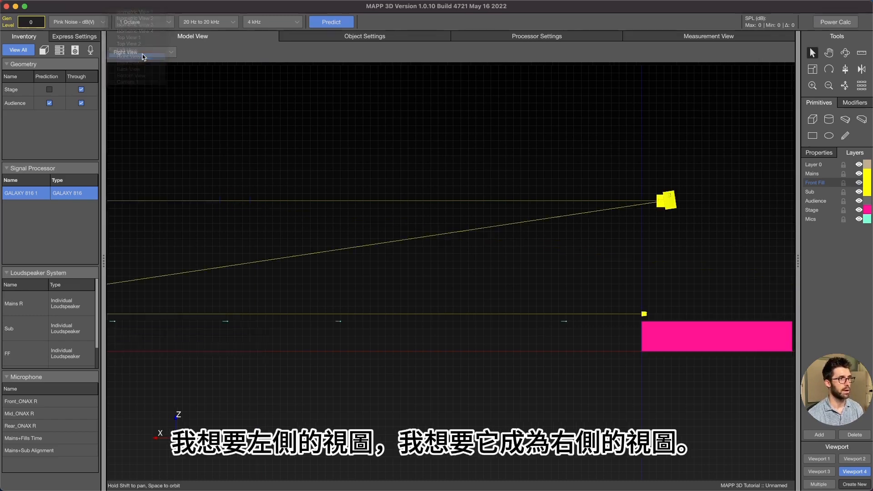
left_click(825, 485)
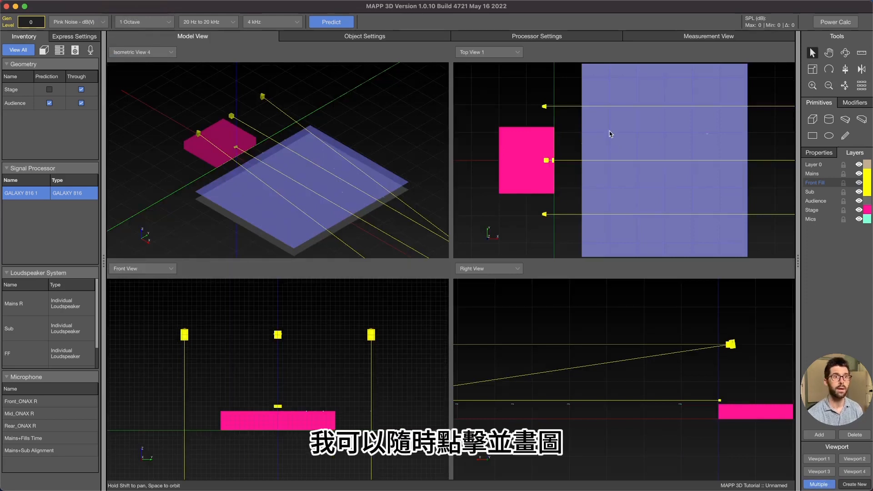
- Return to Viewport 1 alone, look at the model from Camera 1, and restore Isometric View 4
left_click(822, 459)
left_click(152, 47)
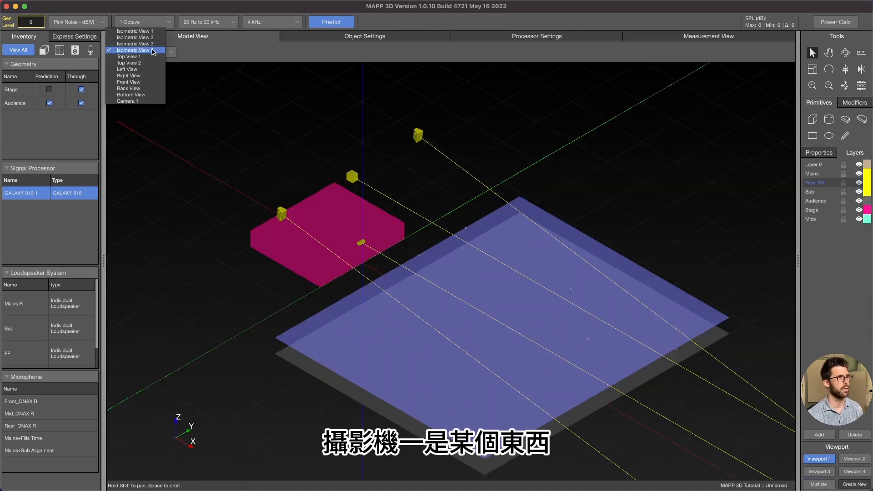
left_click(152, 103)
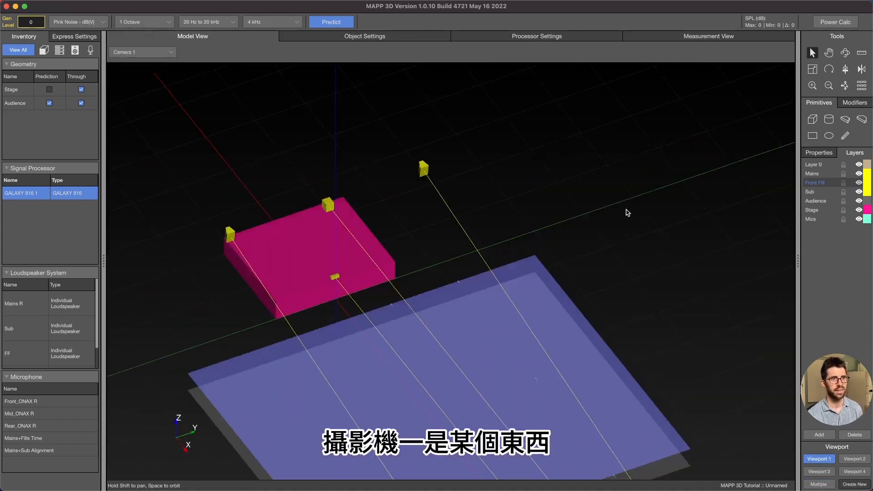
left_click(166, 52)
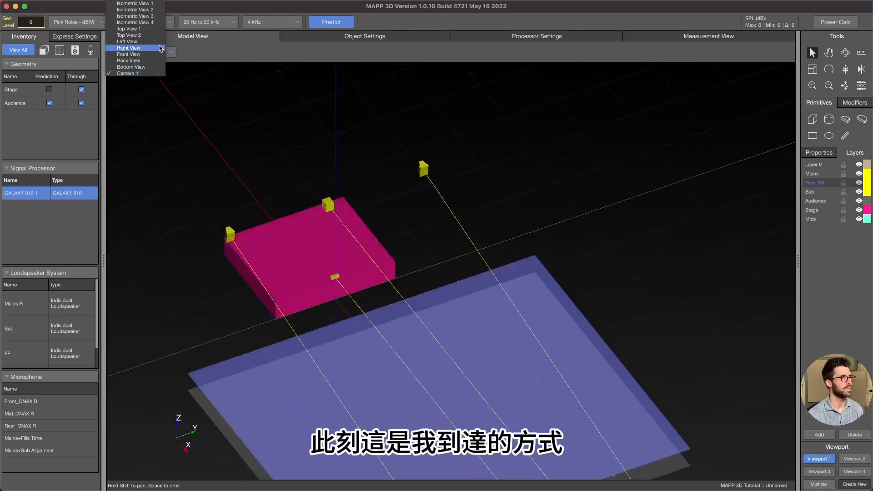
left_click(136, 26)
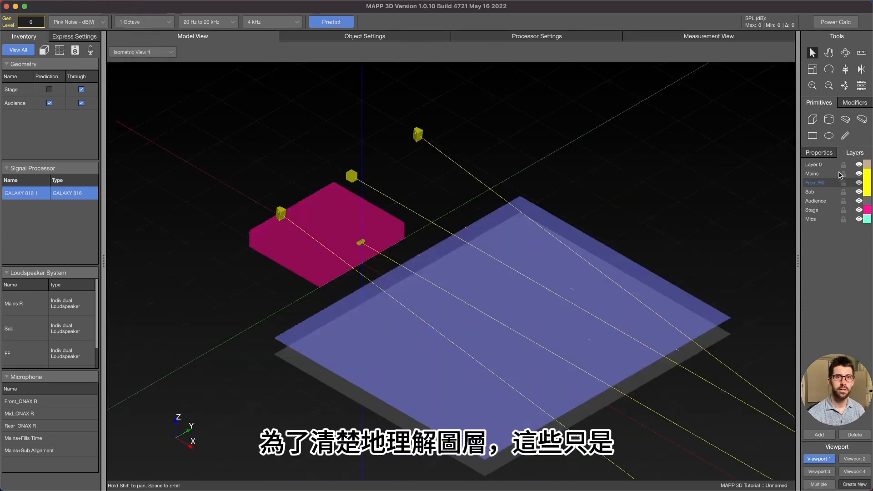
- Hide the Mains layer and show it again
left_click(858, 174)
left_click(858, 173)
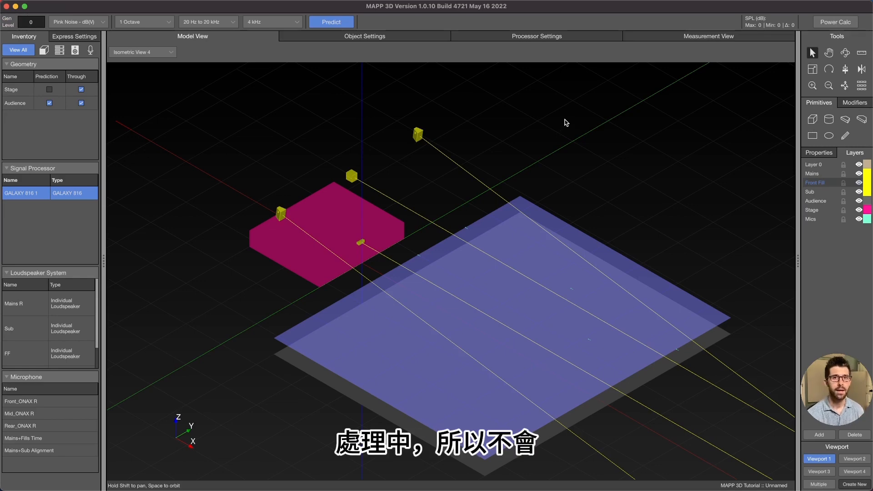
left_click(563, 39)
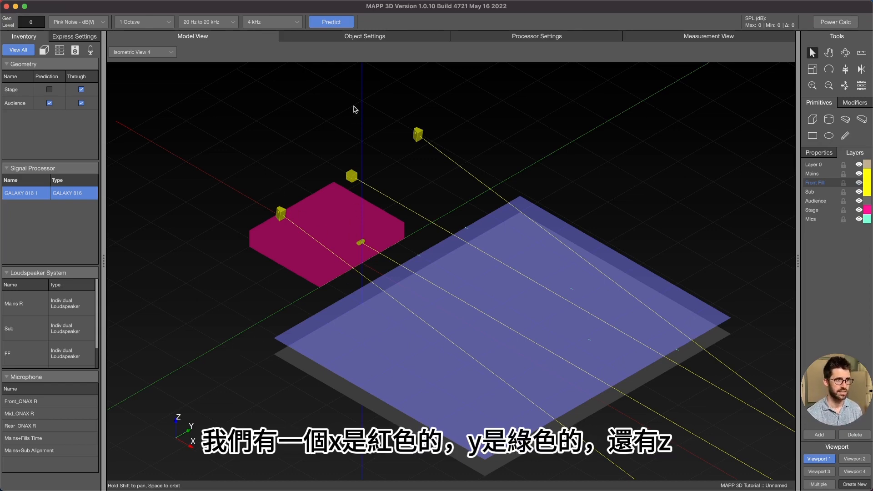
- Select the stage and the audience area in turn, open the audience's object settings, and toggle its prediction plane off and on again
left_click(334, 225)
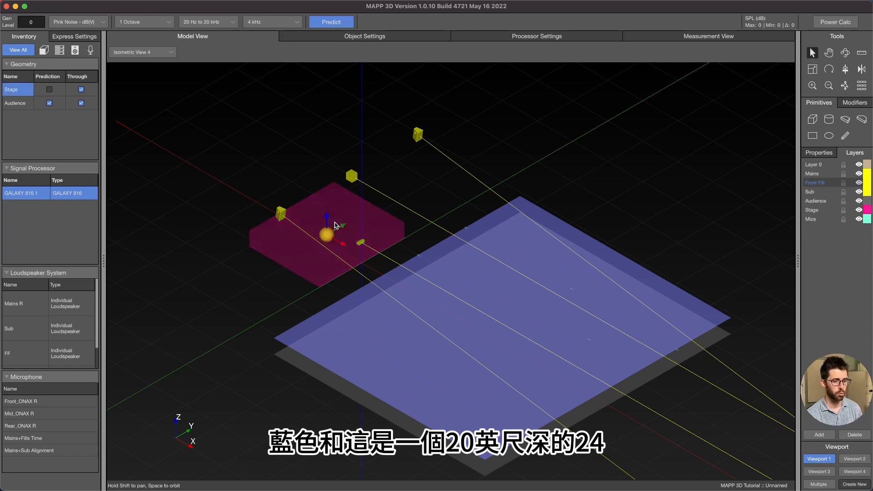
left_click(472, 286)
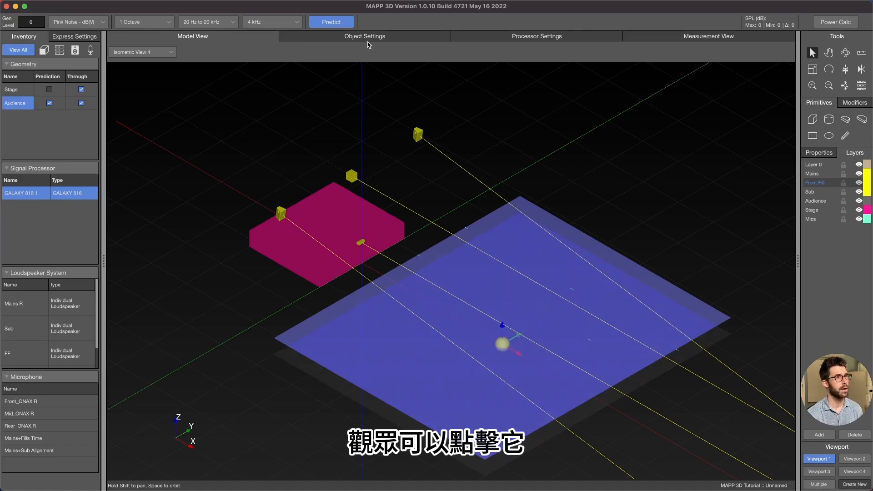
left_click(368, 38)
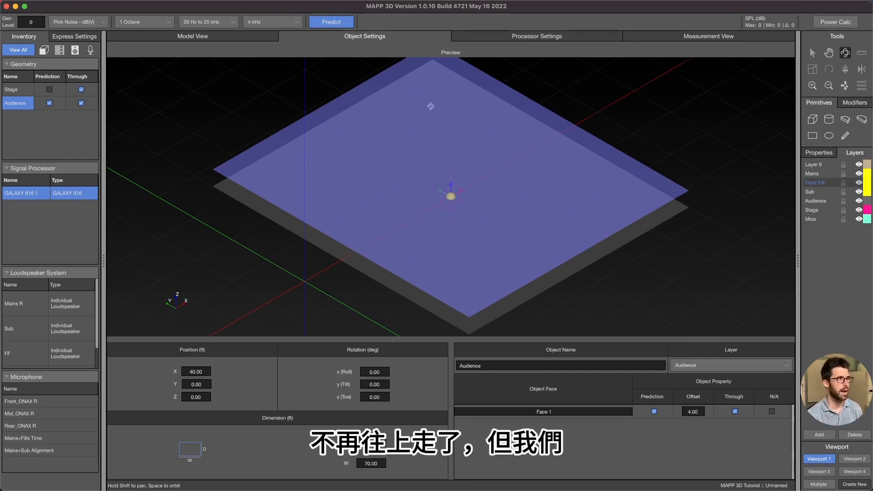
left_click(50, 104)
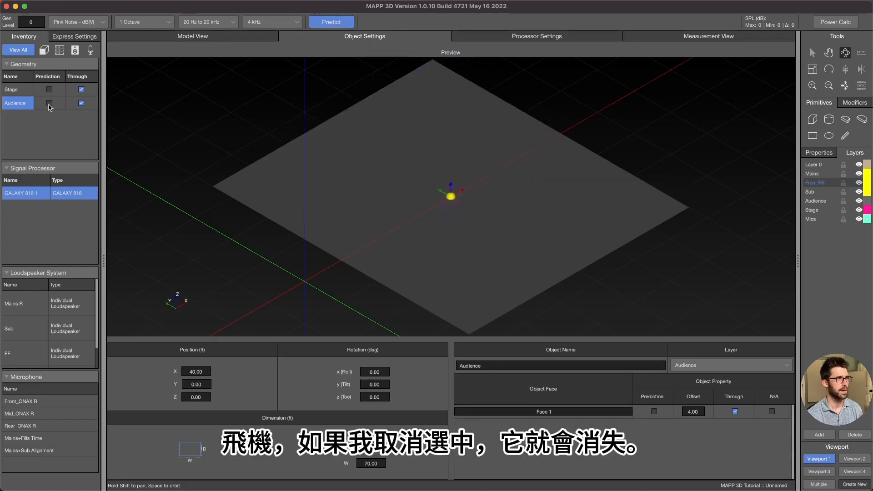
left_click(49, 104)
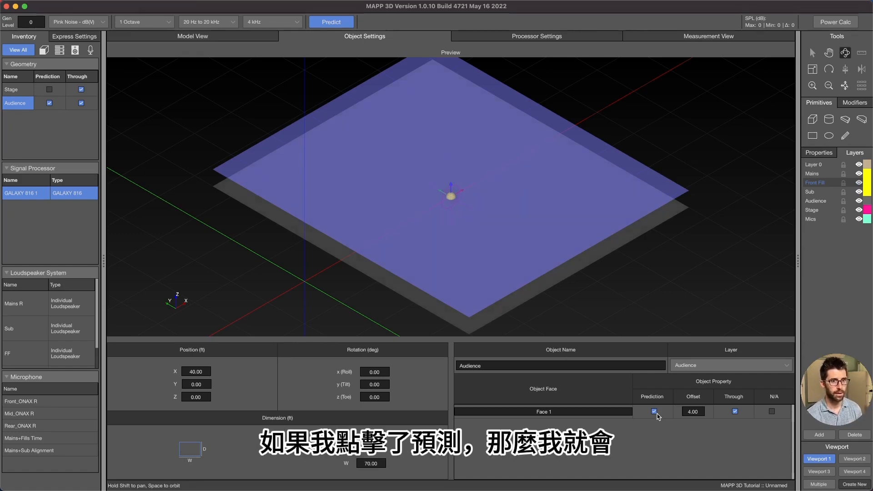
- Try a 0 ft offset for the audience's prediction plane, restore 4 ft, and keep the object on the Audience layer
left_click(696, 412)
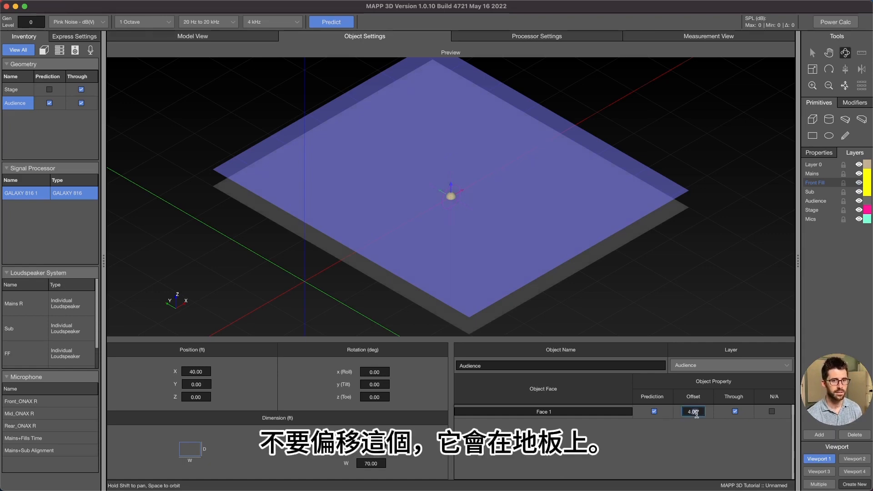
type("0")
key("Return")
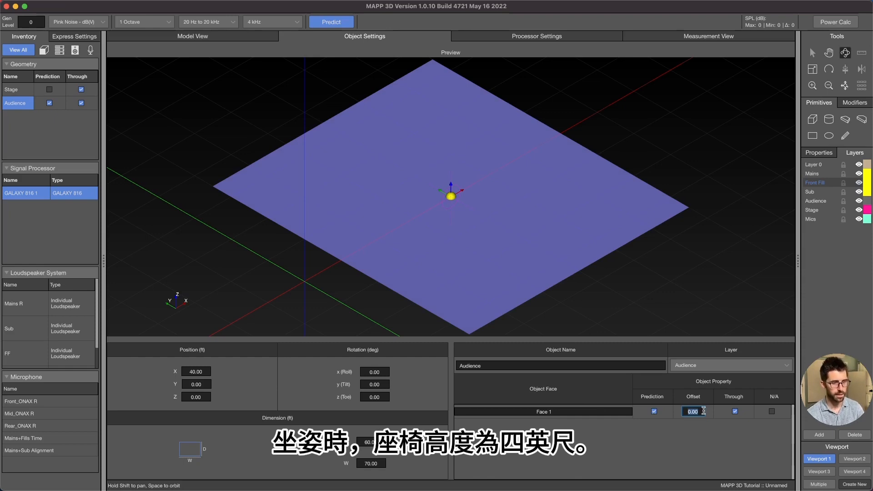
type("4")
key("Return")
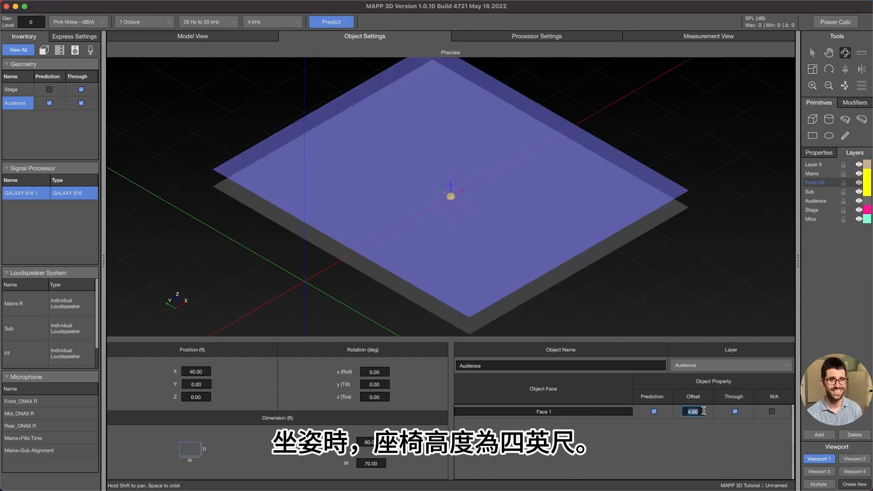
left_click(707, 366)
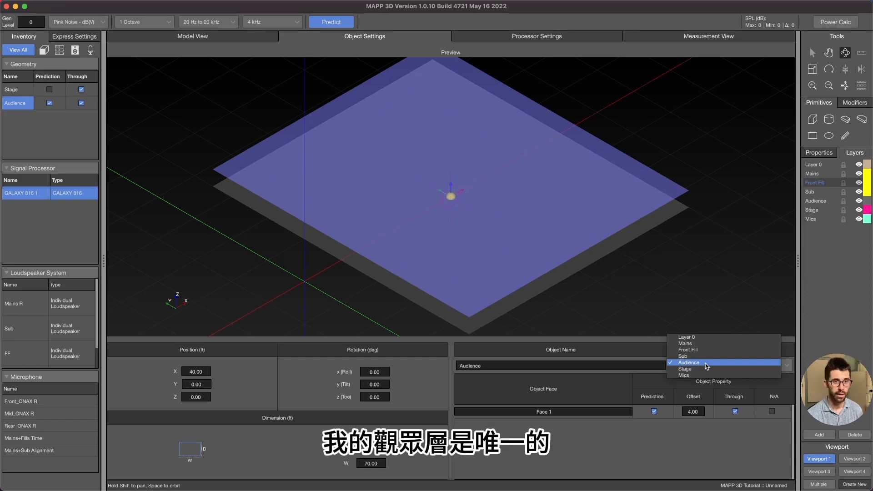
left_click(706, 362)
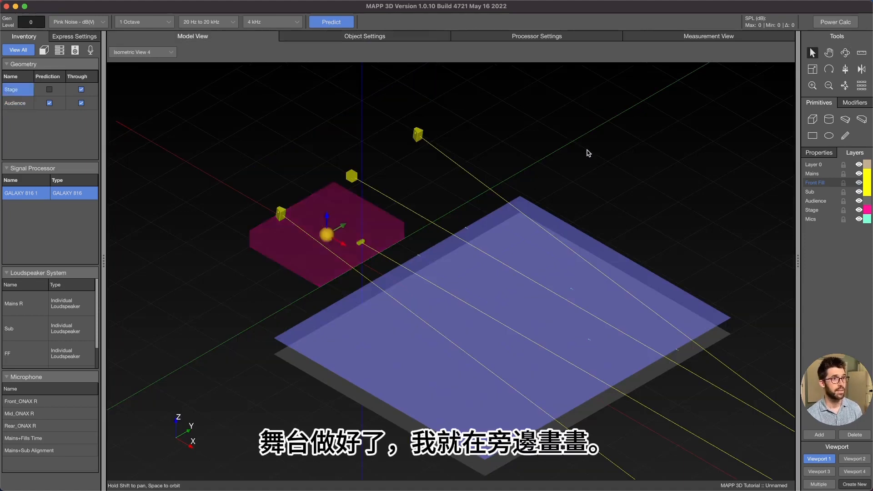
- Draw a rectangle about 16.4 by 32.8 ft beside the audience area, centred near X 25.3, Y 61.8 ft
left_click(812, 135)
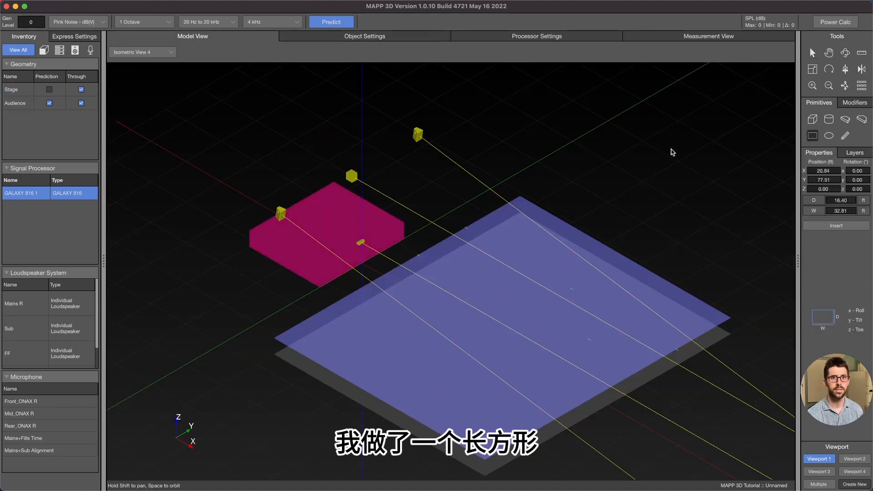
left_click(663, 222)
left_click_drag(663, 222, 667, 180)
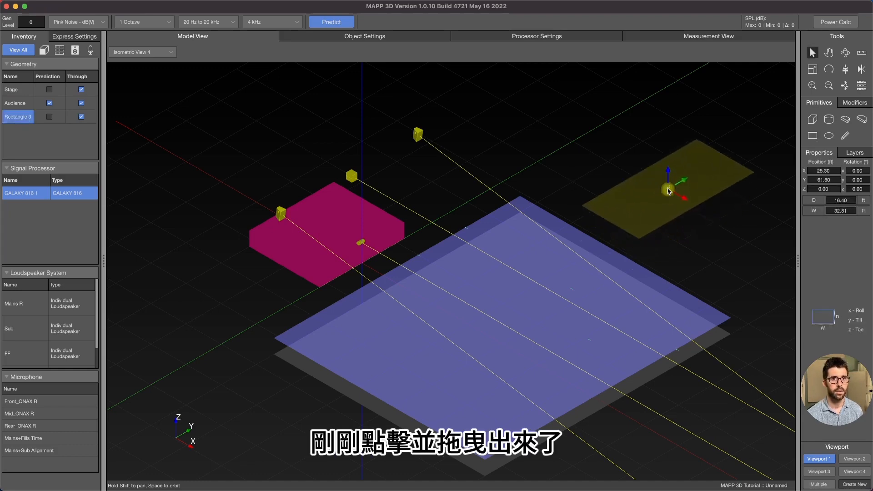
- Extrude the new rectangle 4 ft linearly along the Z axis into a solid and deselect it
left_click(845, 103)
left_click(818, 114)
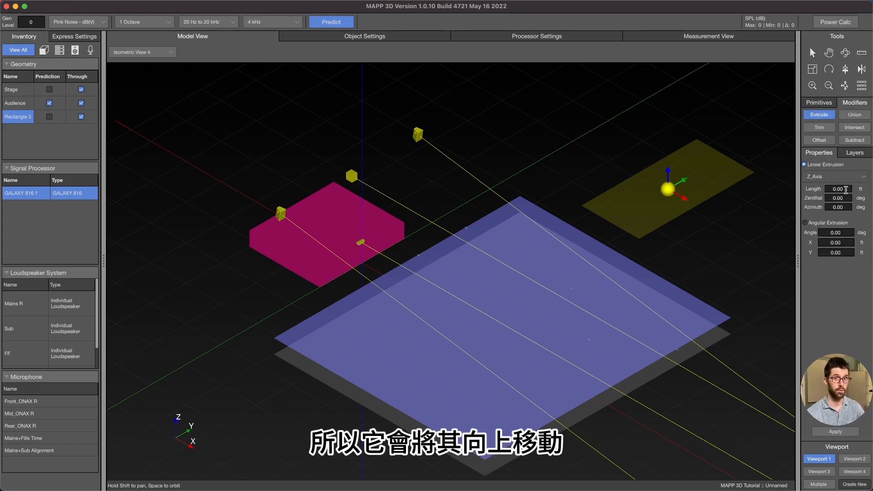
double_click(838, 189)
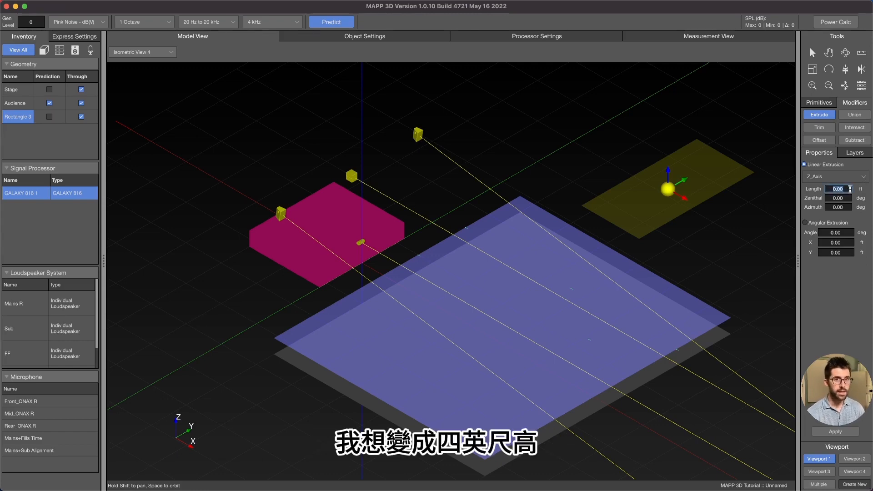
type("4")
key("Return")
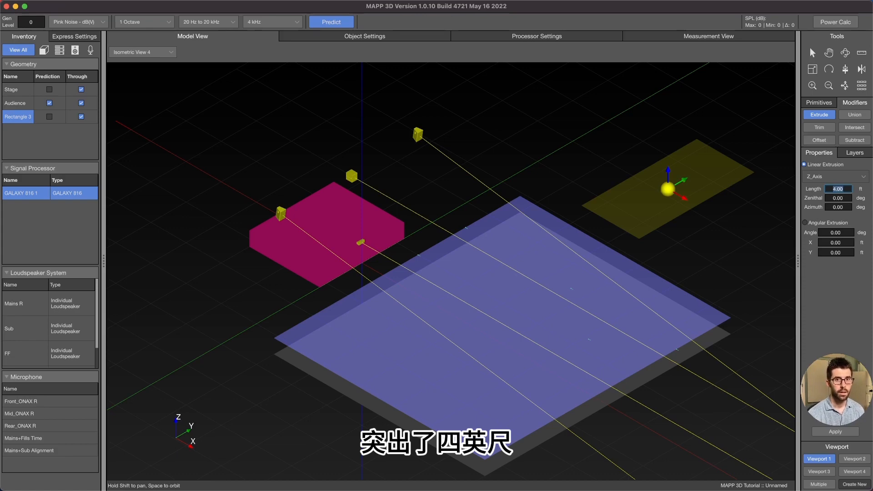
left_click(834, 432)
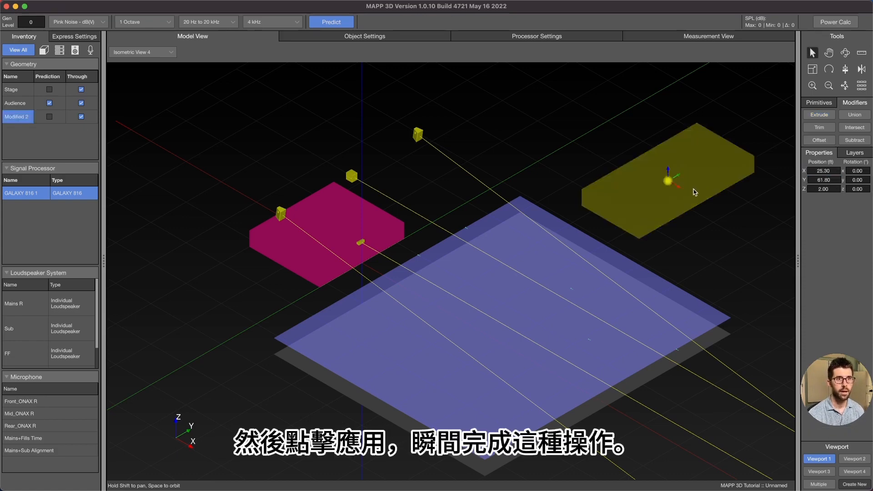
left_click(663, 137)
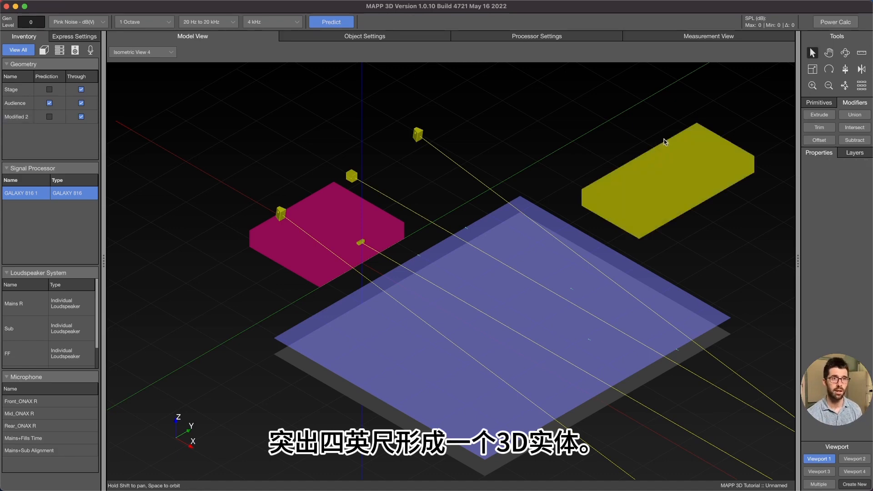
- Delete the extruded practice block beside the audience area and bring back the drawing primitives
left_click(674, 184)
key("Delete")
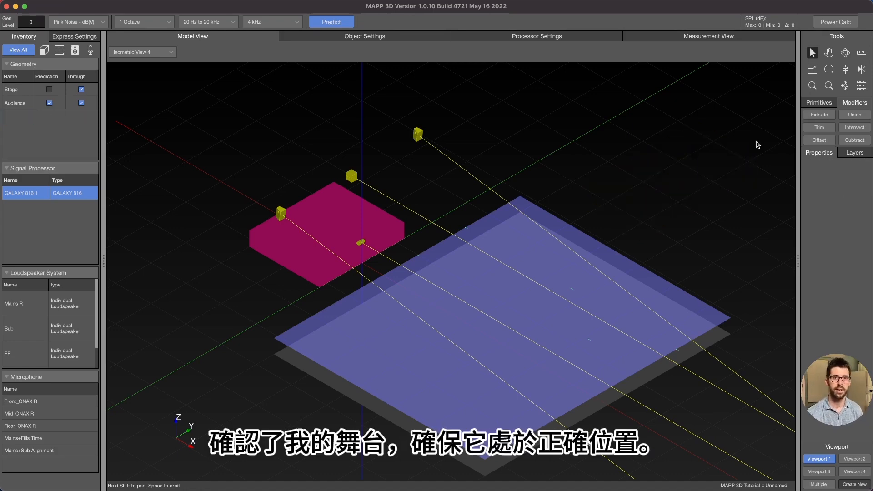
left_click(829, 104)
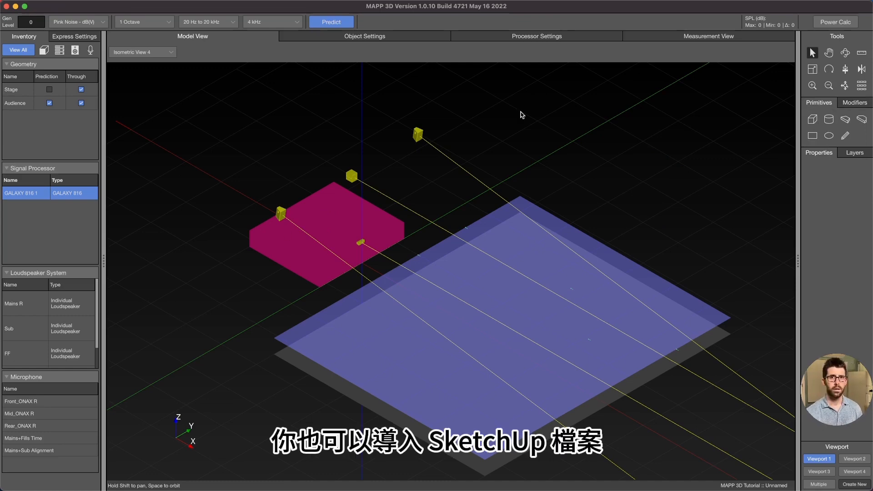
left_click(66, 5)
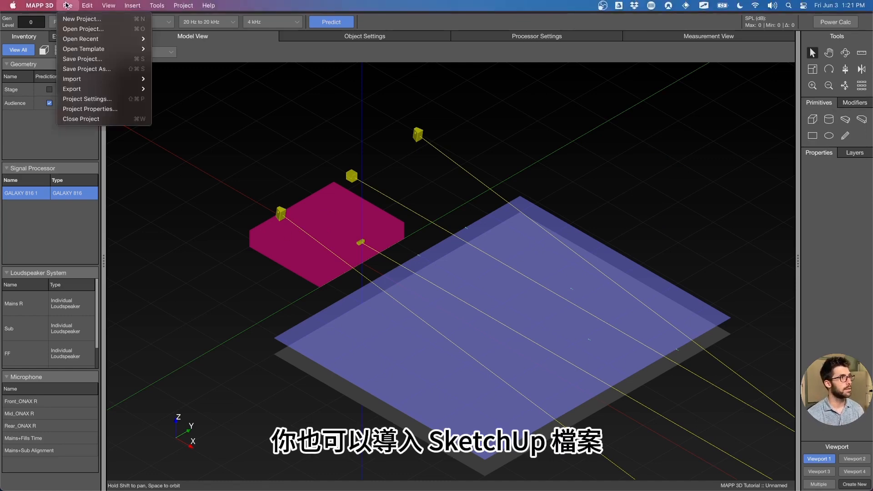
mouse_move(132, 78)
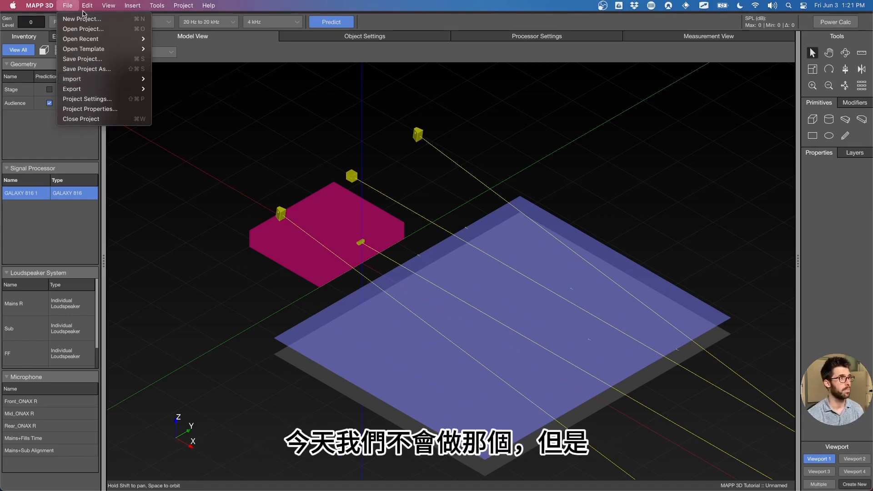
left_click(68, 7)
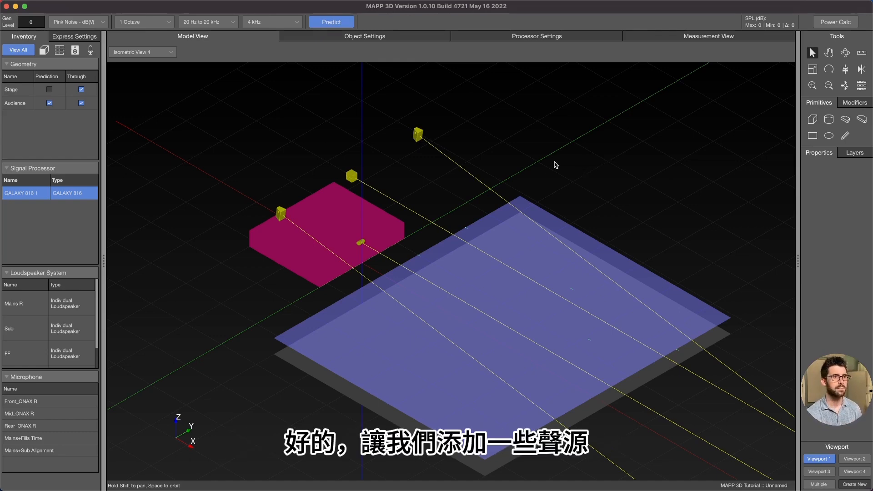
right_click(521, 132)
left_click(514, 128)
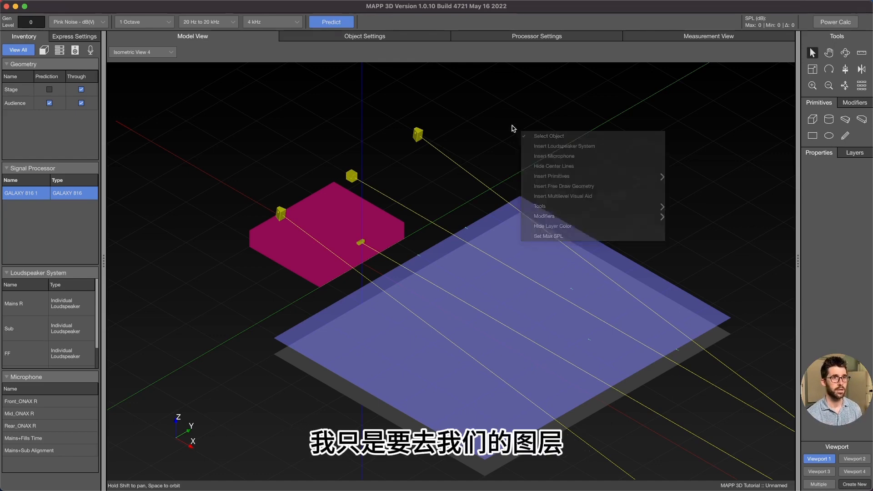
- Make Mains the active layer and start inserting a loudspeaker system
left_click(866, 152)
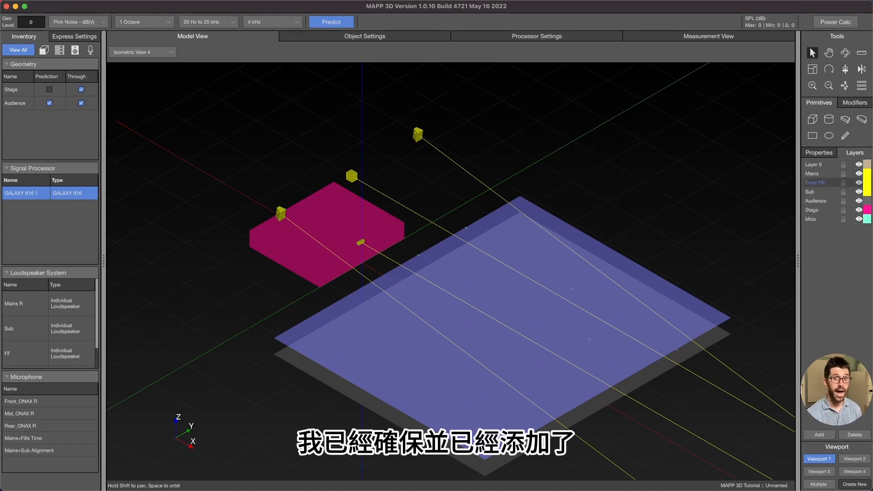
left_click(819, 175)
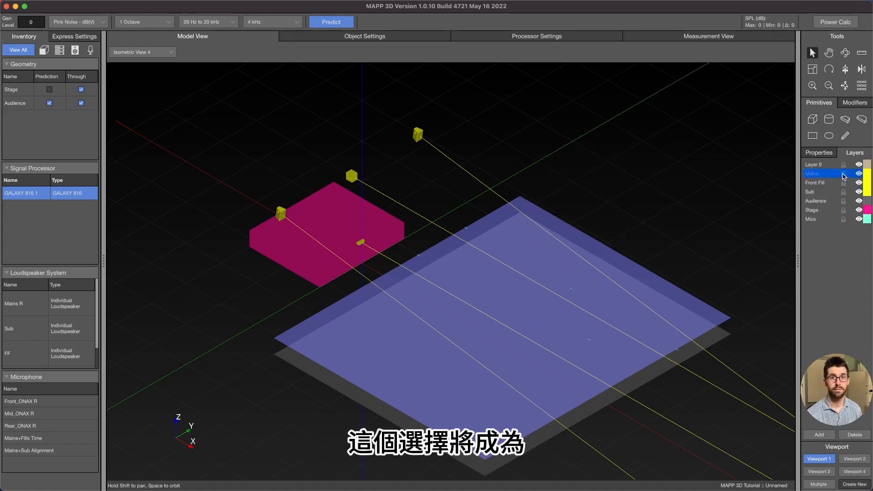
right_click(579, 162)
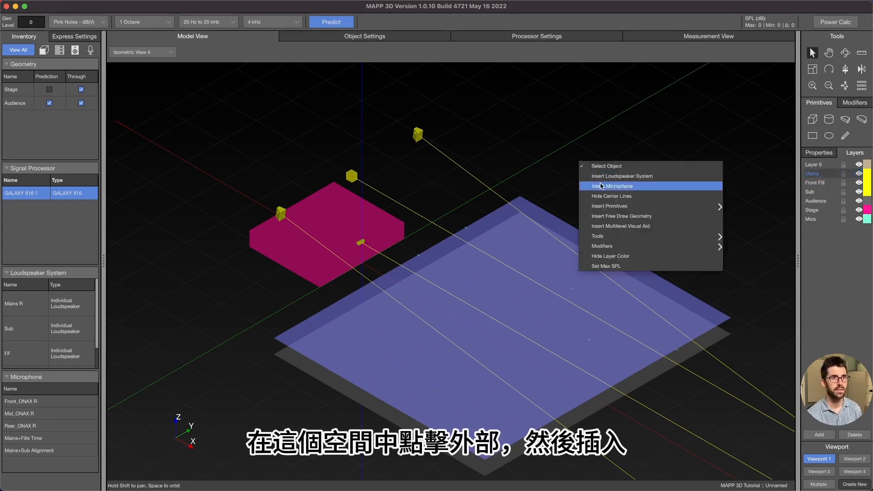
left_click(517, 121)
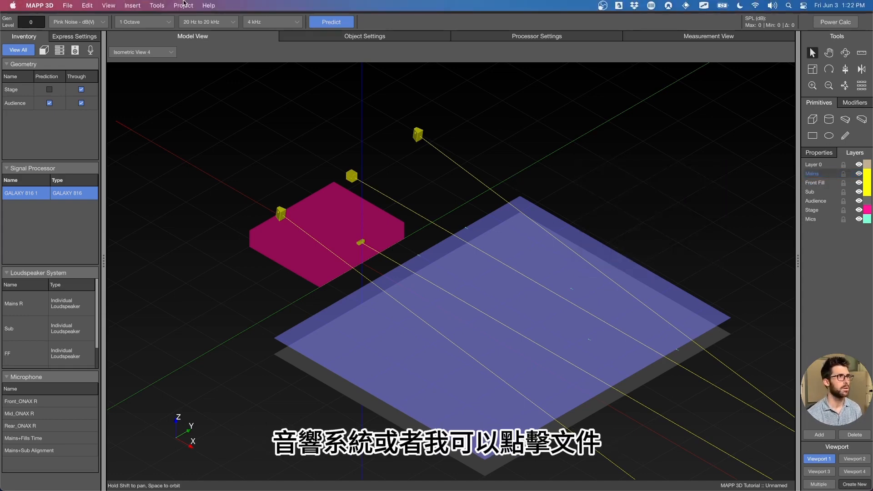
left_click(69, 5)
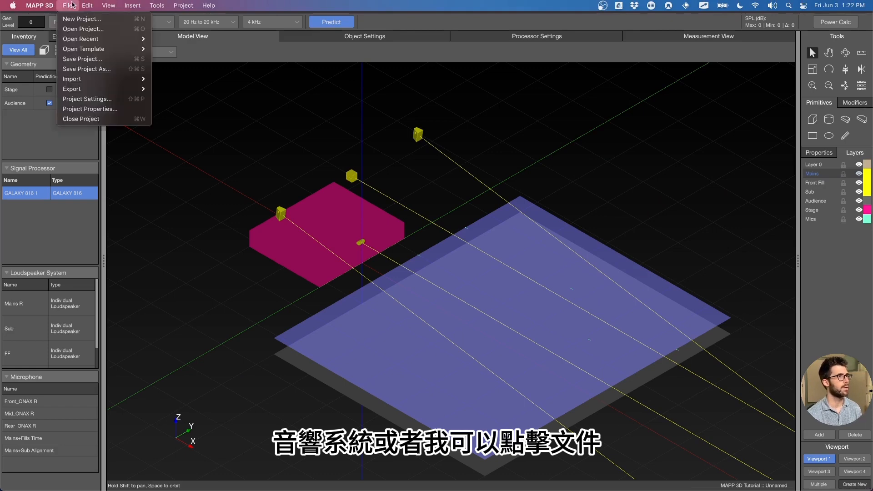
mouse_move(132, 6)
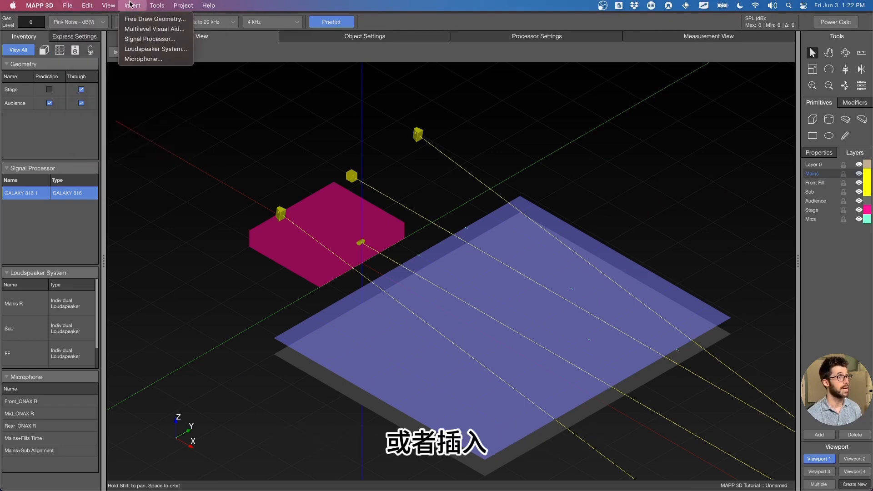
left_click(140, 49)
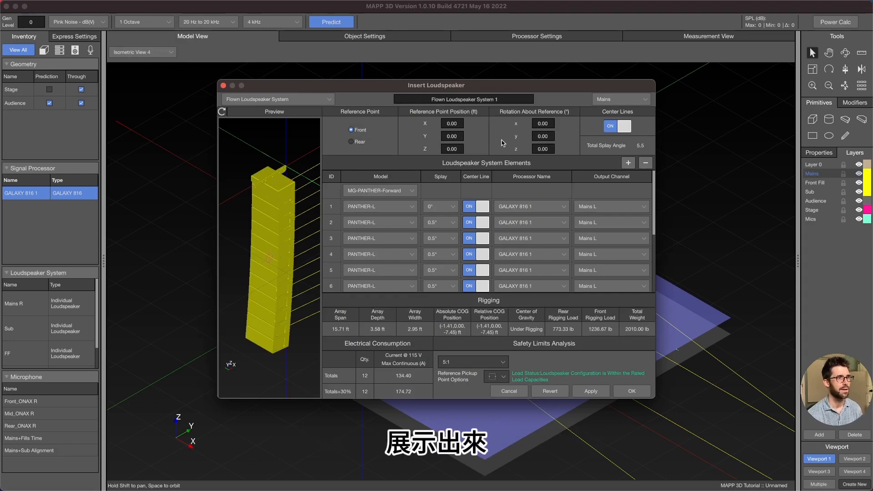
- Review the flown array's elements, switch the system type to Individual Loudspeaker, and keep Front of Loudspeaker as the reference point
scroll(409, 254, "down", 5)
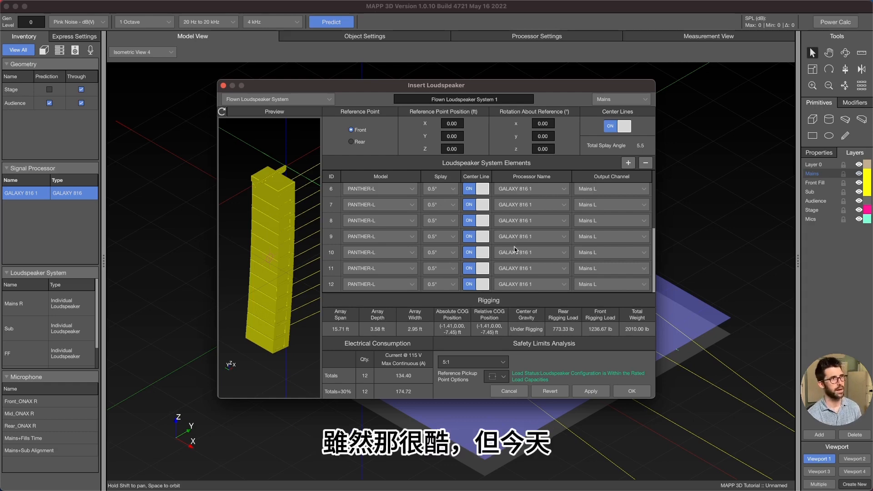
scroll(515, 249, "up", 5)
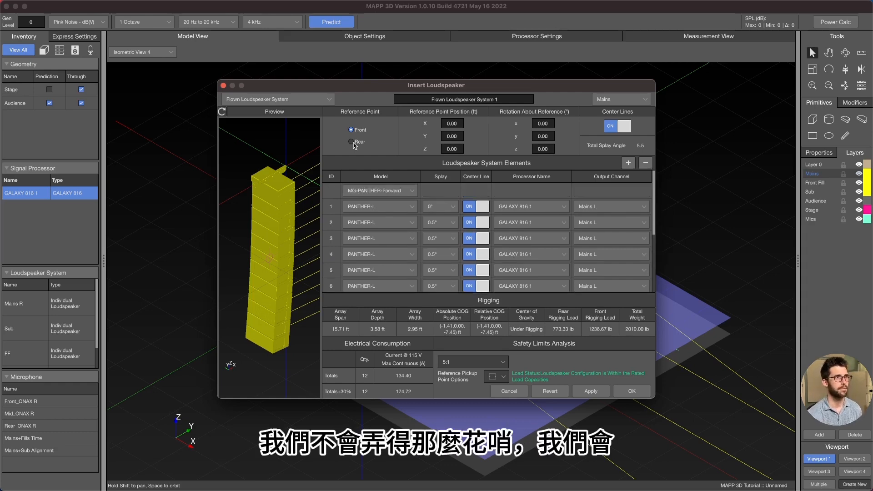
left_click(328, 102)
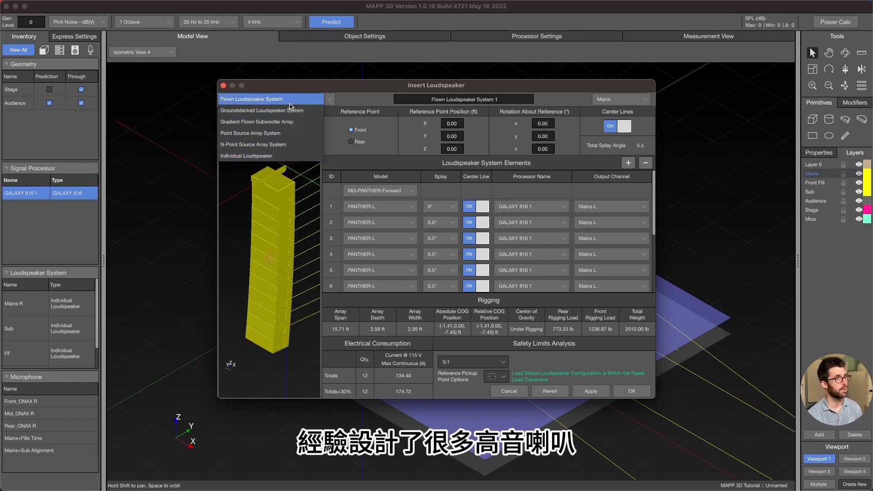
left_click(272, 156)
left_click(348, 140)
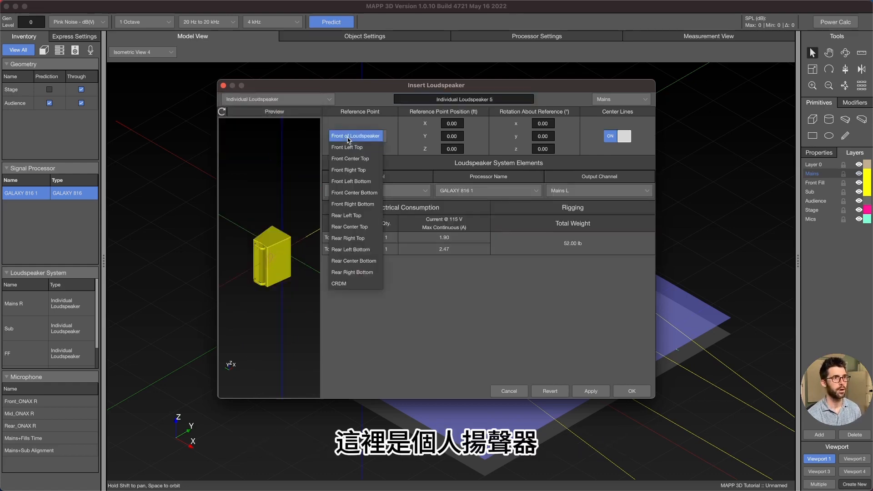
left_click(348, 137)
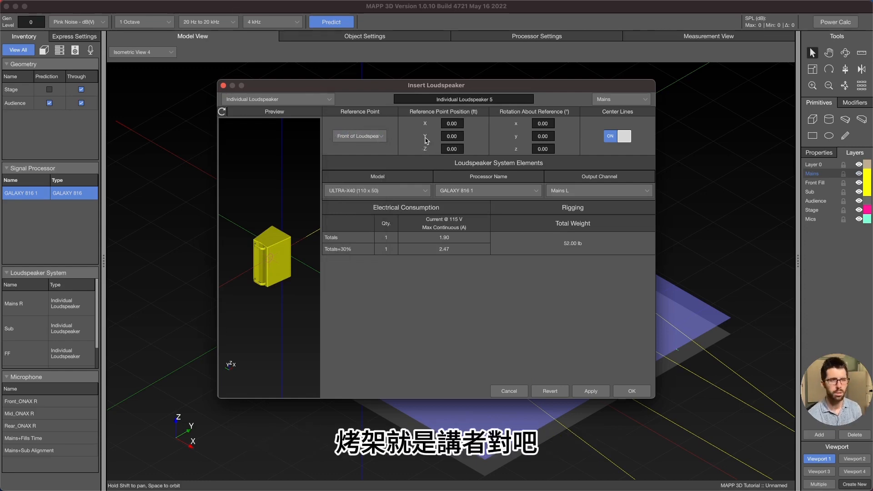
- Browse the full list of loudspeaker models for the new individual loudspeaker, keeping ULTRA-X40 (110 x 50)
left_click(389, 190)
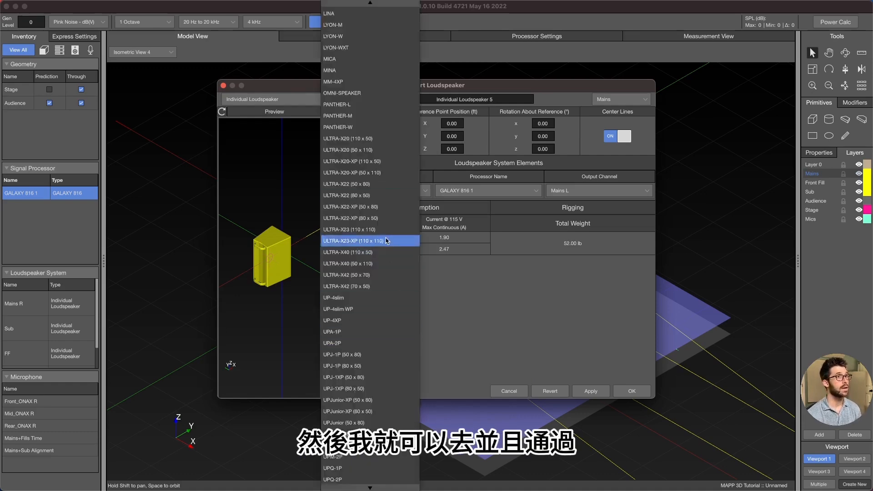
scroll(365, 190, "up", 5)
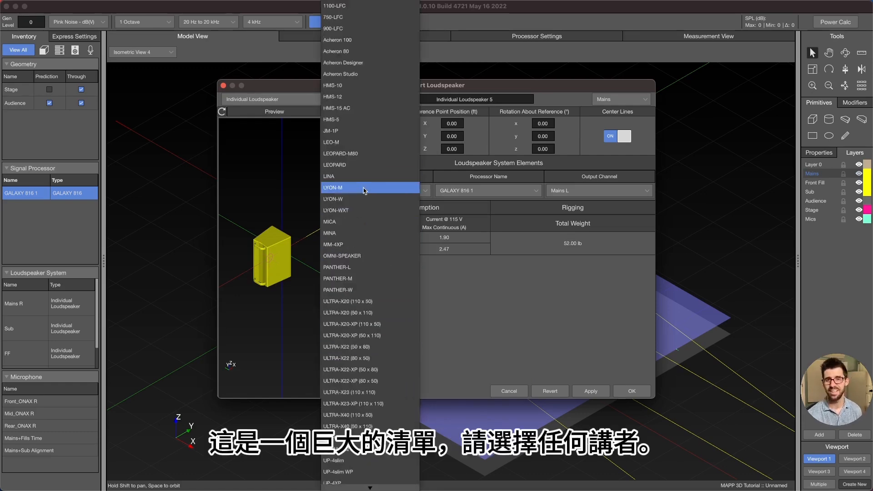
scroll(371, 204, "down", 8)
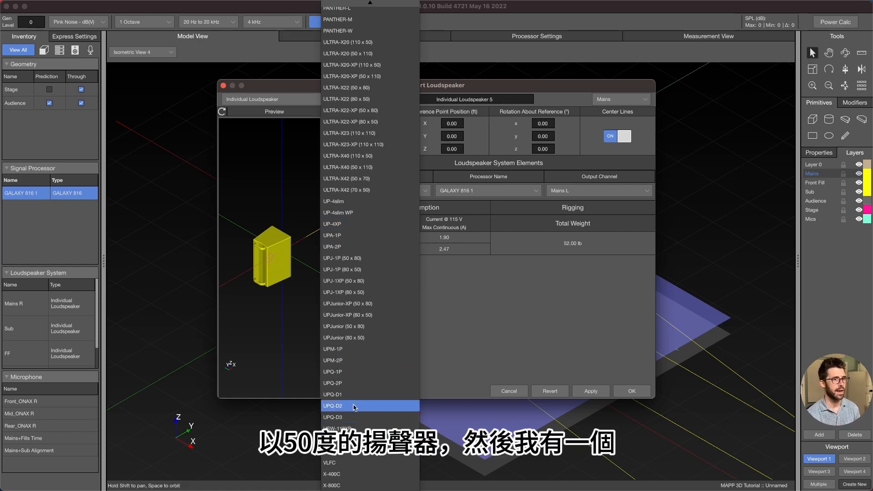
scroll(343, 341, "up", 5)
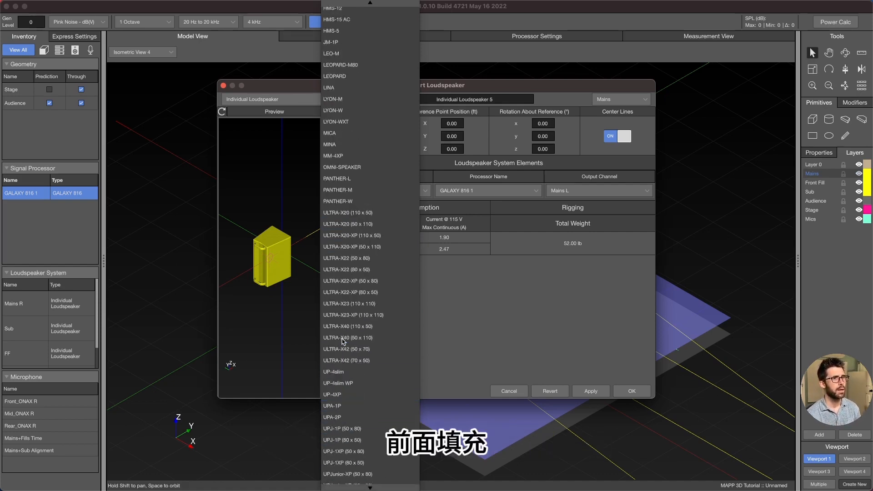
scroll(344, 342, "up", 3)
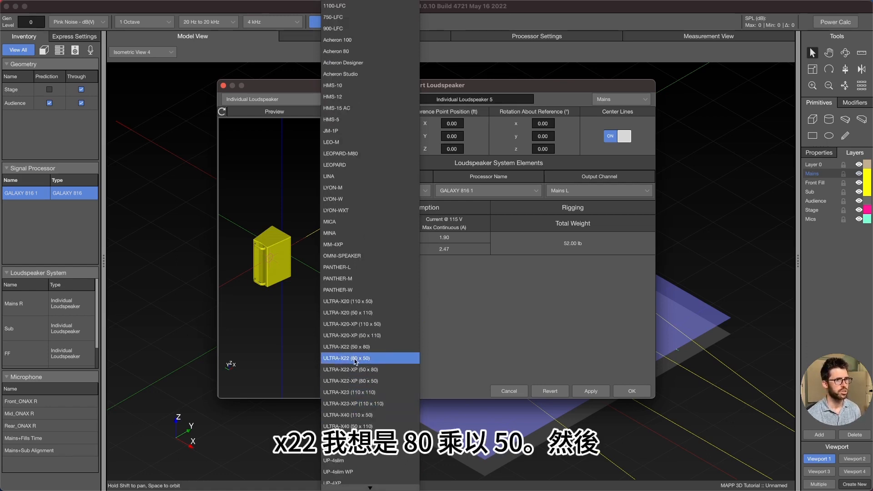
left_click(470, 320)
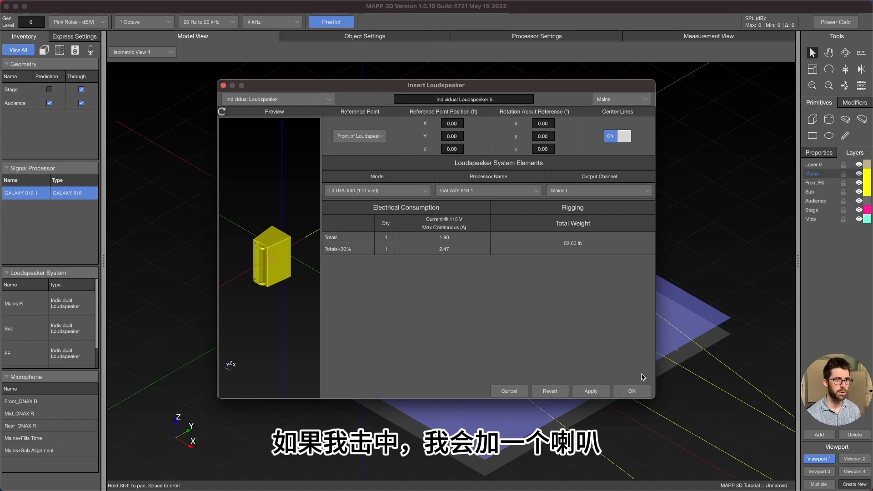
- Insert the ULTRA-X40 (110 x 50) loudspeaker at the origin on the Mains layer and rename it Extra Speaker
left_click(606, 392)
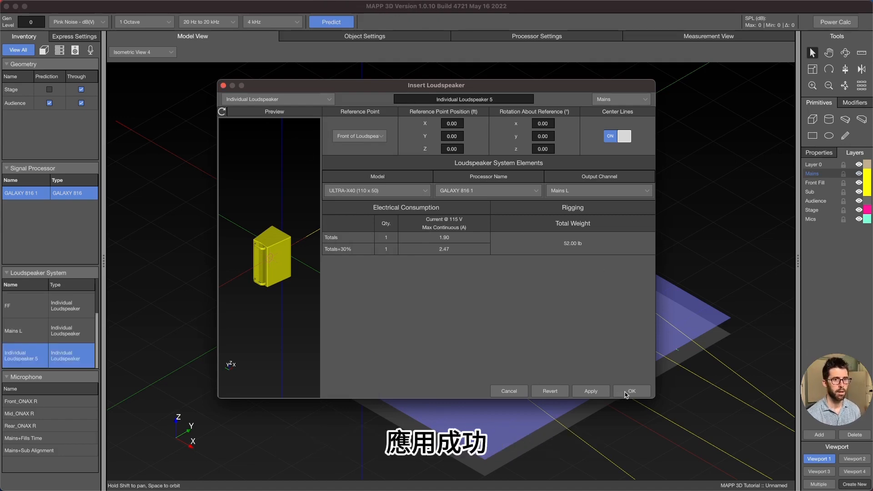
left_click(623, 391)
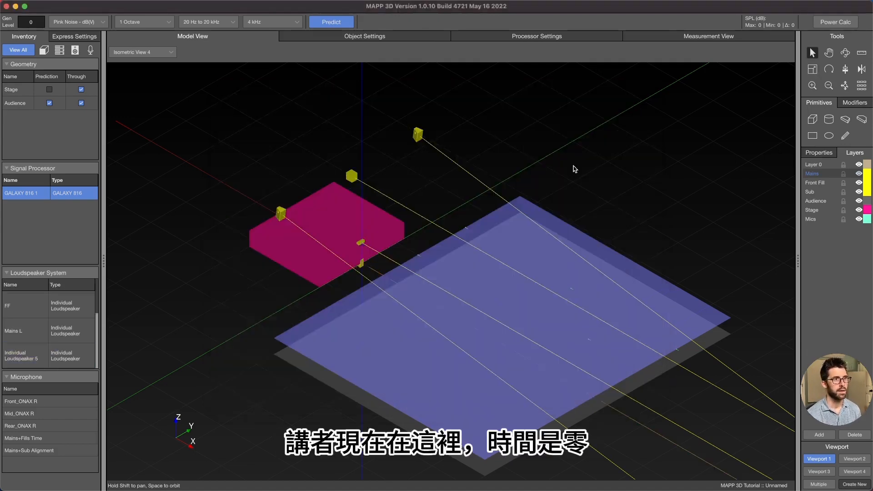
left_click(363, 266)
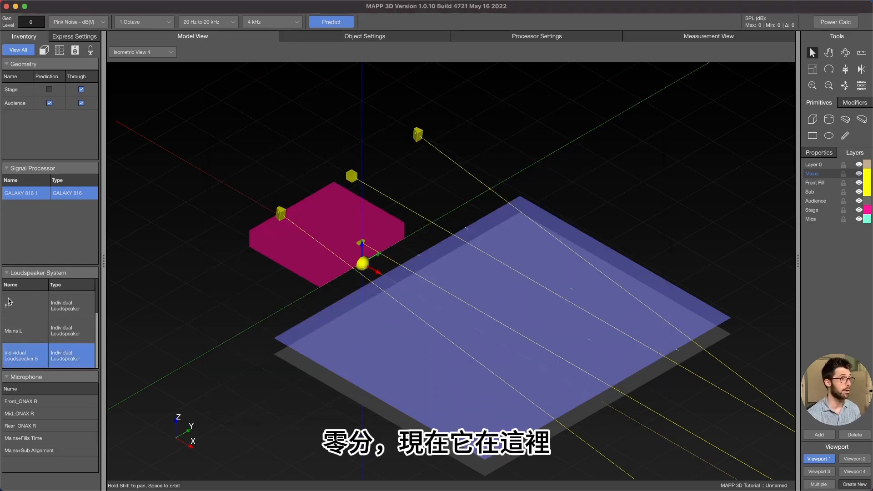
double_click(25, 360)
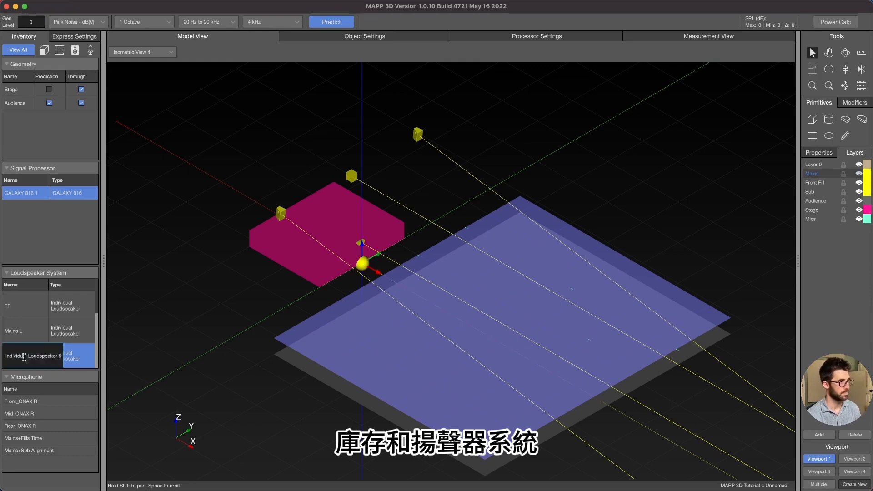
key("BackSpace")
type("Extra Speaker")
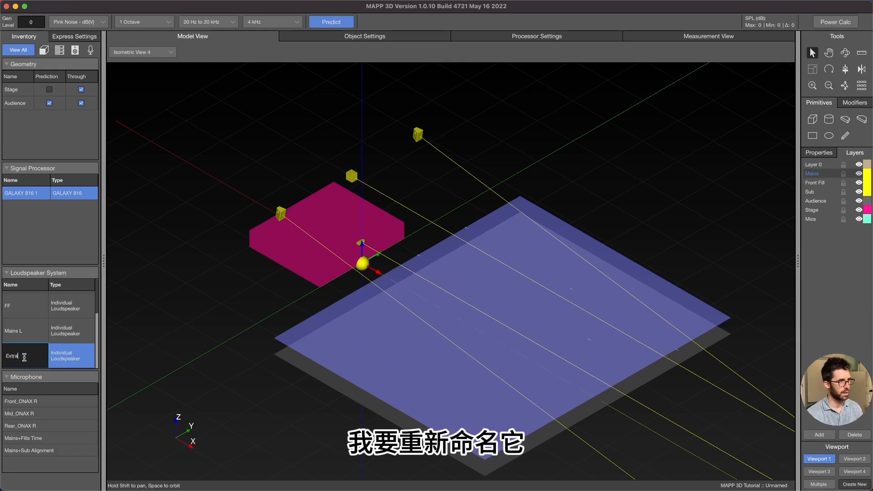
key("Return")
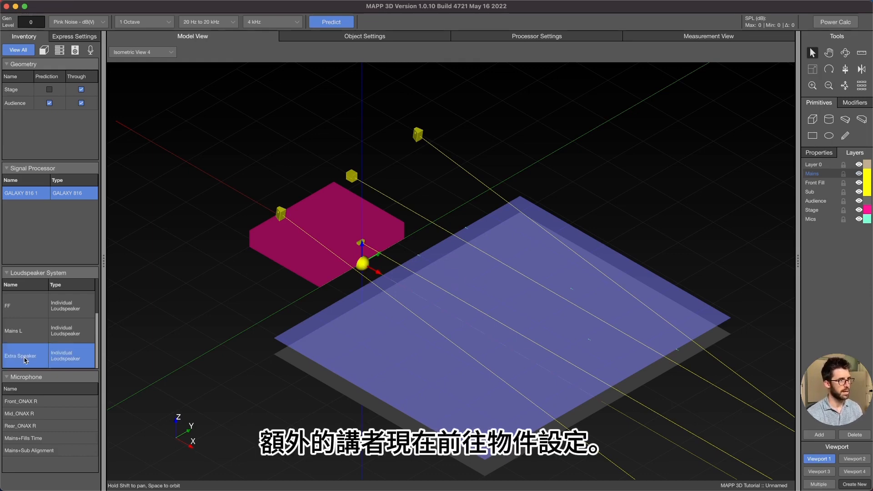
- Set Extra Speaker's Z position to 10 ft and its y rotation to 45°, and return to the deselected model
left_click(384, 37)
left_click(434, 98)
type("10")
key("Return")
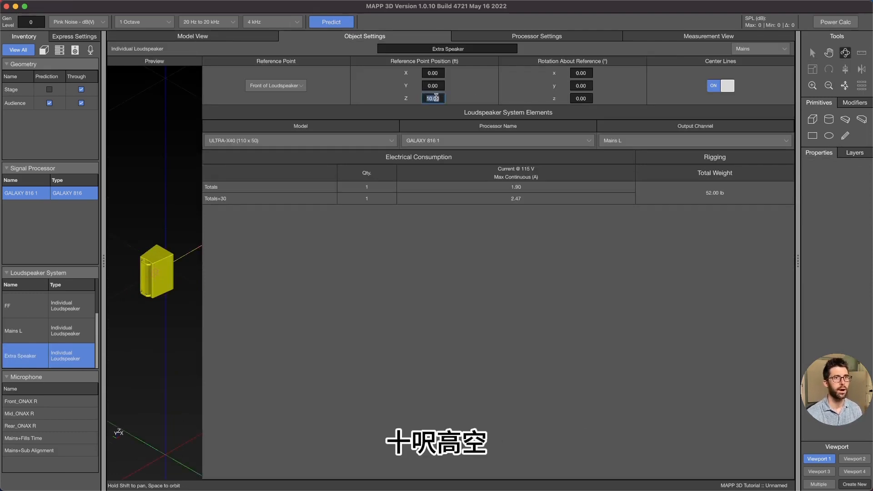
left_click(582, 85)
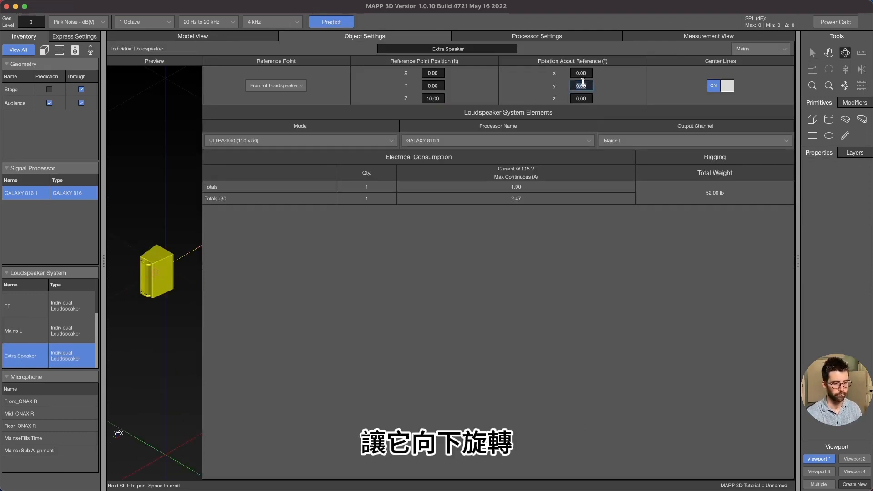
type("45")
key("Return")
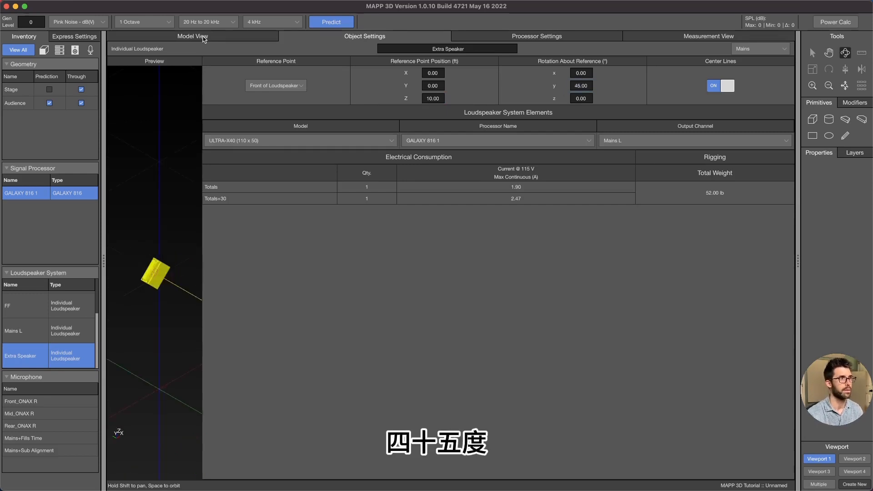
left_click(204, 38)
left_click(557, 146)
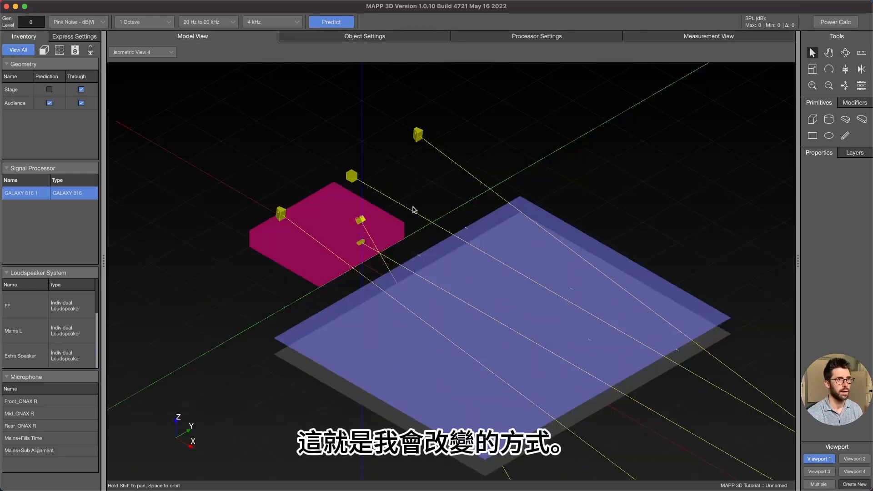
- Reopen Extra Speaker's object settings from the model and review the alternative loudspeaker models without changing the selection
left_click(361, 220)
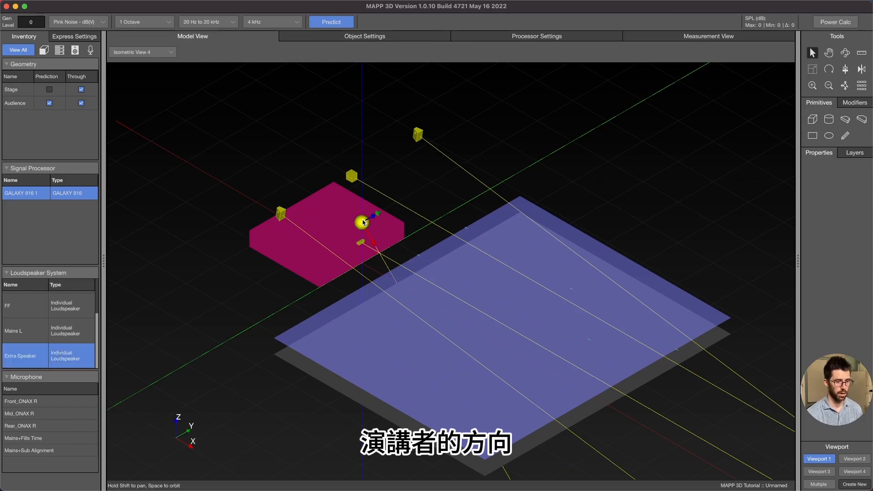
double_click(363, 222)
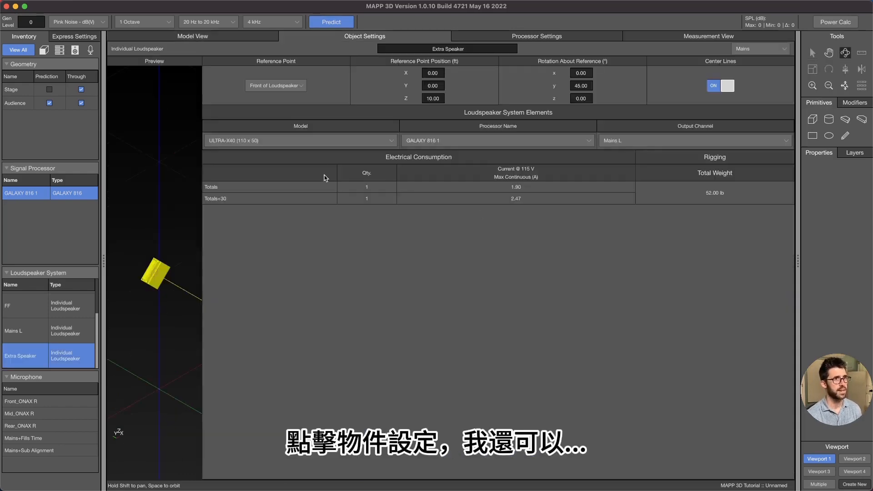
left_click(345, 142)
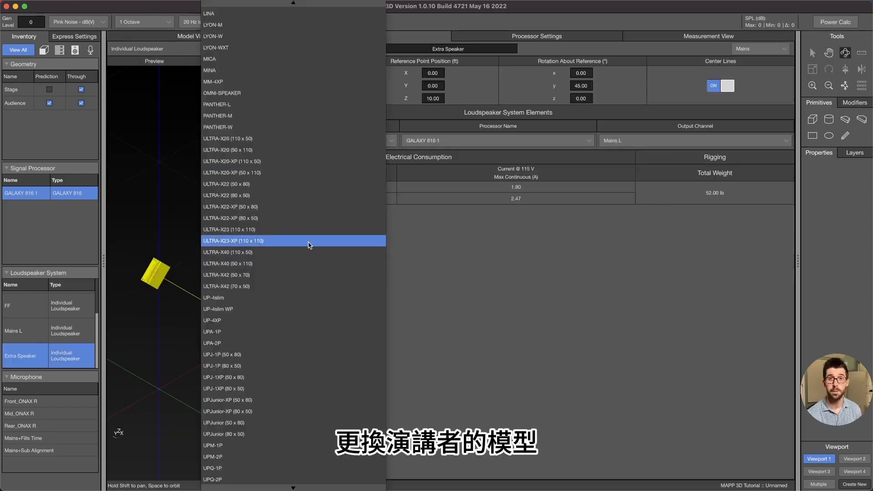
left_click(534, 249)
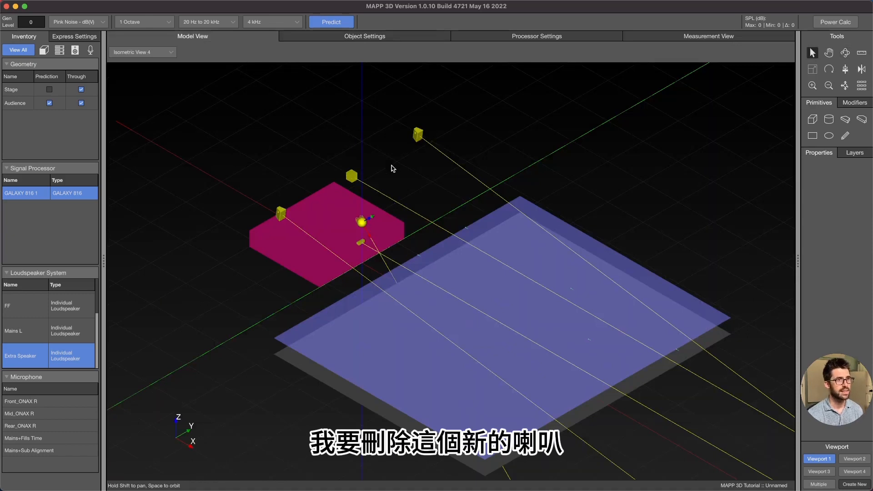
- Delete Extra Speaker from the model
left_click(358, 221)
left_click(360, 221)
key("Delete")
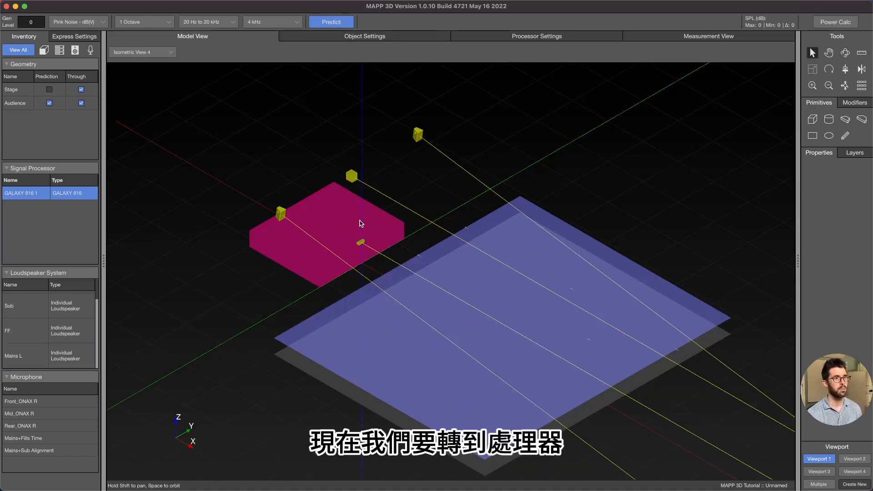
- Open the GALAXY 816 1 processor settings and match the Mains R and Mains L loudspeakers to the labelled output channels
left_click(545, 40)
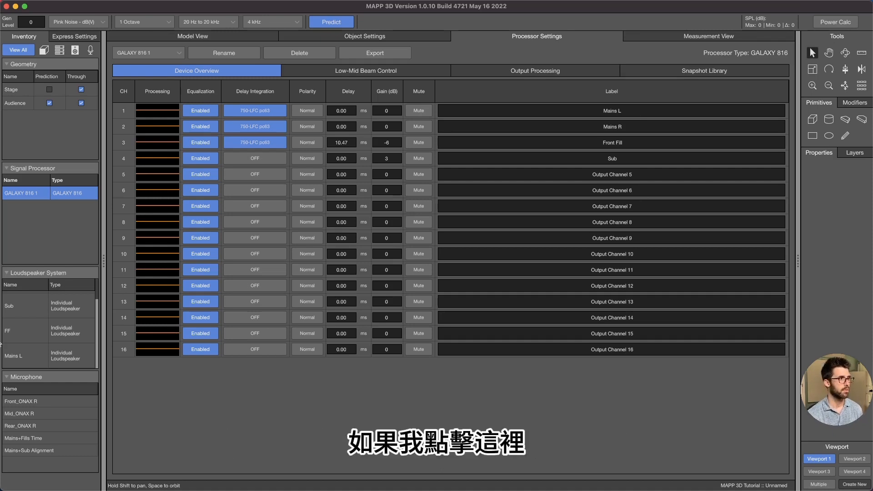
scroll(56, 327, "up", 1)
left_click(27, 302)
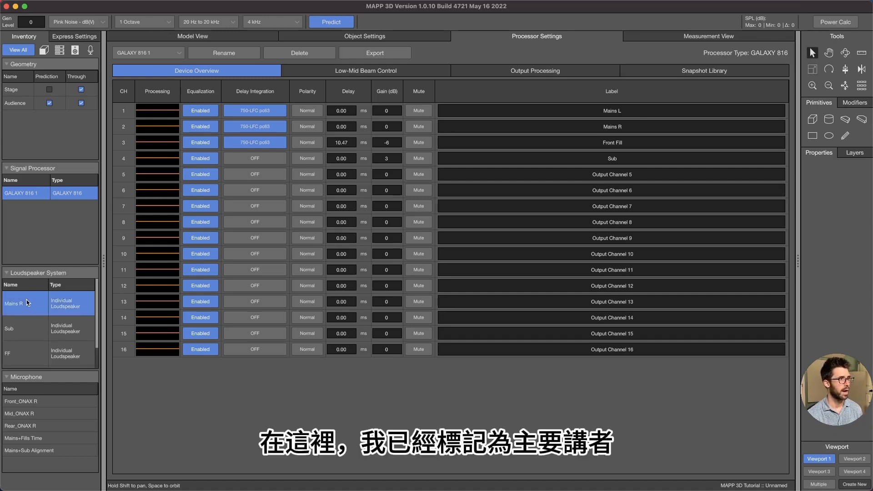
scroll(28, 302, "down", 1)
left_click(21, 354)
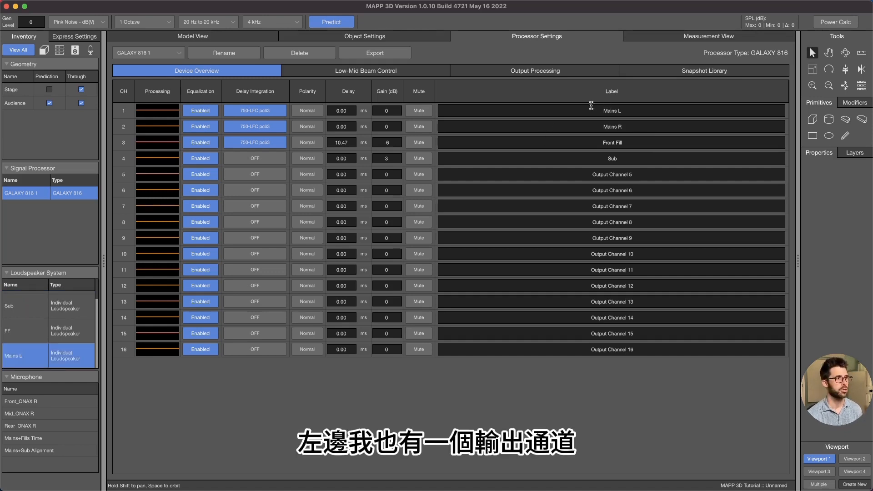
- Check the output channel assigned to Mains L in its object settings, and return to the processor's device overview
left_click(342, 36)
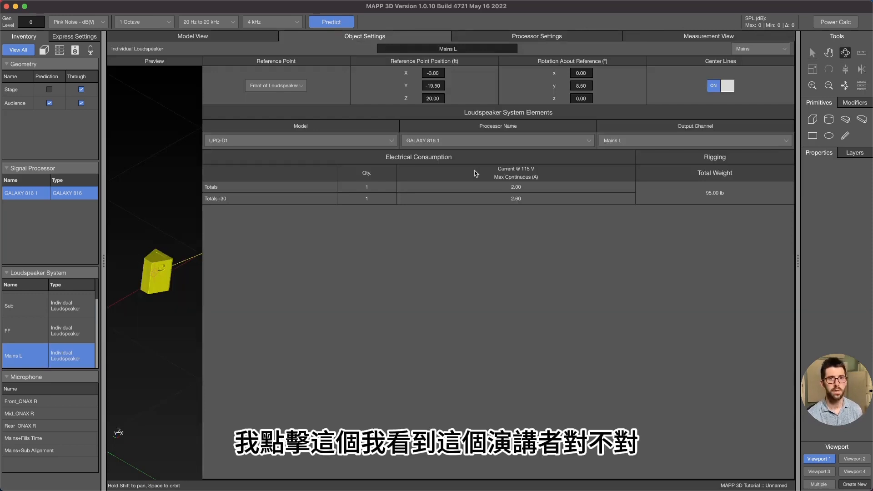
left_click(688, 144)
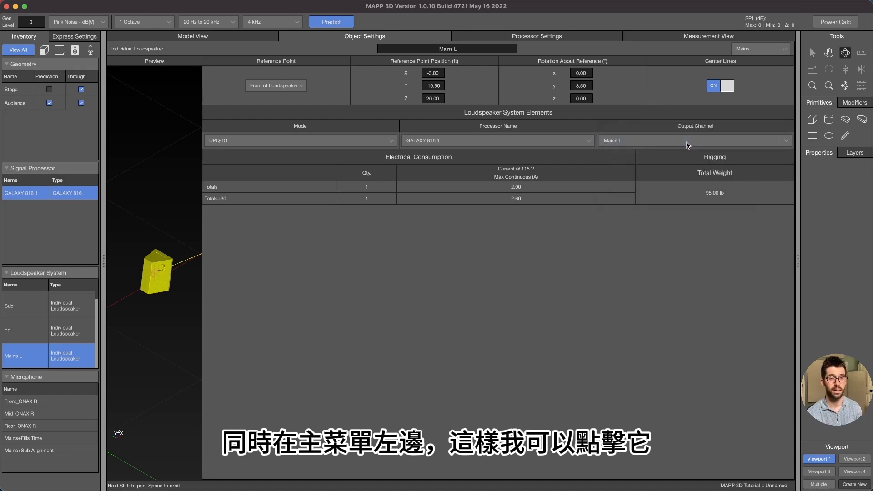
left_click(576, 37)
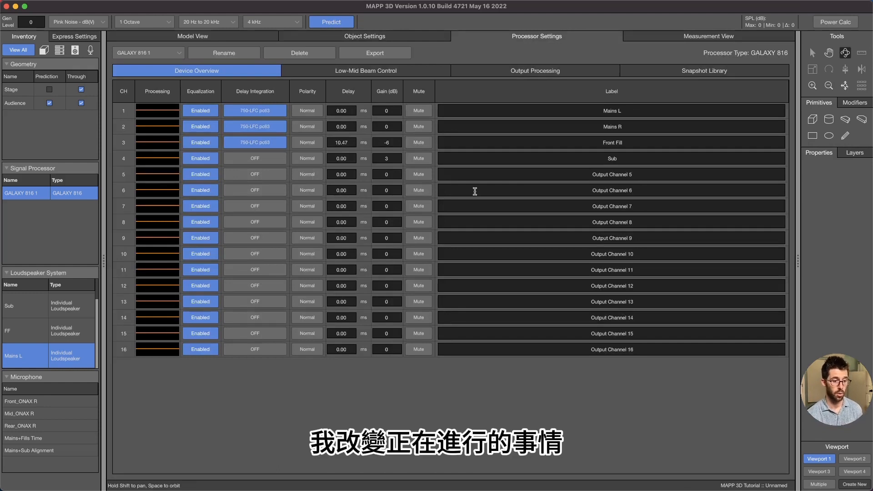
left_click(168, 53)
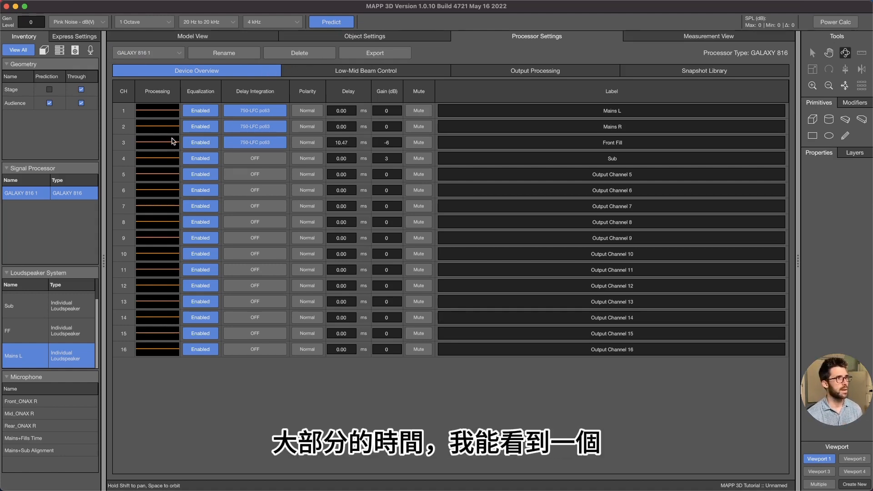
- Open output processing for channel 1, Mains L, and review its U-Shaping, All Pass, Parametric and channel settings
double_click(163, 111)
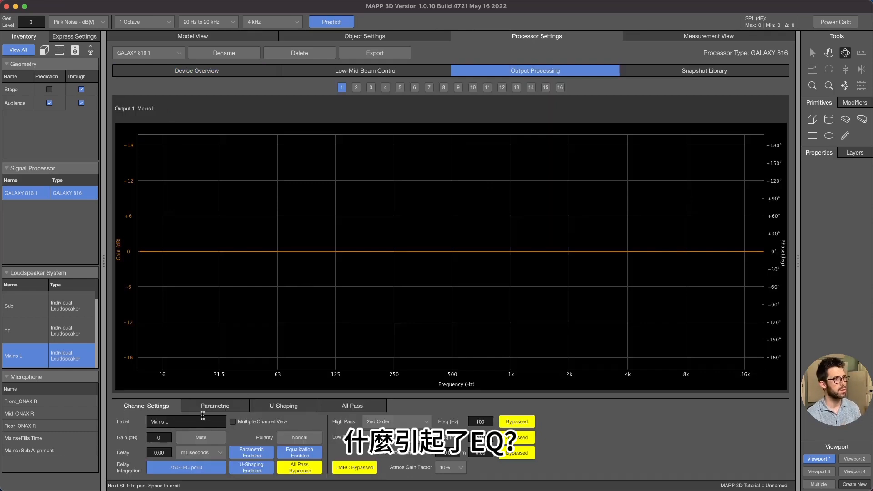
left_click(266, 409)
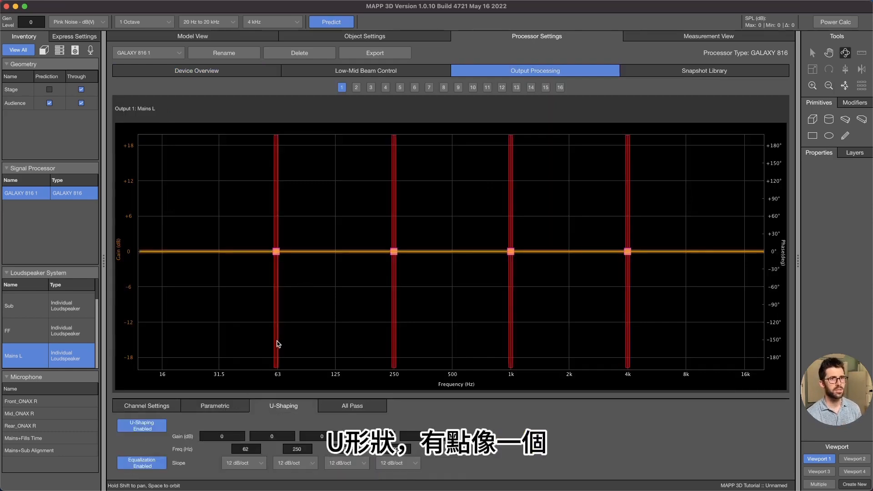
left_click(368, 410)
left_click(235, 411)
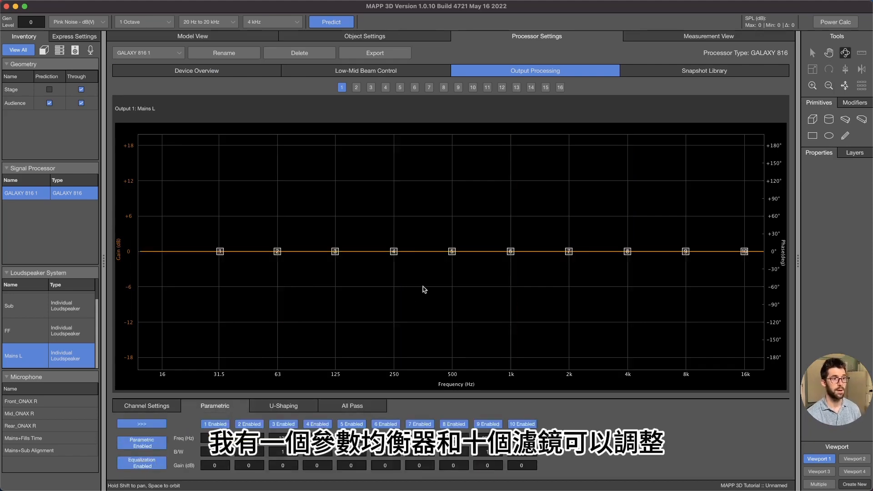
left_click(162, 410)
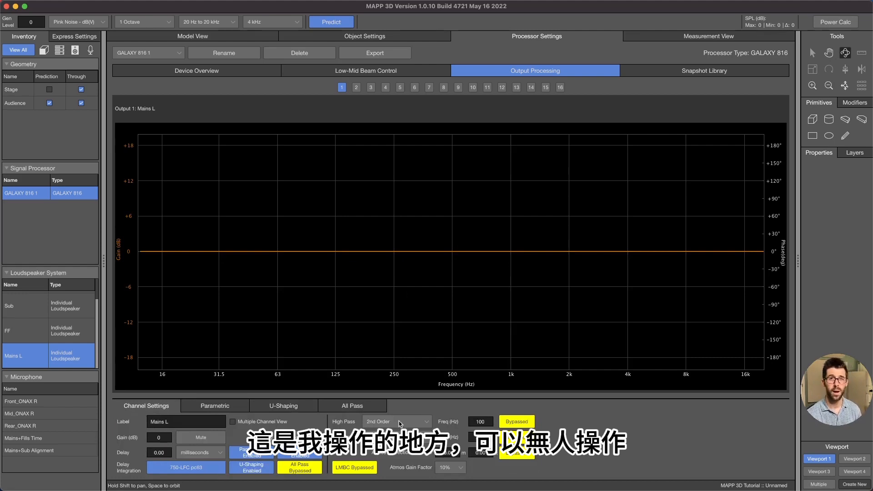
- Enable the 2nd Order high-pass filter at 100 Hz on the Mains L output and reverse the channel's polarity
left_click(526, 425)
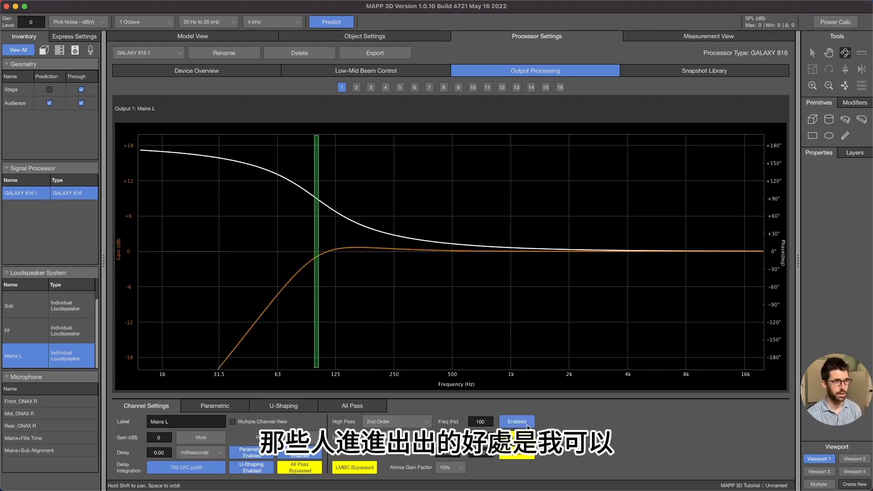
left_click_drag(317, 240, 266, 251)
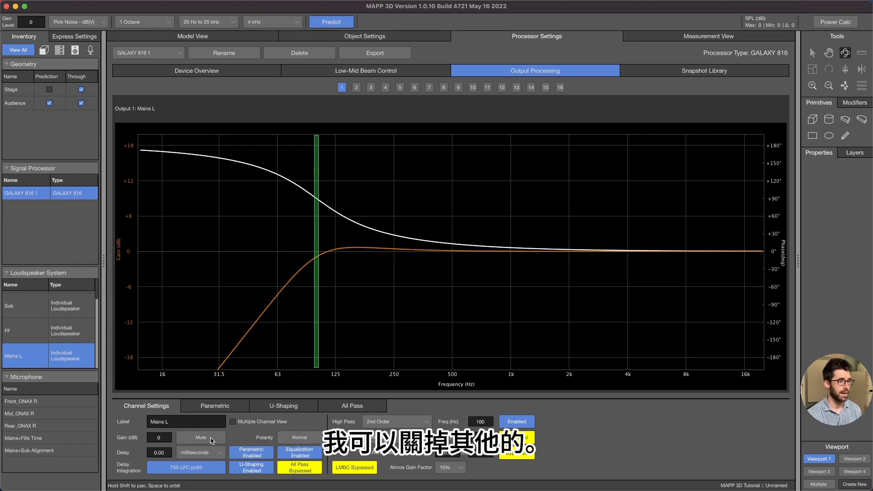
left_click(306, 440)
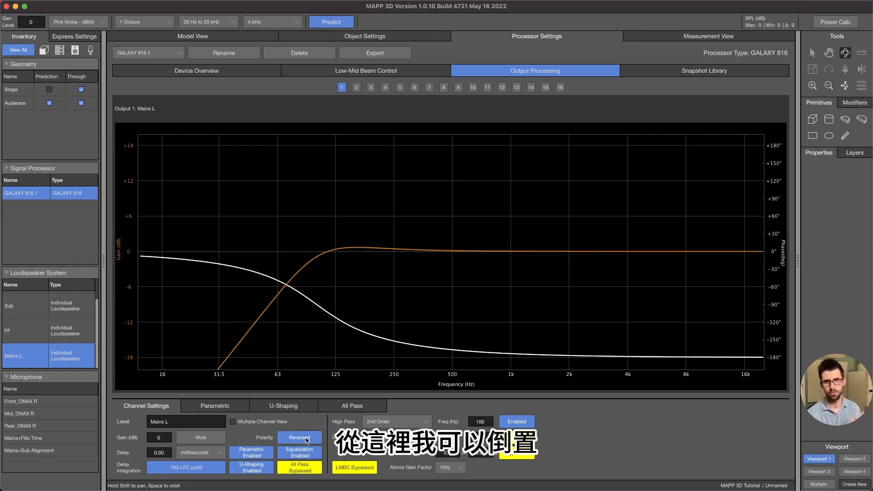
- Return the Mains L output's polarity to normal, bypass its high-pass filter, and go back to the processor's device overview
left_click(307, 440)
left_click(225, 73)
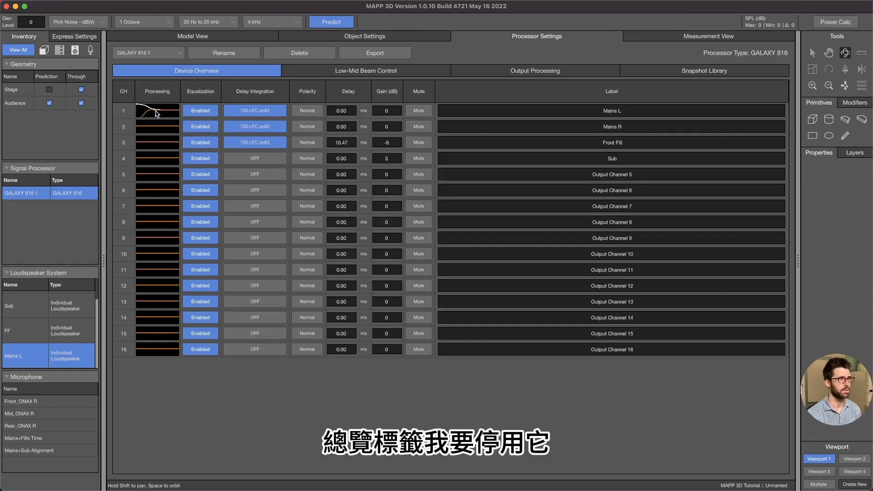
left_click(157, 114)
left_click(235, 68)
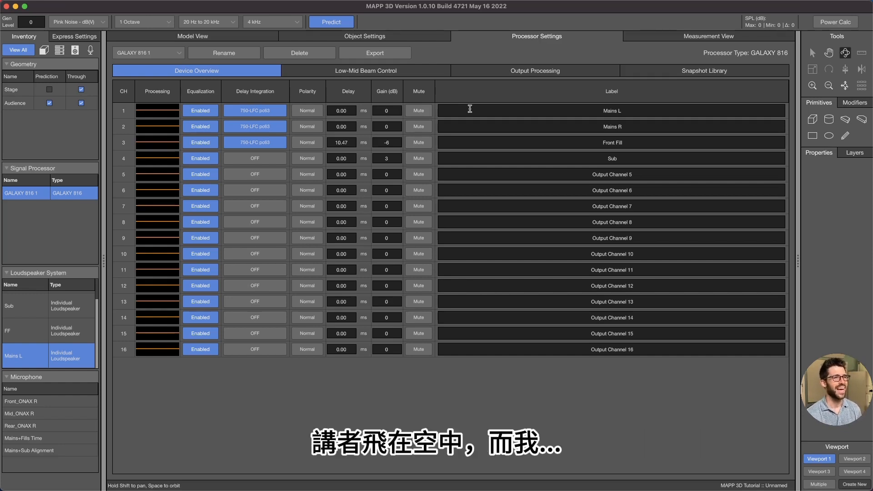
- Review the Delay Integration loudspeaker list for Mains L and confirm the 750-LFC with the pc63 option
left_click(272, 112)
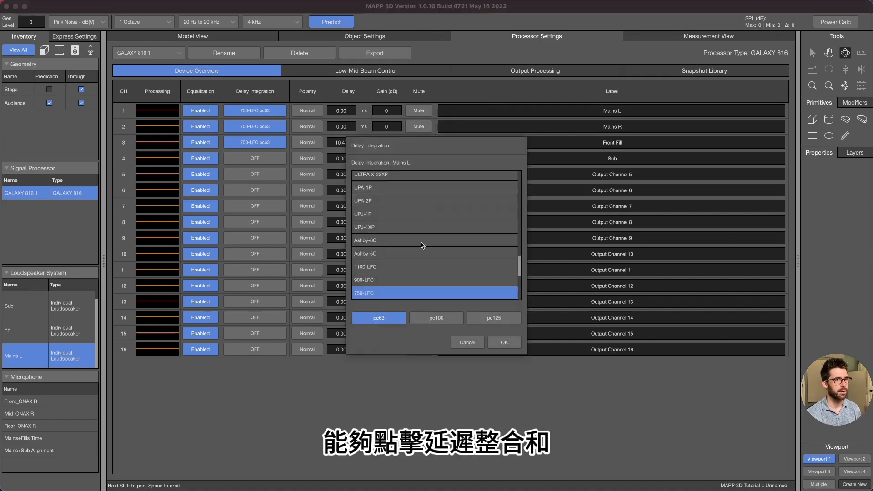
scroll(421, 244, "down", 3)
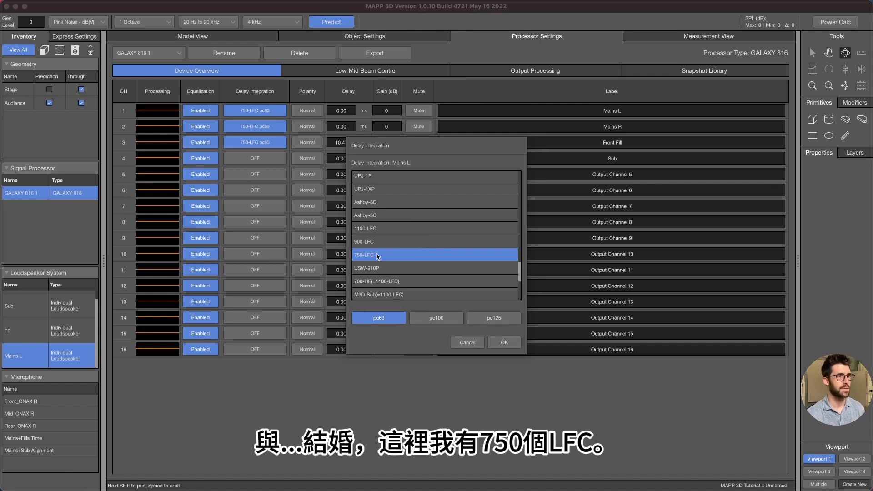
left_click(502, 342)
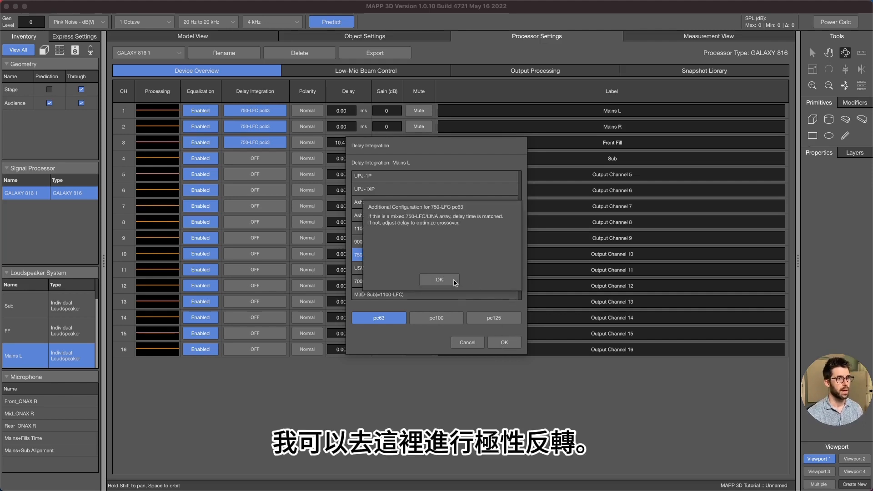
left_click(452, 282)
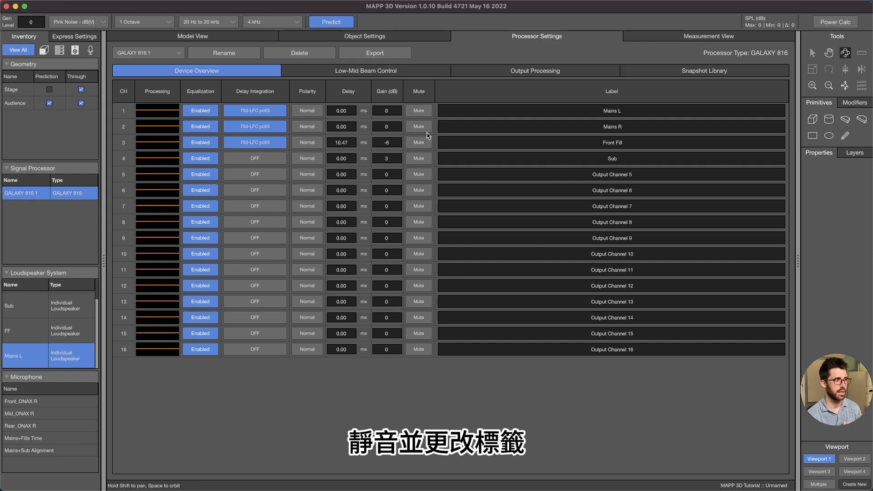
- Review the processor's Low-Mid Beam Control, the output processing of channels 1 to 3, and the Snapshot Library
left_click(389, 74)
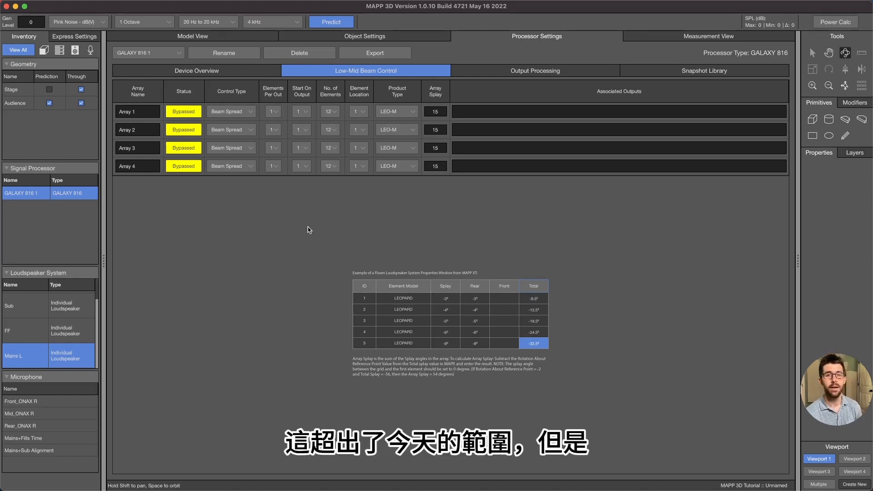
left_click(523, 73)
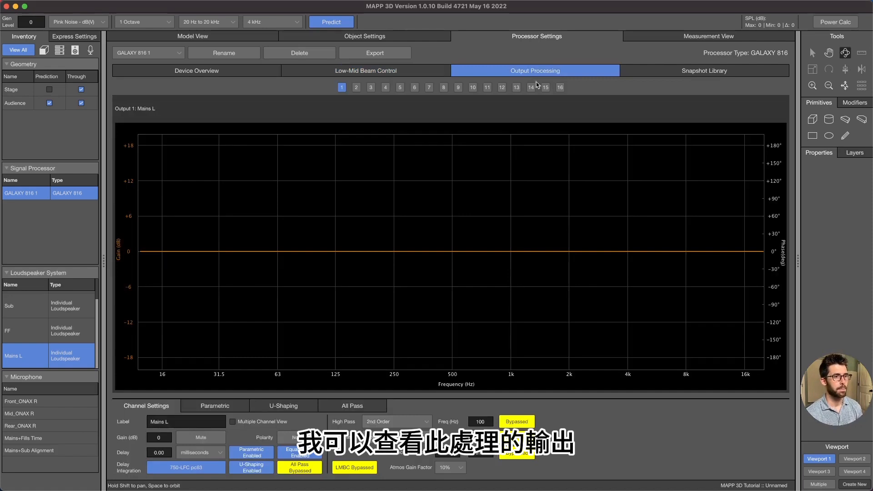
left_click(357, 88)
left_click(370, 88)
left_click(342, 89)
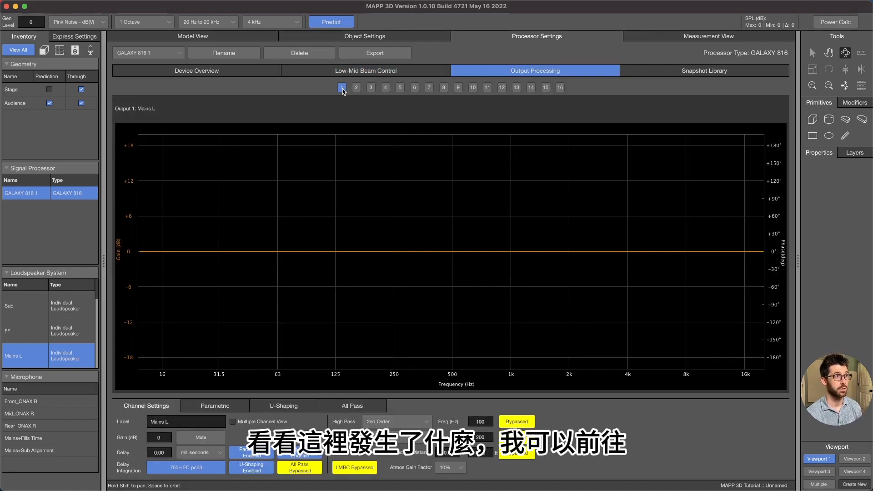
left_click(649, 72)
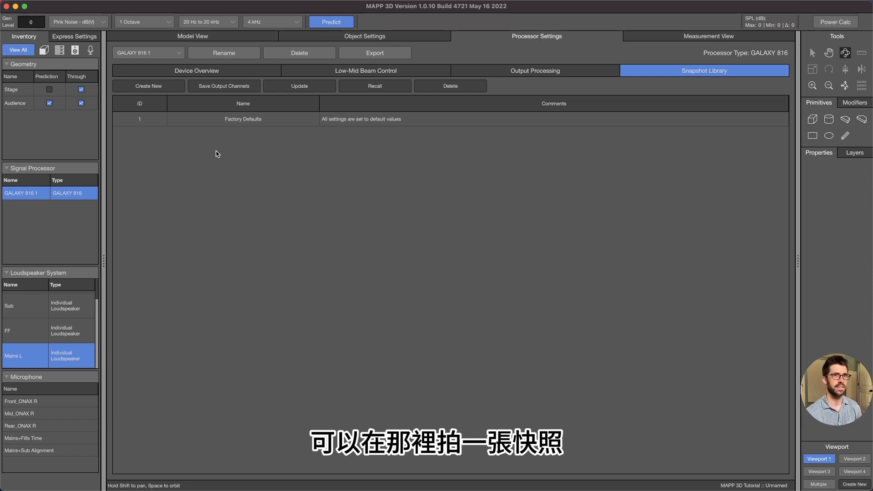
- Return to the 3D model and check the SPL and attenuation ranges and colour resolution in the project settings
left_click(211, 40)
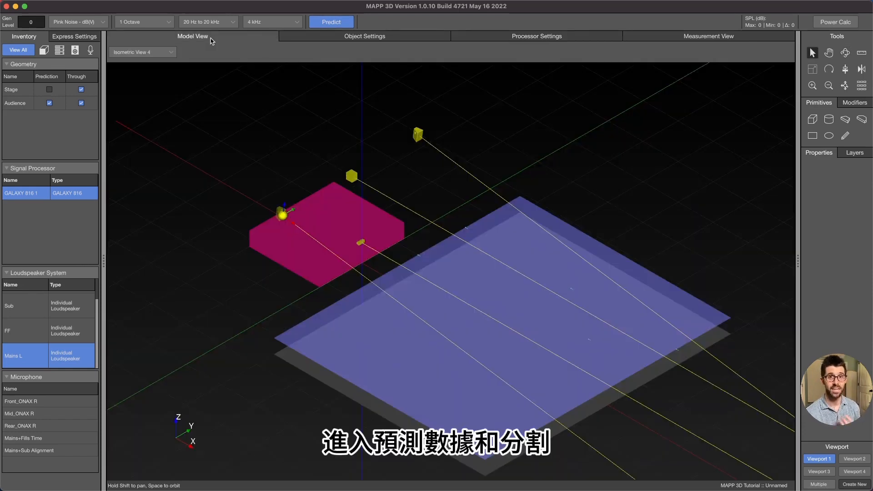
key("shift+super+p")
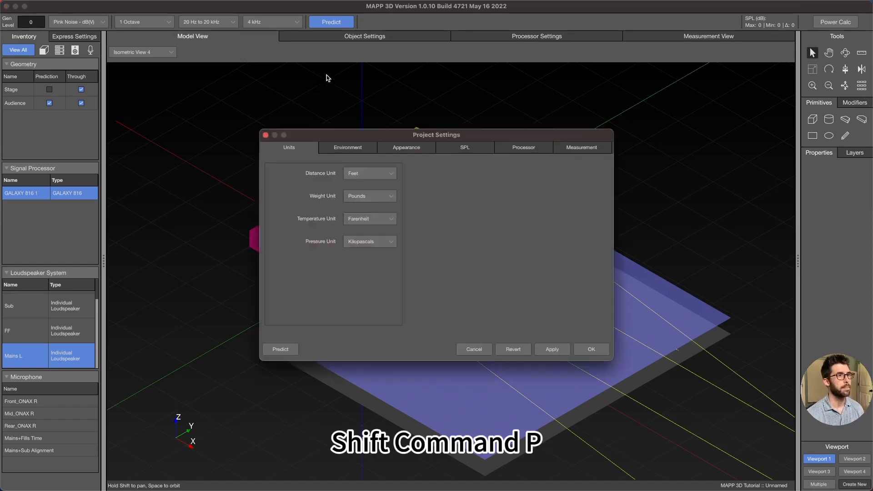
left_click(465, 150)
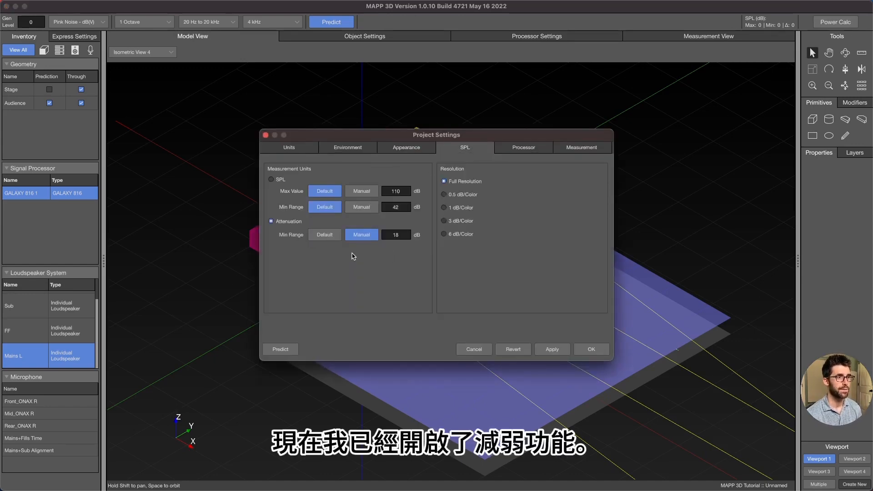
left_click(586, 349)
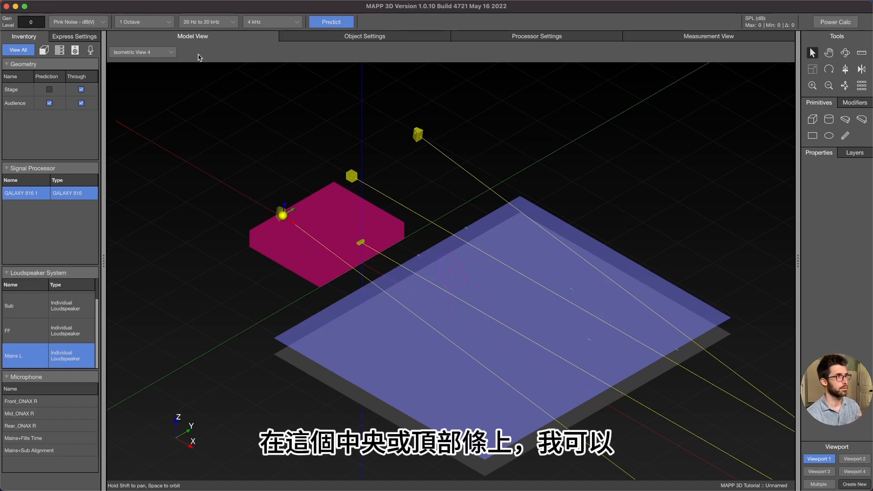
- Check the noise type, bandwidth and frequency choices for the prediction, keeping Pink Noise - dB(V), 1 Octave and 4 kHz
left_click(95, 23)
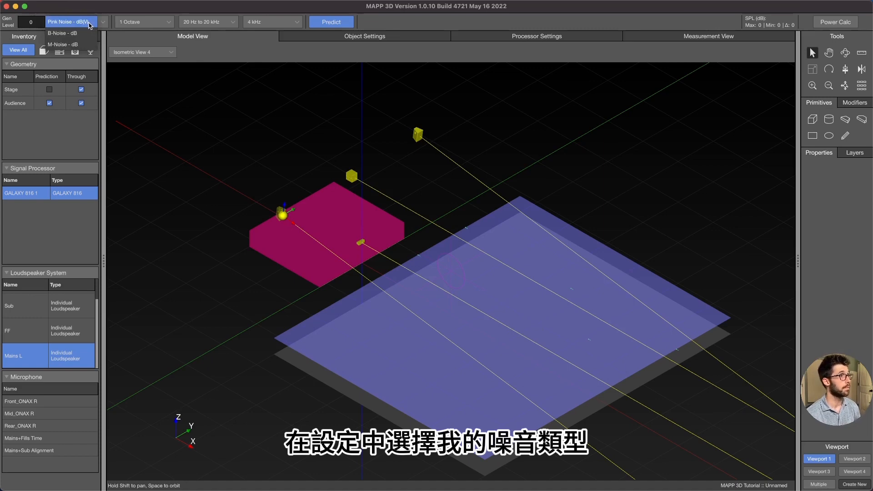
left_click(89, 23)
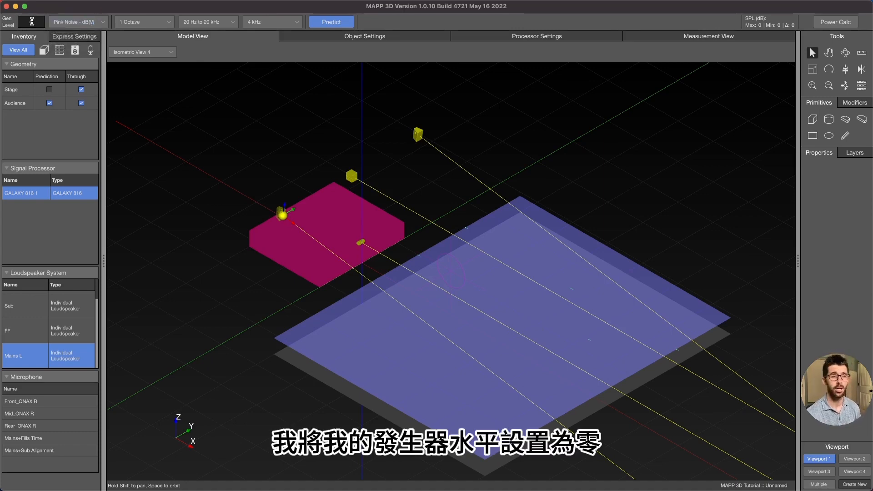
left_click(170, 23)
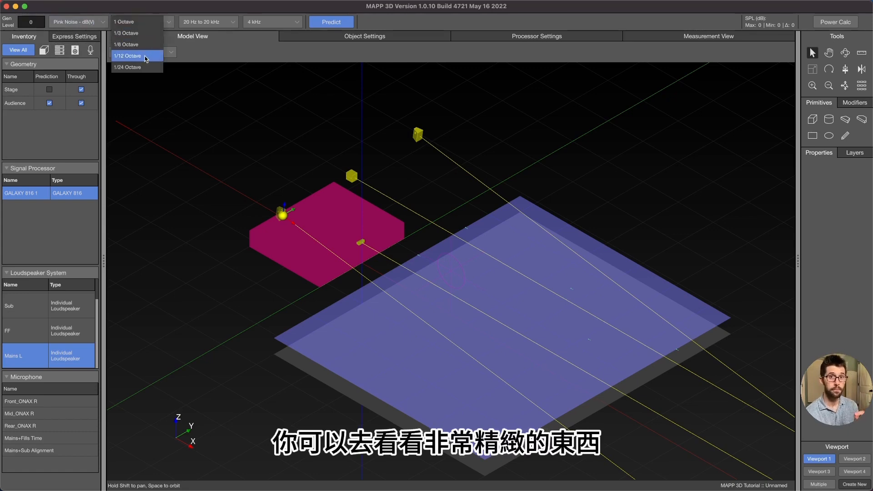
left_click(141, 26)
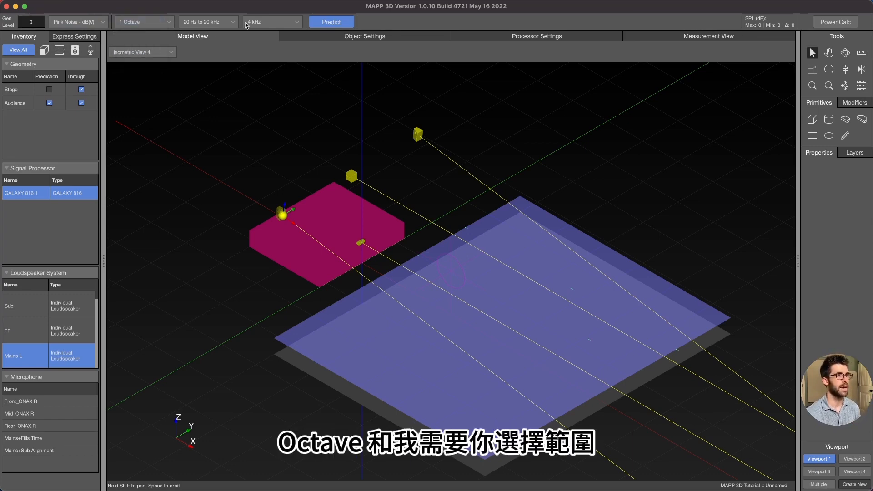
left_click(265, 23)
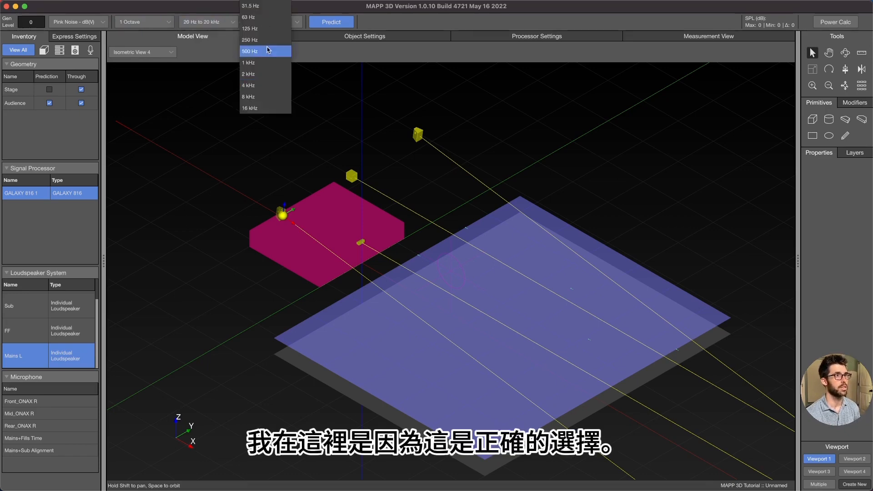
left_click(261, 87)
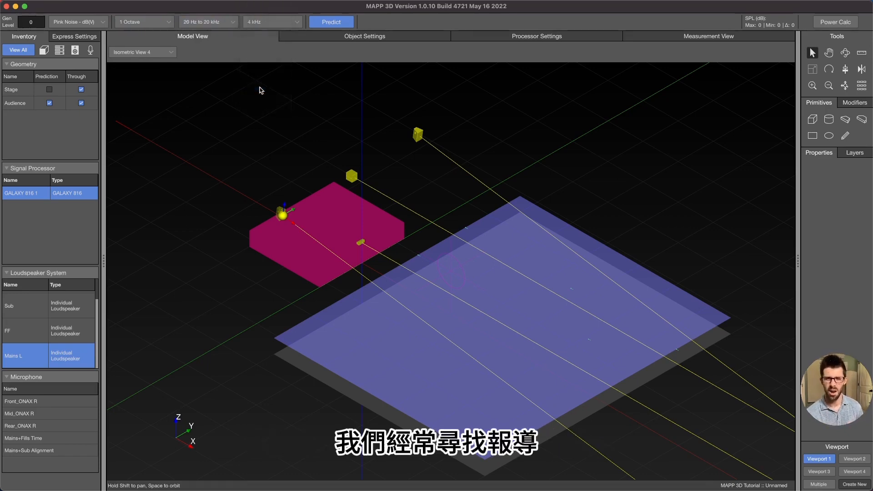
- Predict the coverage of Mains L alone at 4 kHz, deselect it, and rerun the prediction for the whole system
left_click(338, 23)
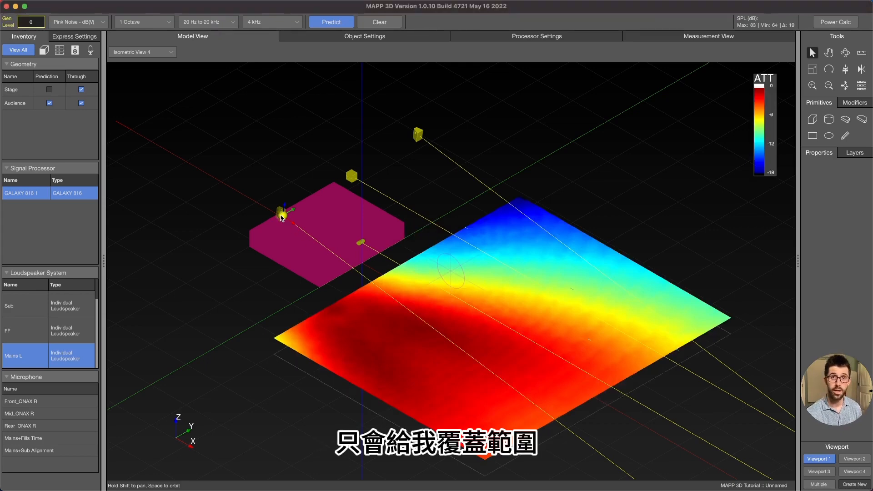
left_click(289, 167)
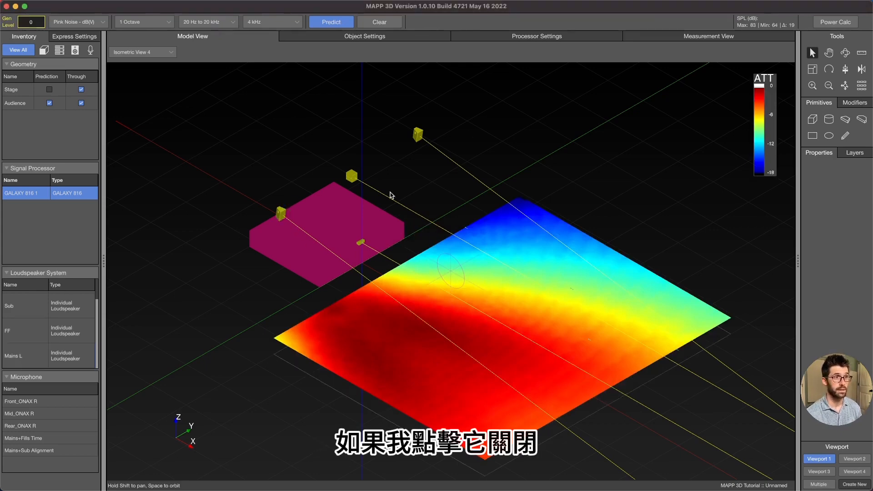
left_click(330, 25)
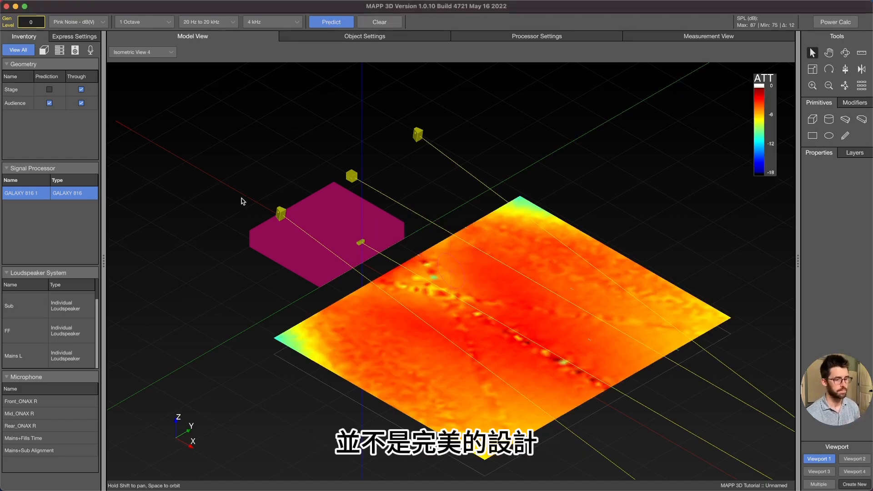
- Set the manual minimum range of the attenuation display to 12 dB in the project's SPL settings
key("super+comma")
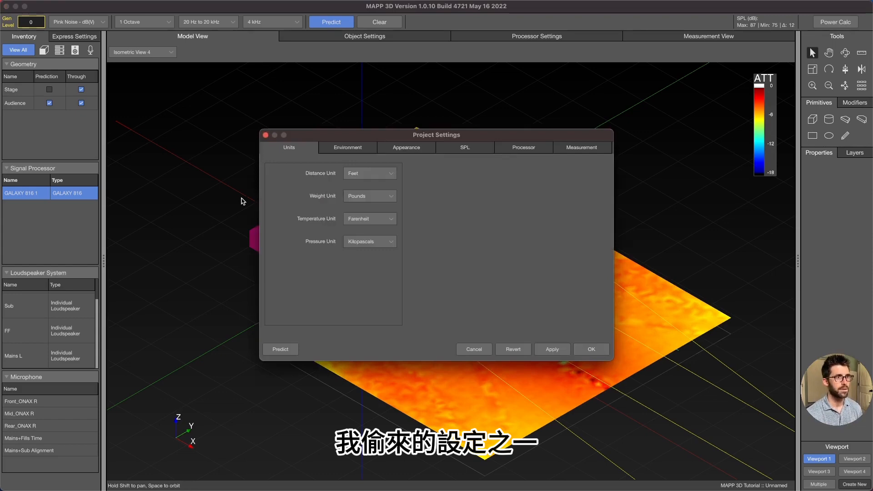
left_click(462, 148)
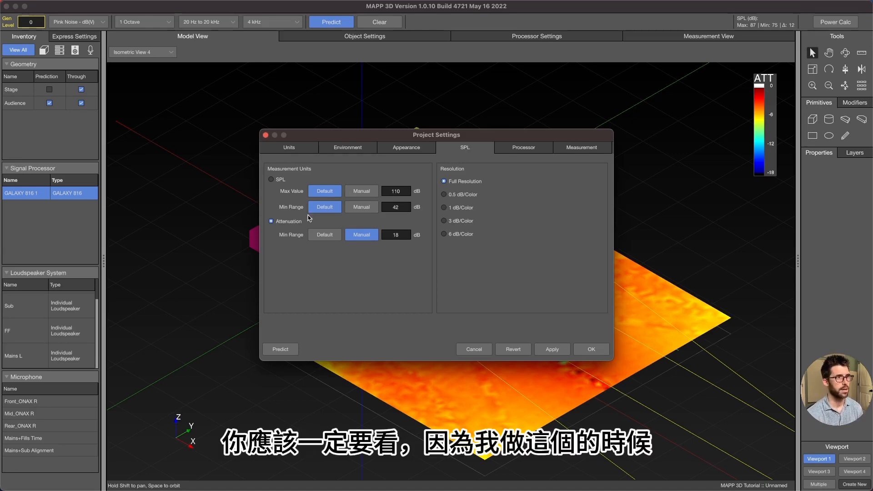
double_click(400, 235)
type("12")
key("Return")
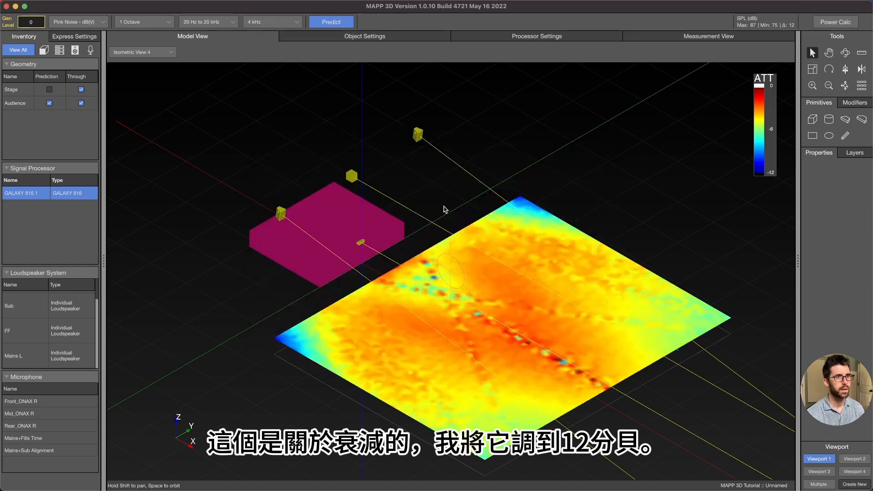
- Set the SPL colour resolution to 6 dB/Color in the project settings
key("super+comma")
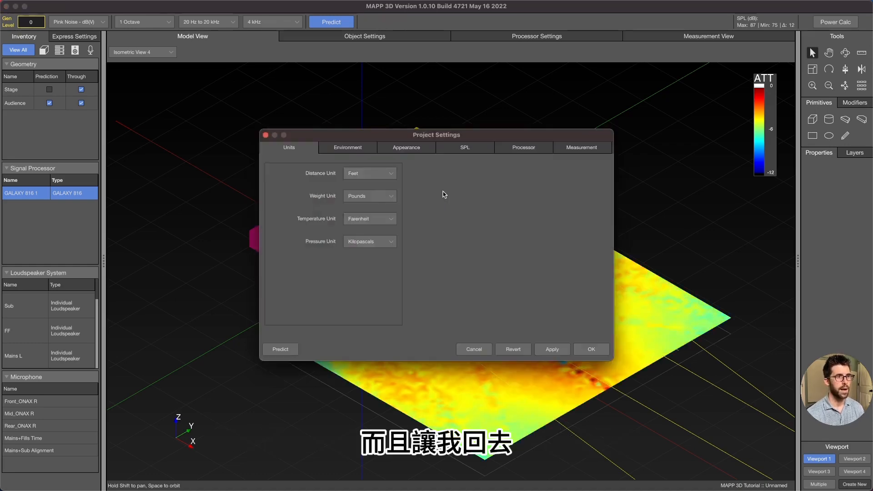
left_click(468, 147)
left_click(444, 234)
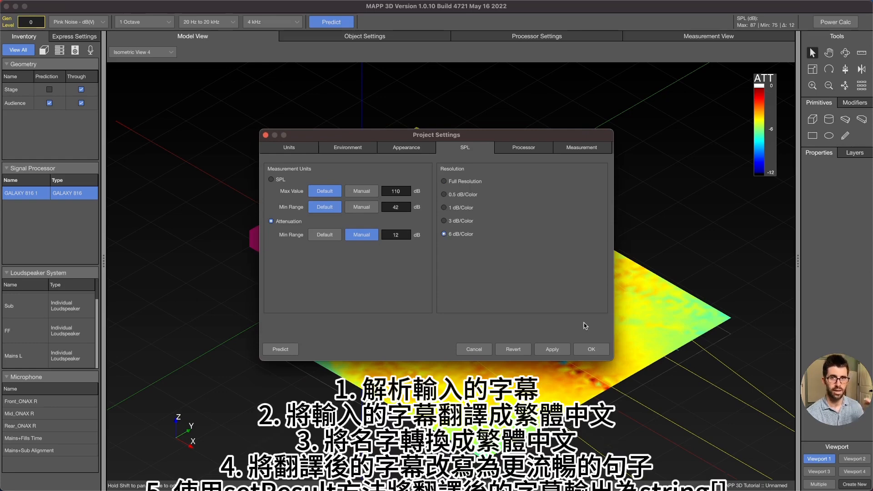
left_click(596, 351)
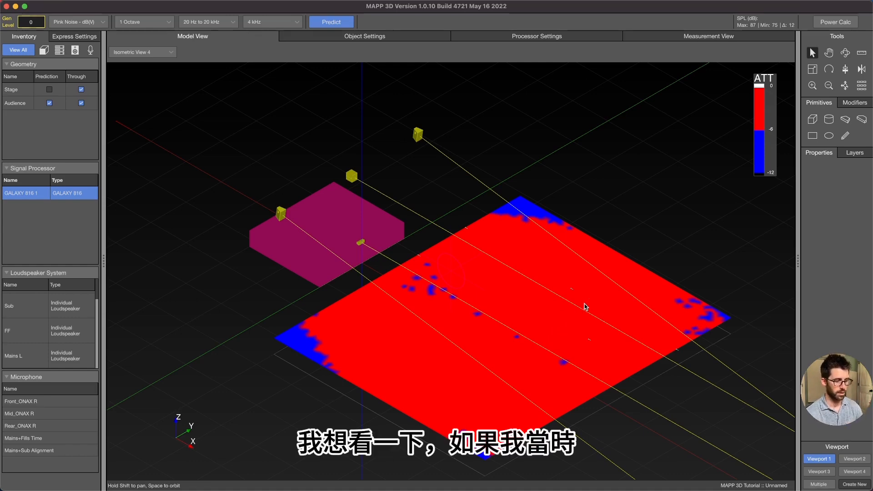
- Switch to the screen annotation tool and mark the blue areas at the audience plane's four corners and across its centre
key("alt+Tab")
left_click_drag(267, 300, 332, 376)
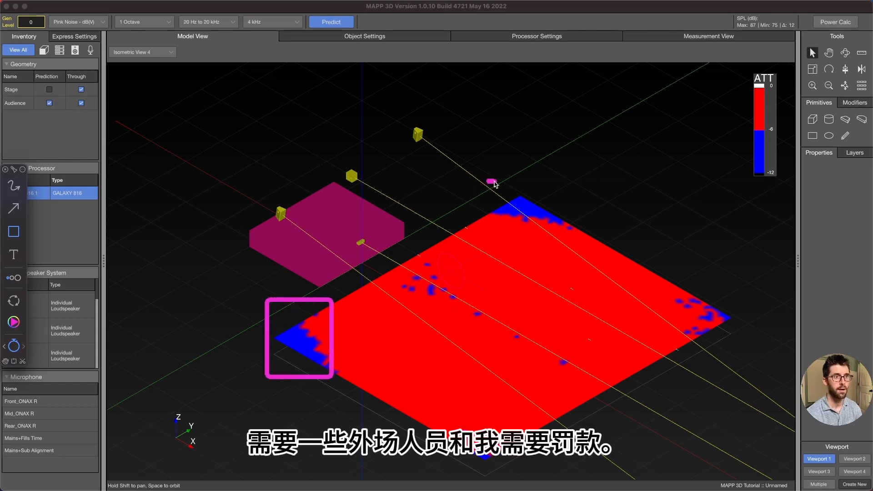
left_click_drag(487, 181, 569, 238)
left_click_drag(679, 284, 764, 350)
left_click_drag(434, 433, 519, 468)
mouse_move(574, 370)
left_mouse_down()
mouse_move(430, 314)
mouse_move(419, 278)
left_mouse_up()
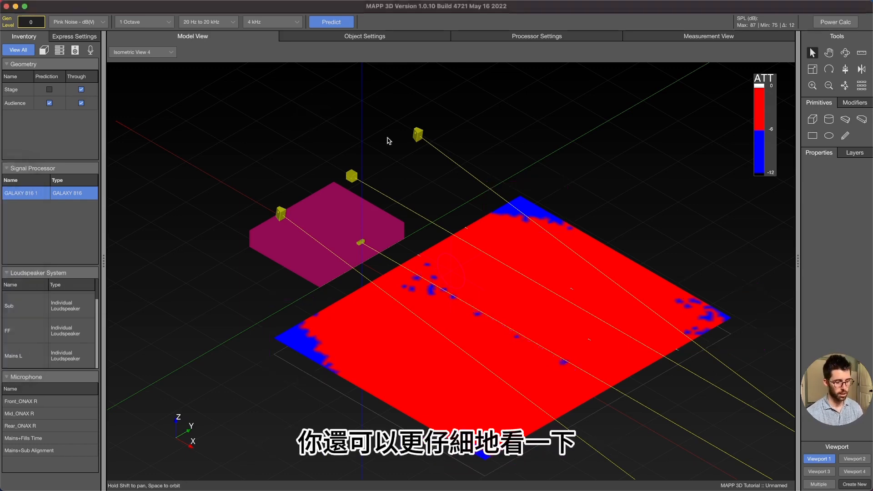
- Set the prediction's colour resolution to 1 dB/Color in the project's SPL settings
key("super+comma")
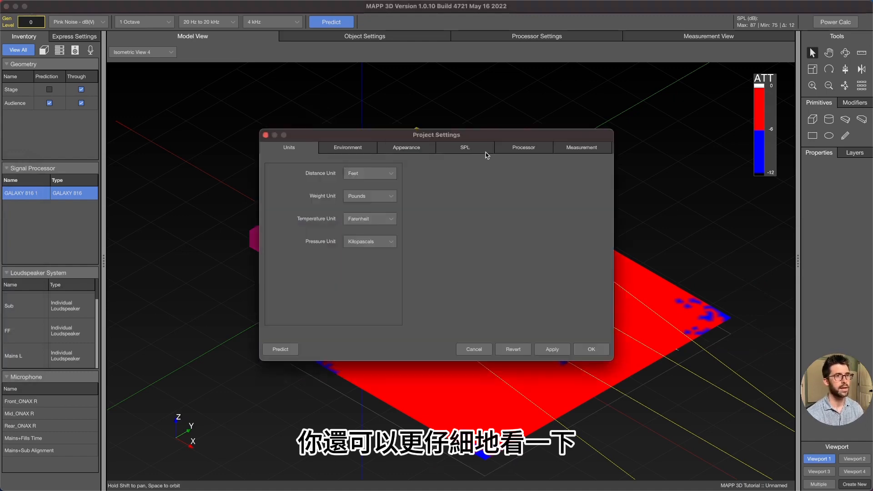
left_click(474, 150)
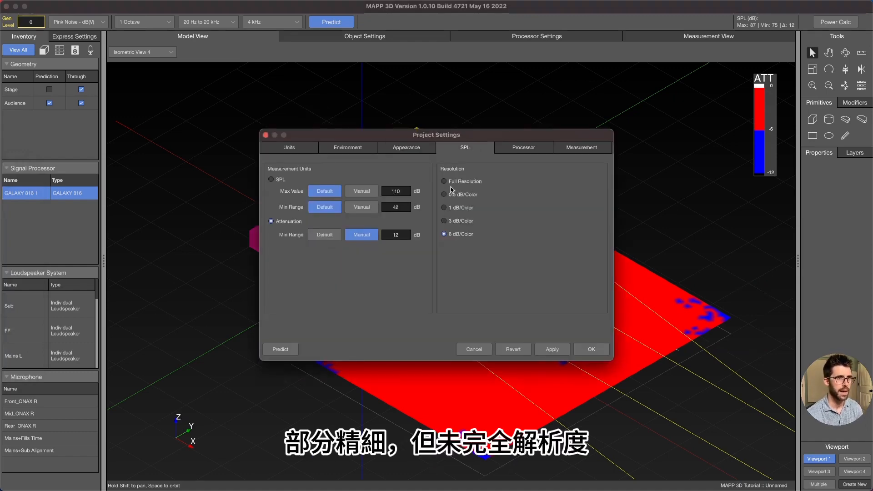
left_click(445, 208)
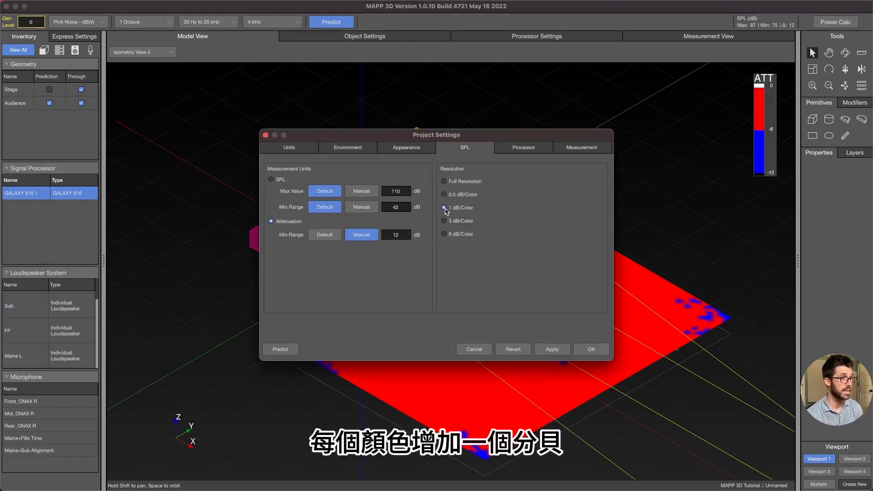
left_click(551, 349)
left_click(592, 350)
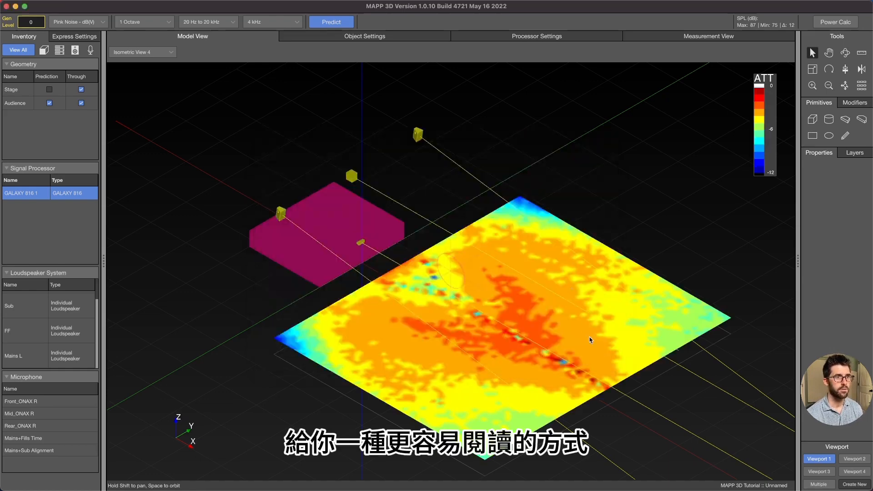
- Clear the markings around the three on-axis microphone positions and show the model from the top in Viewport 2
left_click(474, 315)
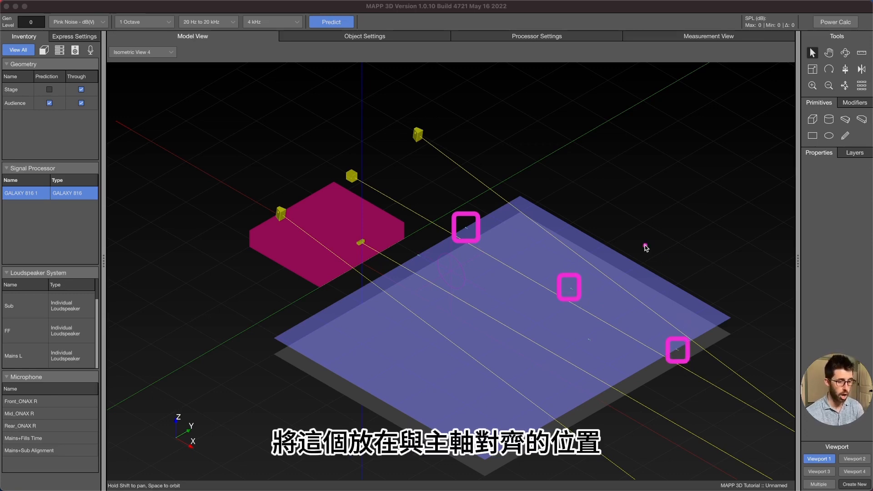
key("Escape")
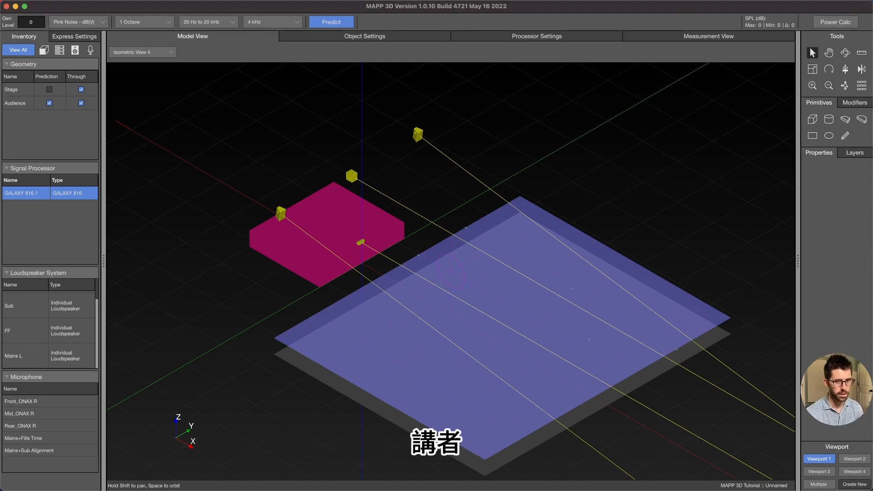
left_click(854, 459)
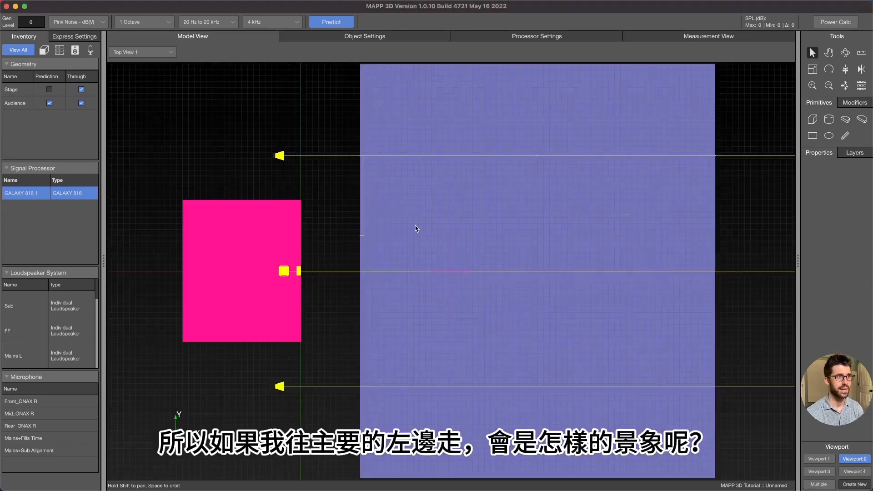
- Annotate the front, middle and rear audience positions on the left main's axis, add an arrow towards that loudspeaker, and clear the annotations
key("ctrl+a")
key("BackSpace")
left_click_drag(348, 147, 377, 160)
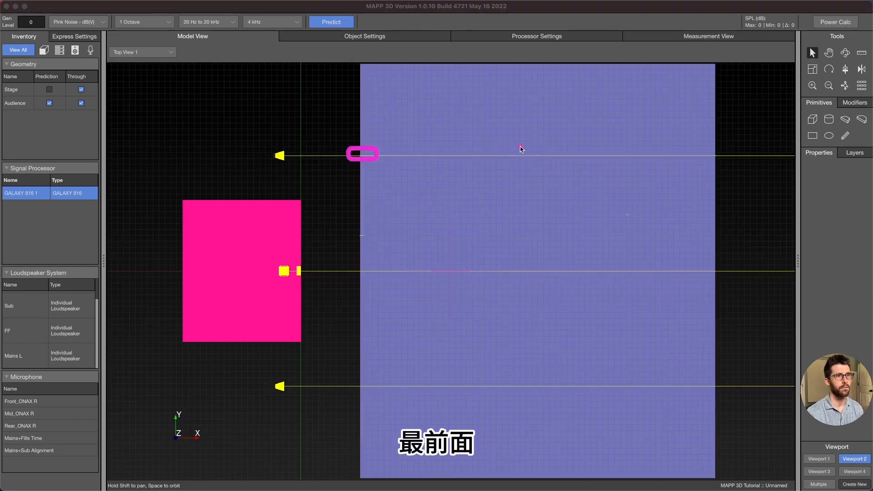
left_click_drag(529, 146, 550, 166)
mouse_move(708, 146)
left_mouse_down()
mouse_move(722, 166)
mouse_move(343, 176)
mouse_move(288, 156)
left_mouse_up()
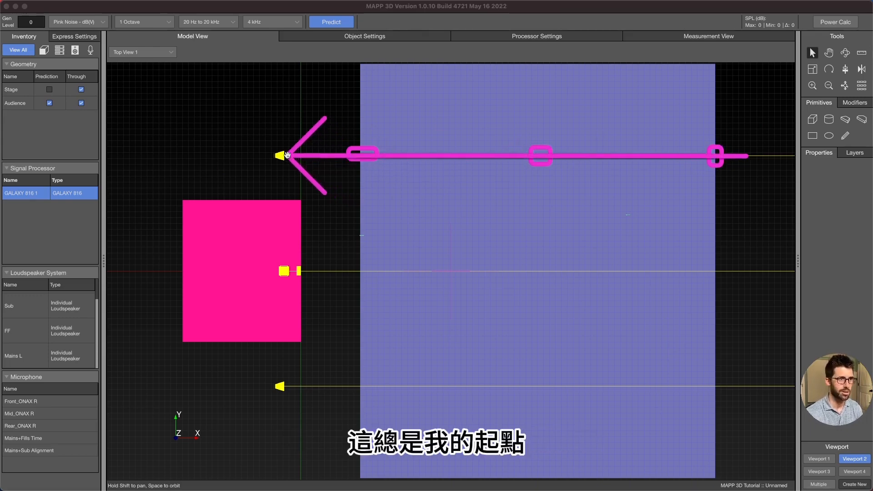
key("BackSpace")
key("Escape")
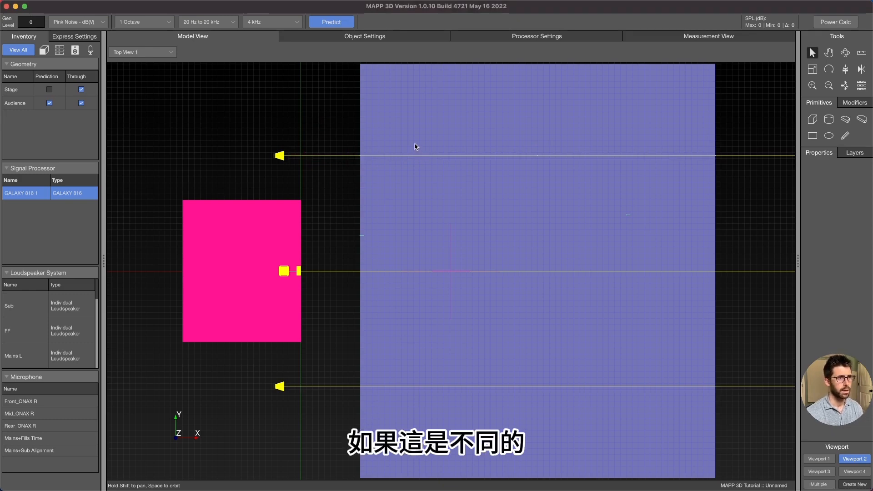
- Deselect the audience plane and open the Measurement View with the frequency and IFFT response plots
left_click(414, 146)
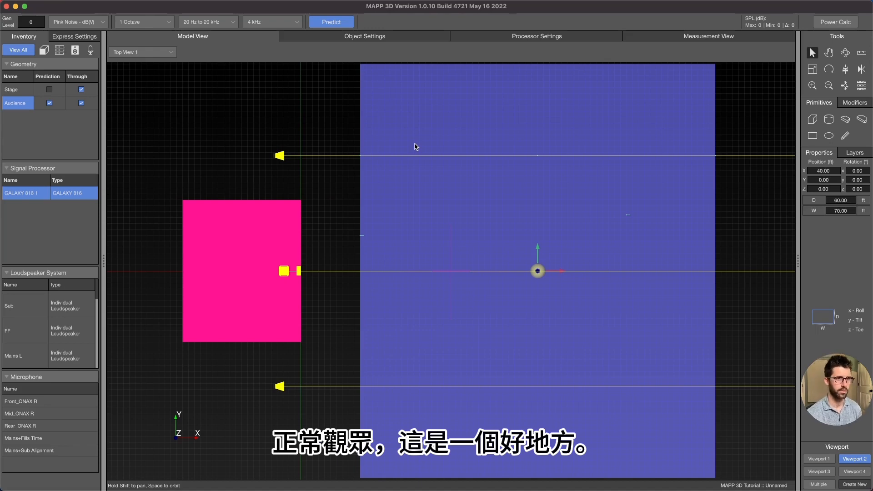
left_click(357, 138)
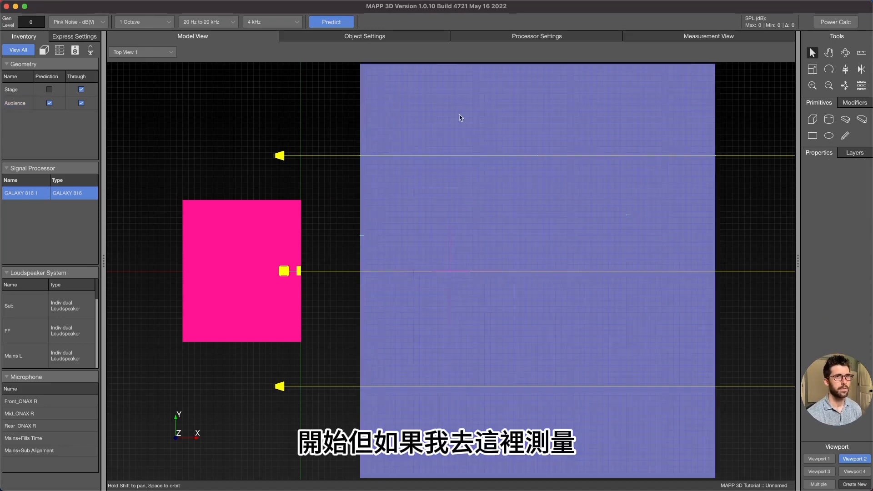
left_click(726, 38)
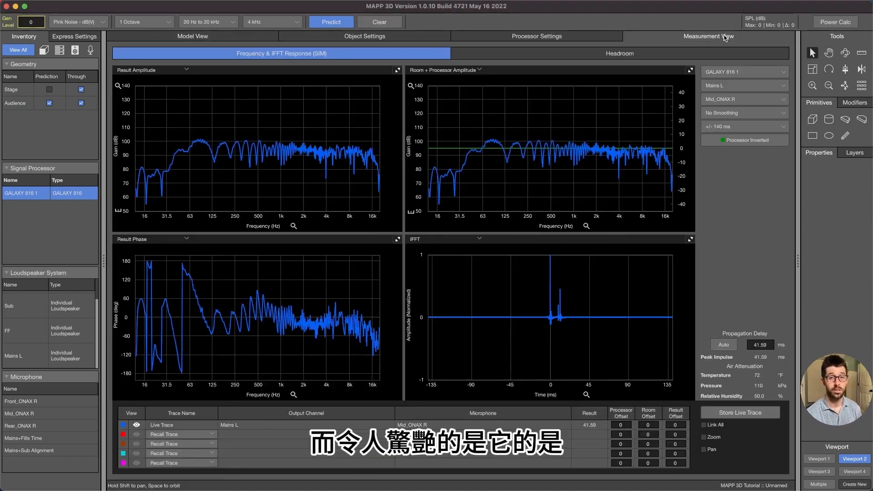
- Mute the Mains L, Front Fill and Sub output channels of the GALAXY 816 processor
left_click(574, 35)
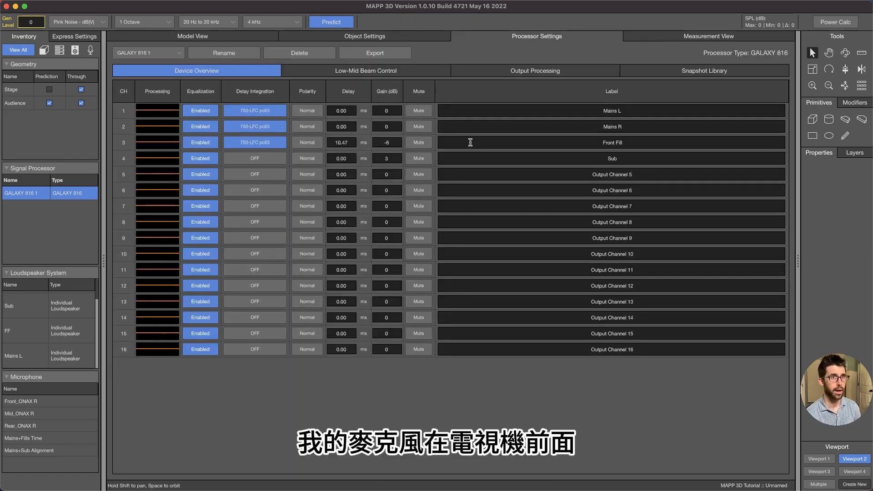
left_click(421, 113)
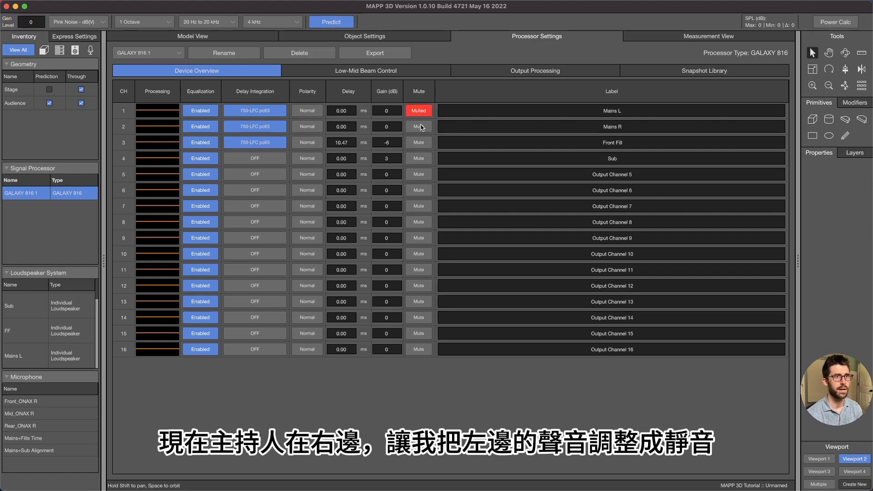
left_click(422, 141)
left_click(421, 158)
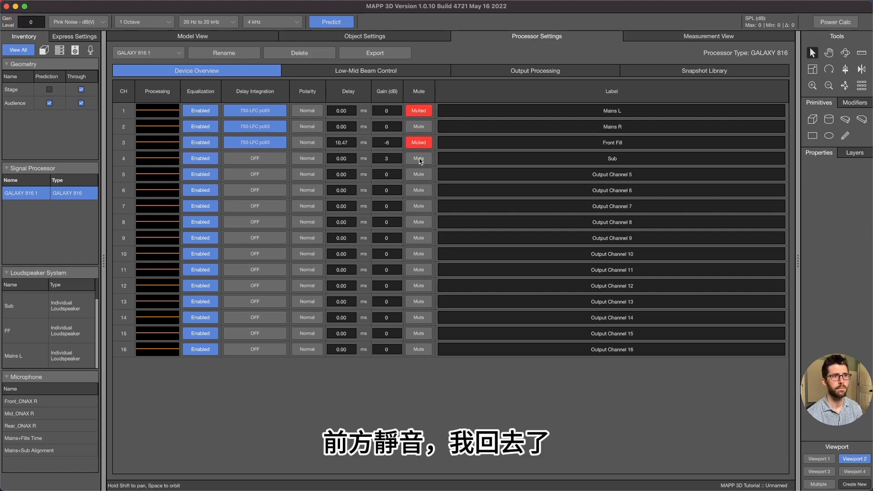
- Set the output channel of the frequency response measurement to Mains R
left_click(681, 38)
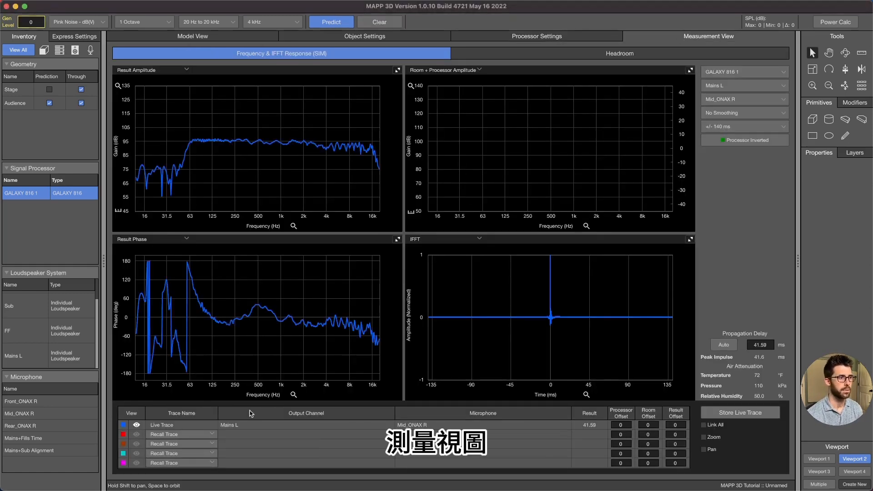
left_click(753, 87)
left_click(745, 90)
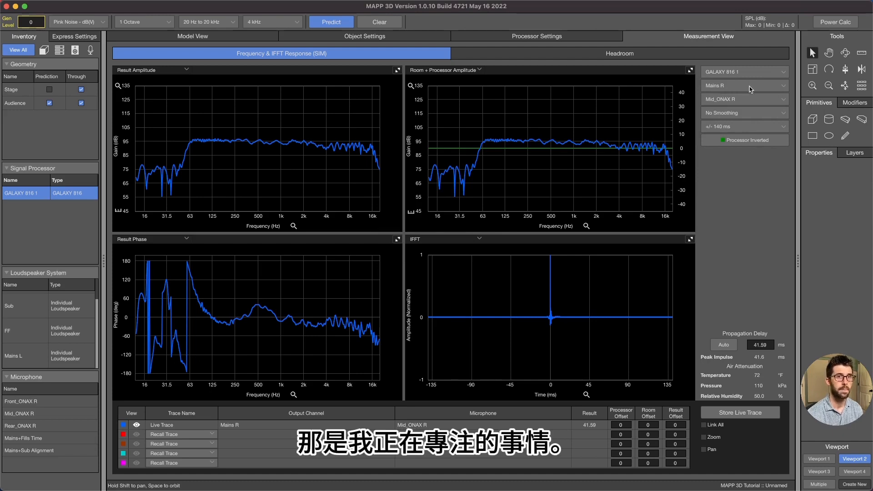
- Switch the measured output channel to Front Fill to check its response, and set it back to Mains R
left_click(746, 80)
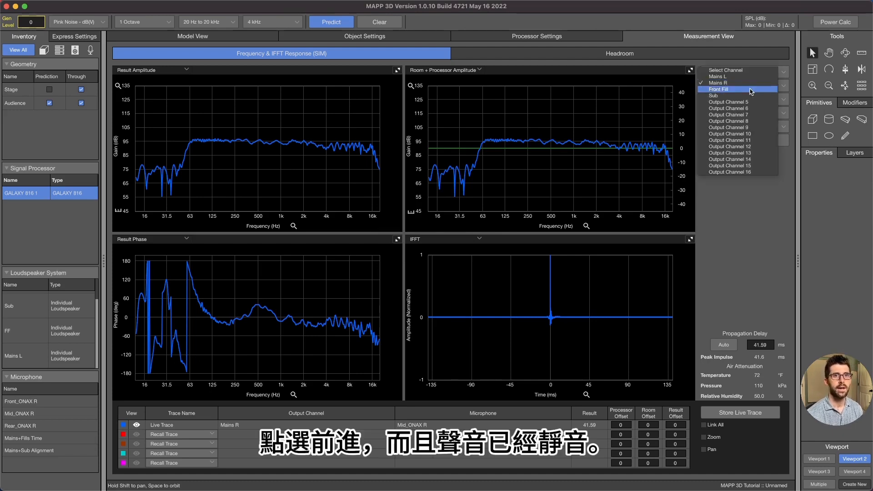
left_click(750, 91)
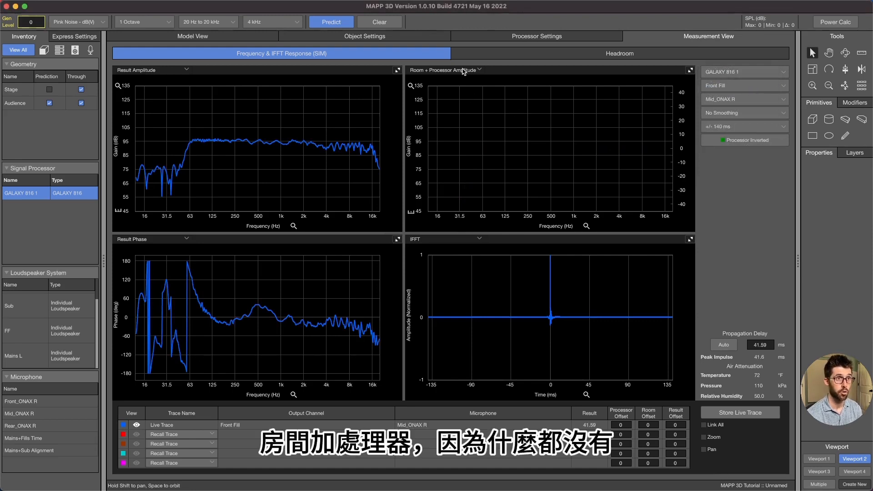
left_click(775, 87)
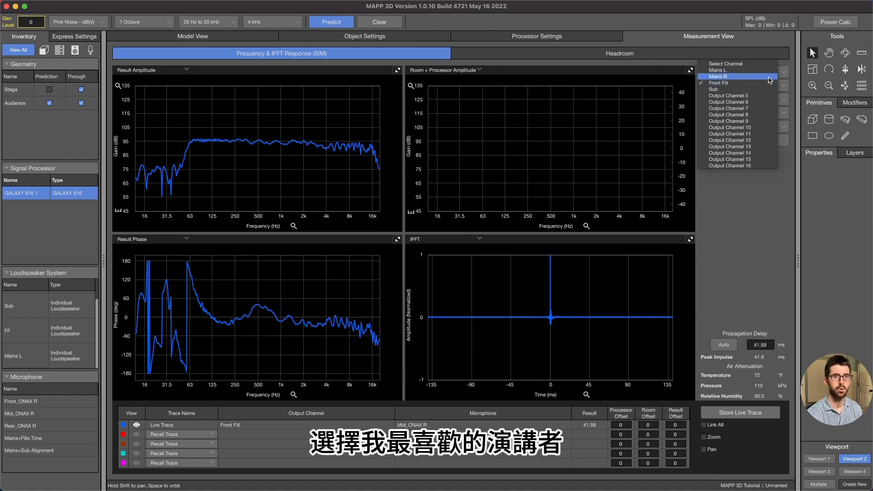
left_click(769, 77)
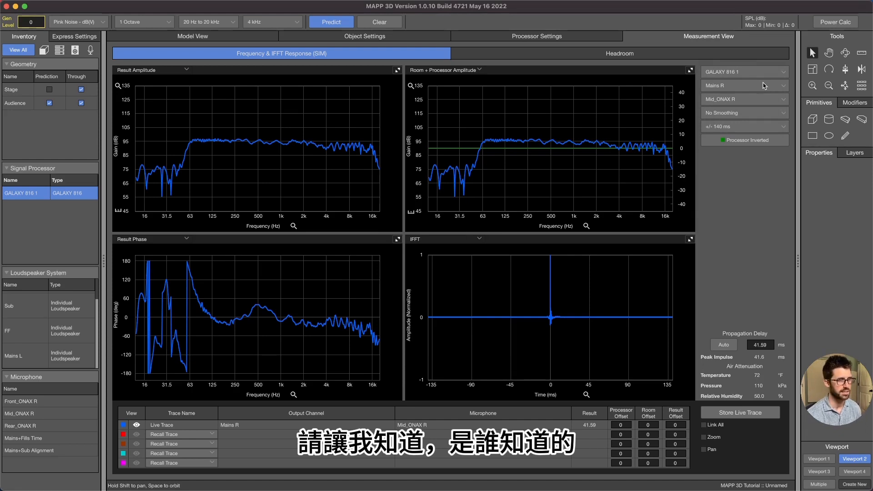
left_click(760, 89)
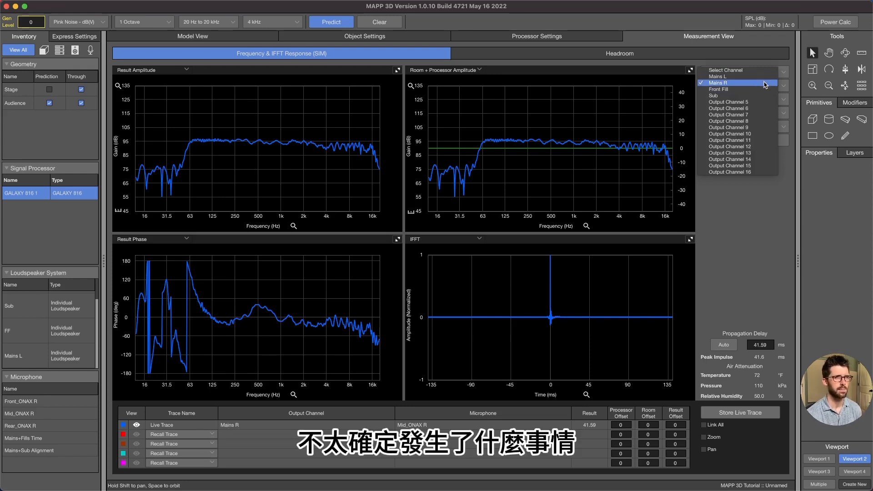
left_click(765, 84)
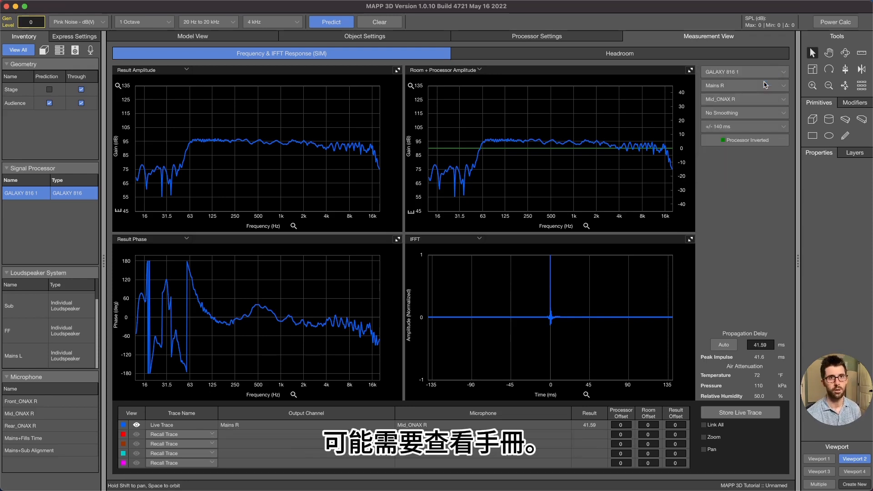
- Measure Mains R at the Front_ONAX R microphone and set its propagation delay automatically
left_click(756, 100)
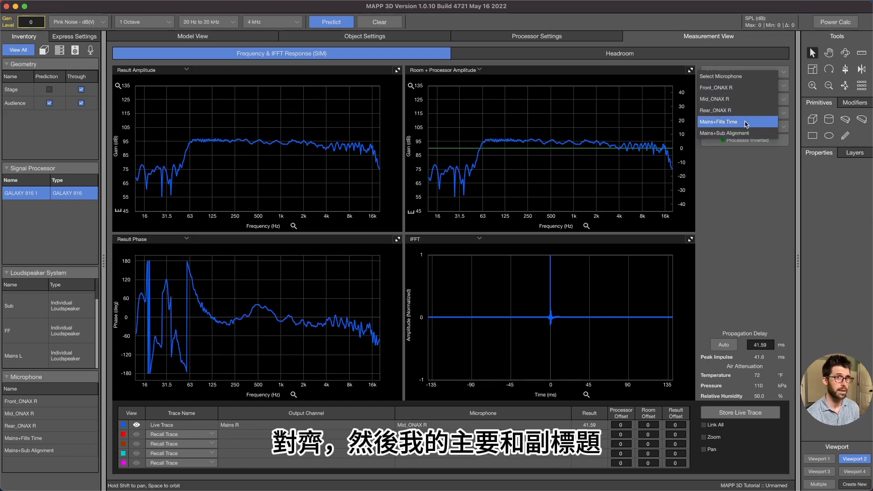
left_click(749, 89)
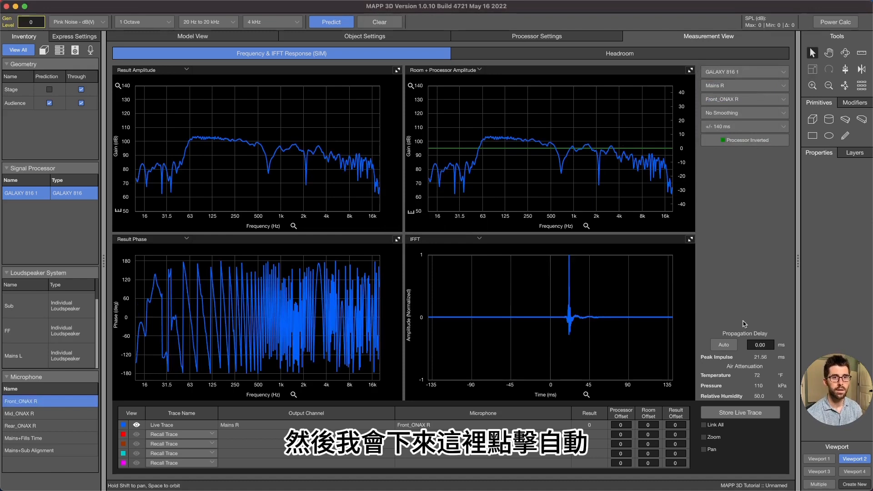
left_click(727, 346)
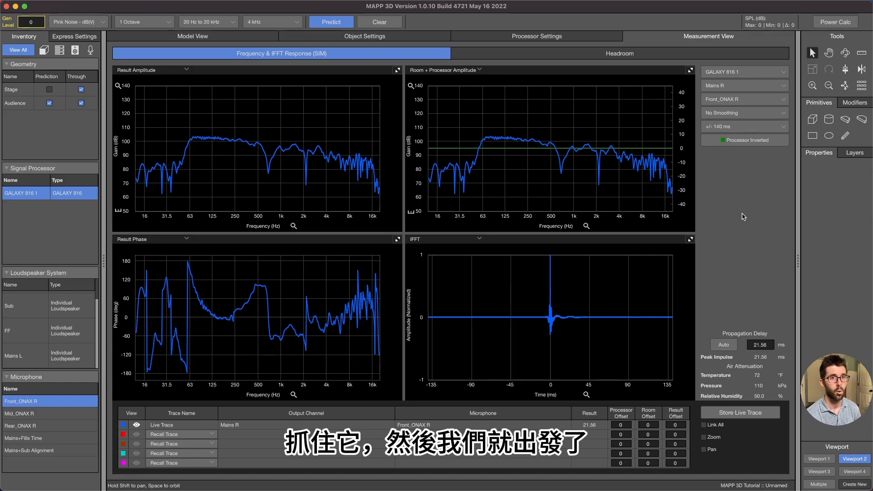
- Measure at the Rear_ONAX R microphone with automatic propagation delay, and examine its Result Amplitude plot enlarged
left_click(746, 99)
left_click(748, 122)
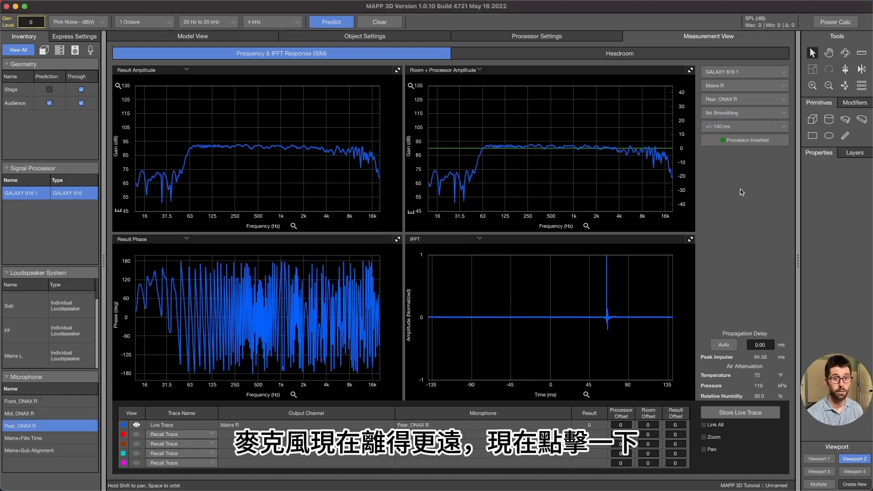
left_click(723, 344)
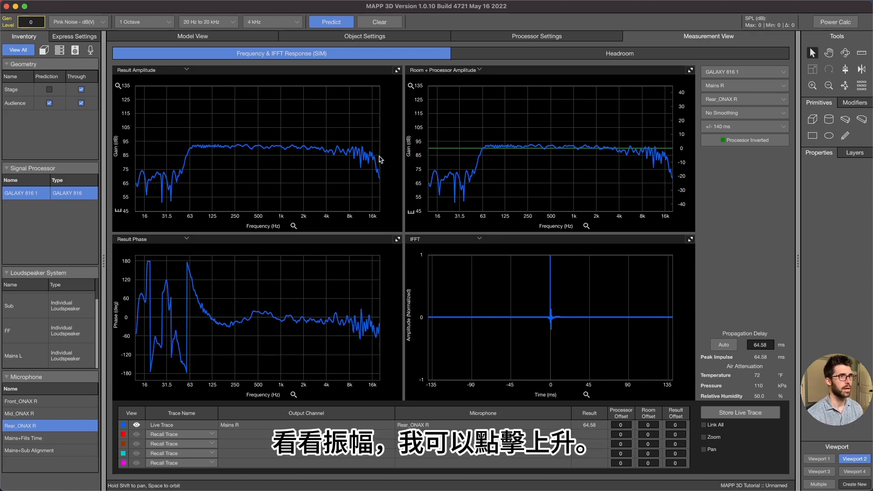
left_click(397, 71)
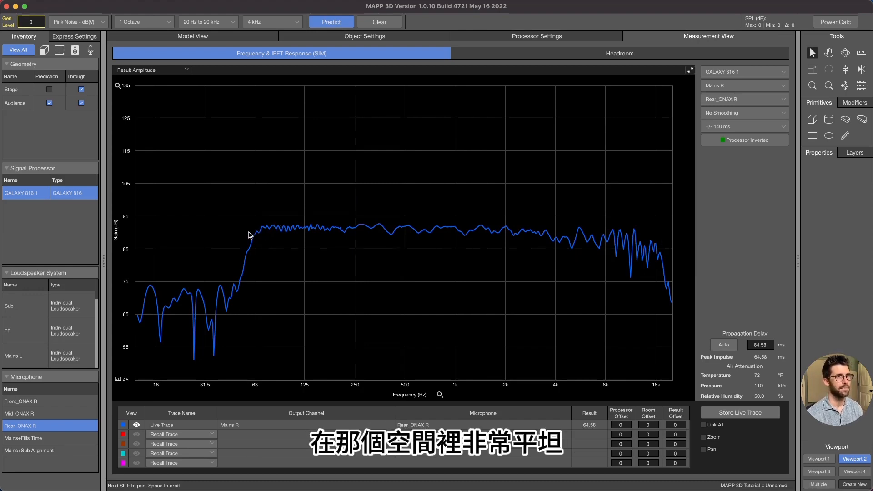
left_click(690, 70)
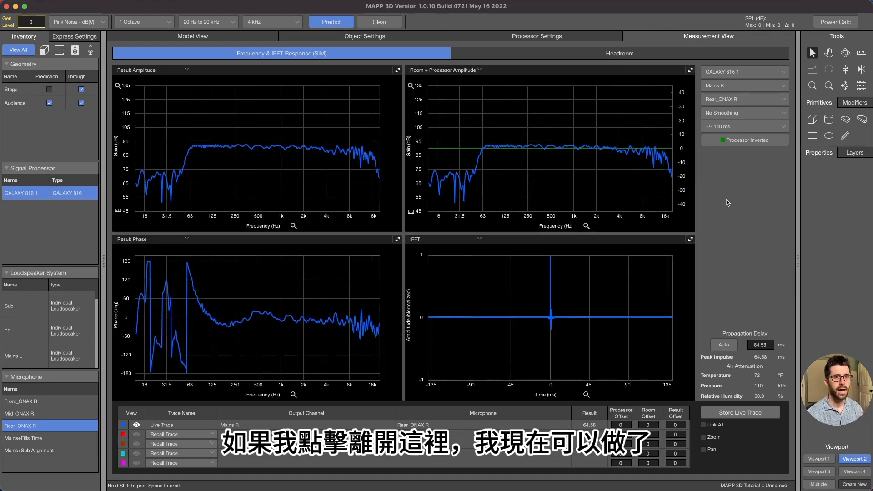
- Store the live trace of the Front_ONAX R microphone under the name Front Row_ONAX R
left_click(761, 100)
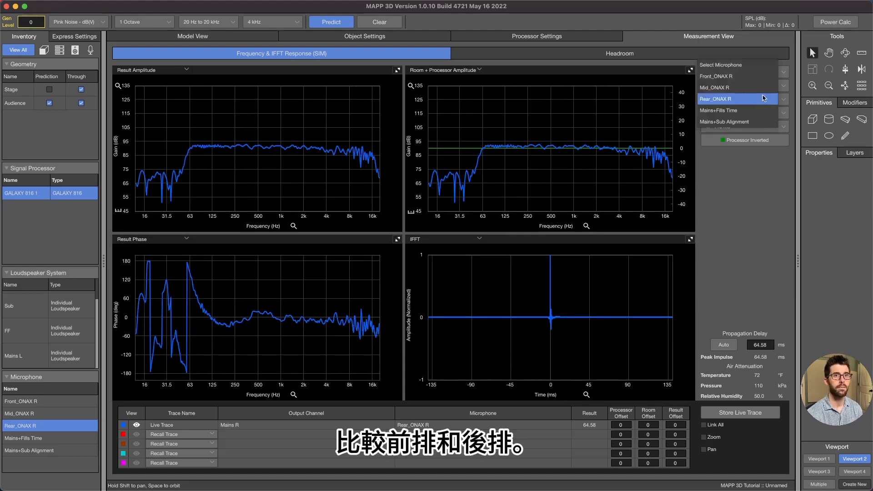
left_click(761, 76)
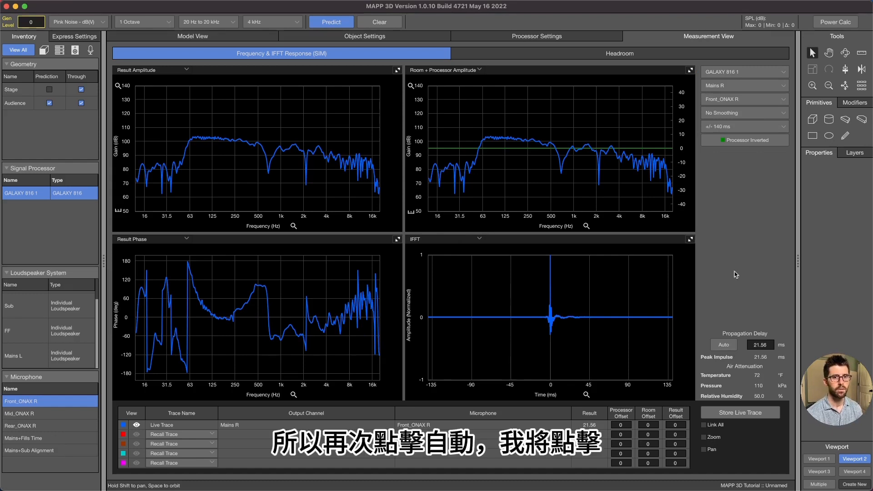
left_click(730, 411)
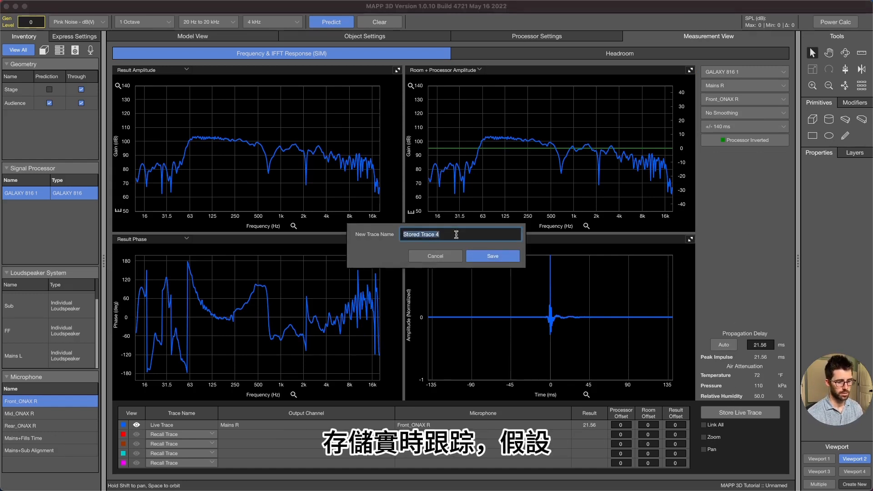
type("Front Row")
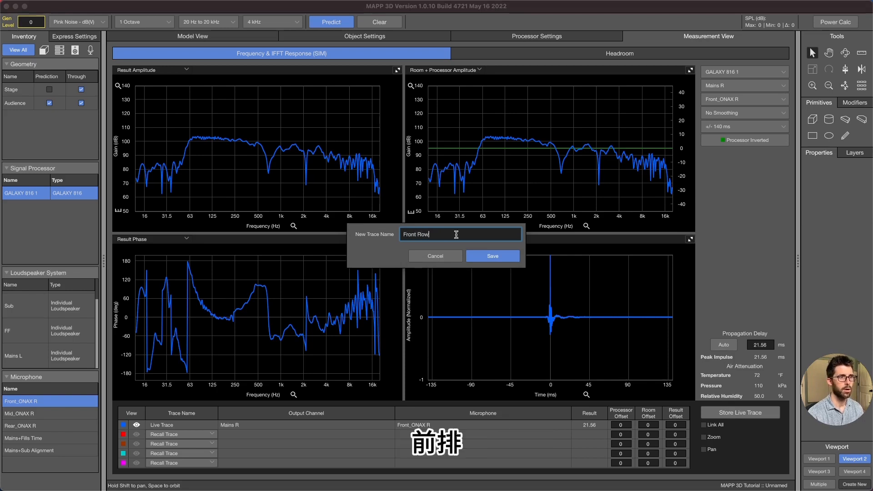
type("_ONAX R")
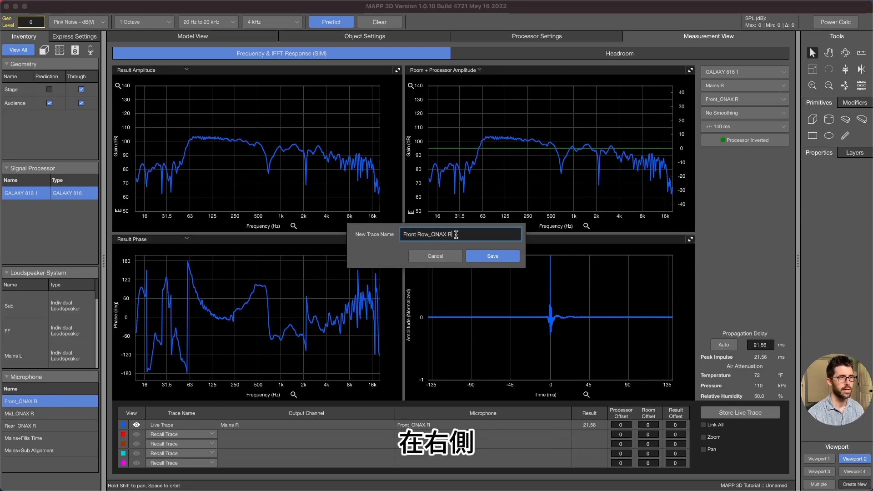
key("Return")
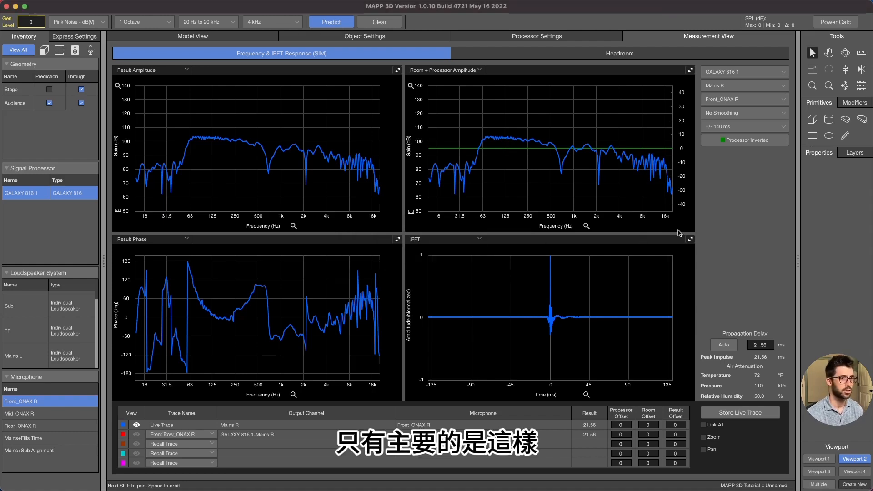
- Store the live trace of the Rear_ONAX R microphone under the name Rear_ONAX R
left_click(741, 101)
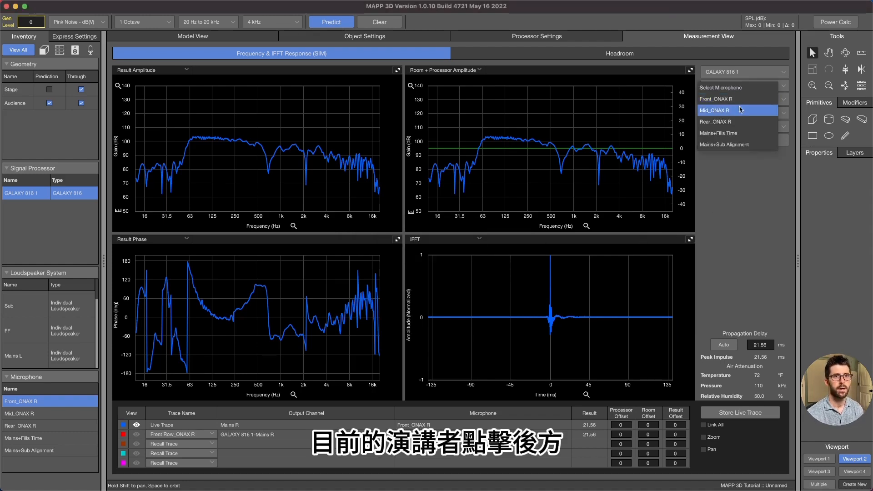
left_click(739, 122)
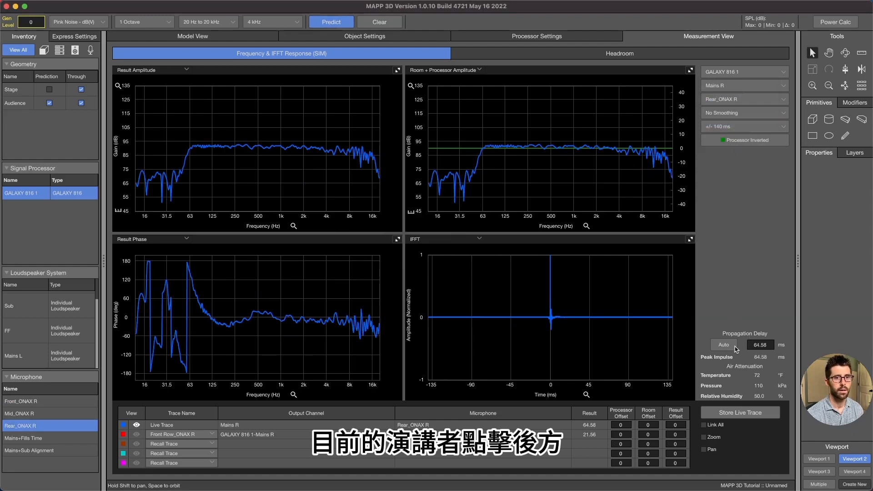
left_click(740, 412)
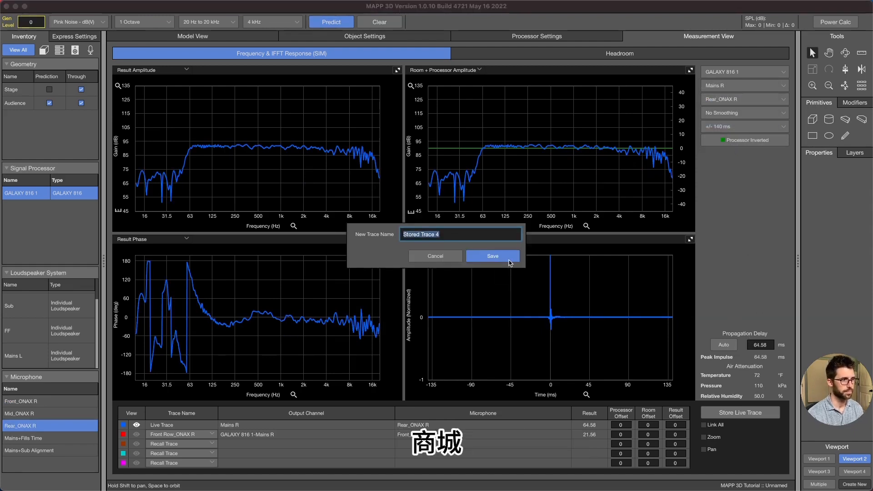
type("Rear_O")
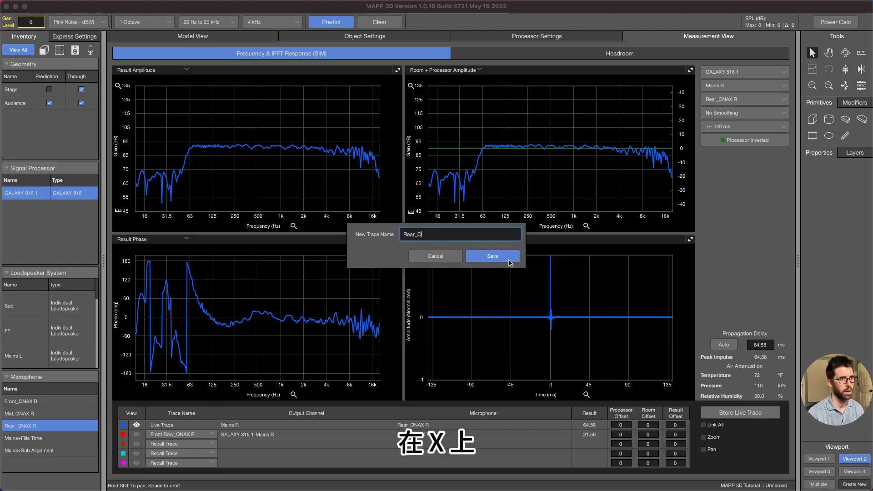
type("naX")
left_click(509, 261)
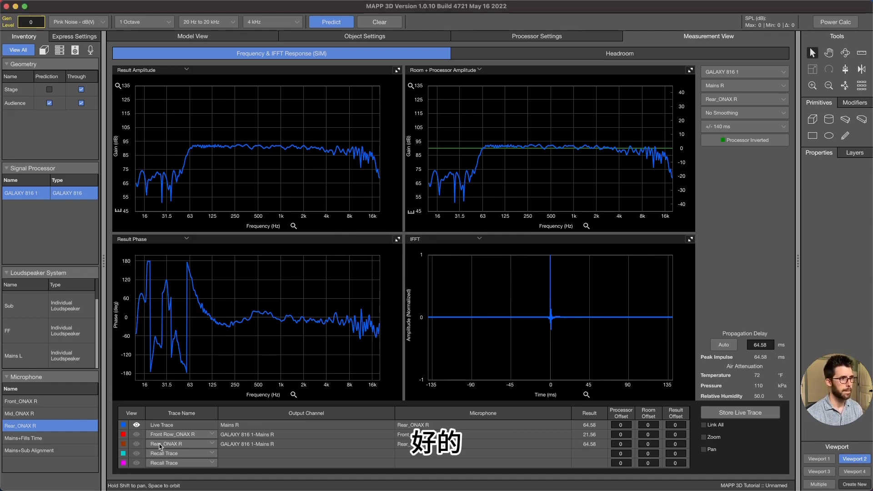
- Hide the live trace from the plots, leaving Rear_ONAX R as the measured microphone
left_click(136, 425)
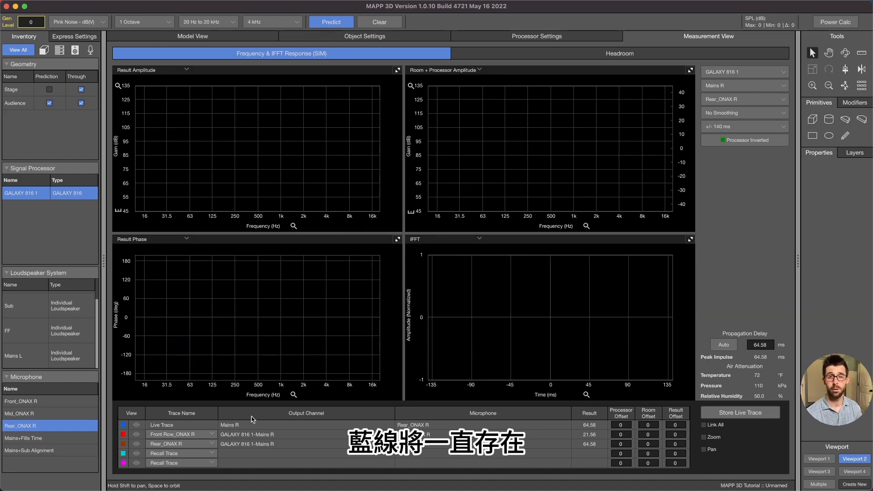
left_click(723, 100)
left_click(744, 96)
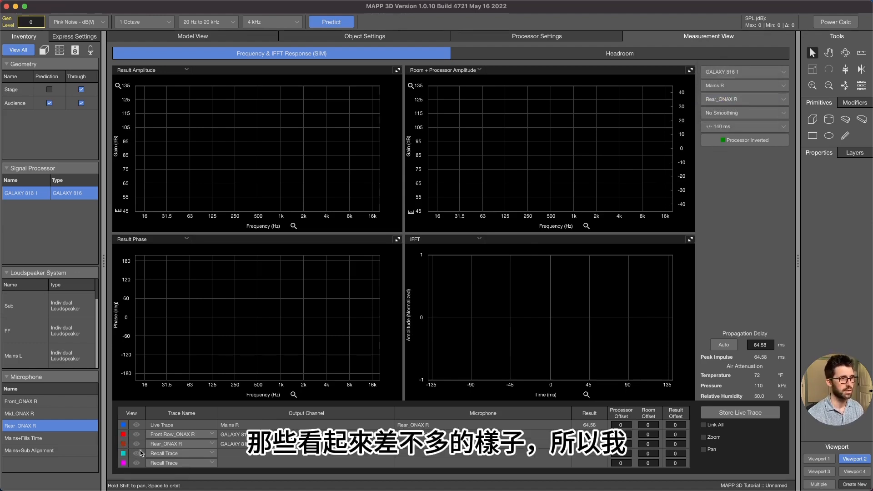
- Clear the stored trace from the brown slot and recall Rear_ONAX R in the cyan slot instead
left_click(167, 444)
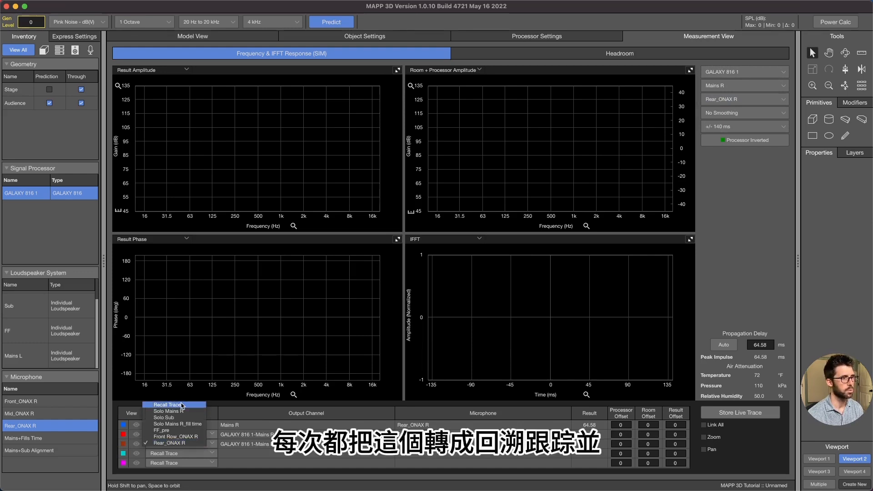
left_click(181, 405)
left_click(178, 436)
left_click(179, 437)
left_click(181, 452)
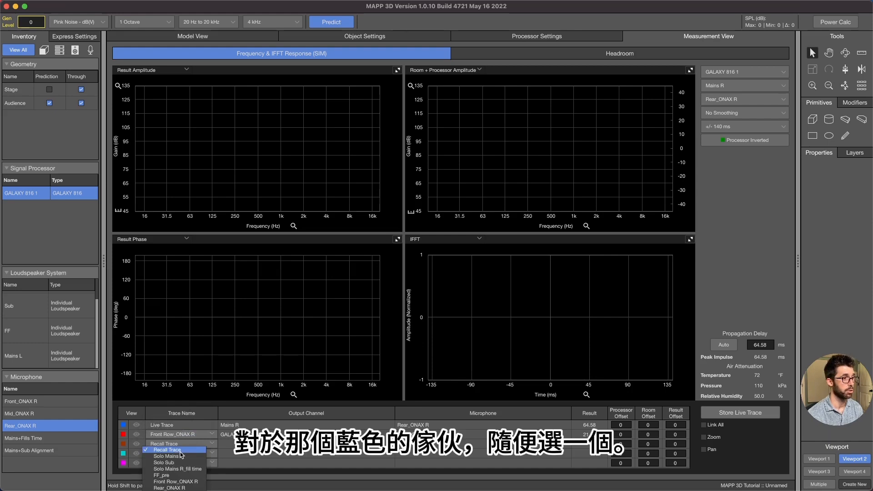
left_click(176, 488)
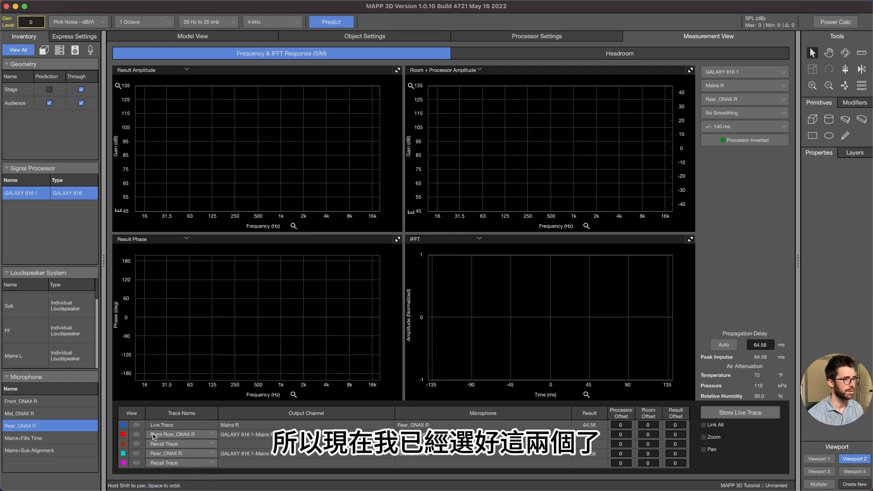
- Display the stored traces Front Row_ONAX R and Rear_ONAX R and compare them in the enlarged Room + Processor Amplitude plot
left_click(136, 435)
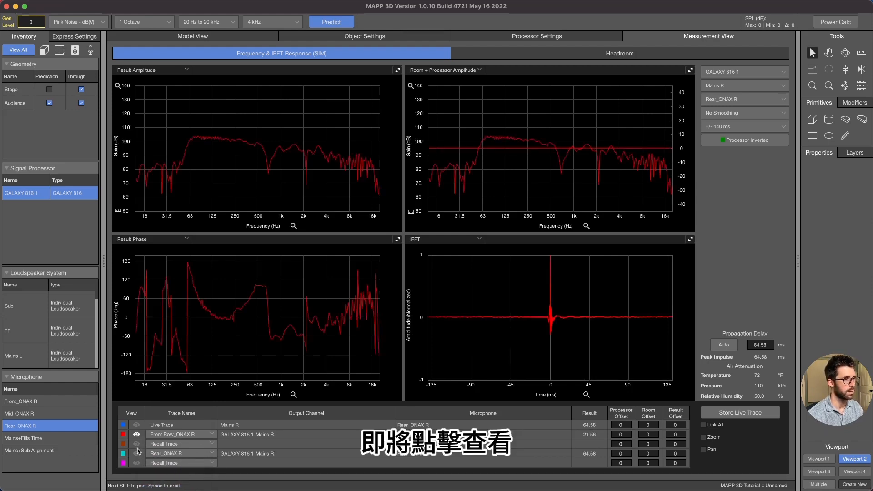
left_click(137, 453)
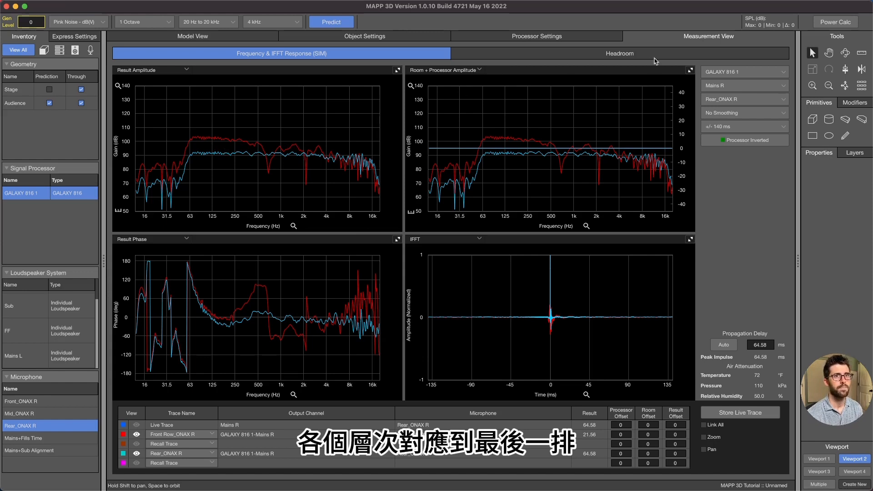
left_click(690, 70)
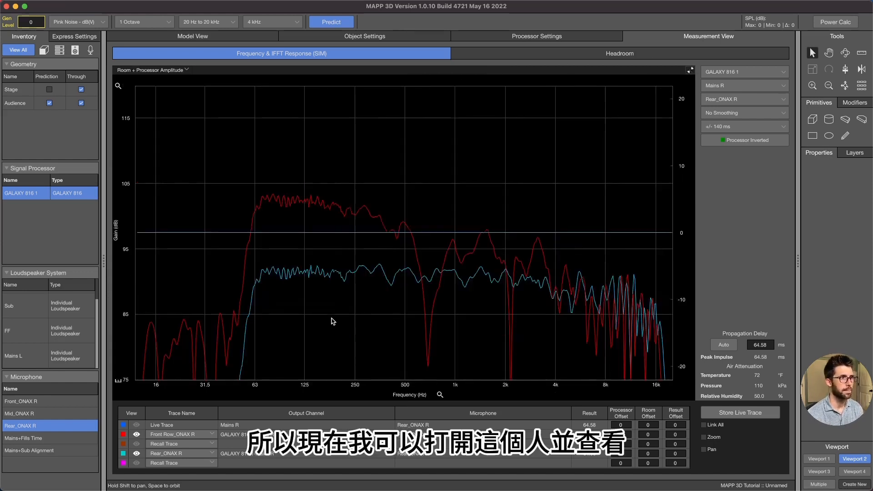
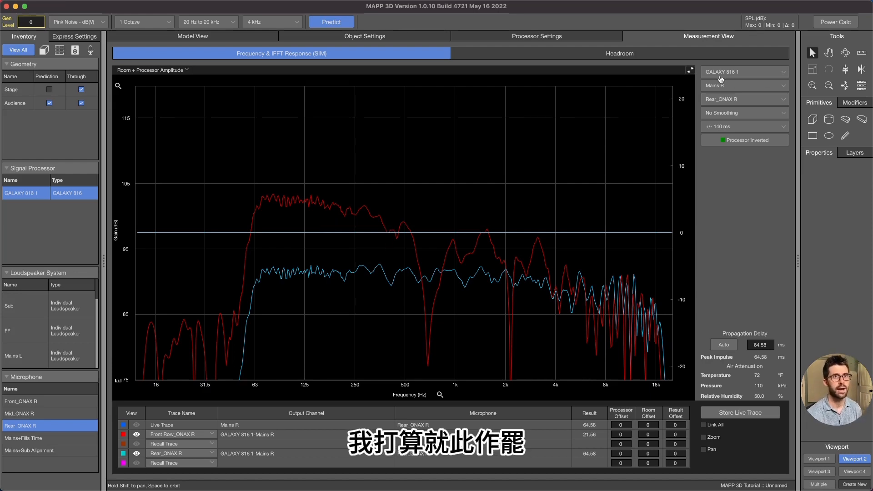
left_click(689, 71)
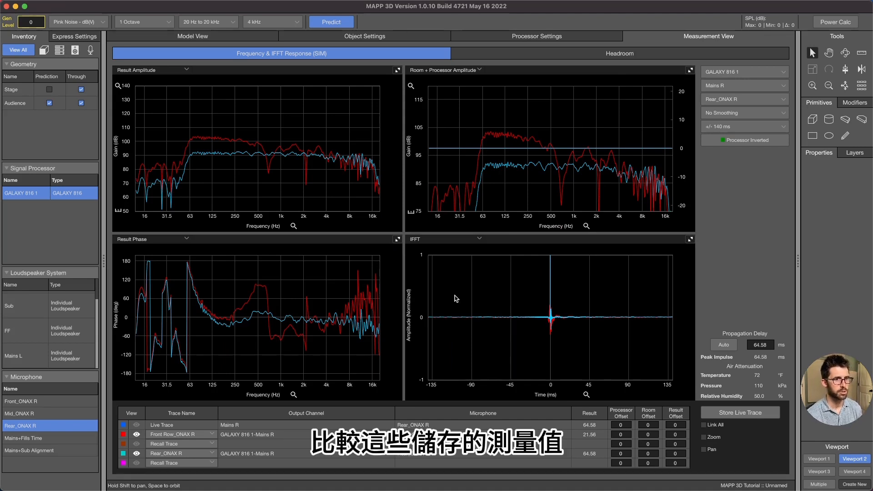
left_click_drag(562, 399, 614, 467)
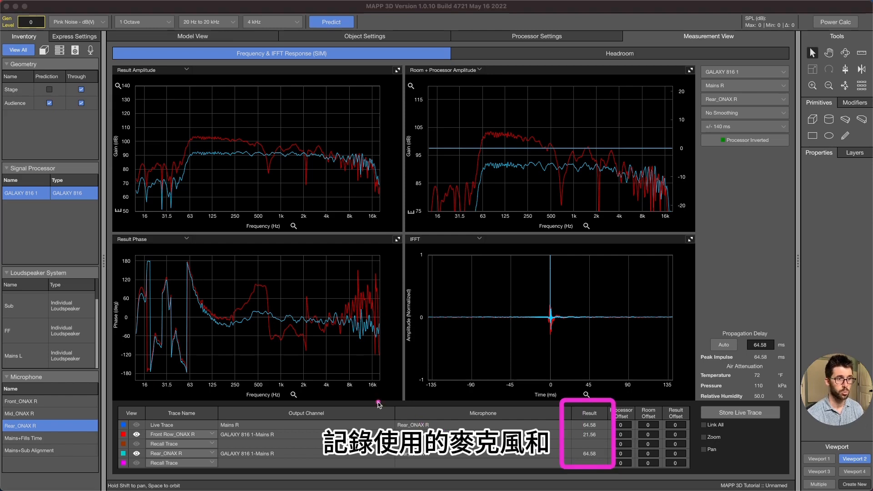
left_click_drag(376, 400, 444, 468)
left_click_drag(222, 399, 283, 465)
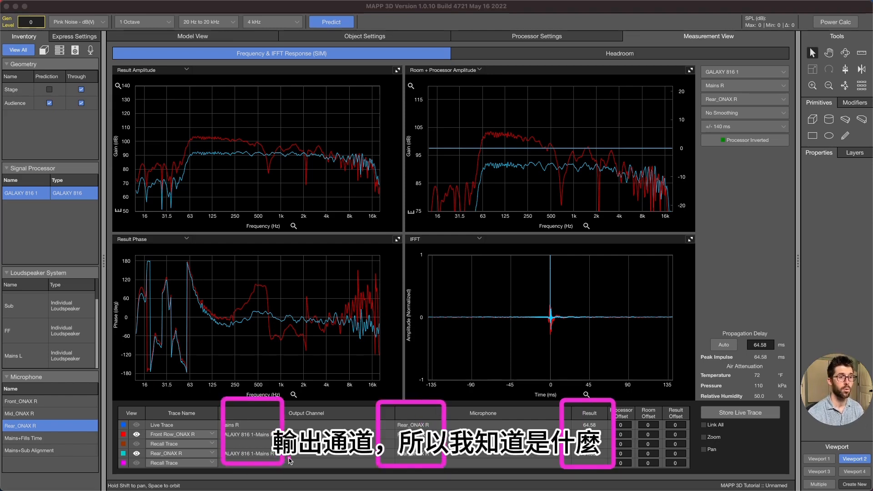
key("Escape")
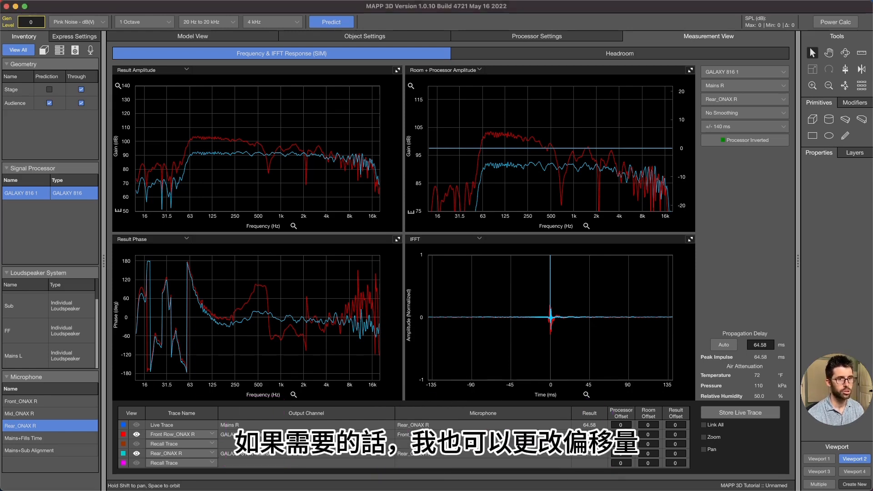
- Try a processor offset of 3 on the empty brown trace slot and reset it to 0
type("3")
key("Return")
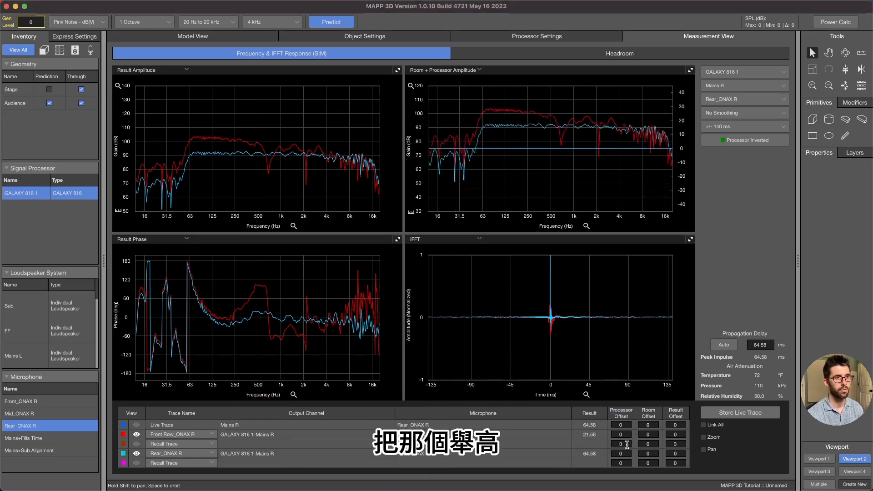
left_click(627, 444)
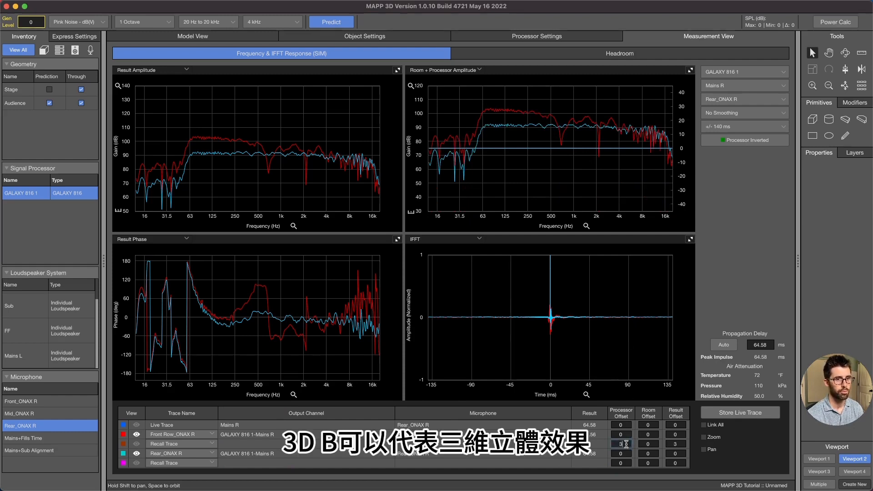
type("0")
key("Return")
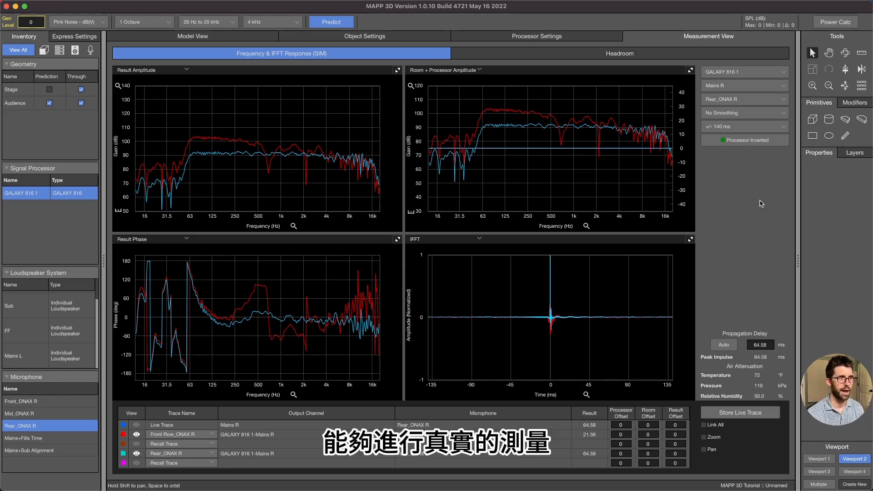
left_click(519, 38)
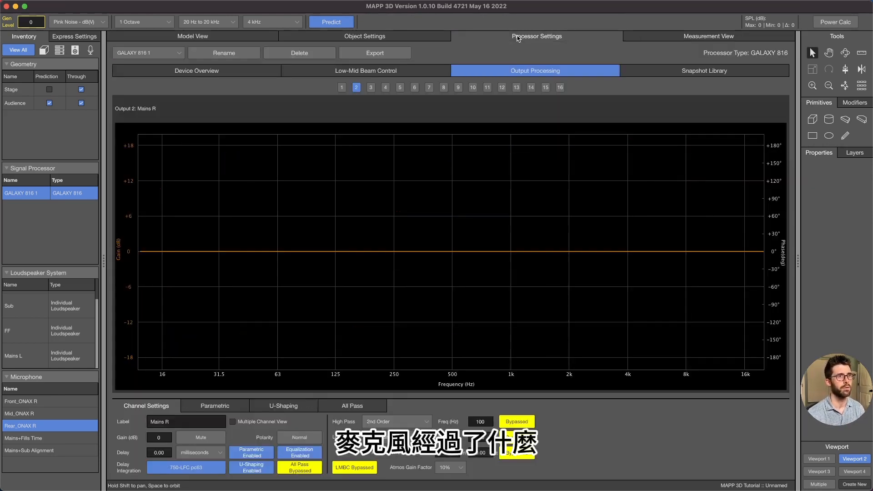
left_click(434, 38)
left_click(520, 38)
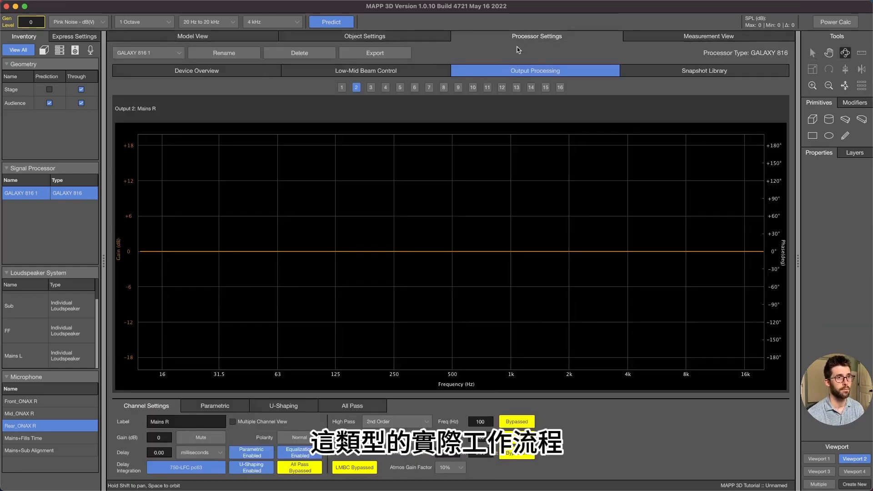
left_click(261, 73)
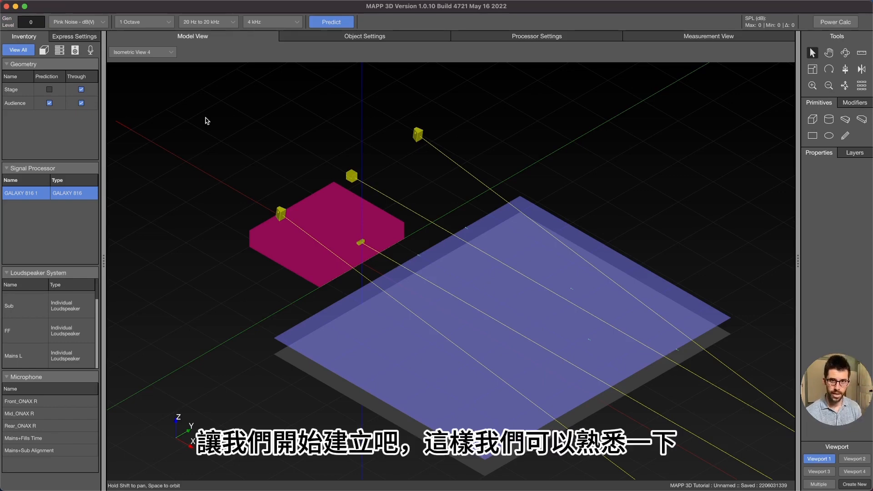
- Create a new project with the title Scratch Build
left_click(68, 5)
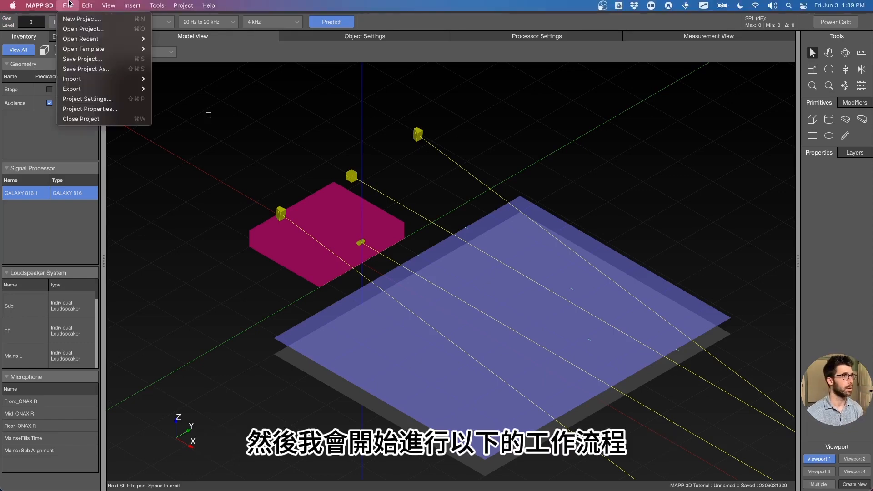
left_click(79, 19)
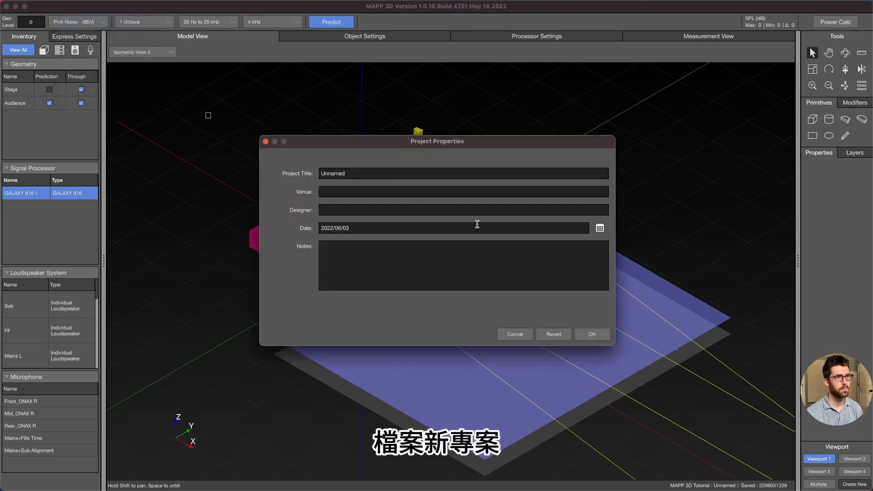
double_click(389, 174)
type("Scratch Build")
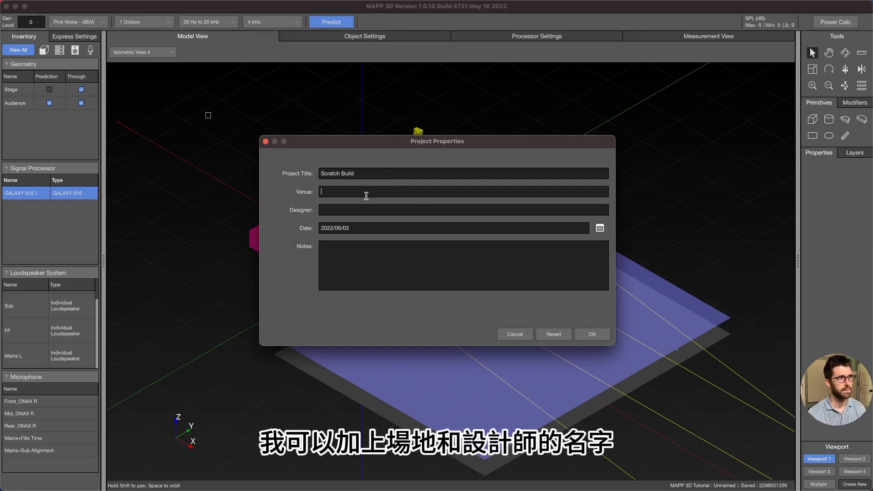
left_click(592, 335)
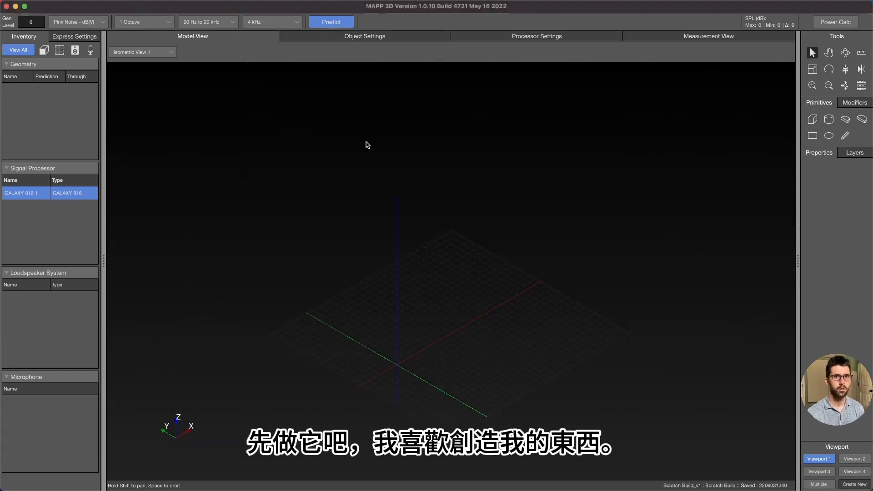
- Add six new layers to the project below Layer 0
left_click(858, 154)
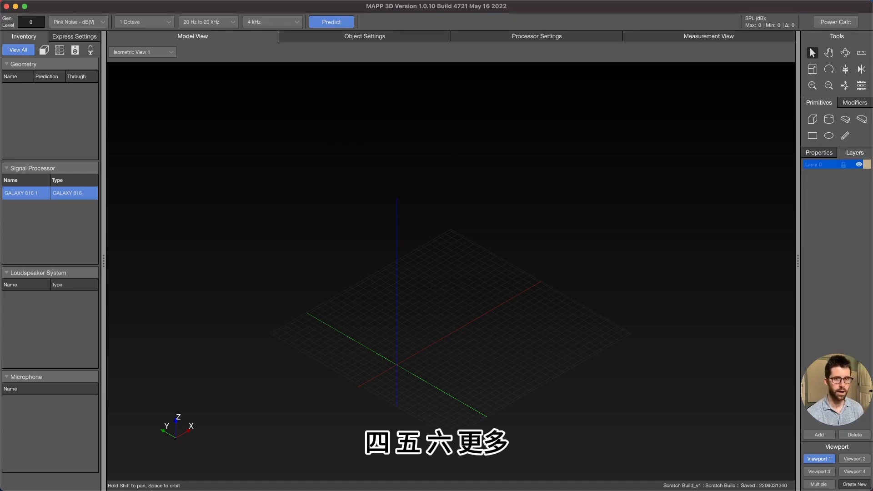
left_click(819, 435)
left_click(818, 435)
left_click(818, 435)
left_click(818, 435)
left_click(818, 435)
left_click(818, 435)
- Rename Layer 1 as Mains and Layer 2 as Front Fill
double_click(821, 174)
type("Mains")
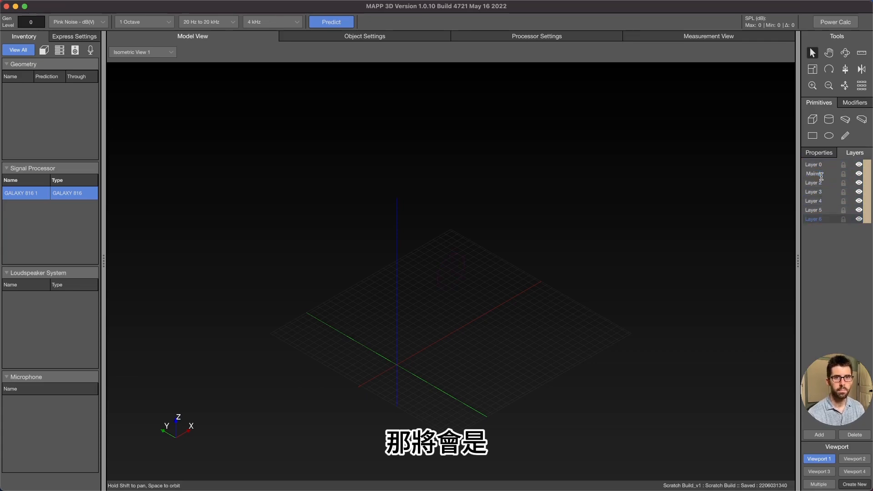
double_click(819, 182)
type("Front Fill")
key("Return")
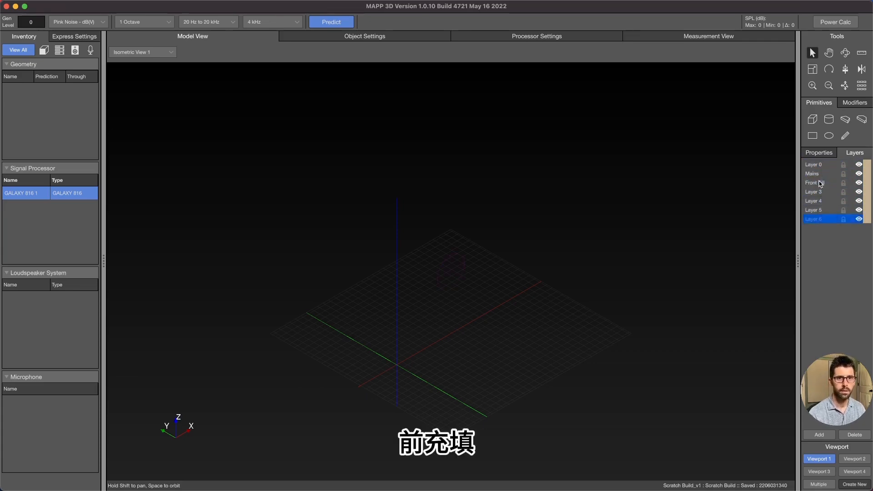
- Rename Layer 3 as Sub and Layer 4 as Audience
double_click(819, 191)
type("Sub")
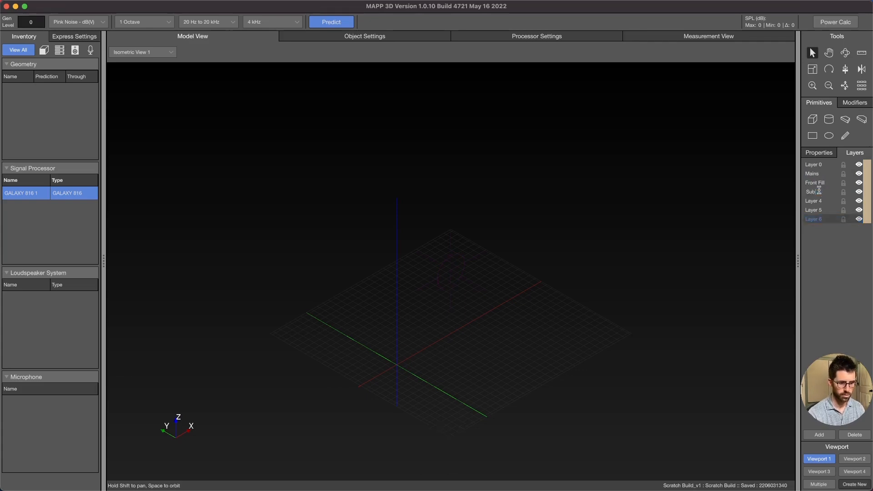
double_click(819, 201)
type("A")
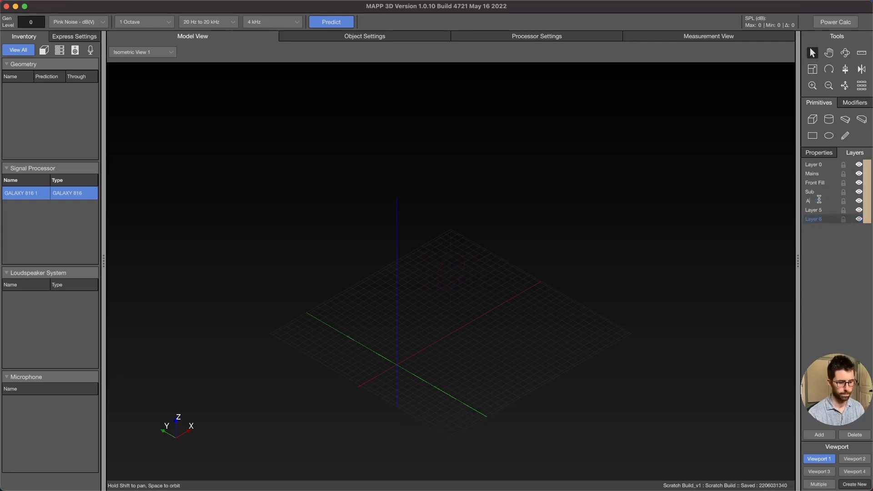
type("udience")
key("Return")
- Rename Layer 5 as Stage and Layer 6 as Mics
double_click(820, 210)
type("St")
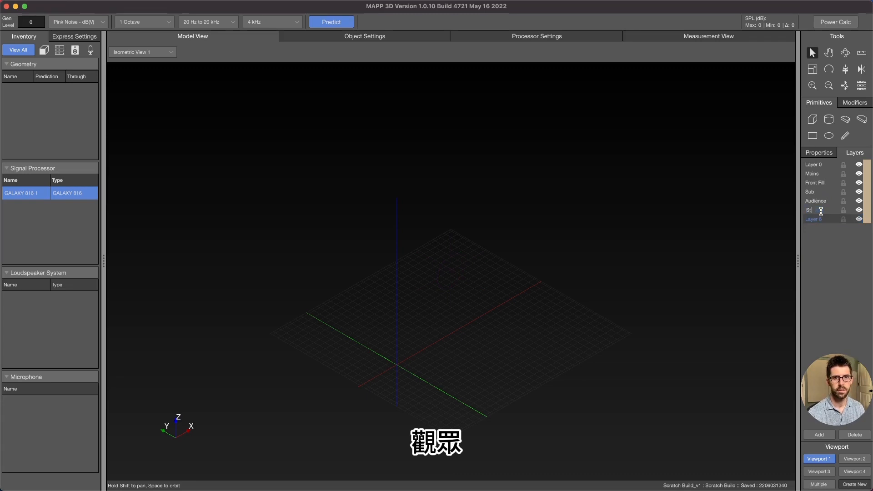
type("age")
key("Return")
double_click(822, 217)
type("Mics")
key("Return")
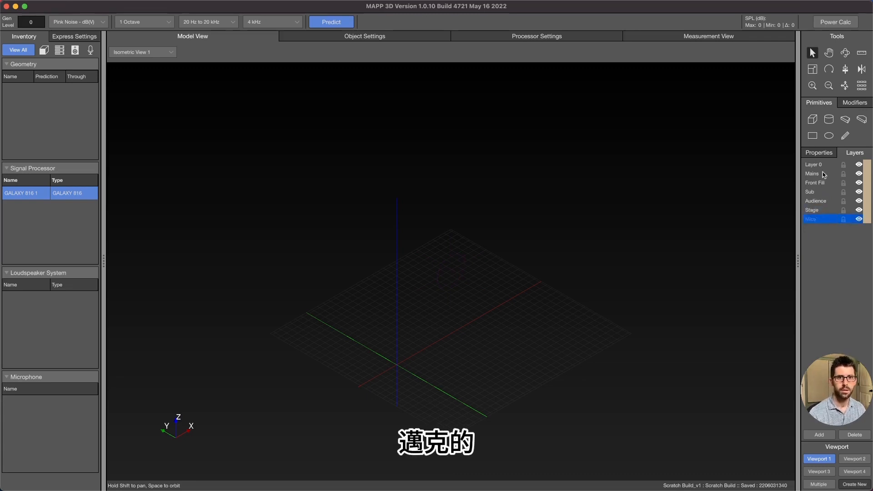
- Set the Mains layer's color to Yellow in Layer Management
left_click(157, 5)
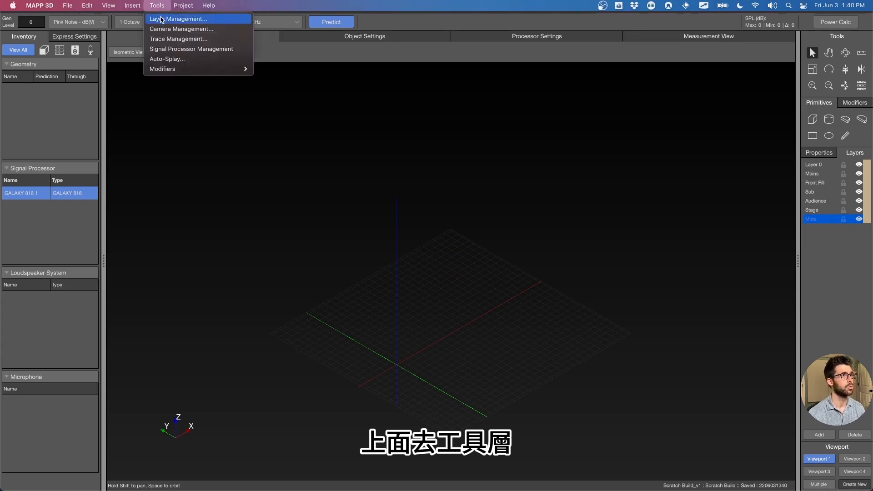
left_click(161, 19)
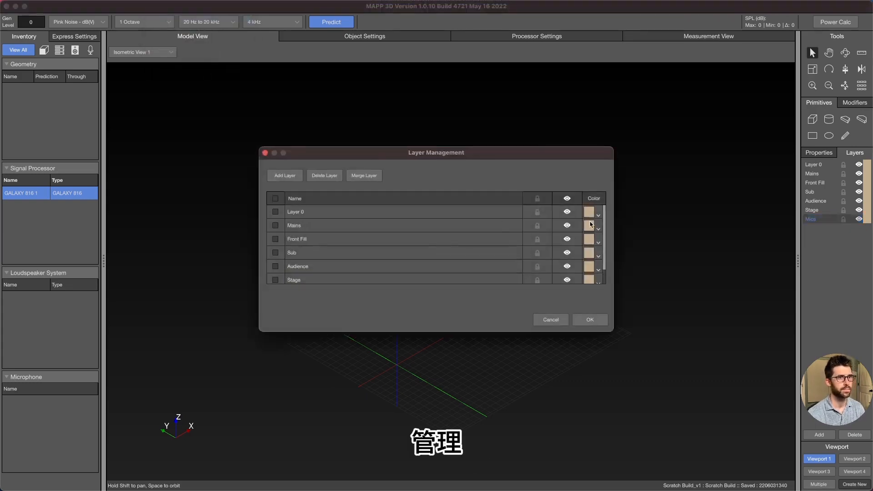
left_click(598, 227)
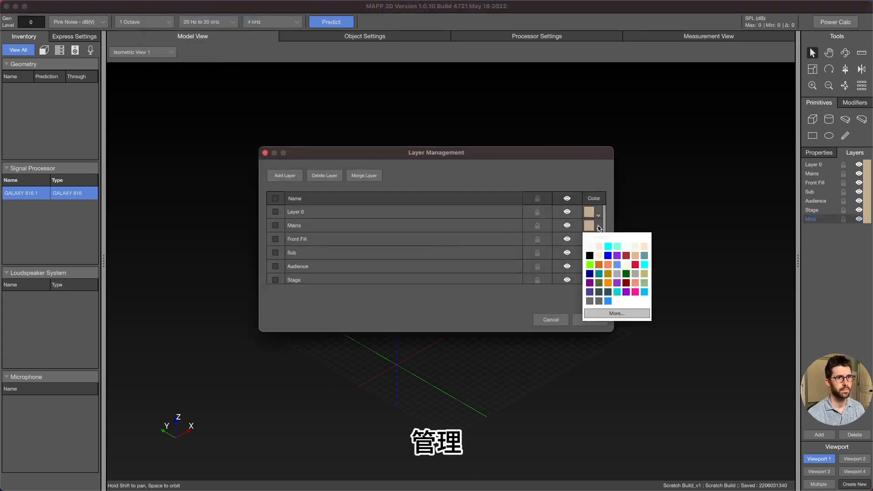
left_click(616, 313)
left_click(26, 441)
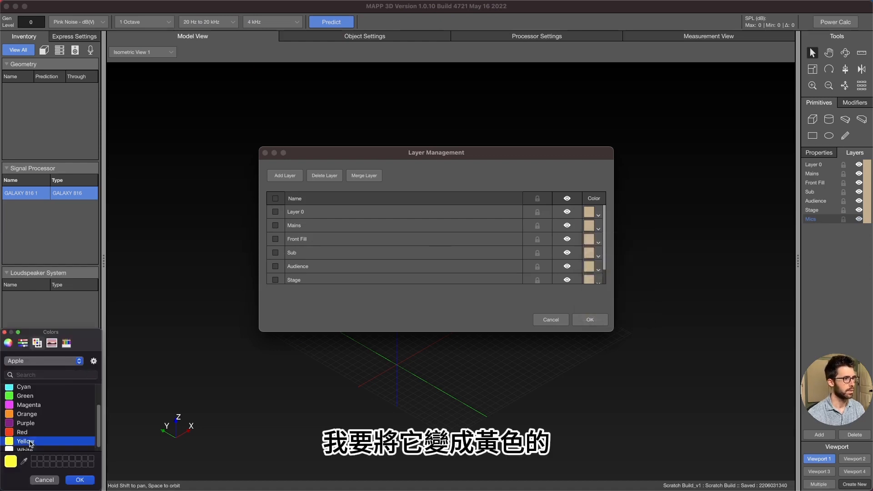
left_click(80, 480)
- Set the colors of the Front Fill and Sub layers to Yellow as well
left_click(603, 240)
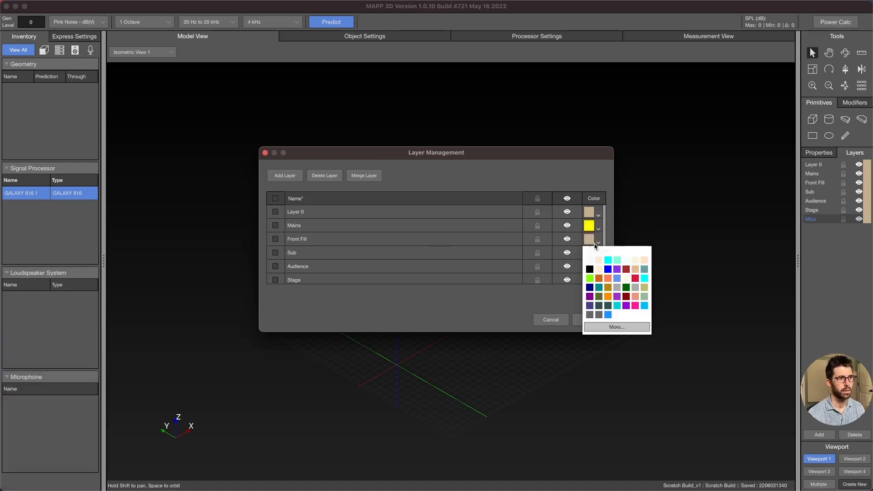
left_click(614, 328)
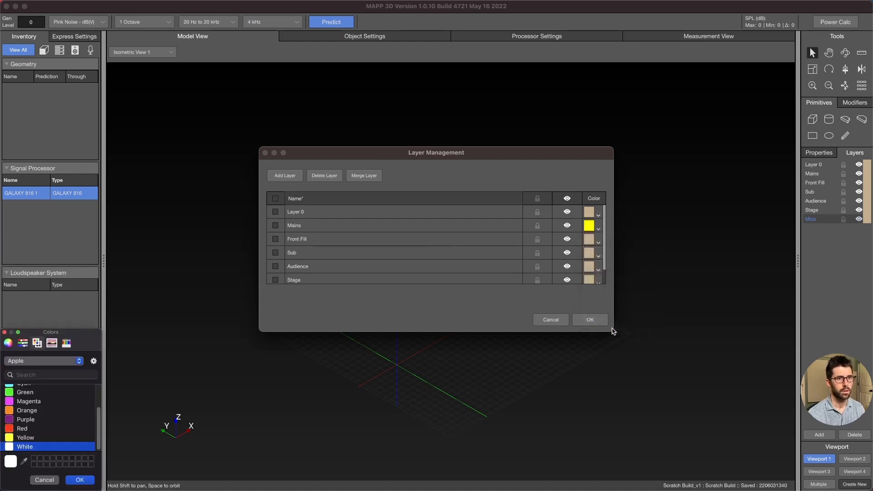
left_click(36, 437)
left_click(80, 480)
left_click(595, 255)
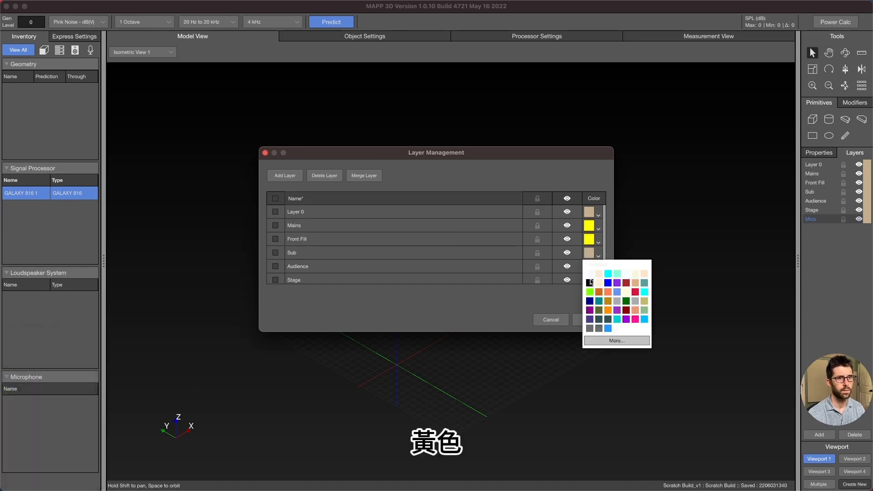
left_click(611, 341)
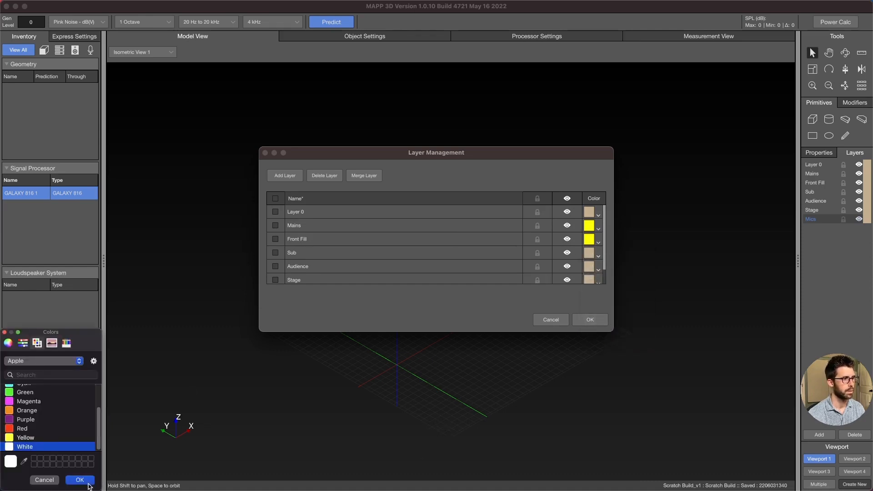
left_click(37, 437)
left_click(80, 479)
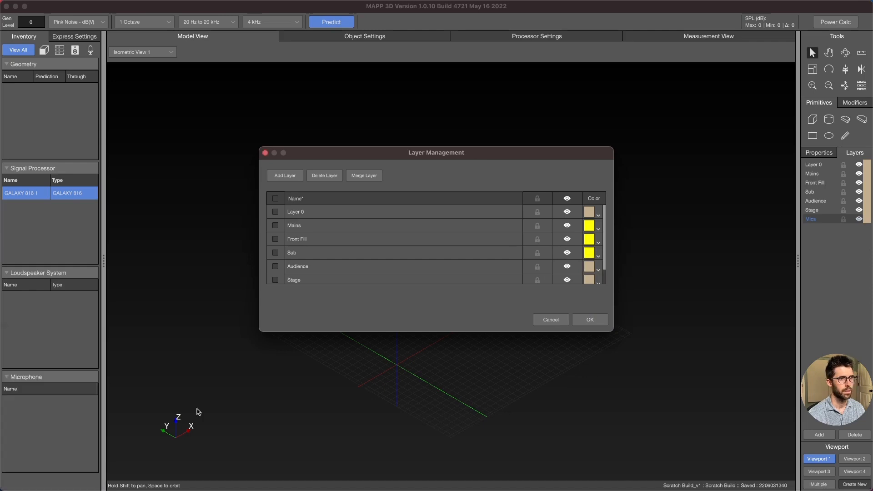
scroll(532, 254, "down", 2)
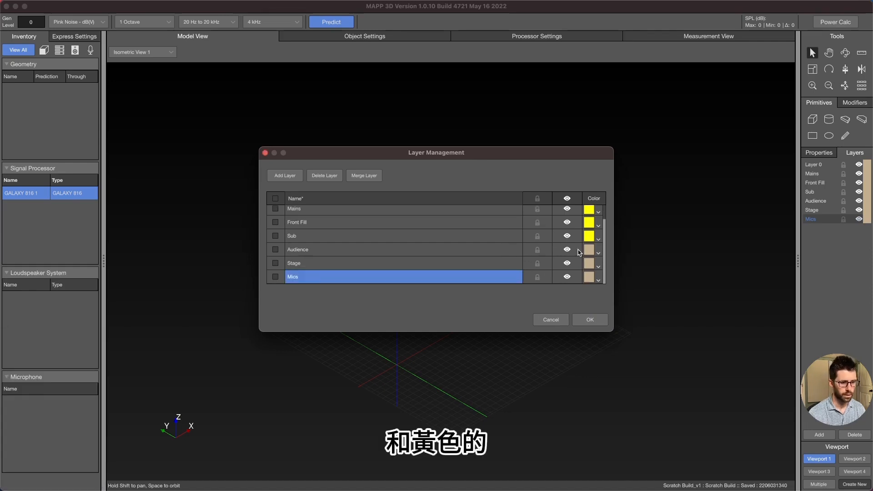
- Set the Stage layer's color to deep pink and the Mics layer's color to cyan, and apply the layer changes
left_click(598, 265)
left_click(634, 330)
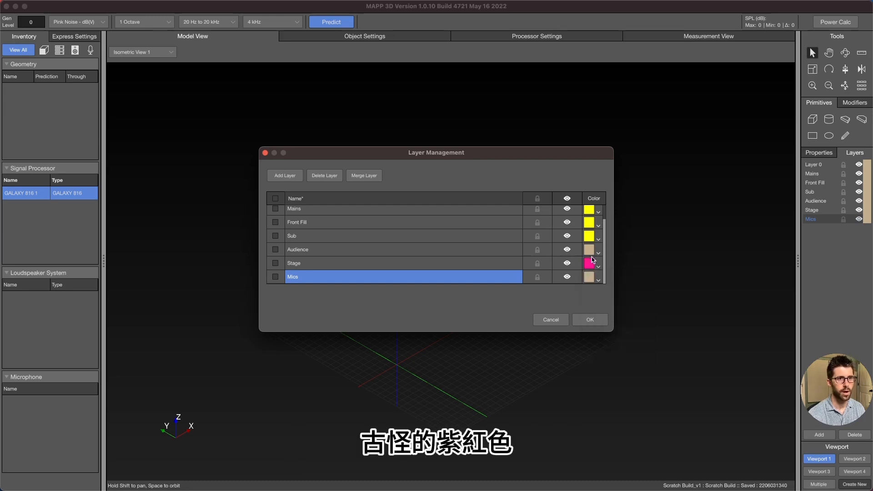
left_click(596, 281)
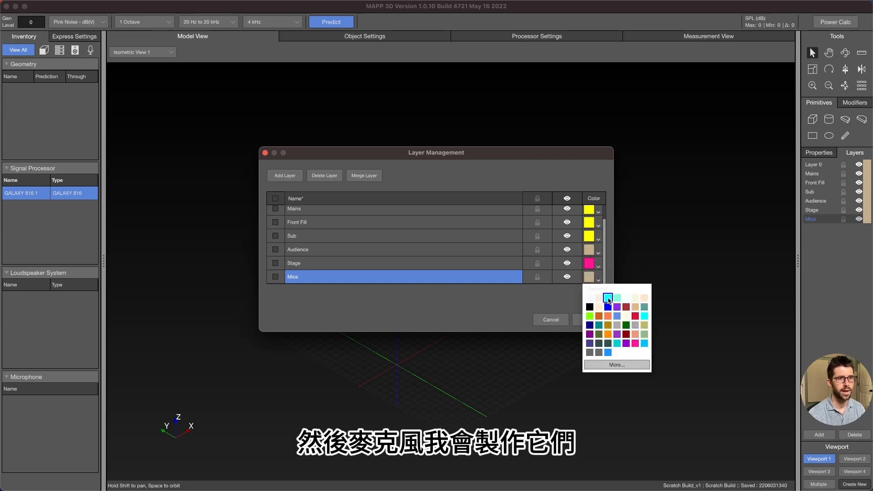
left_click(606, 296)
left_click(589, 321)
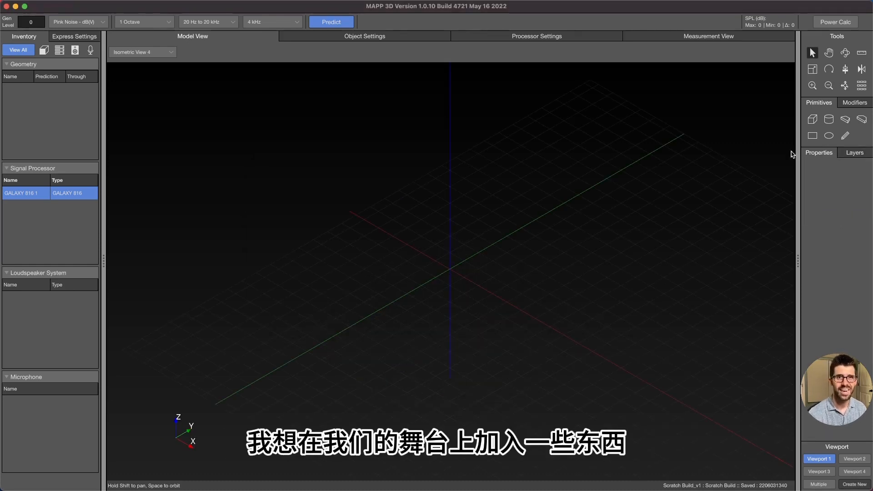
- Insert a rectangle for the stage and position it at X -10 ft and Y 0 ft
left_click(812, 136)
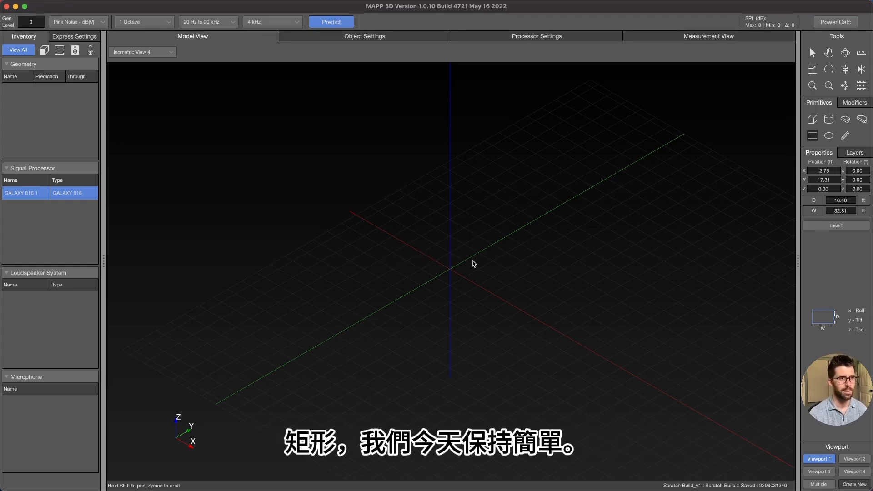
left_click(510, 308)
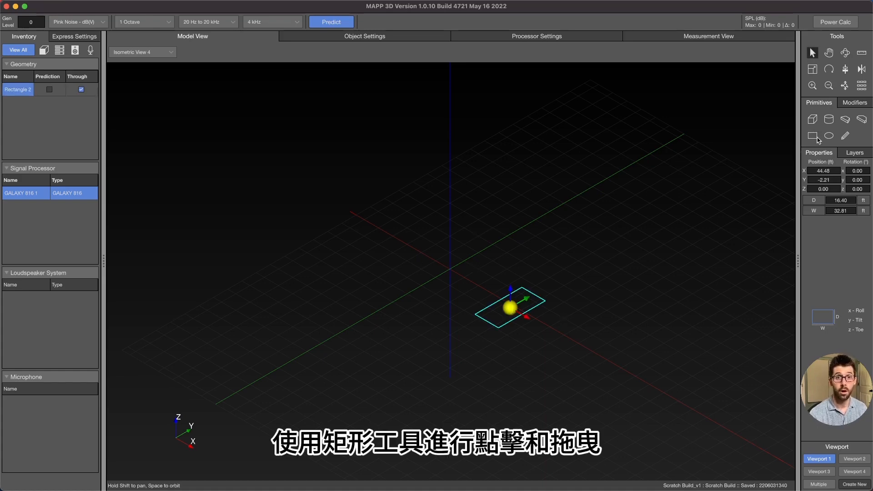
double_click(833, 171)
type("0")
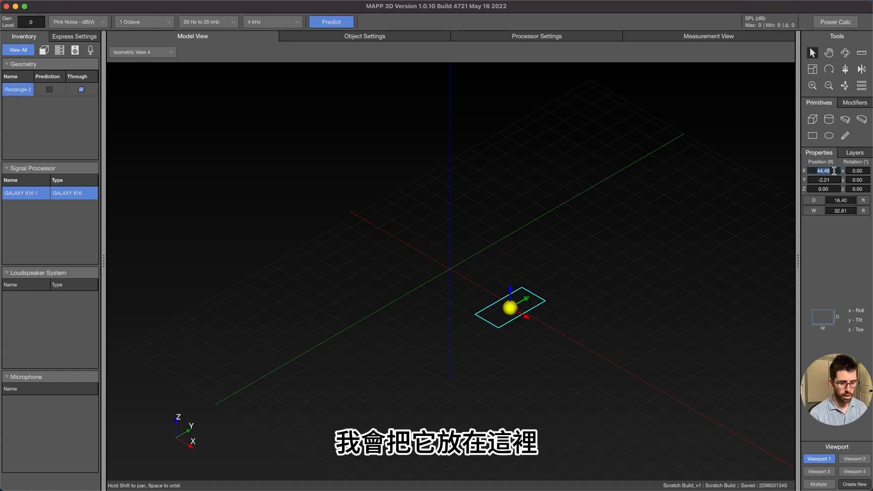
key("Return")
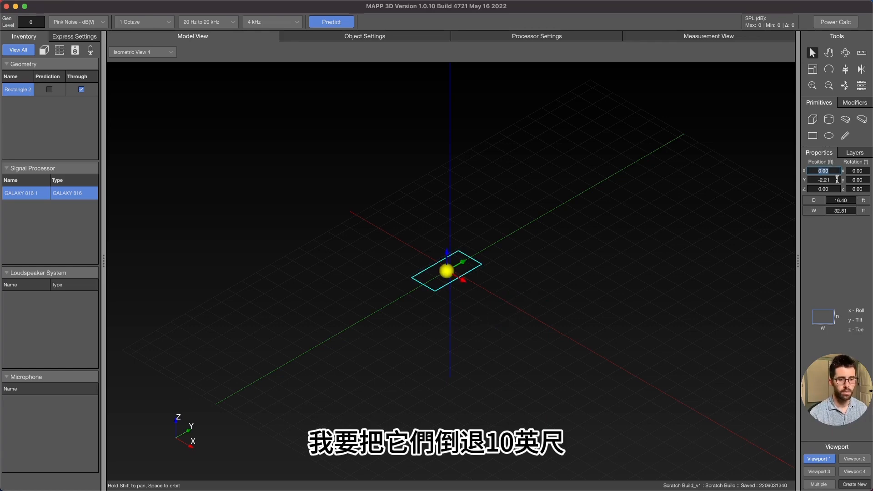
type("-10")
key("Return")
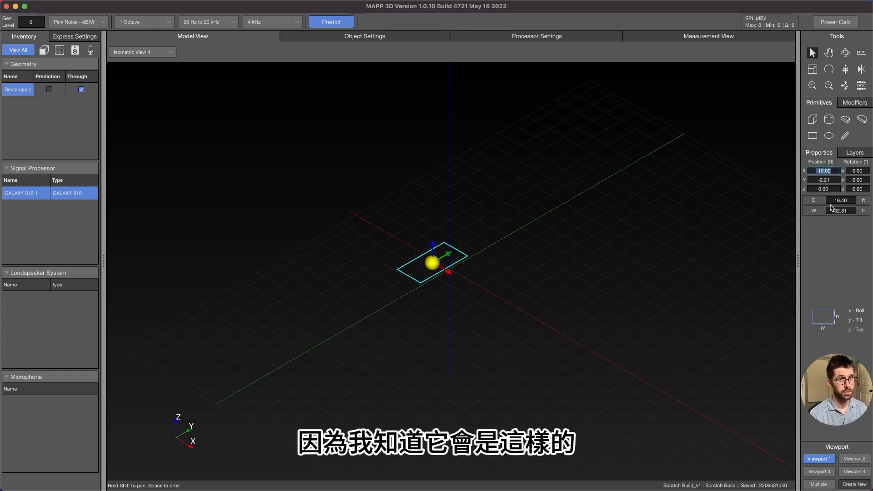
left_click(831, 180)
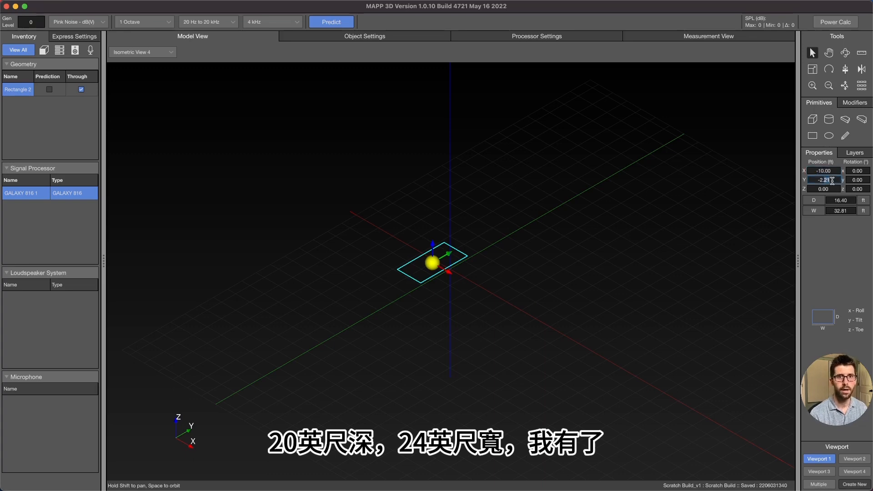
type("0")
key("Return")
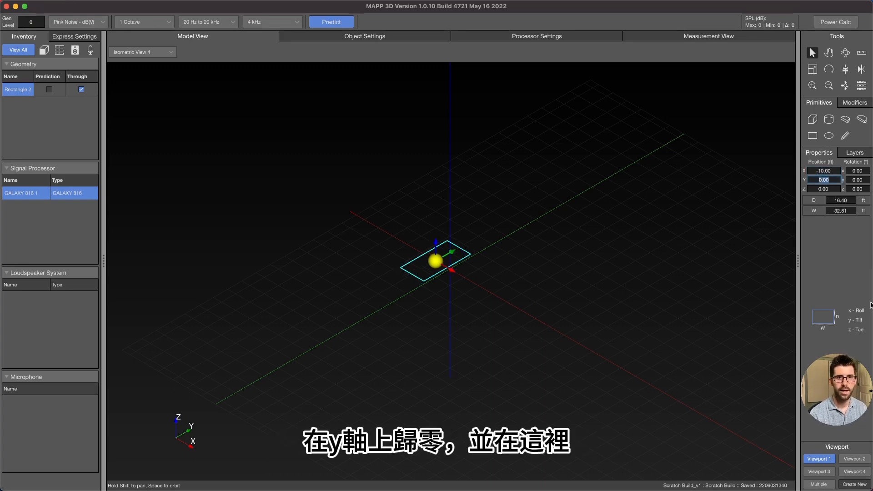
- Set the stage rectangle's depth to 20 ft and its width to 24 ft
left_click(848, 199)
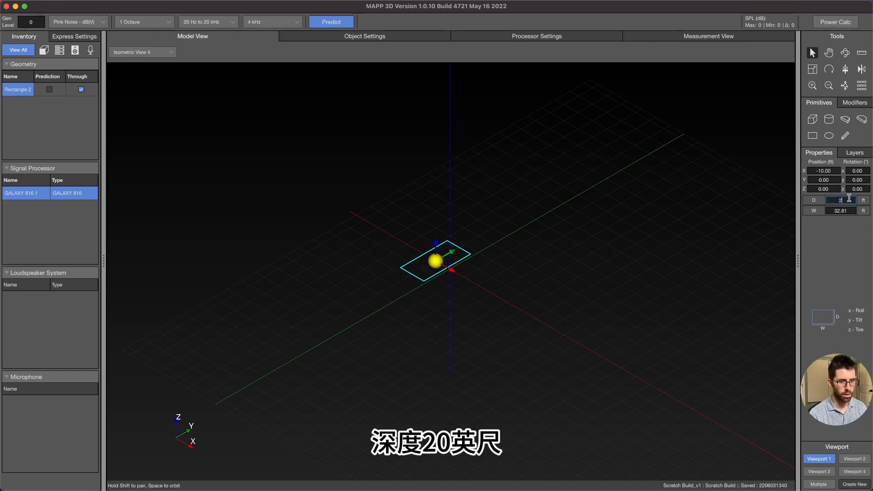
type("20")
key("Return")
left_click(848, 210)
type("24")
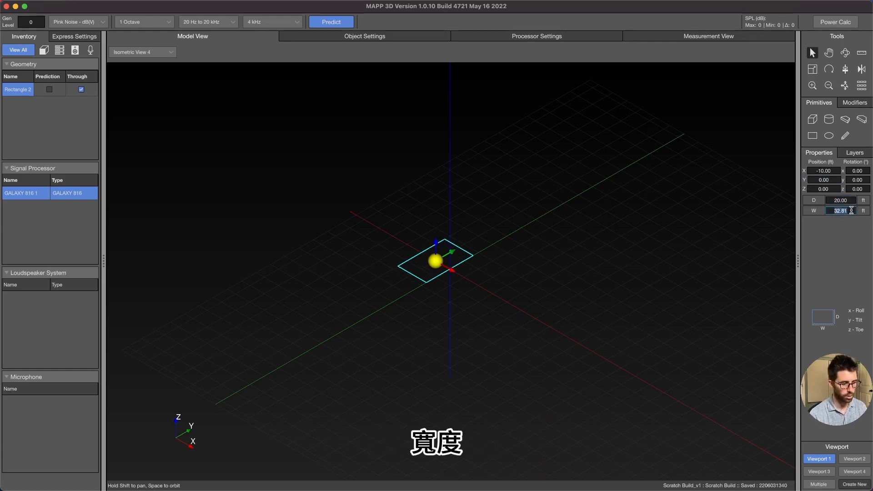
key("Return")
left_click(539, 284)
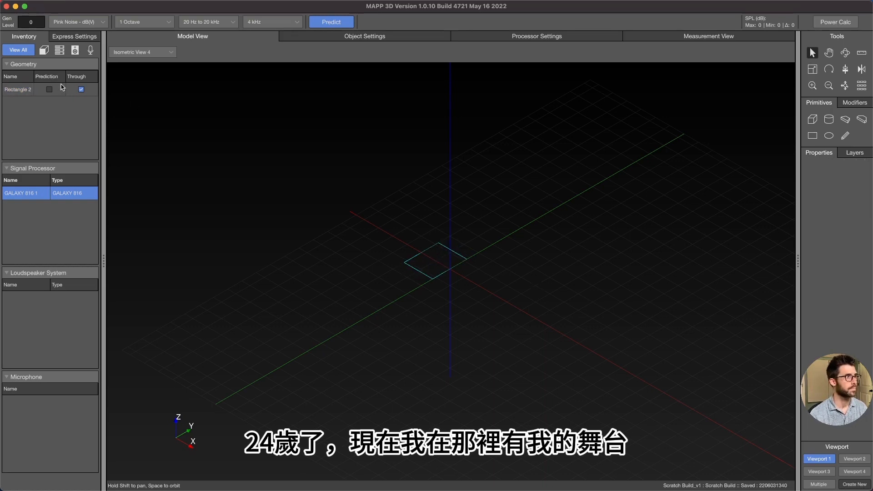
- Rename the rectangle in the geometry inventory as Stage
left_click(23, 89)
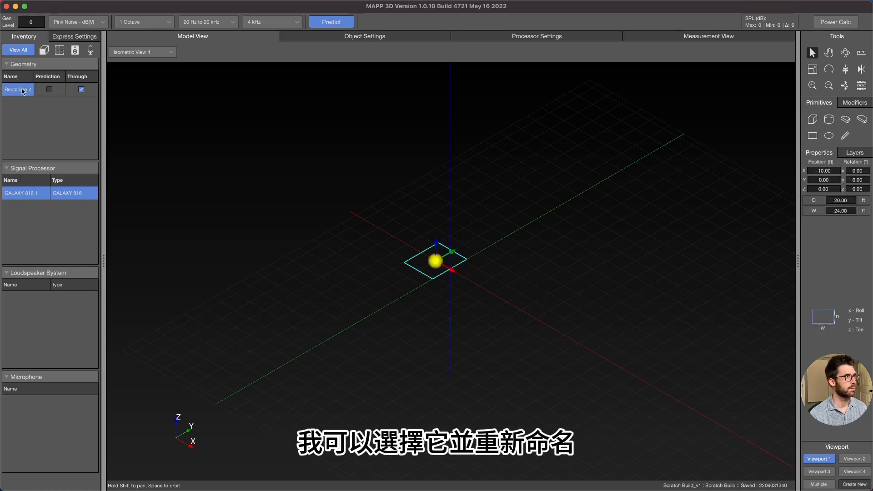
double_click(23, 89)
type("Stage")
key("Return")
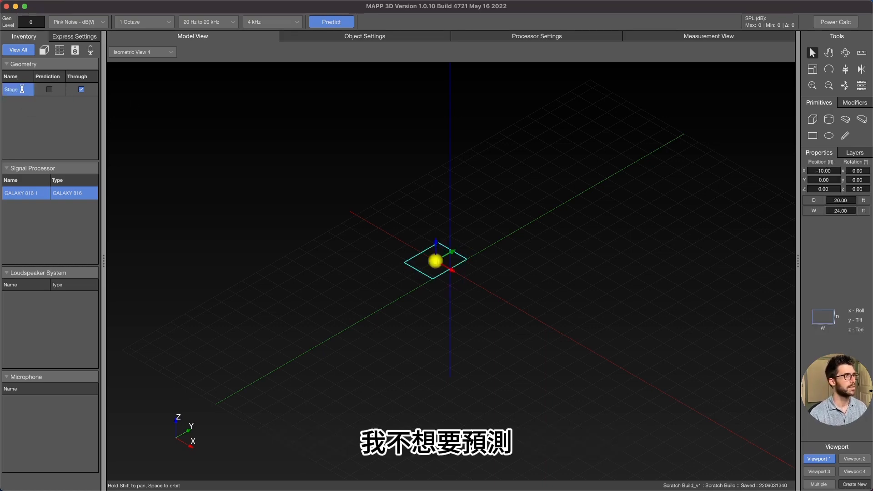
- Extrude the stage rectangle linearly along the Z axis with a length of 4 ft
left_click(861, 104)
left_click(827, 116)
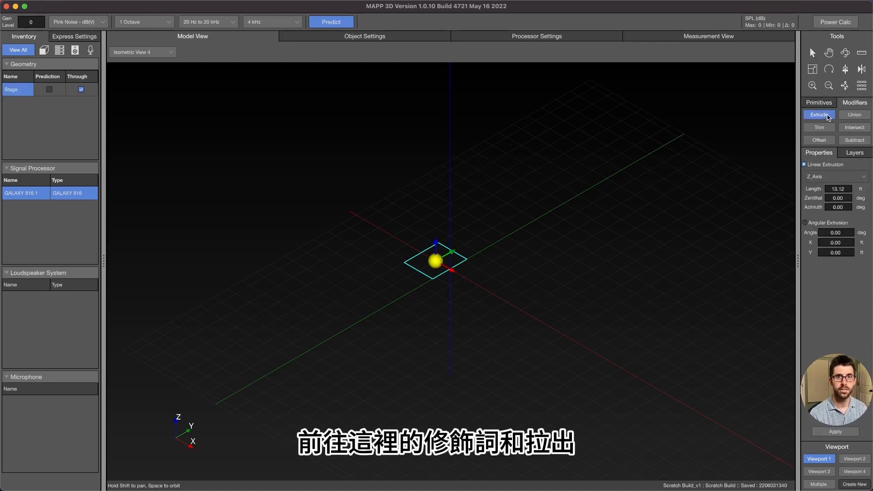
double_click(845, 190)
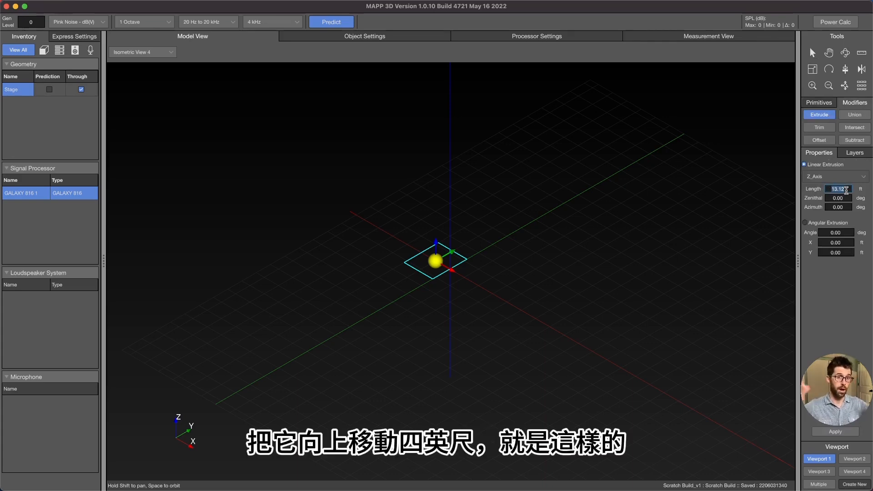
type("4")
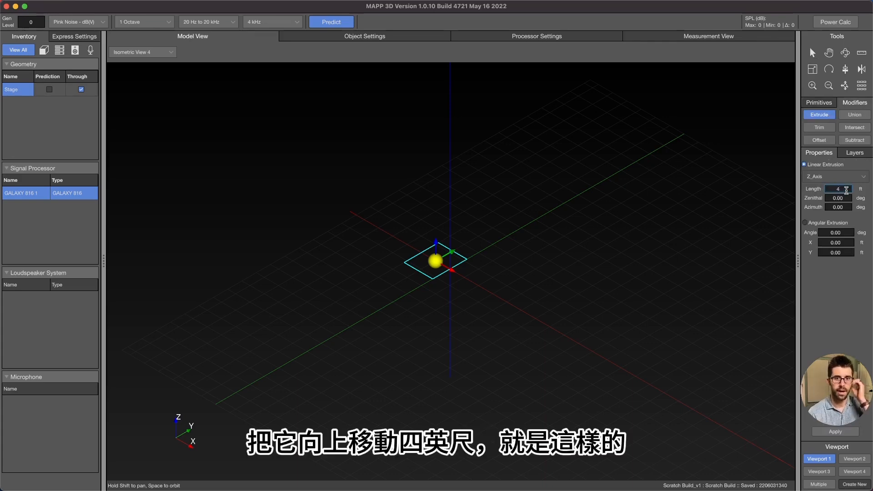
left_click(835, 431)
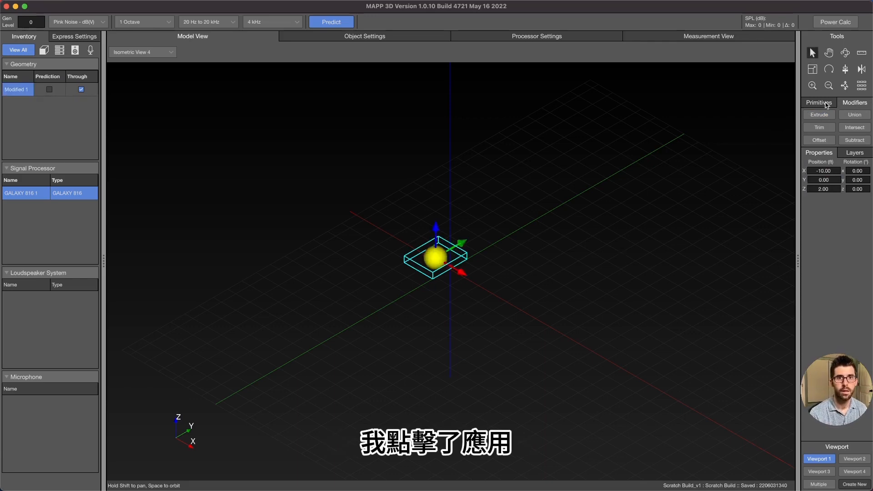
- Make Stage the active layer and deselect the extruded block
left_click(854, 152)
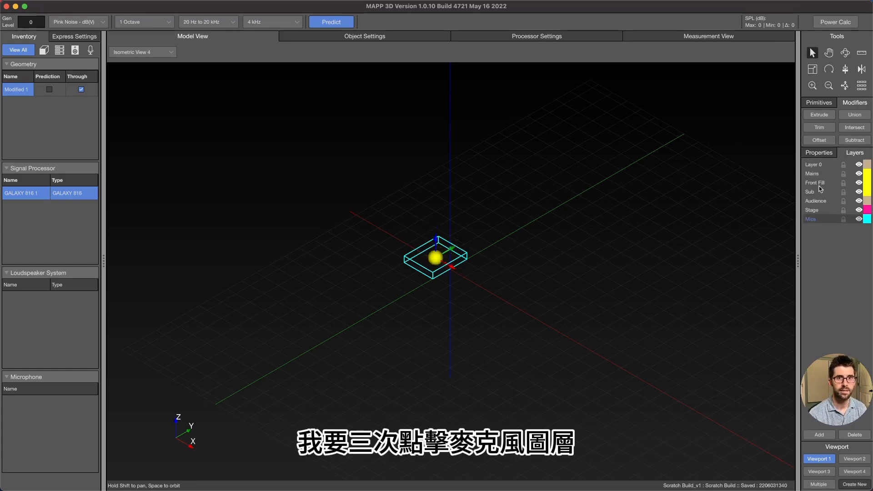
left_click(815, 210)
left_click(554, 171)
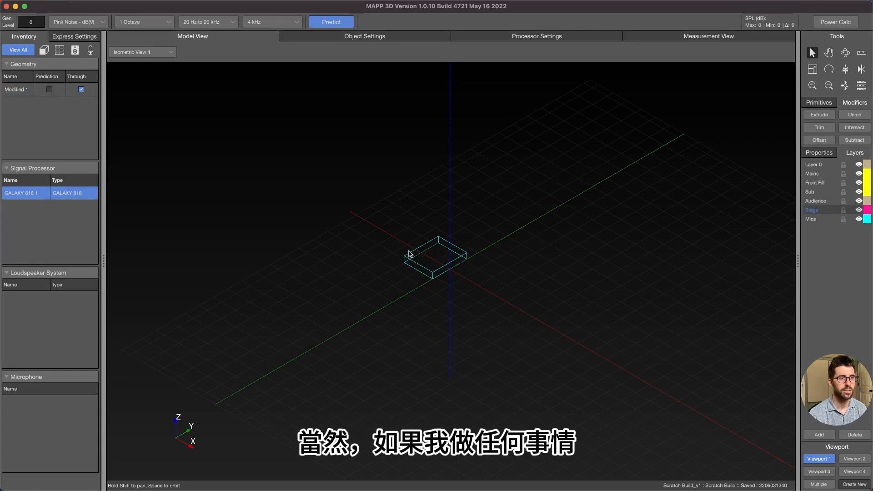
- Assign the extruded stage block to the Stage layer and turn off its Through property
left_click(431, 276)
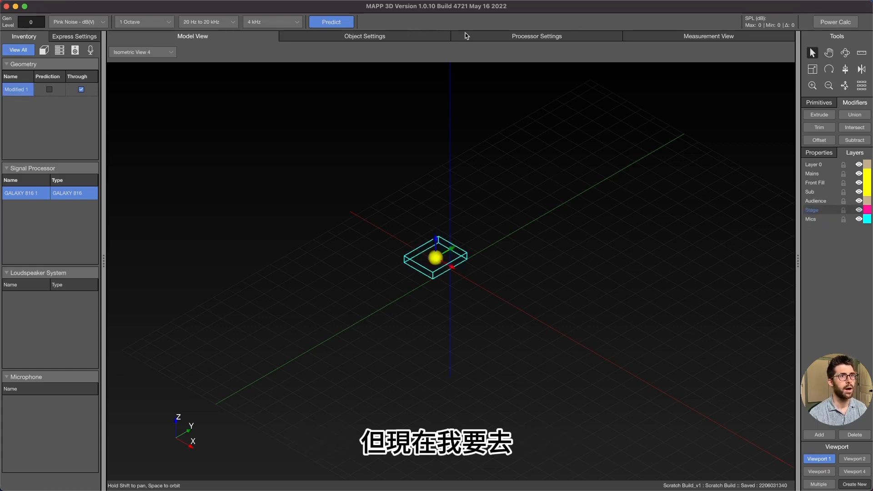
left_click(394, 37)
left_click(725, 364)
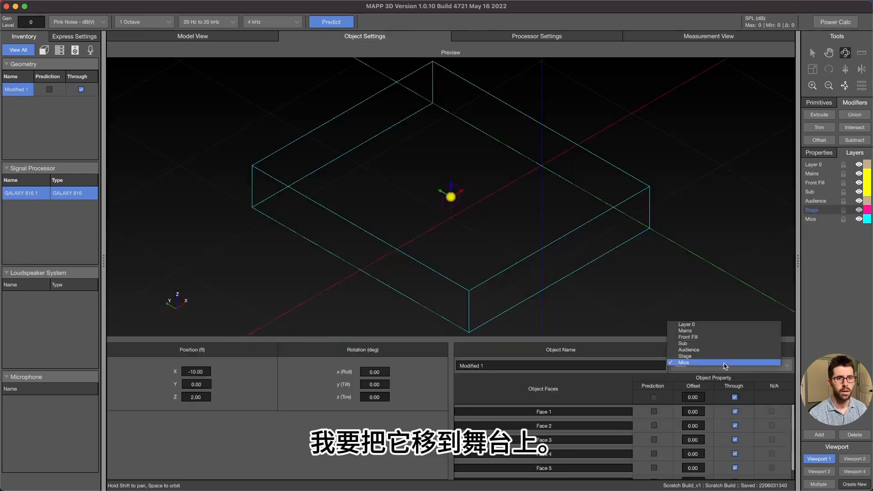
left_click(724, 356)
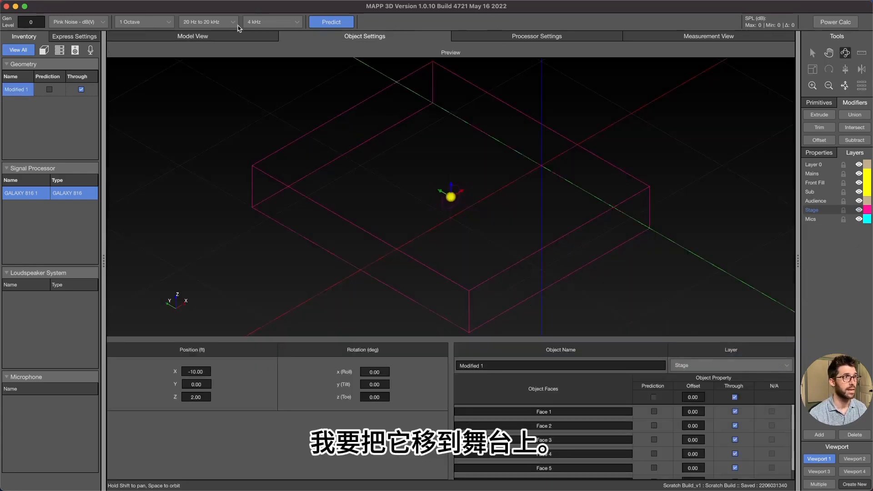
left_click(231, 37)
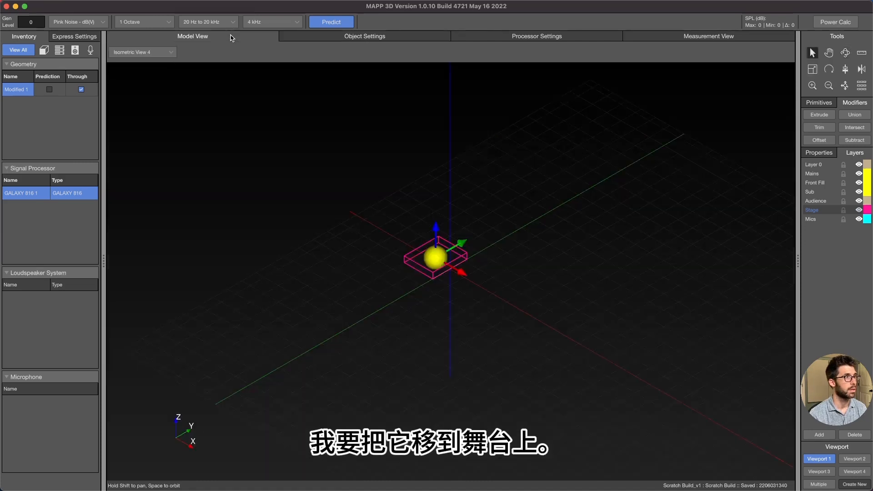
left_click(81, 90)
left_click(268, 144)
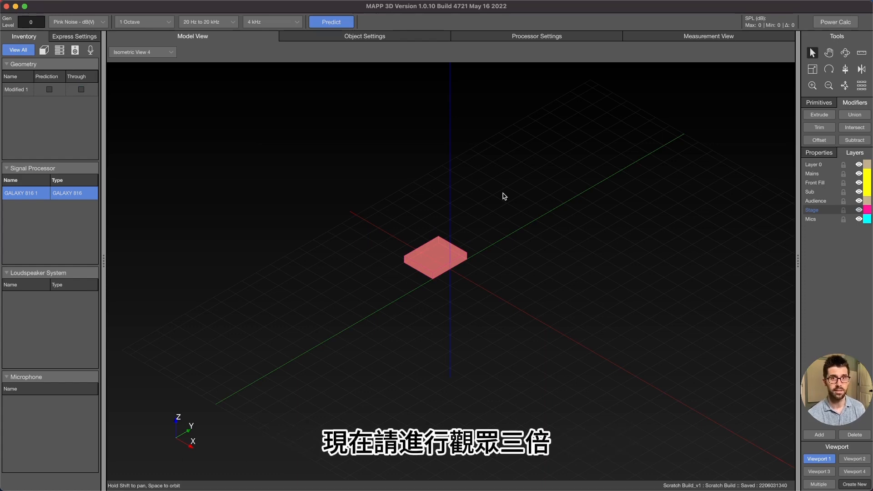
- Make Audience the active layer and insert a rectangle in front of the stage
left_click(823, 201)
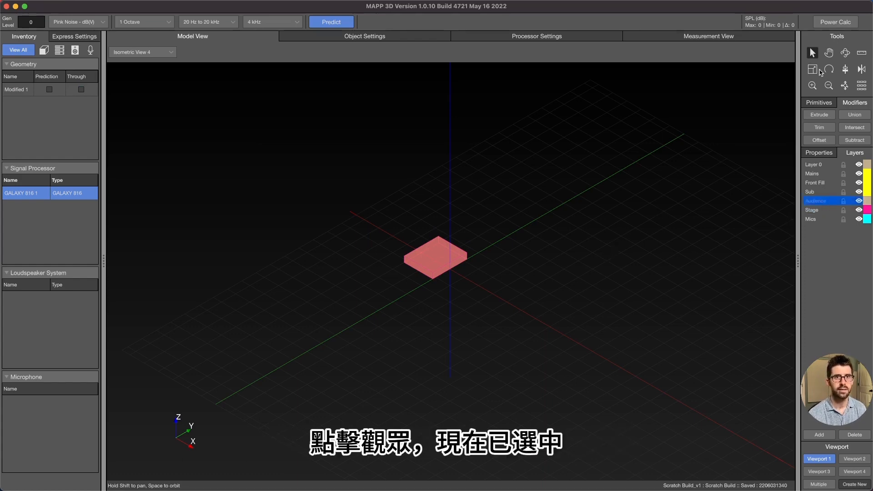
left_click(818, 102)
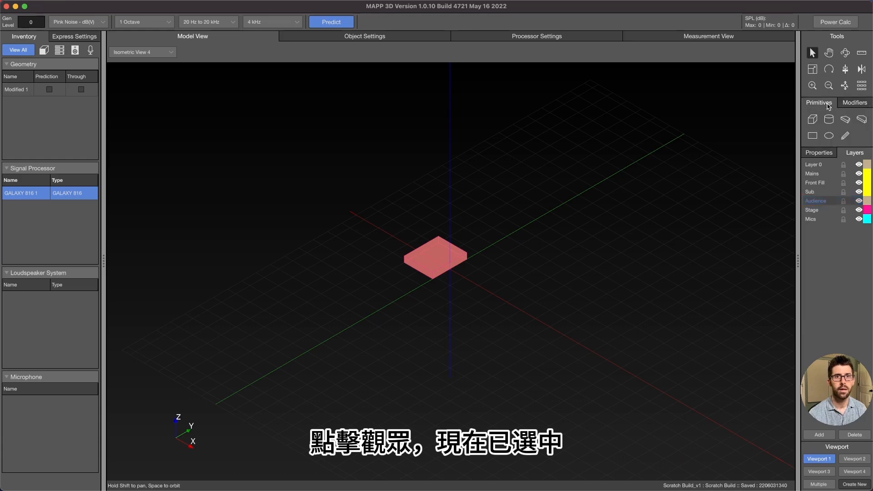
left_click(812, 136)
left_click(576, 371)
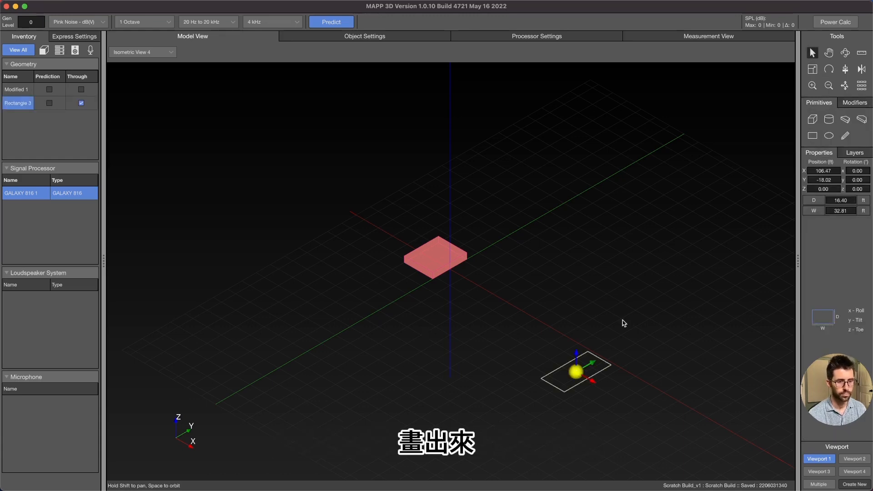
- Set the audience rectangle's depth to 60 ft and its width to 70 ft
double_click(840, 200)
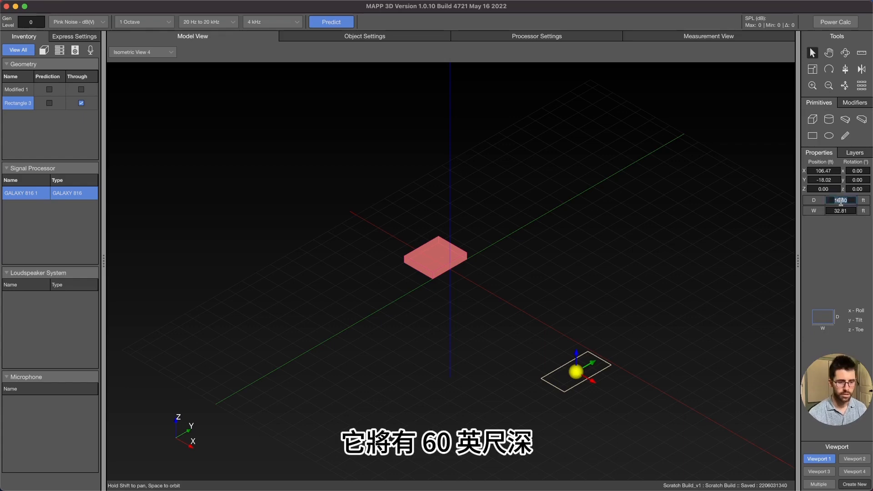
type("60")
key("Return")
double_click(842, 210)
type("70")
key("Return")
- Center the audience rectangle on the origin with its X and Y positions at 0 ft
double_click(834, 170)
type("10")
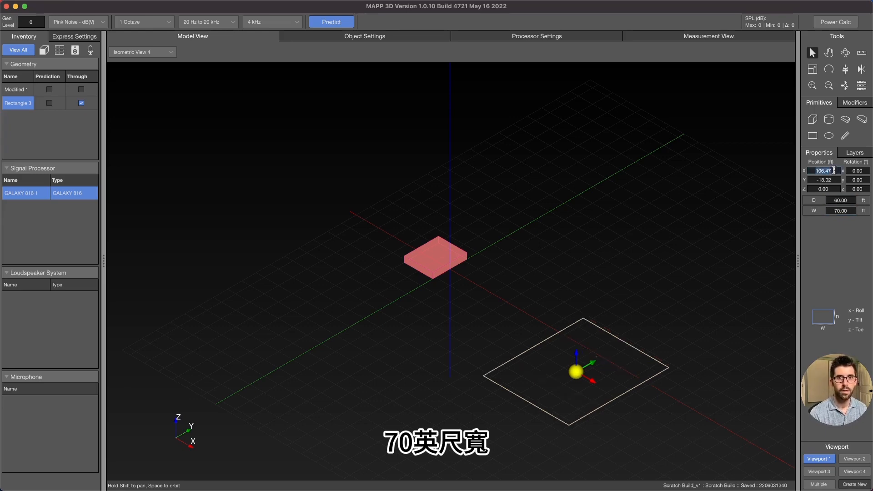
key("Return")
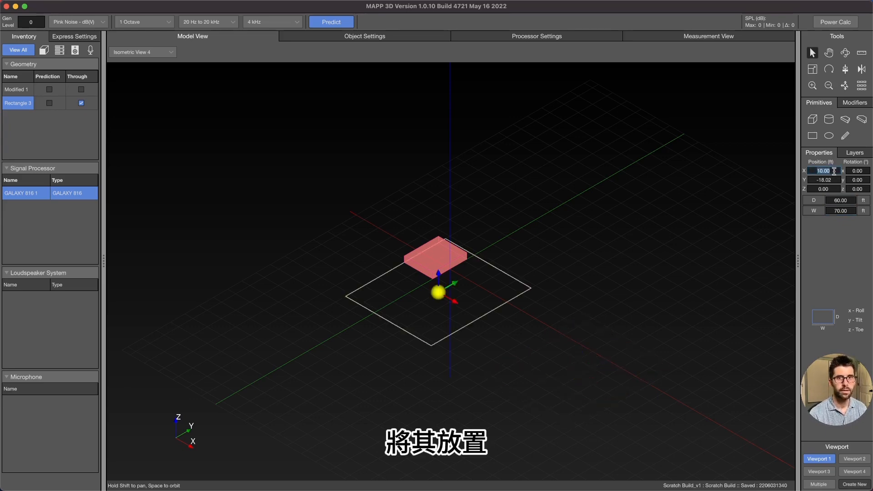
type("0")
key("Return")
double_click(835, 179)
type("0")
key("Return")
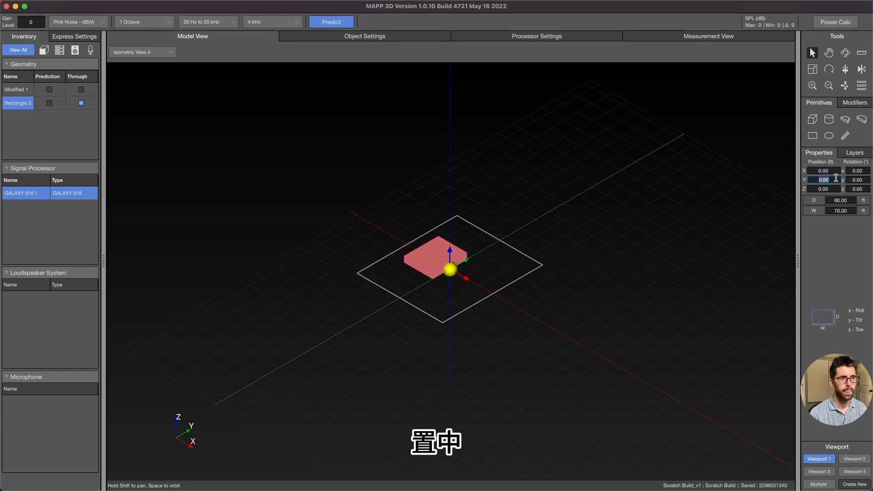
- Move the audience rectangle forward of the stage by setting its X position to 40 ft
double_click(834, 170)
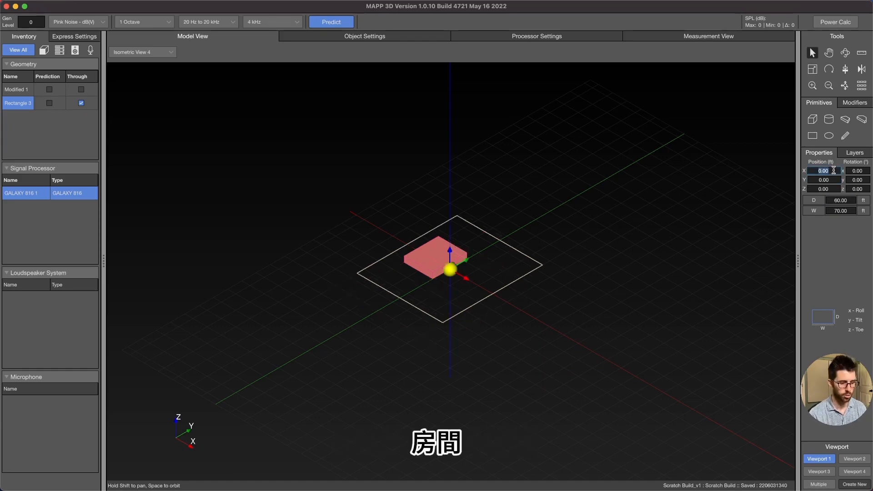
type("50")
key("Return")
left_click(833, 170)
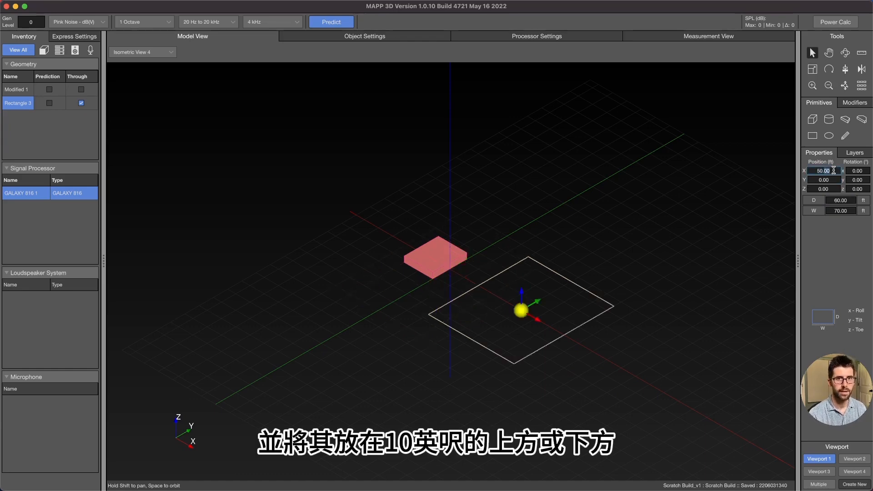
type("40")
key("Return")
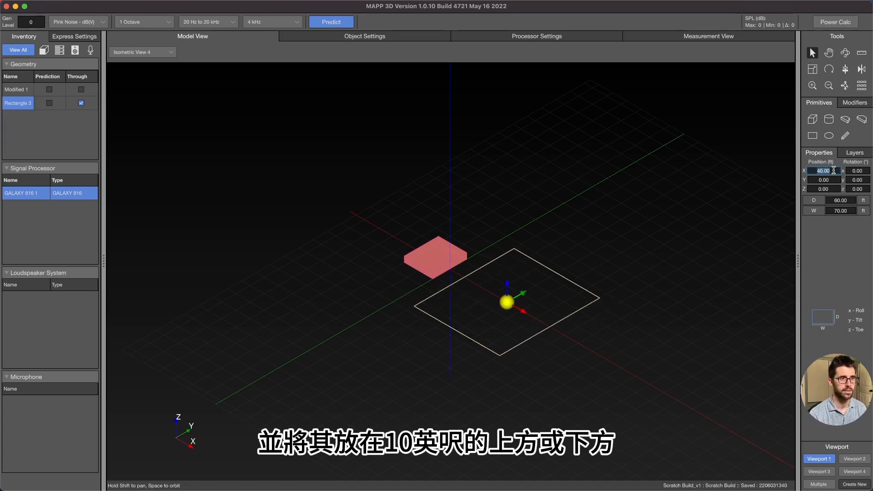
- Turn on Prediction for the audience rectangle and rename it Audience
left_click(26, 105)
double_click(27, 105)
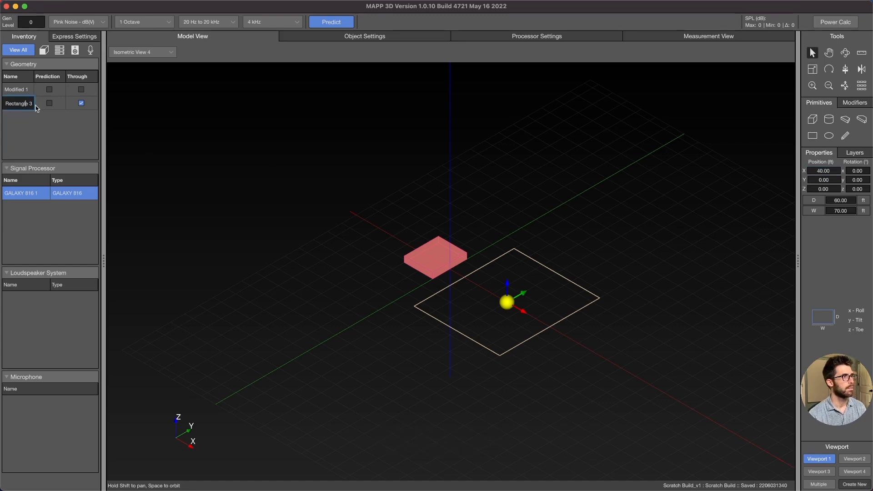
left_click(49, 102)
double_click(17, 103)
type("Audience")
- Rename the extruded stage block as Stage
left_click(20, 90)
double_click(20, 90)
type("Stage")
key("Return")
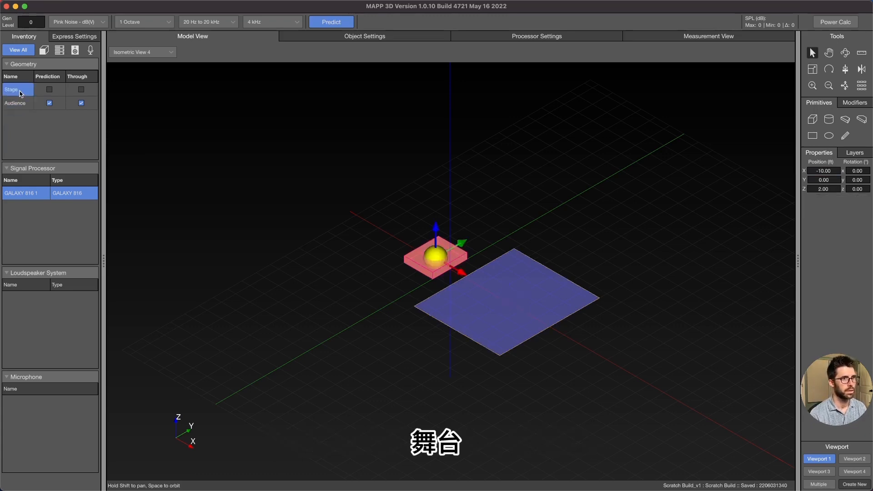
- Set the prediction offset of the Audience plane's face to 4 ft in its object settings and return to the model
left_click(20, 103)
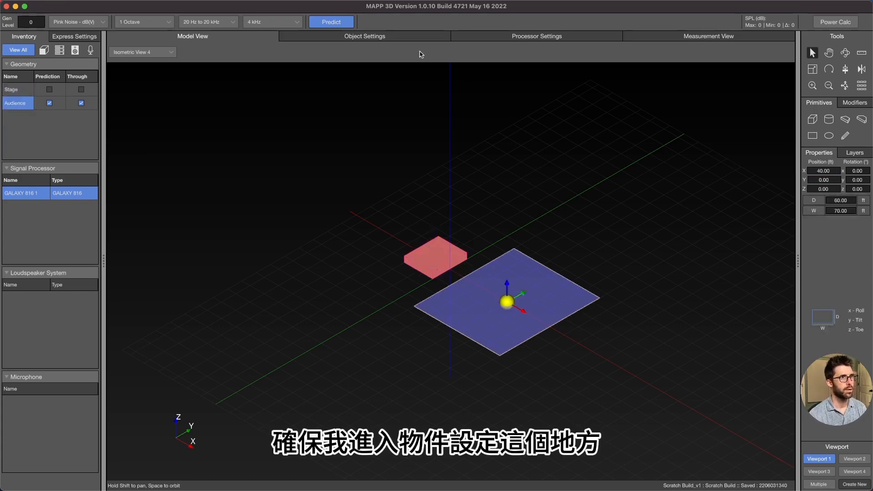
left_click(415, 37)
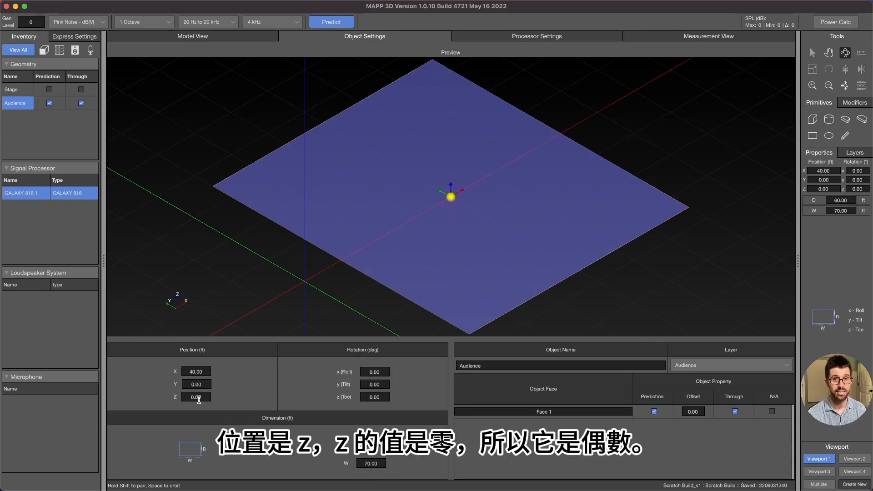
left_click(700, 409)
double_click(700, 409)
type("4")
key("Return")
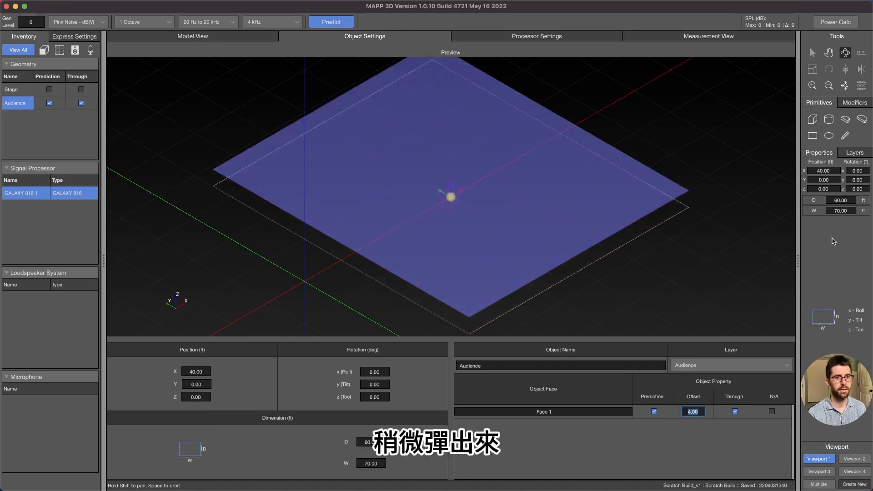
left_click(266, 36)
left_click(332, 158)
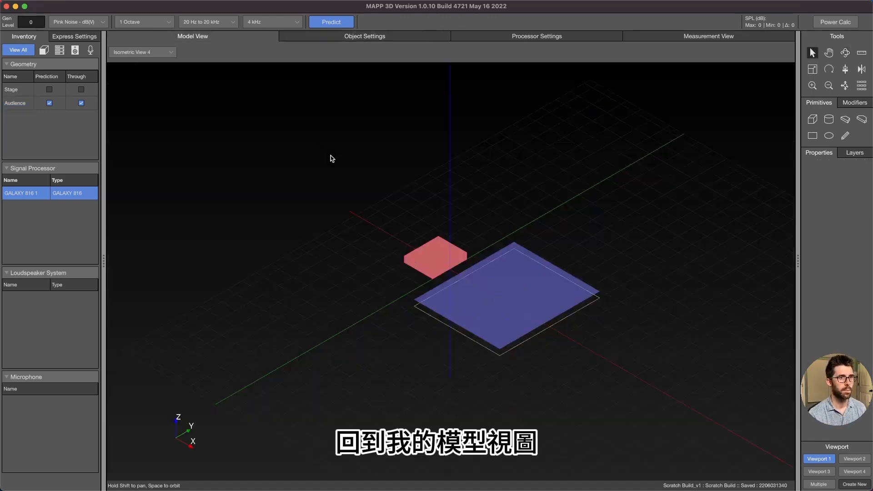
- Make Mains the active layer
scroll(332, 158, "up", 3)
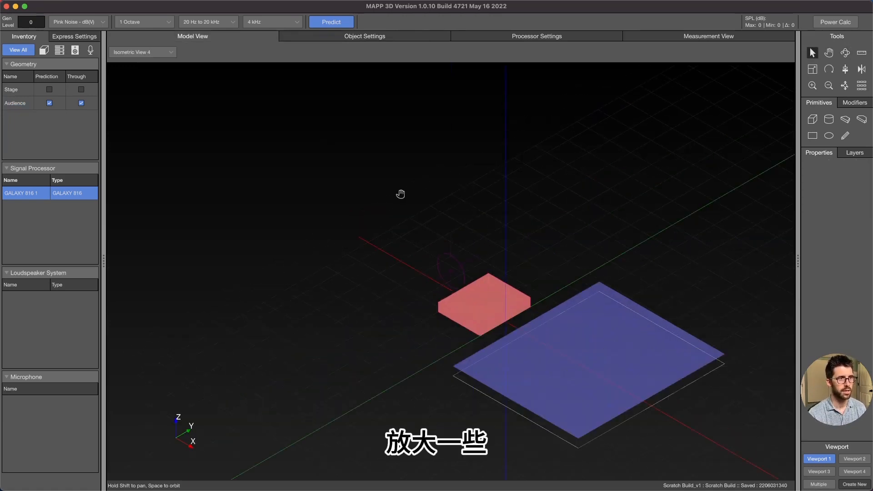
left_click_drag(507, 227, 488, 163, "shift")
scroll(431, 198, "up", 2)
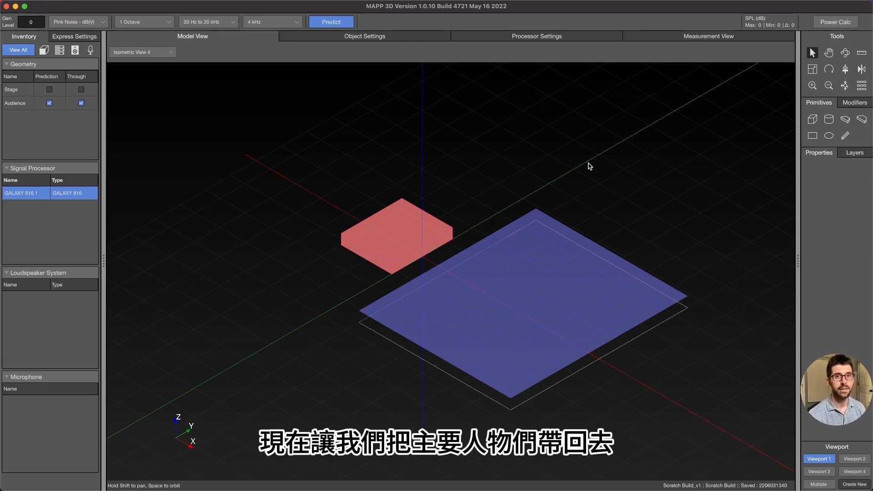
left_click(864, 154)
triple_click(824, 174)
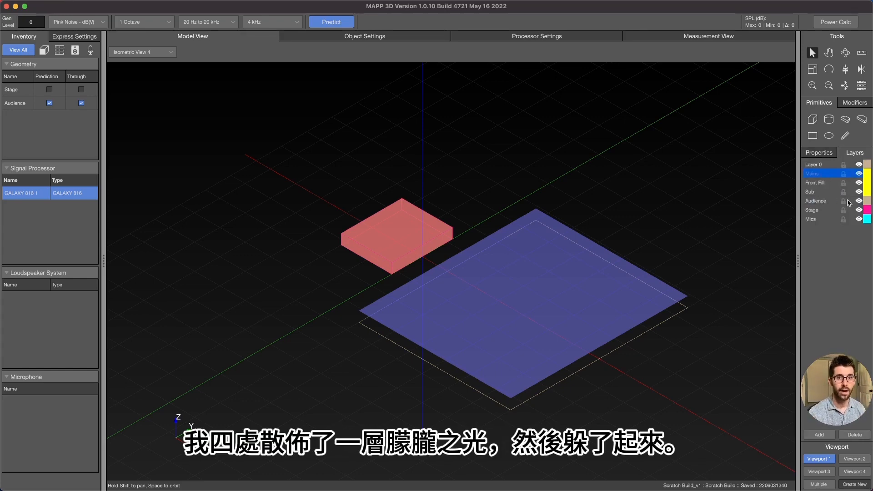
- Toggle the visibility of the Stage and Audience layers off and back on
left_click(858, 210)
left_click(858, 210)
left_click(859, 201)
left_click(858, 201)
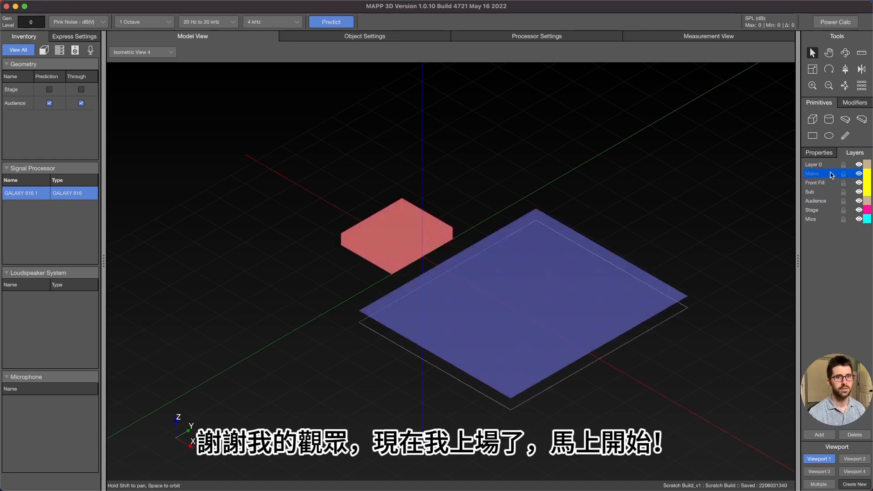
- Insert an individual UPQ-D1 loudspeaker on the Mains layer, using Output Channel 1 and an X position of -3 ft
right_click(495, 201)
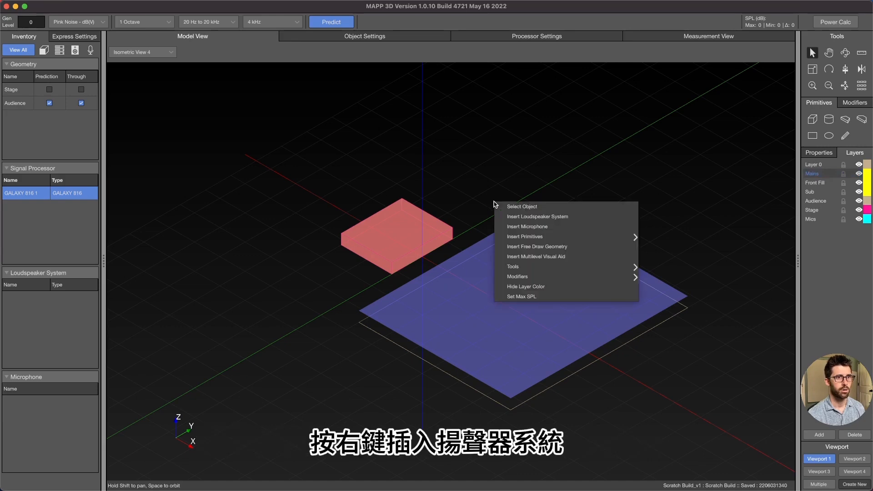
left_click(539, 217)
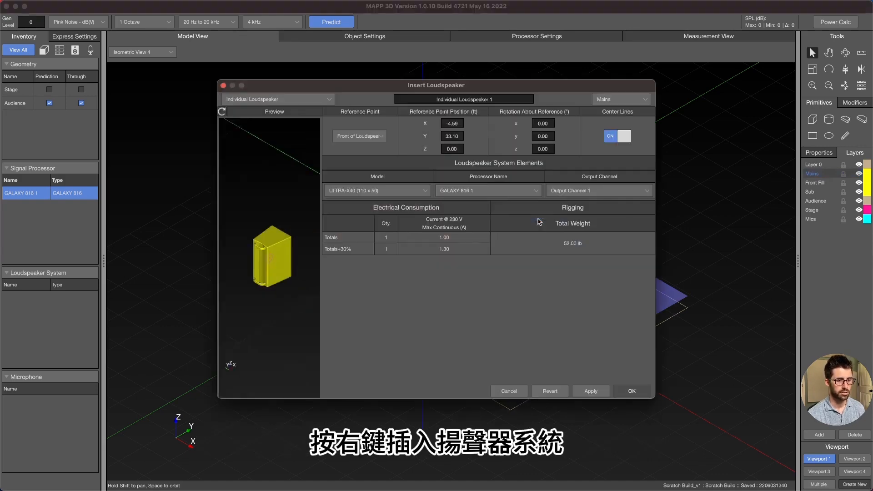
left_click(390, 195)
scroll(382, 272, "down", 4)
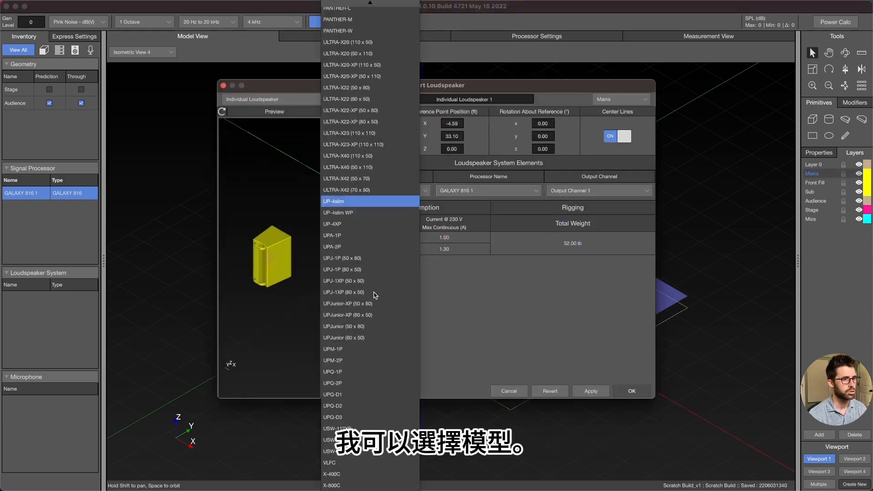
left_click(368, 394)
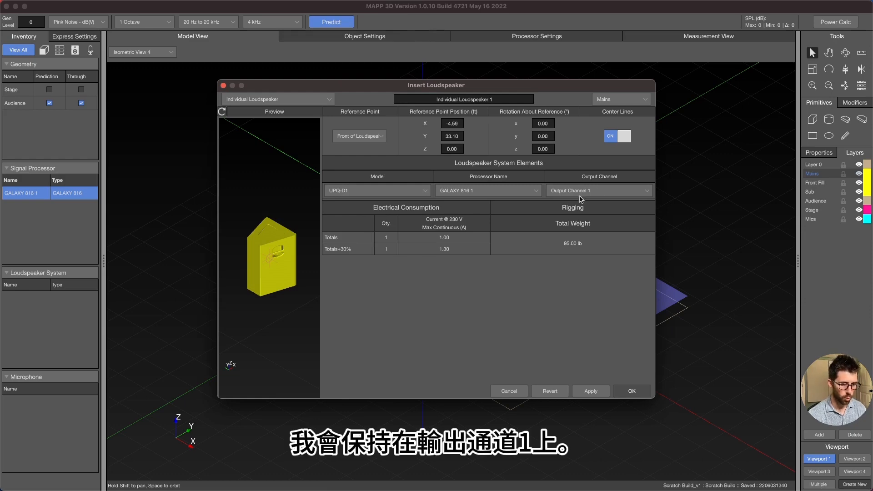
double_click(459, 123)
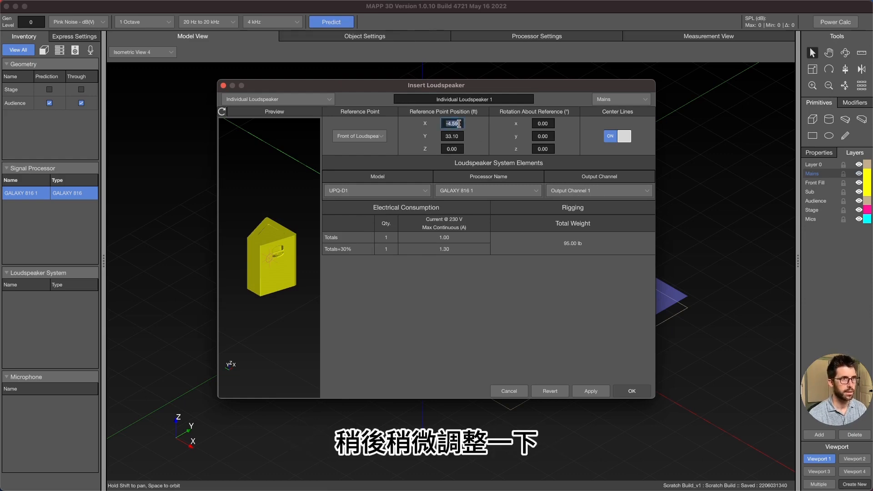
key("Return")
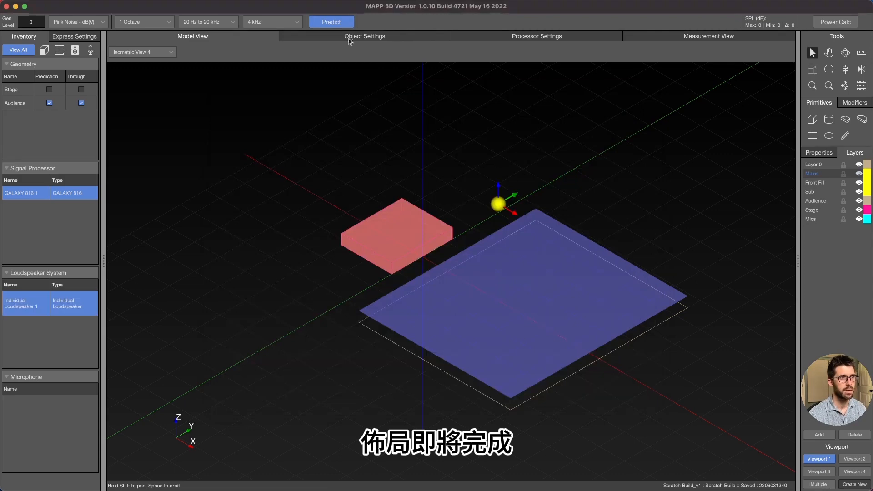
- Position the first main loudspeaker at Y -19.5 ft and Z 20 ft, and tilt it 8.5° about y
left_click(345, 38)
double_click(438, 86)
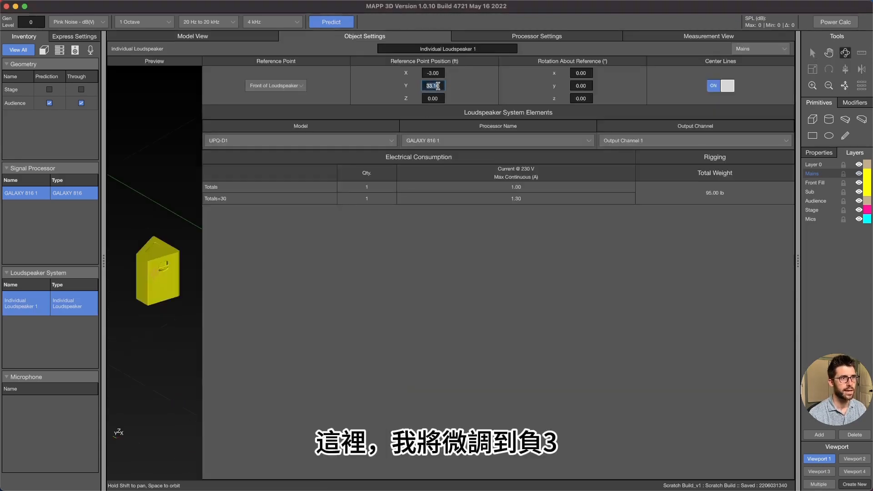
type("-19.5")
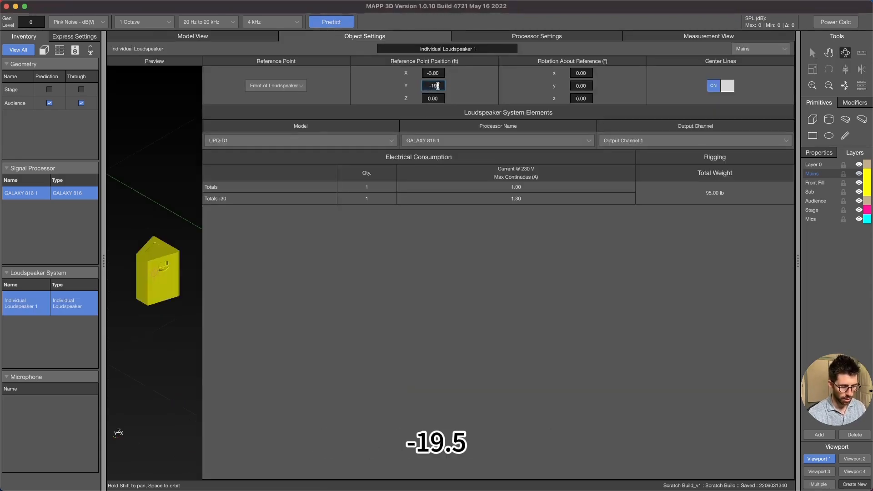
key("Tab")
type("20")
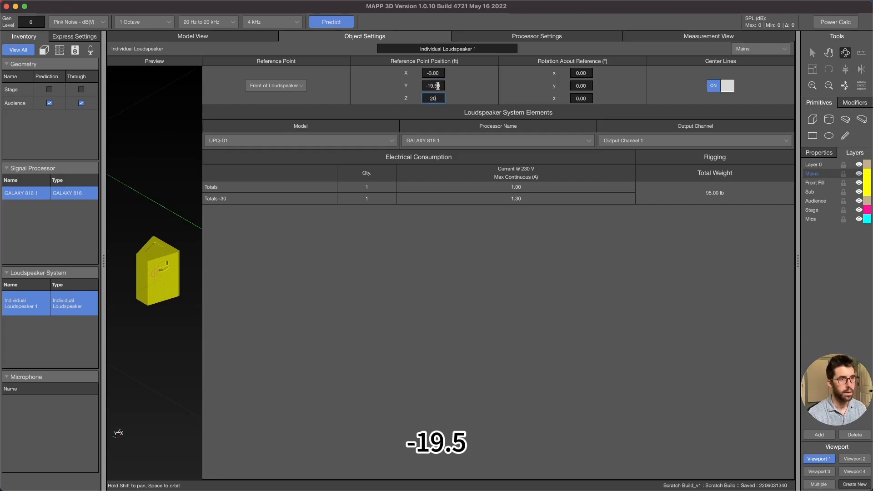
double_click(586, 86)
type("8.5")
key("Return")
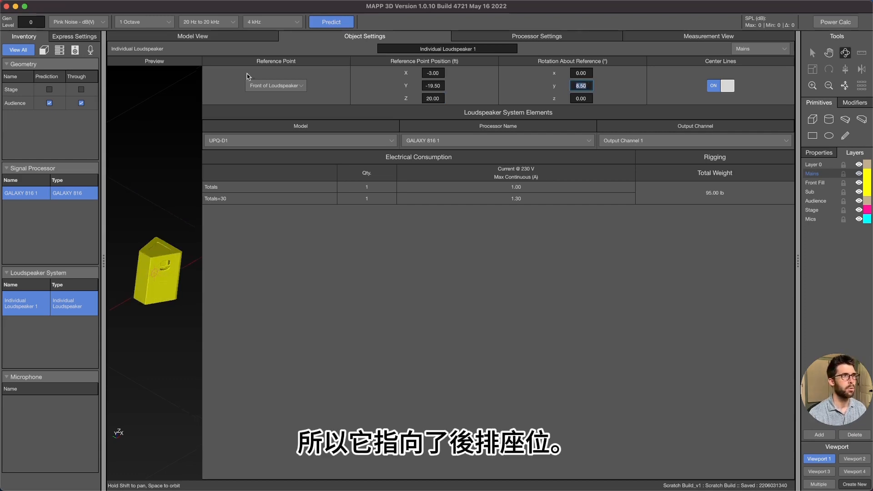
- Check the first loudspeaker's center line setting and show center lines in the model view
left_click(213, 36)
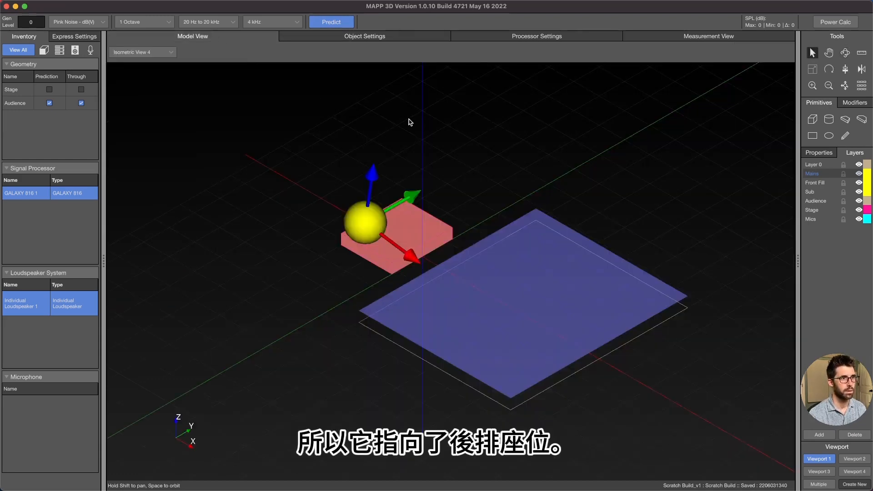
left_click(434, 127)
left_click(363, 222)
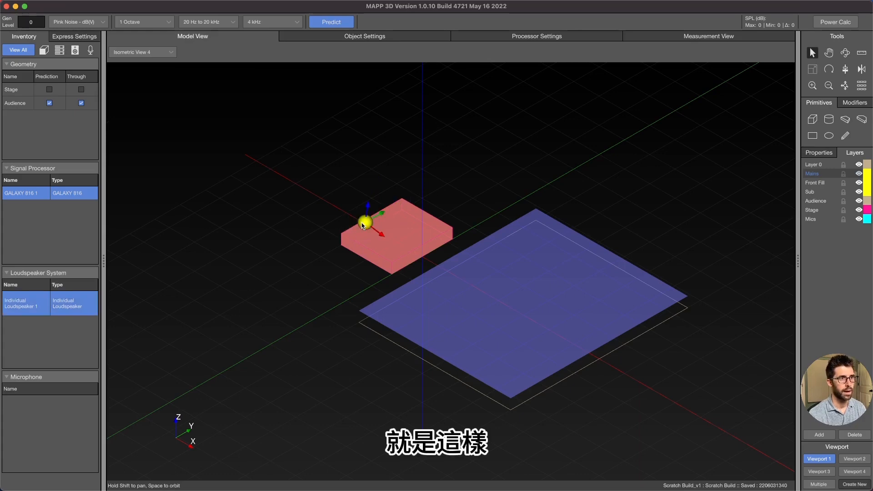
left_click(366, 40)
left_click(725, 86)
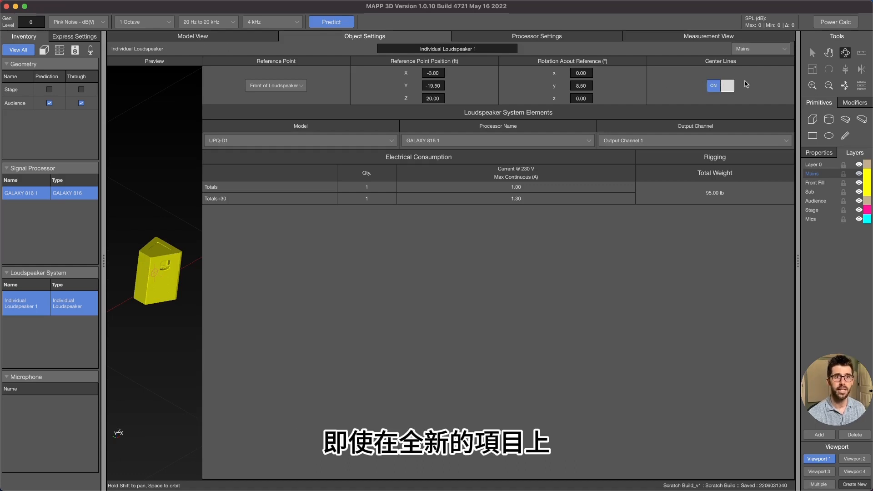
left_click(190, 38)
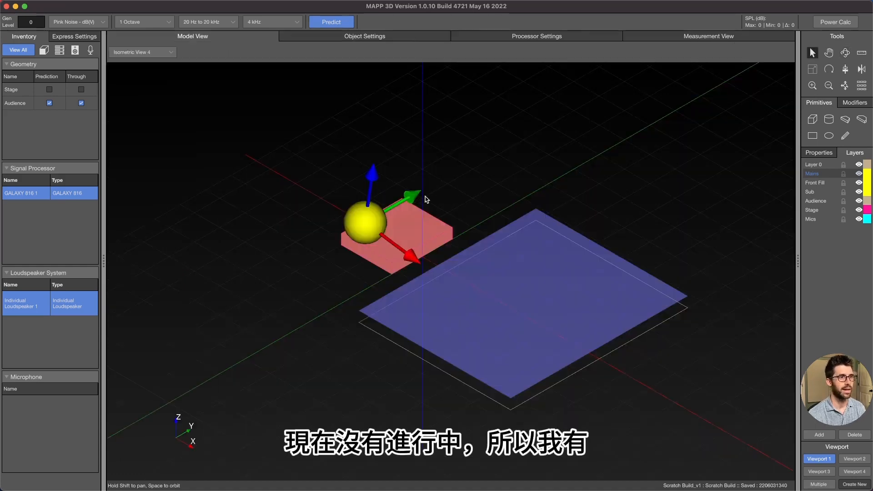
left_click(426, 196)
right_click(440, 189)
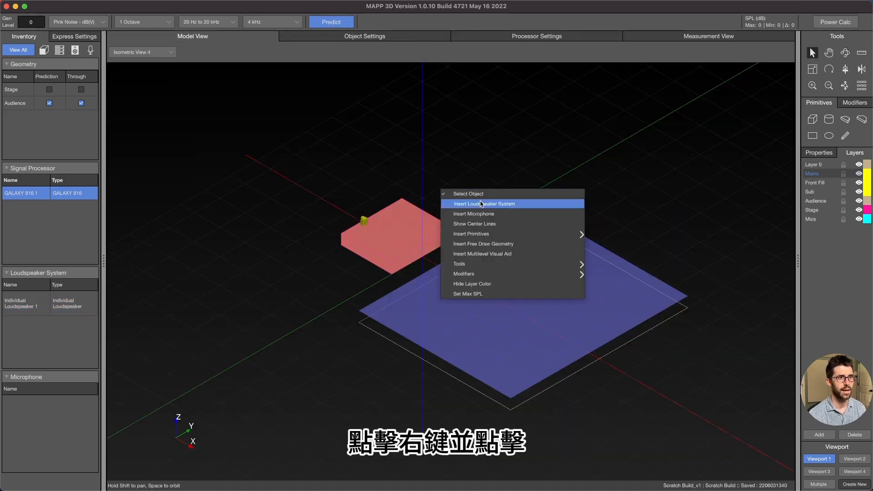
left_click(472, 223)
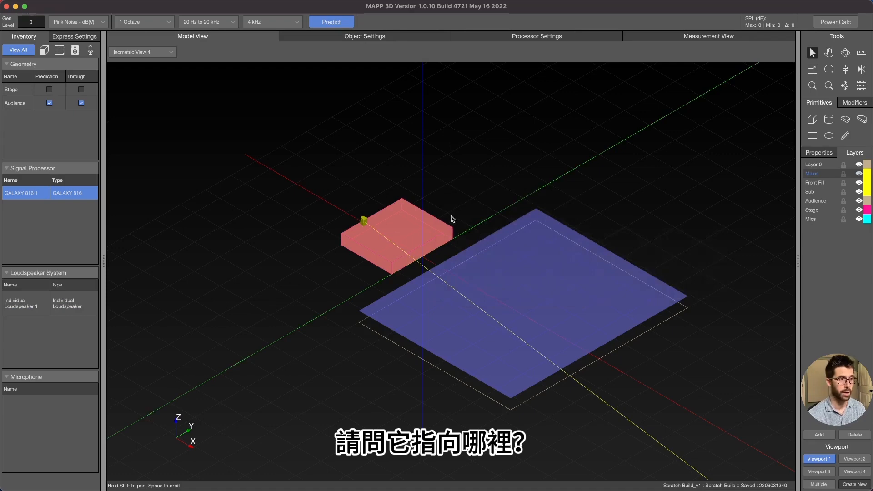
- Insert a second individual UPQ-D1 loudspeaker on the Mains layer and assign it to Output Channel 2
right_click(481, 193)
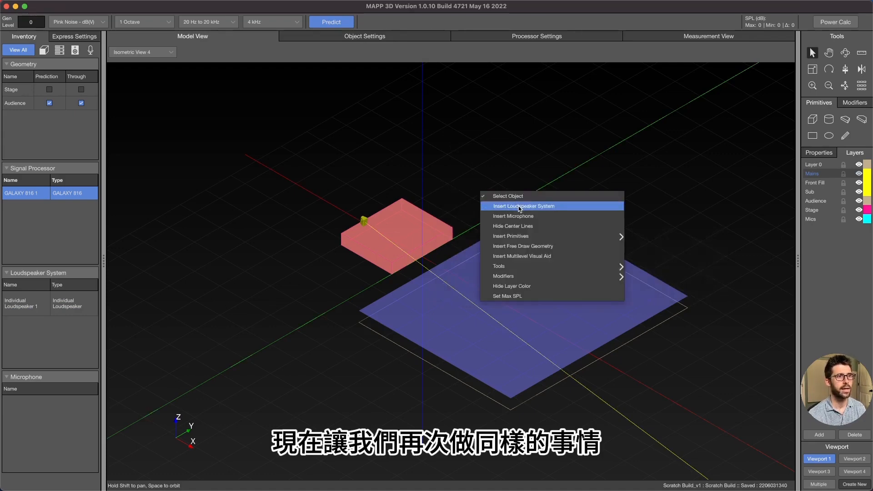
left_click(507, 203)
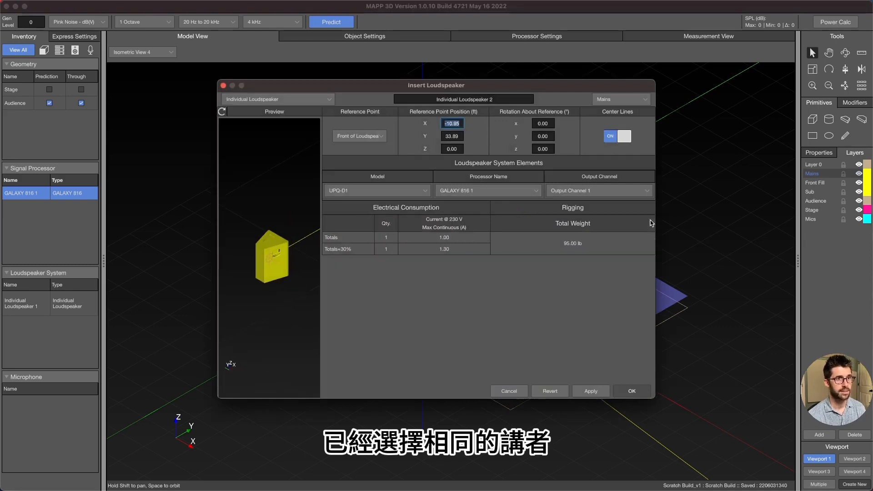
left_click(645, 190)
left_click(640, 201)
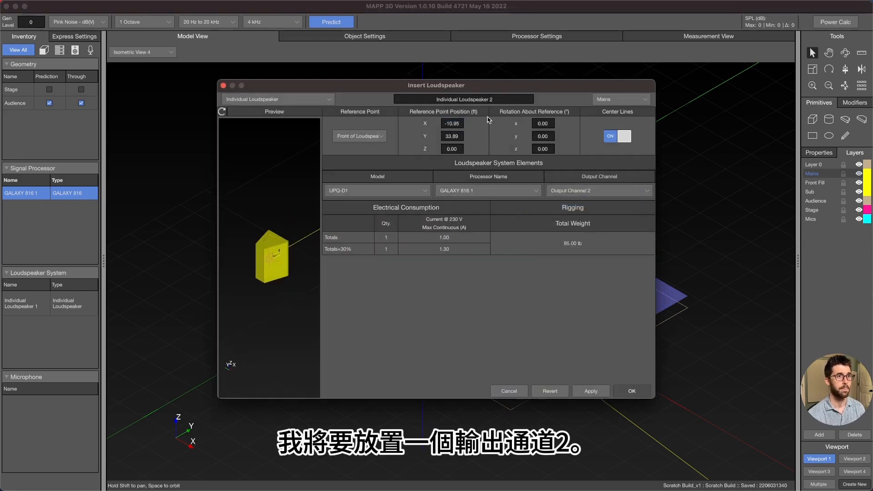
- Set the second main loudspeaker's reference position to X -3 ft, Y 19.5 ft and Z 20 ft
left_click(460, 124)
type("-3")
key("Tab")
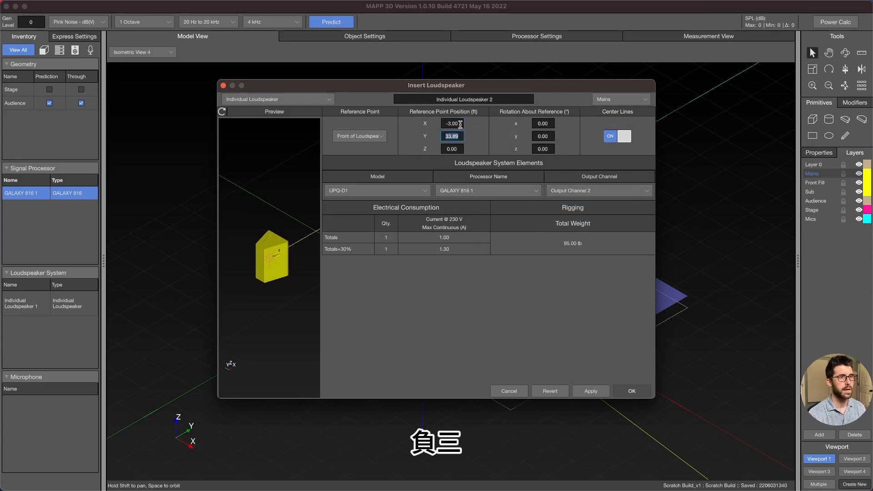
type("19.5")
key("Tab")
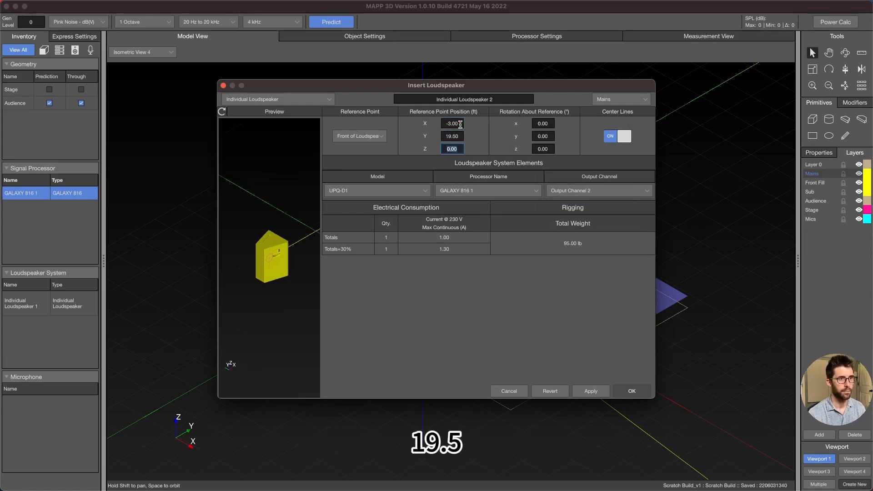
type("20")
key("Tab")
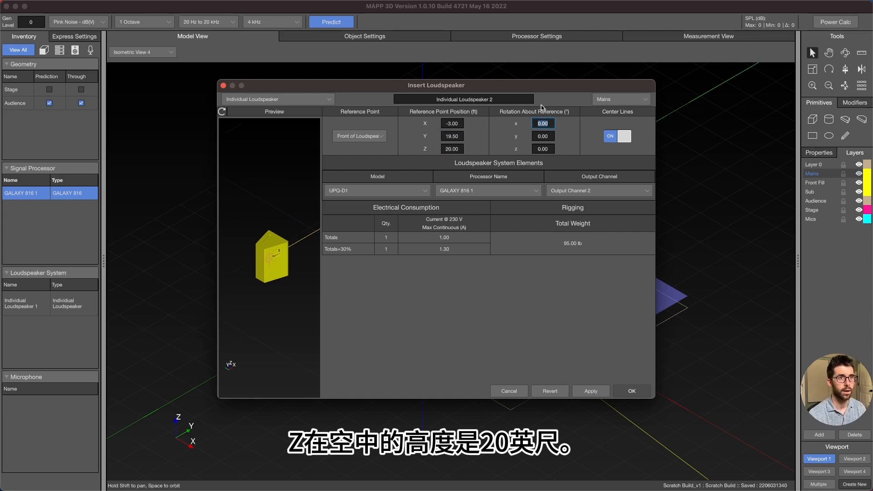
- Tilt the second main loudspeaker 8.5° about y and finish inserting it
left_click(549, 136)
type("8.5")
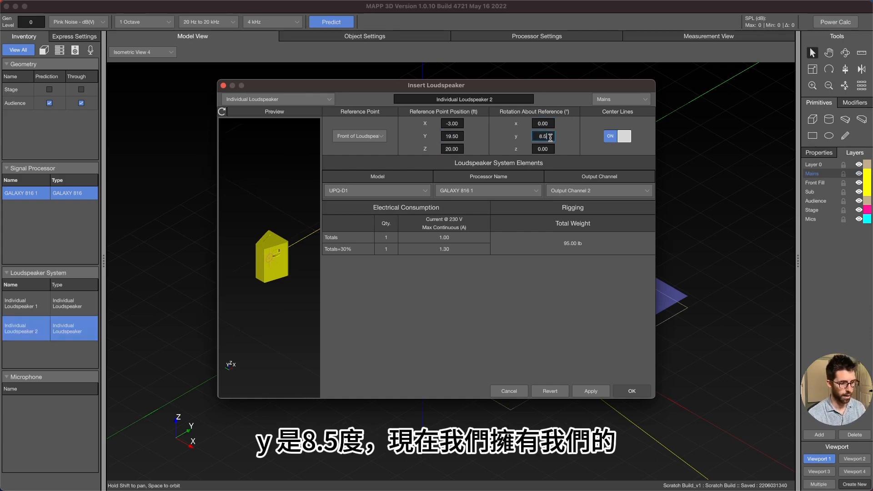
key("Return")
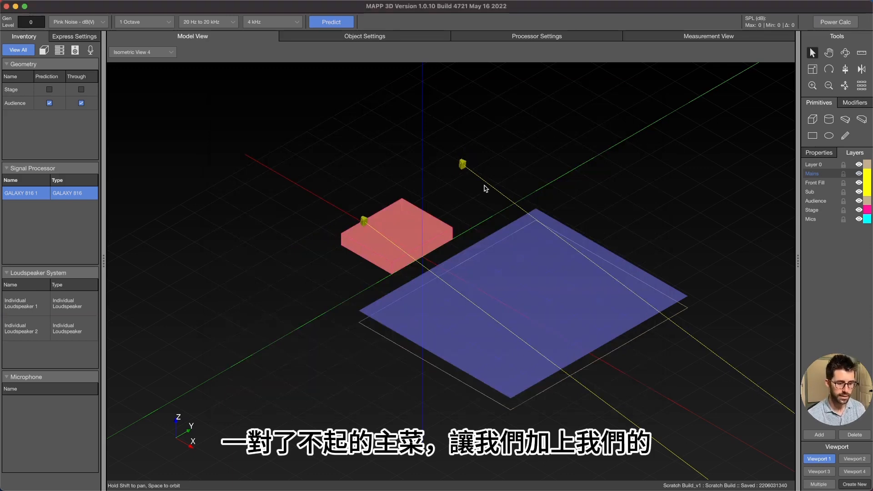
- Insert an individual ULTRA-X20 (50 x 110) loudspeaker on the Front Fill layer with 0° rotation about y
left_click(826, 182)
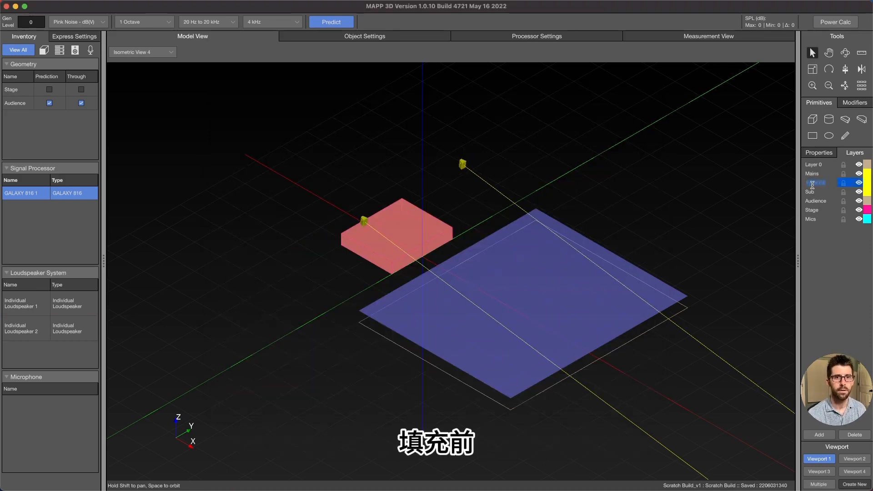
right_click(364, 183)
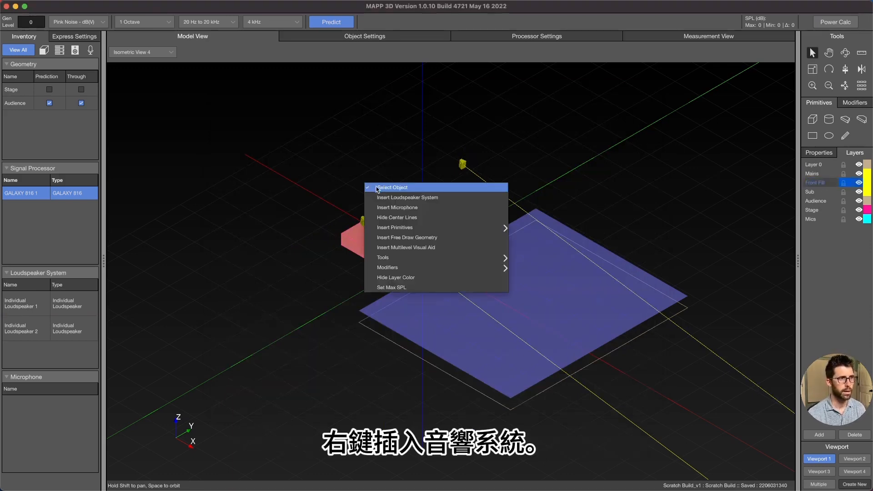
key("Return")
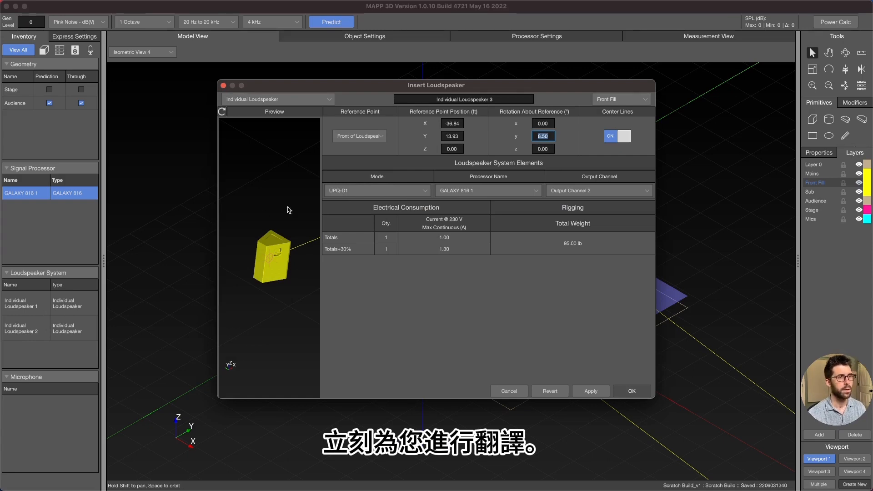
left_click(405, 190)
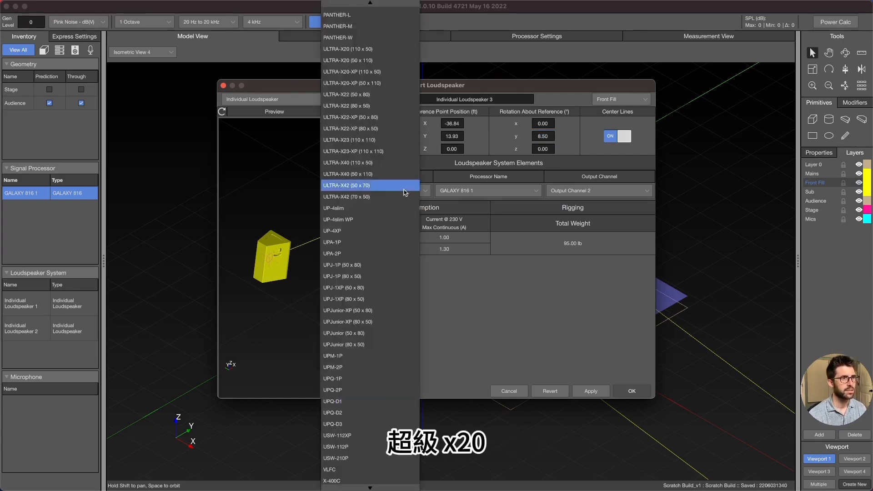
left_click(400, 61)
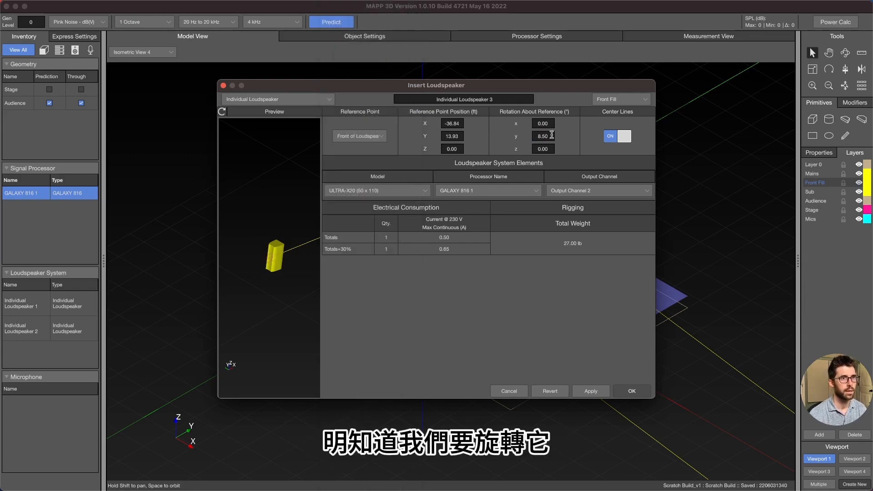
key("Return")
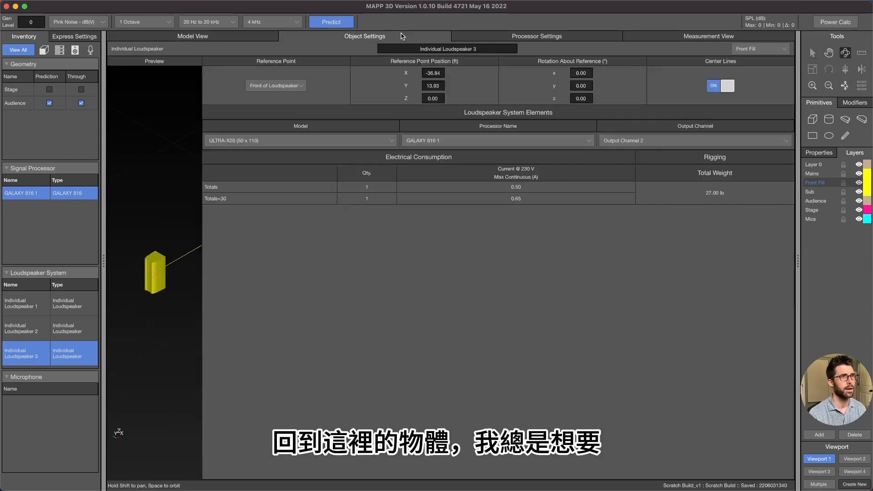
- Rotate the front fill loudspeaker 90° about x in its object settings
left_click(404, 36)
left_click(587, 84)
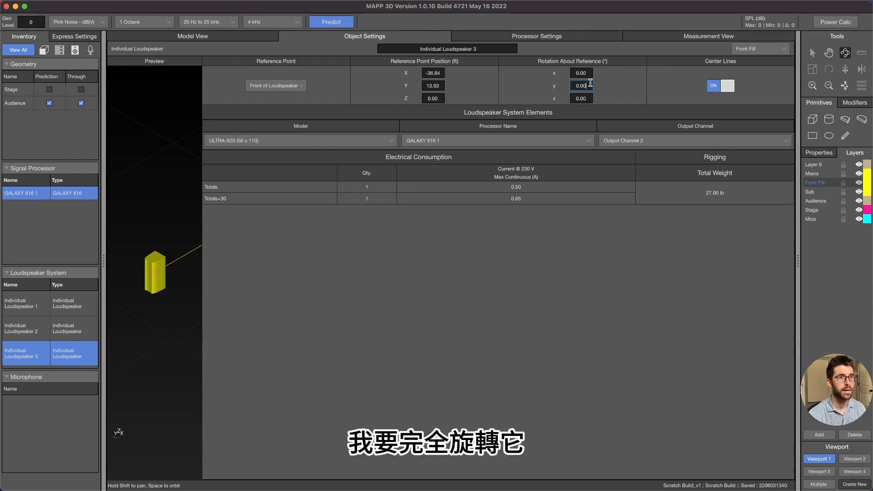
left_click(586, 72)
type("90")
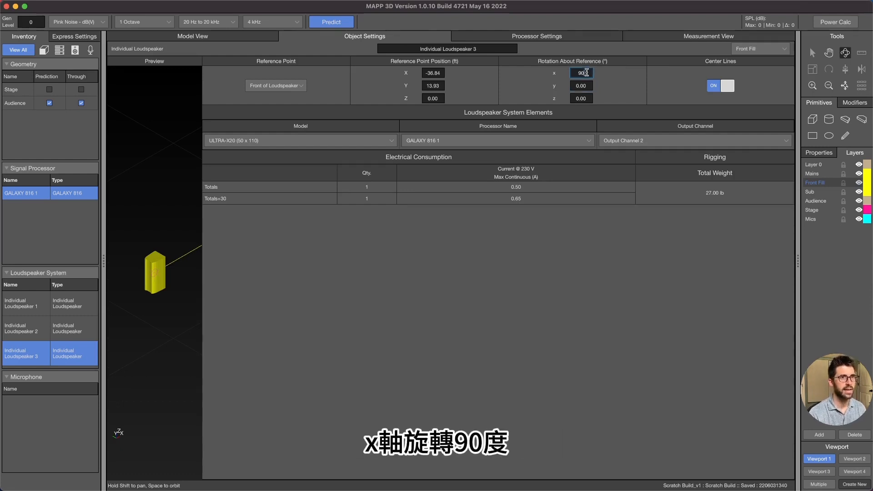
- Set the front fill's reference position to X 0, Y 0 and Z 5 ft, and check its placement in the model view
left_click(431, 73)
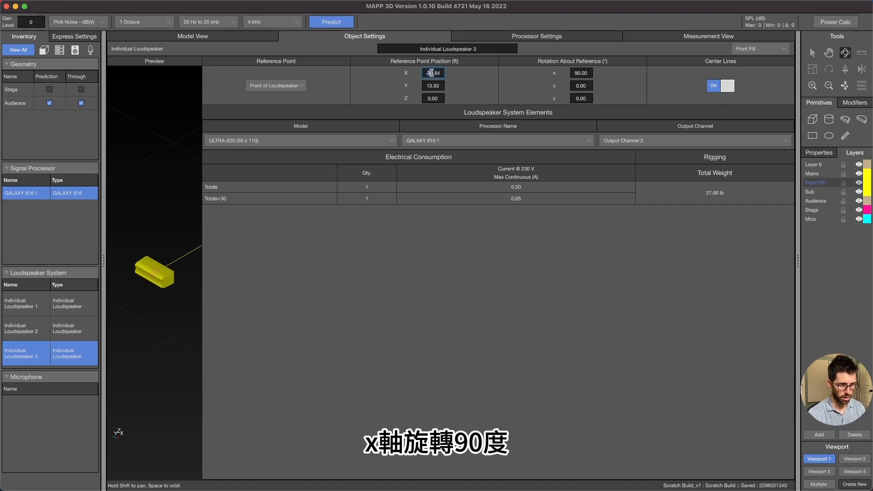
type("0")
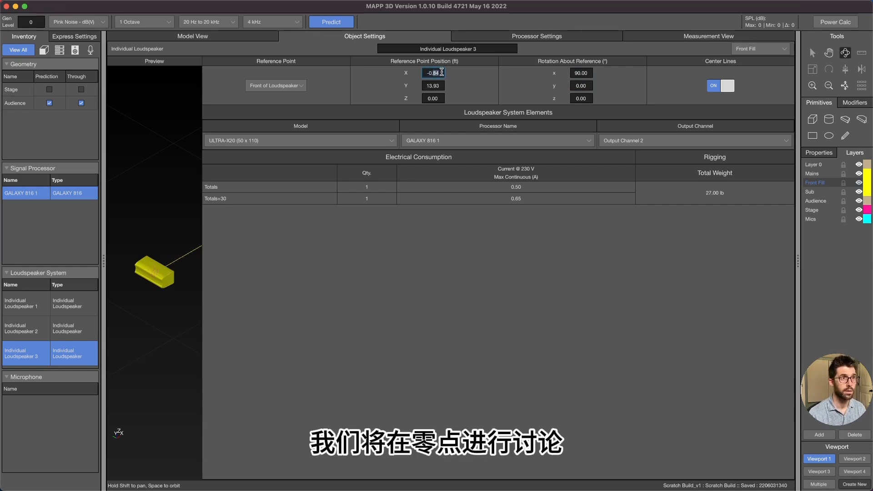
type("0")
left_click(441, 86)
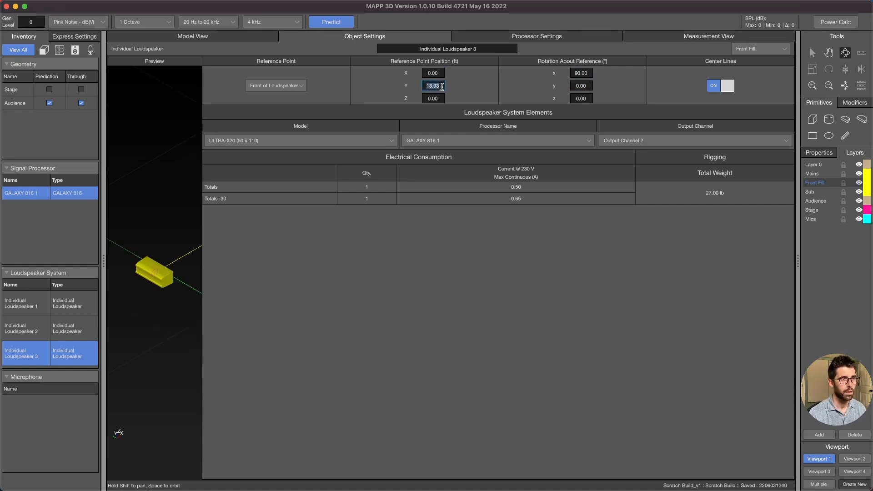
type("0")
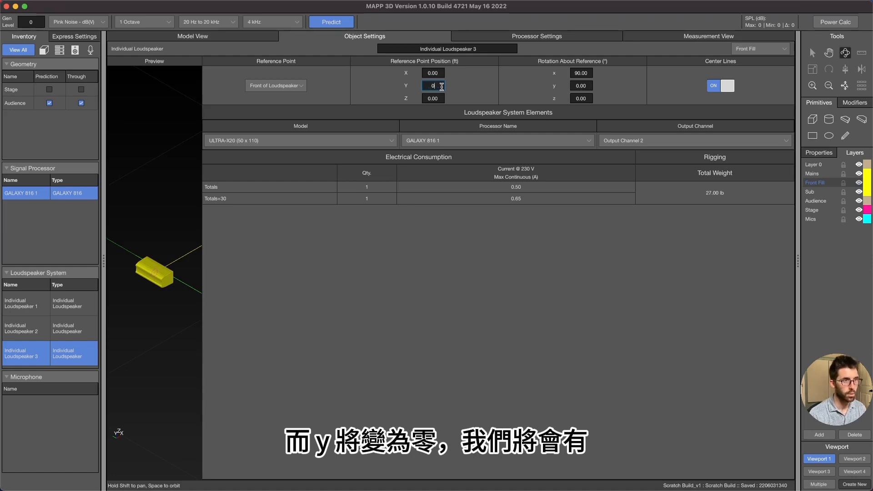
left_click(441, 98)
type("5")
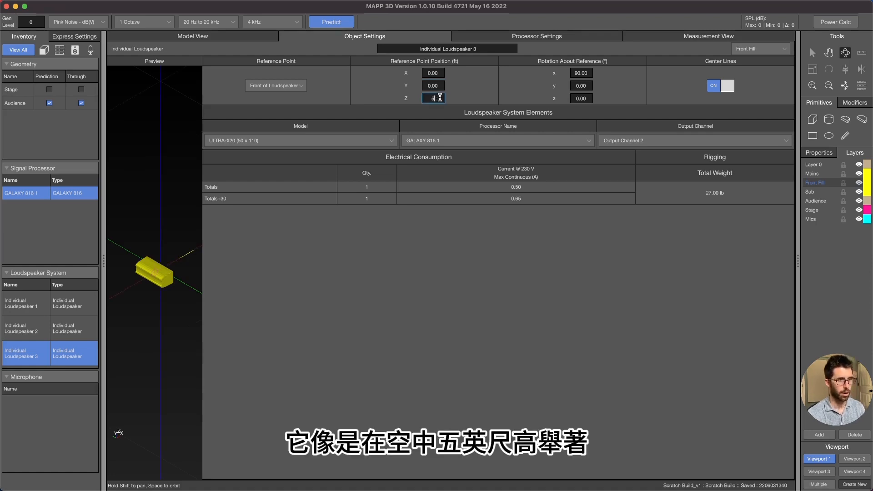
left_click(249, 38)
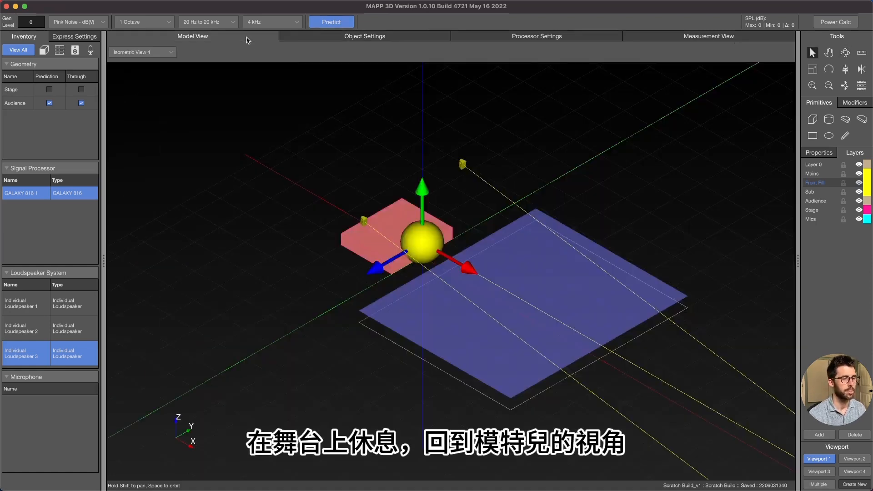
left_click(402, 136)
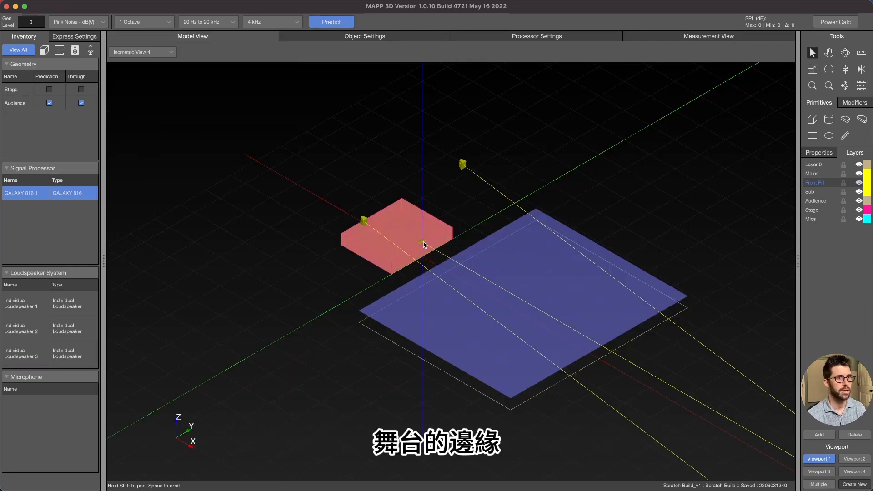
left_click(424, 243)
left_click(373, 121)
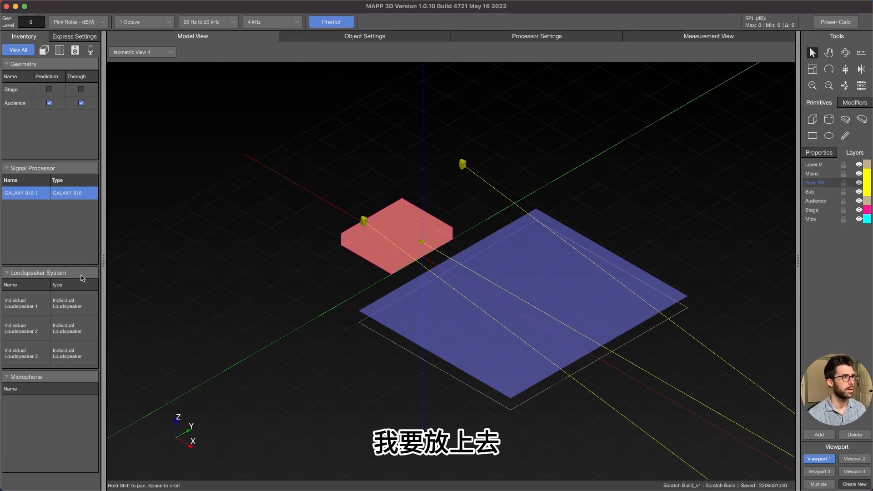
- Rename the front fill loudspeaker as FF in the loudspeaker system inventory
left_click(27, 355)
double_click(26, 355)
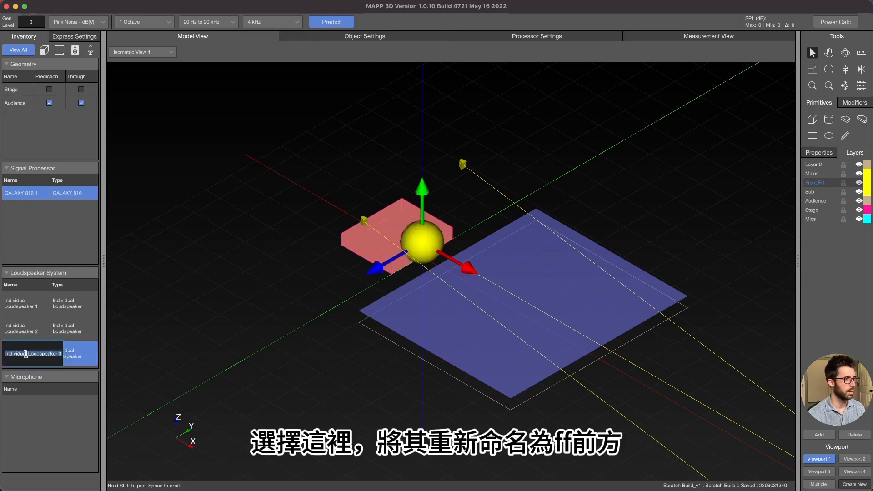
type("FF")
key("Return")
- Rename Individual Loudspeaker 1 as Mains L and Individual Loudspeaker 2 as Mains R
double_click(32, 308)
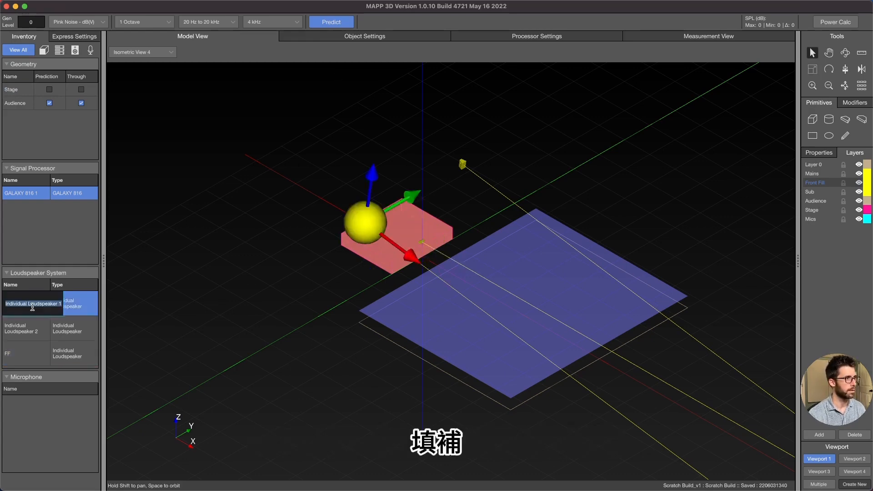
type("Mains")
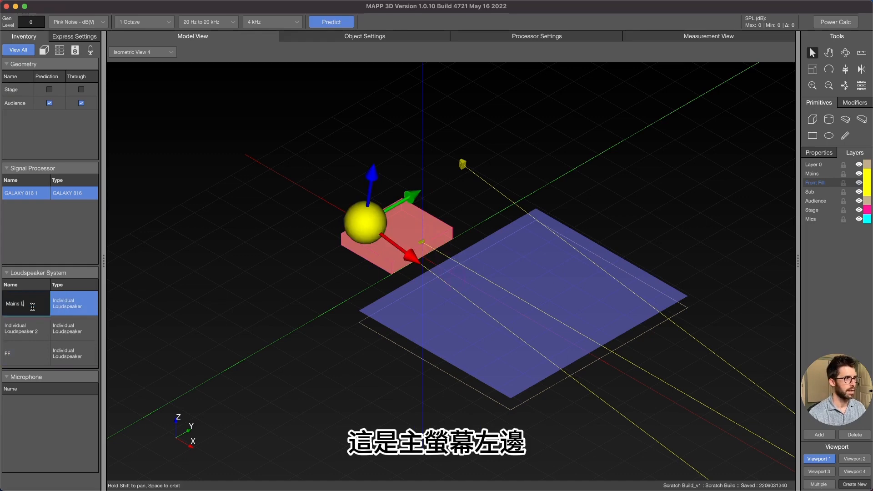
type(" L")
key("Return")
type("Mains R")
key("Return")
left_click(222, 256)
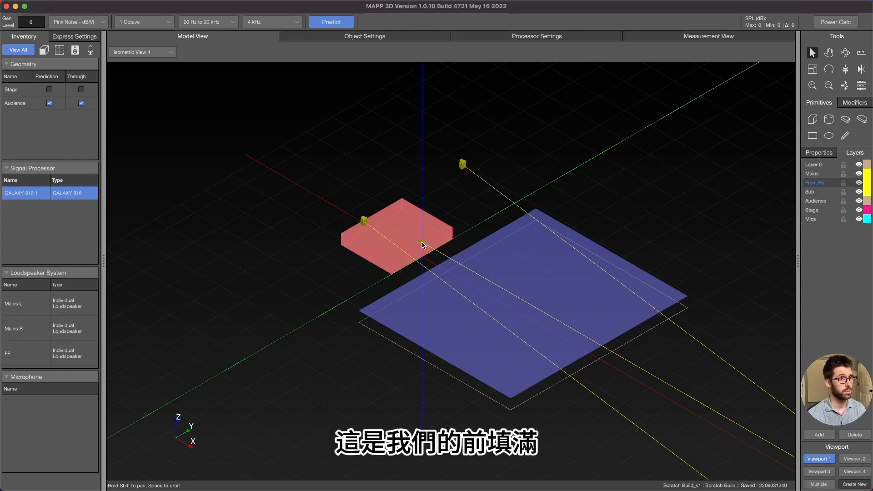
- Assign the FF loudspeaker to Output Channel 3 and return to the model view with nothing selected
left_click(82, 353)
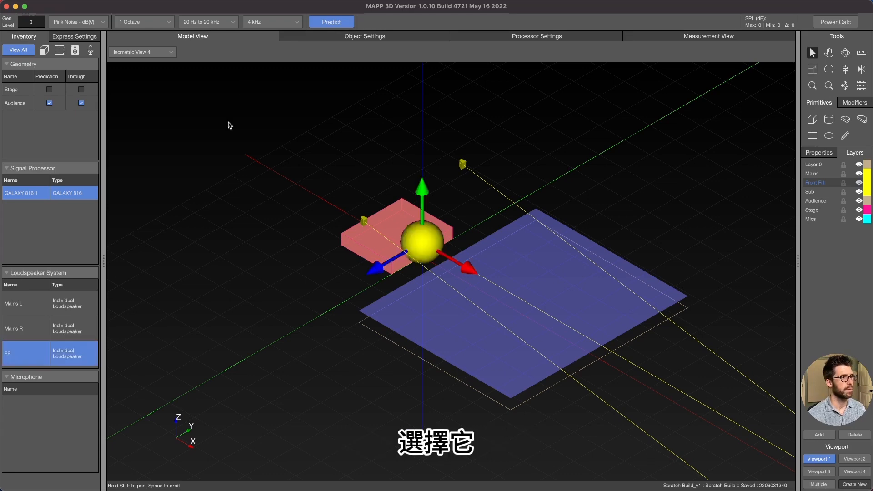
left_click(341, 38)
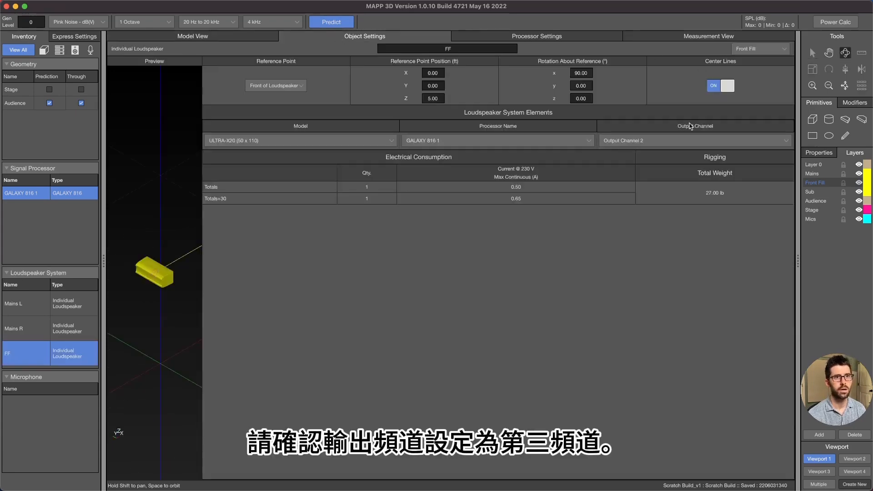
left_click(676, 141)
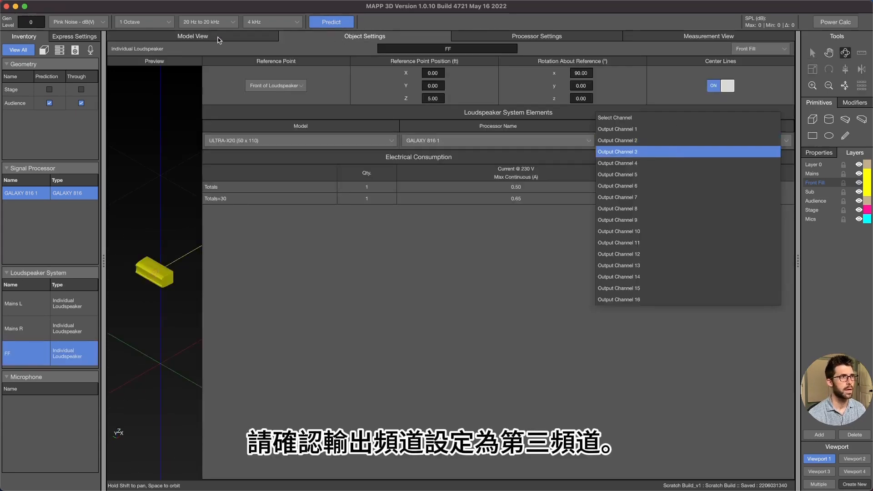
left_click(673, 149)
key("super+1")
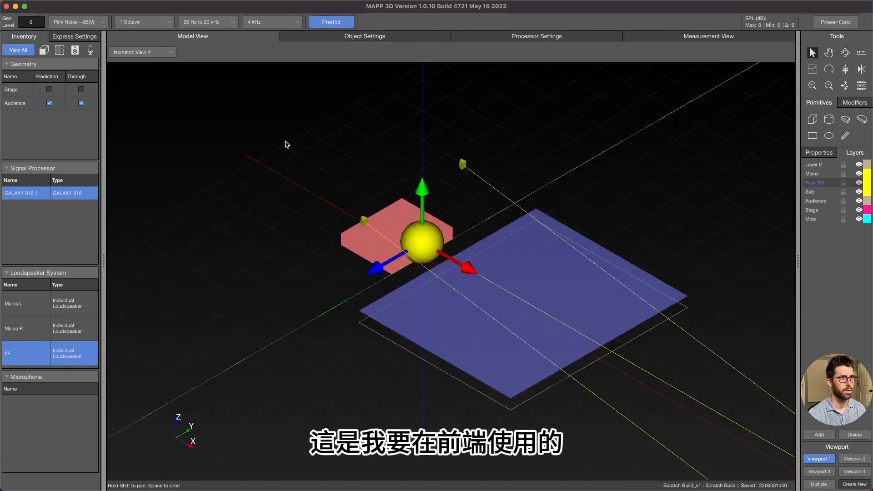
left_click(285, 141)
- Set up a new individual 750-LFC loudspeaker for insertion and assign it to Output Channel 4 of GALAXY 816 1
right_click(448, 212)
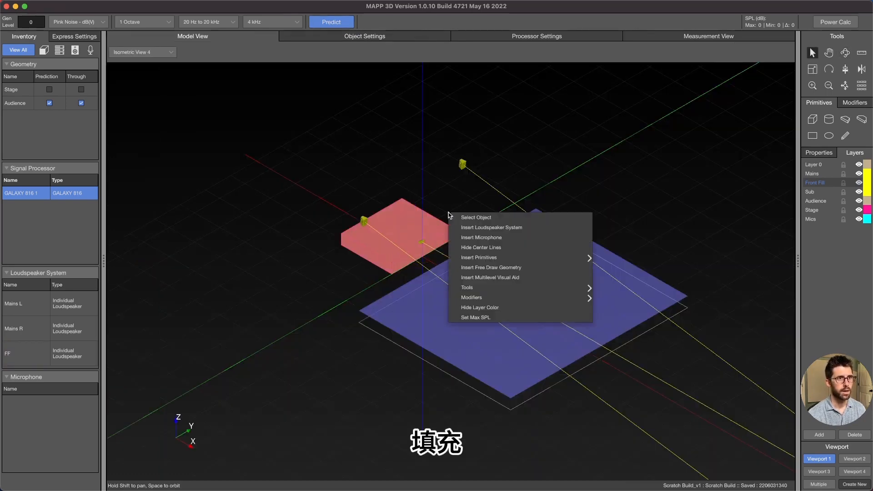
left_click(474, 227)
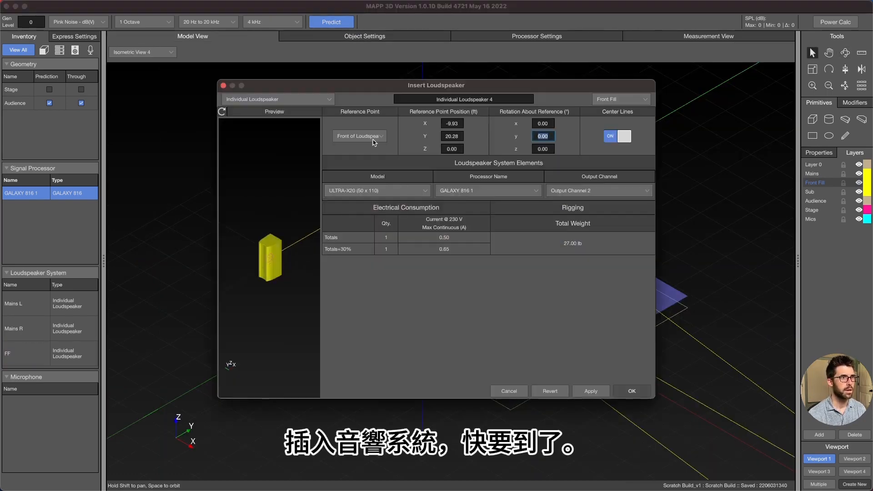
left_click(372, 196)
scroll(380, 280, "up", 3)
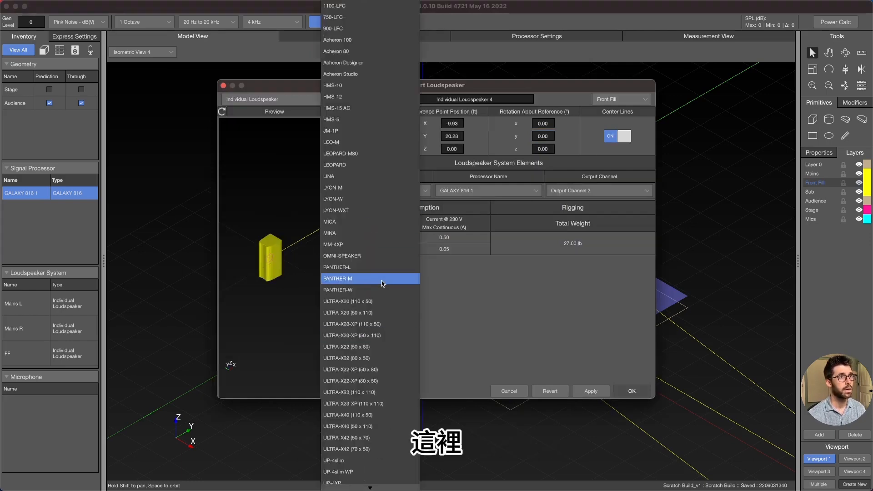
left_click(338, 17)
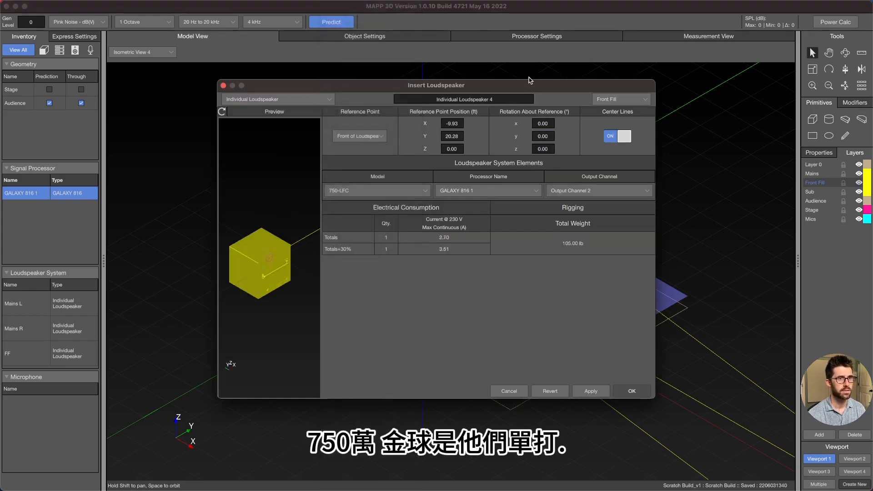
left_click(584, 190)
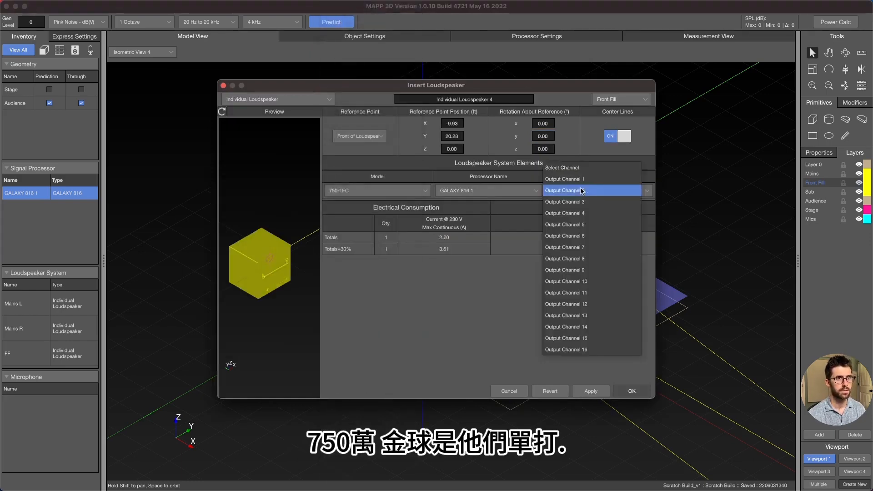
left_click(589, 212)
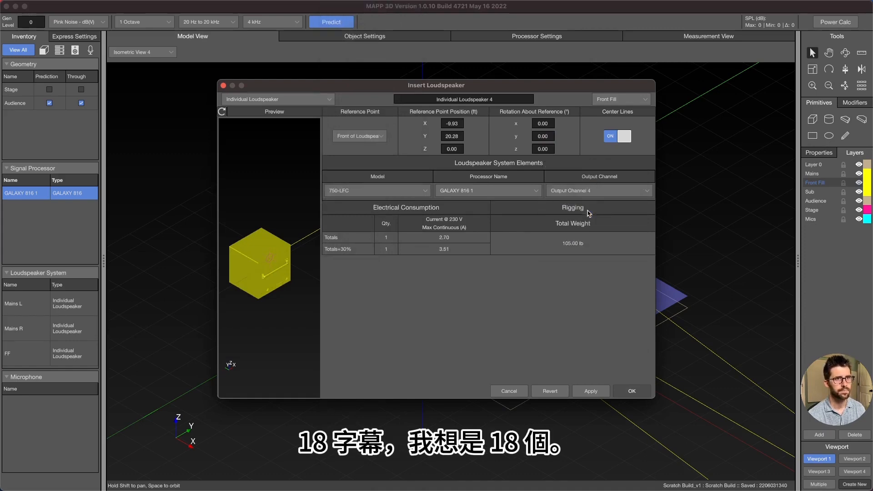
- Position the 750-LFC subwoofer at X -2, Y 0, Z 20 ft, insert it, and clear the selection
double_click(461, 125)
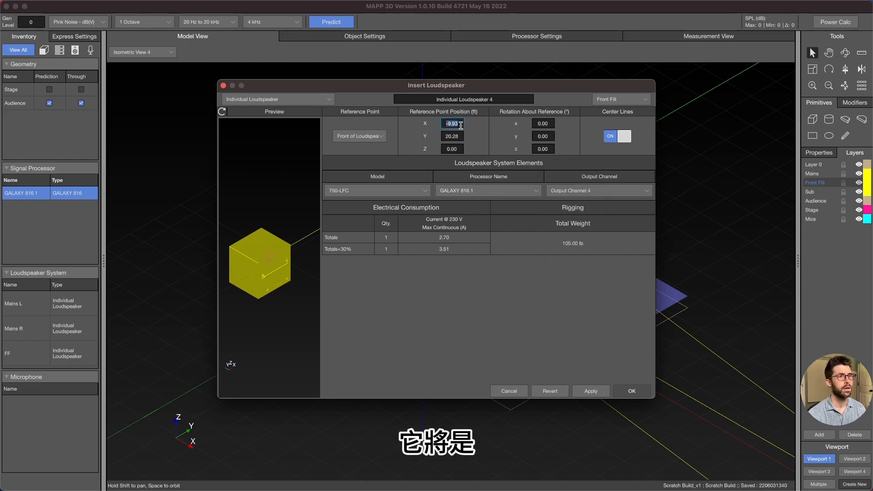
type("-2")
left_click(461, 137)
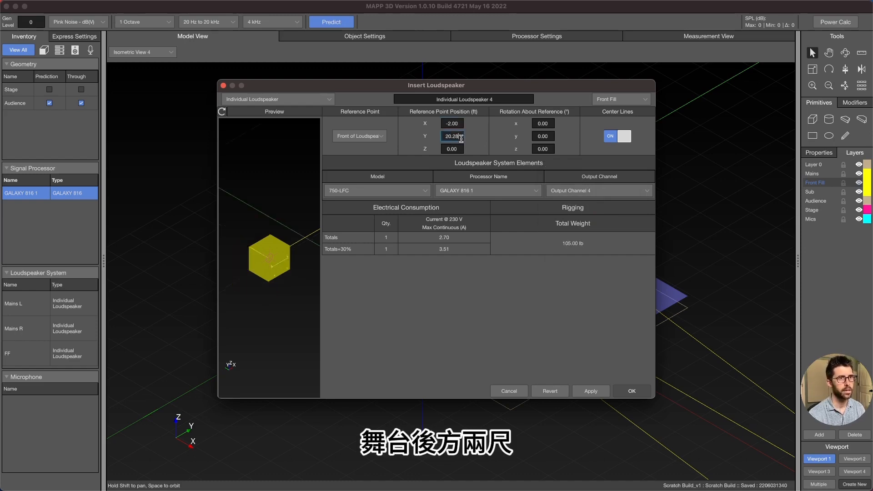
type("0")
left_click(463, 149)
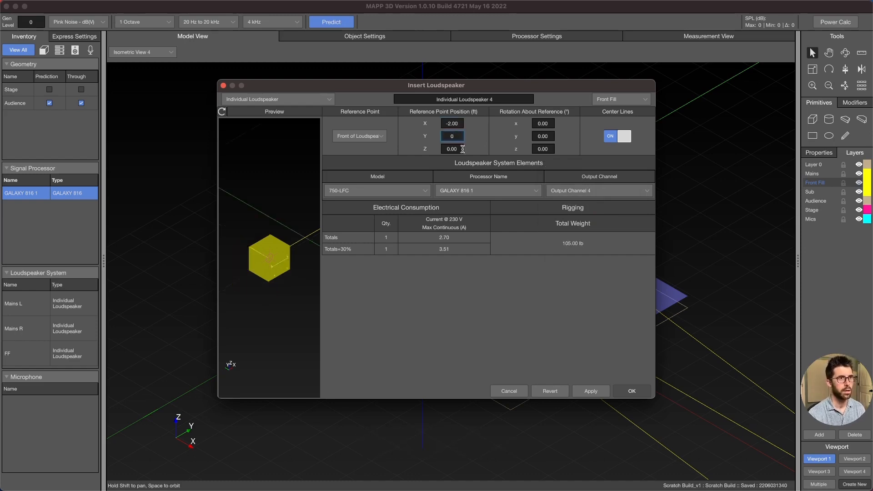
type("20")
left_click(630, 391)
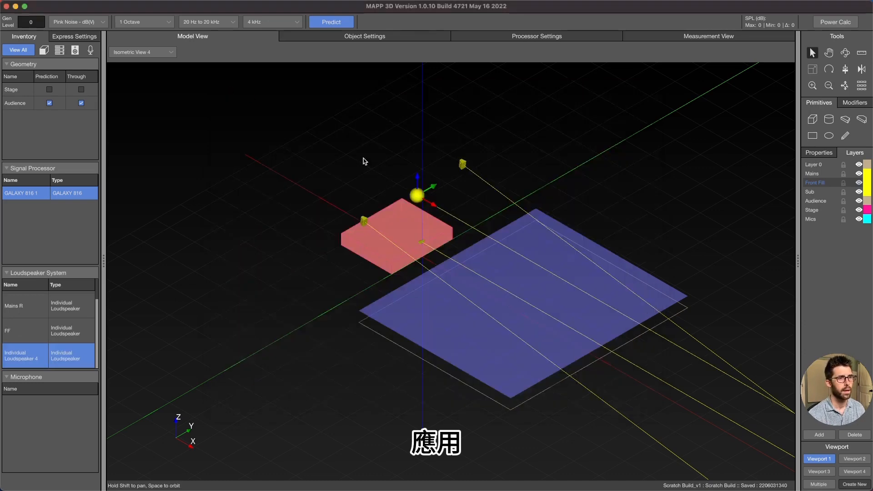
left_click(364, 160)
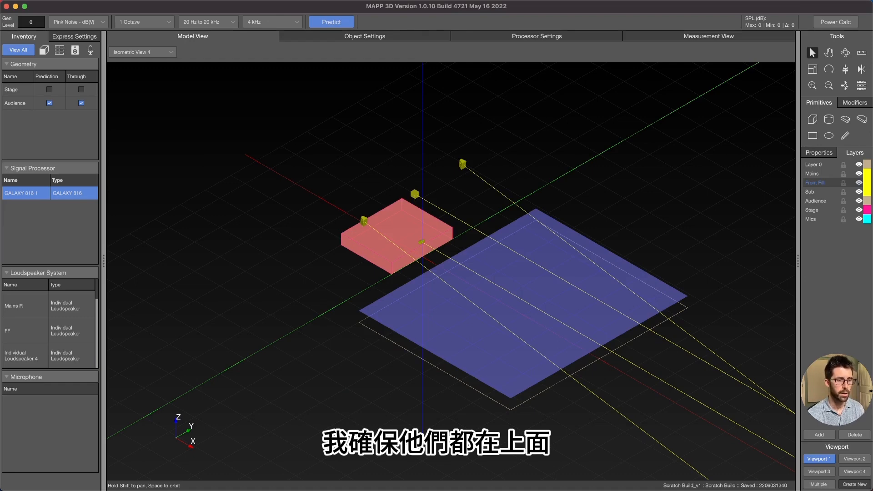
- Label output channels 1 to 4 of the GALAXY 816 1 processor as Mains L, Mains R, FF and Sub
left_click(537, 38)
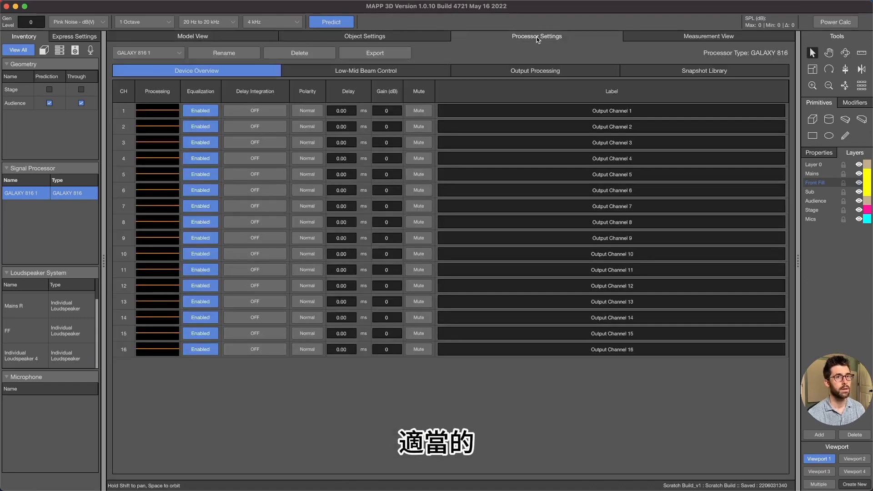
double_click(626, 109)
type("Mains L")
key("Return")
double_click(634, 127)
type("Mains R")
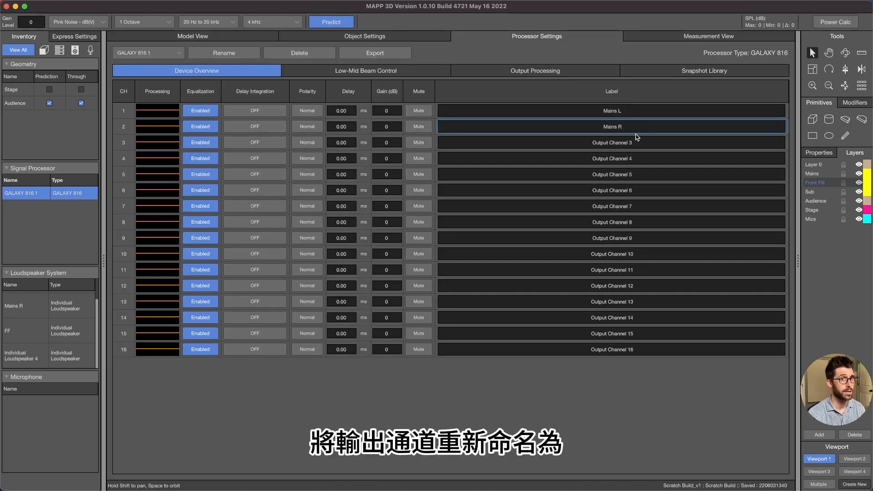
key("Return")
double_click(637, 142)
type("FF")
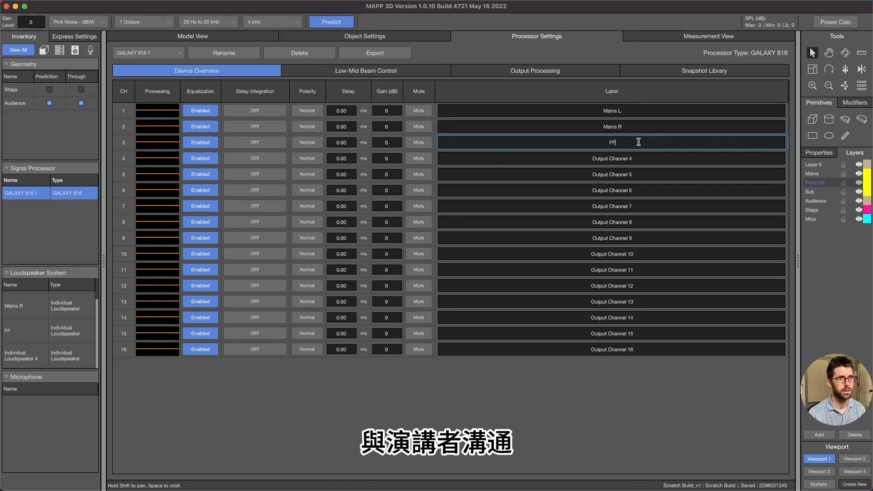
double_click(638, 158)
type("Sub")
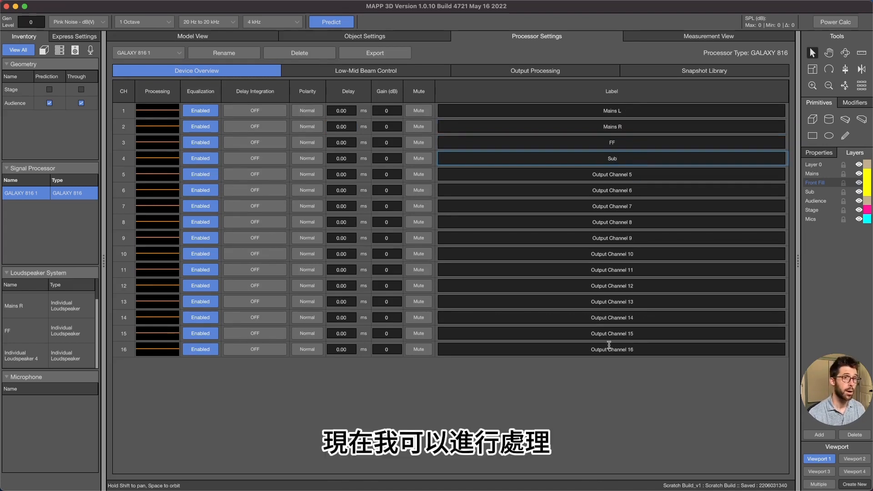
key("Return")
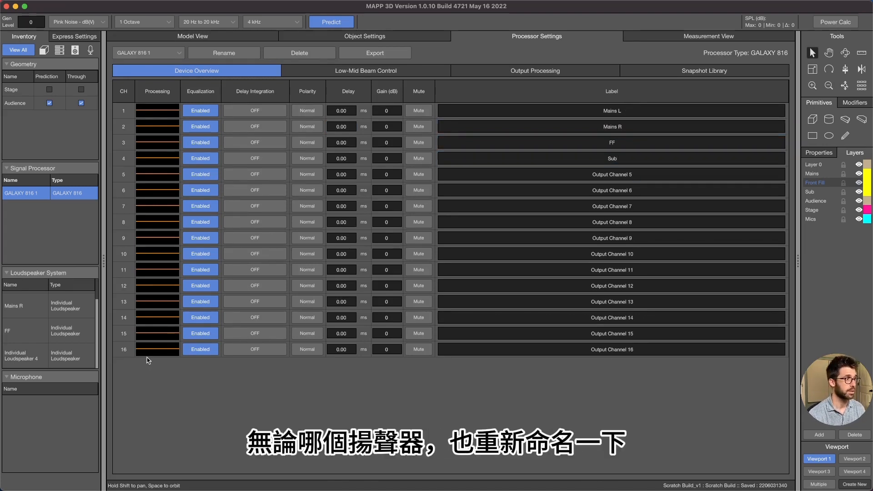
- Rename Individual Loudspeaker 4 as Sub in the loudspeaker system inventory
double_click(18, 353)
triple_click(18, 353)
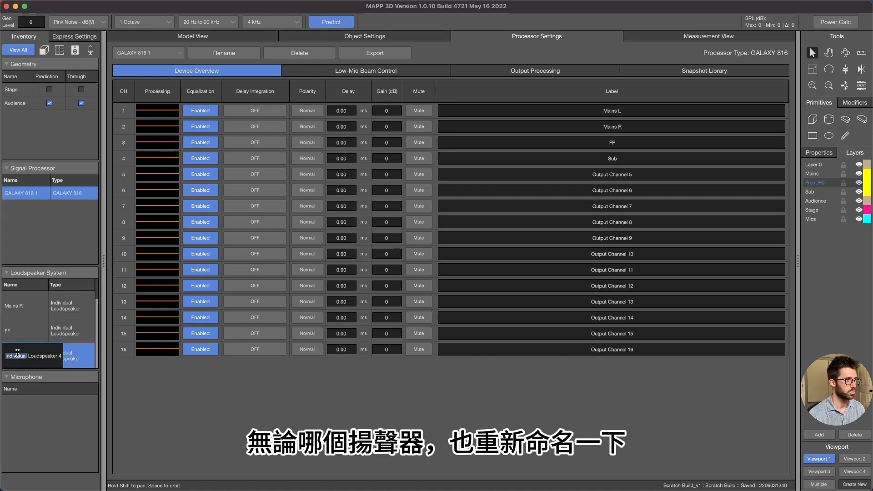
type("Sub")
key("Return")
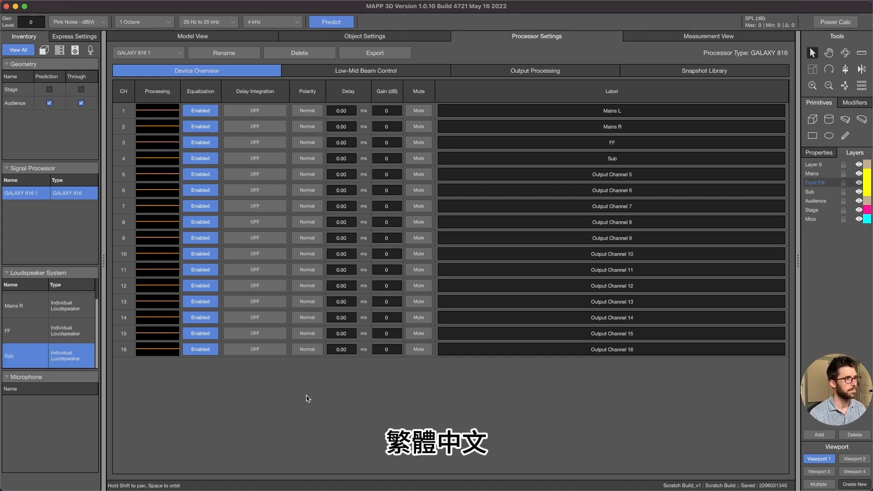
scroll(63, 332, "up", 1)
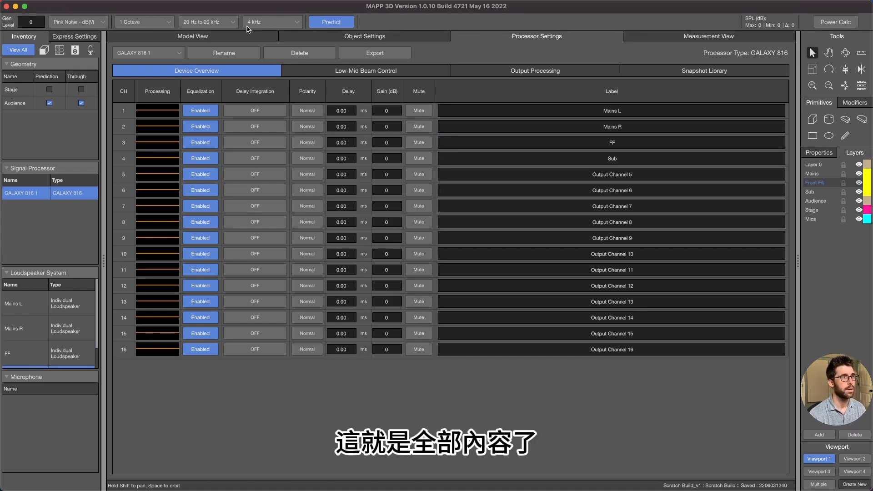
- Set up a new microphone in the model on the Mics layer and label it Front ONAX R
left_click(238, 36)
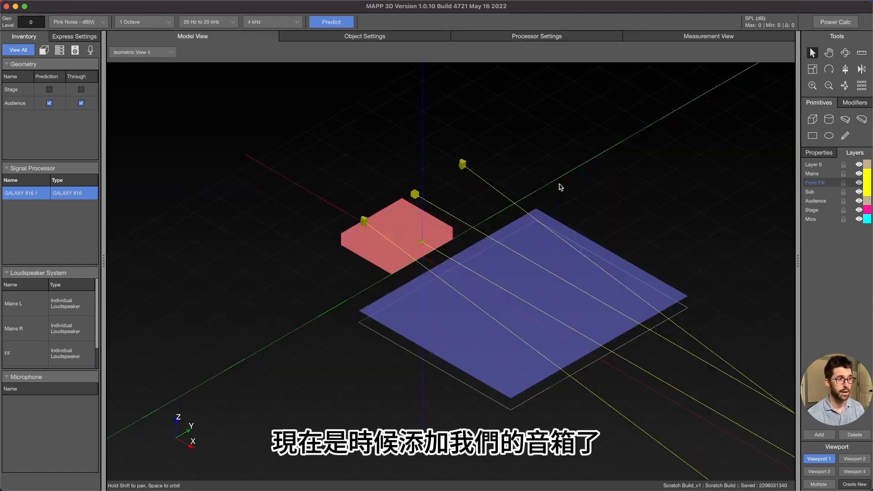
left_click(822, 219)
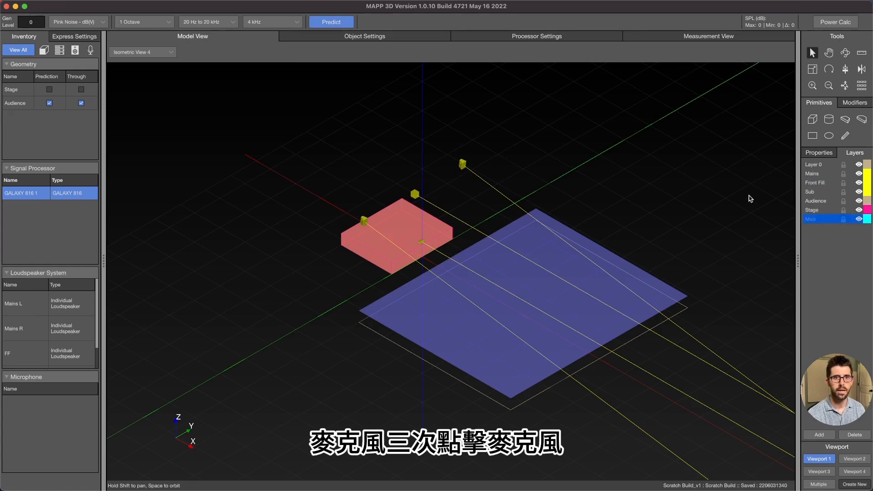
right_click(579, 202)
left_click(636, 228)
triple_click(412, 206)
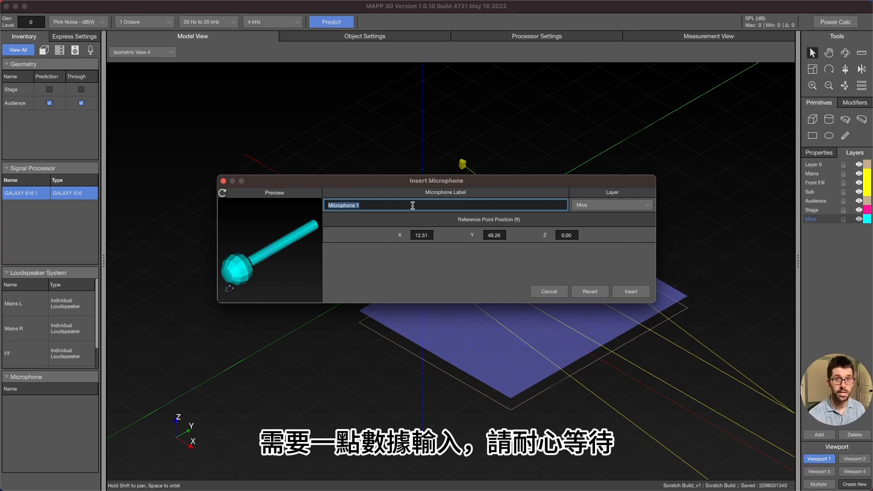
type("Front ONAX")
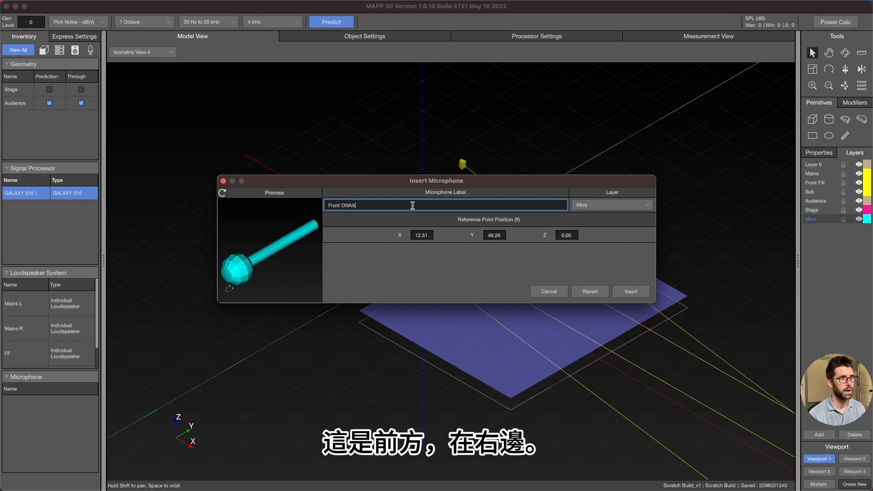
type(" R")
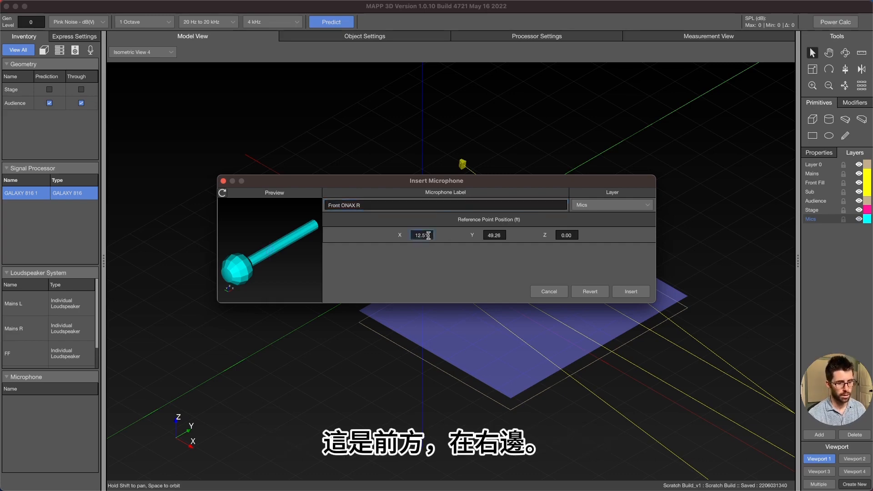
- Position the Front ONAX R microphone at X 10, Y 19.5, Z 4 ft and insert it
double_click(427, 235)
type("10")
key("Tab")
type("19")
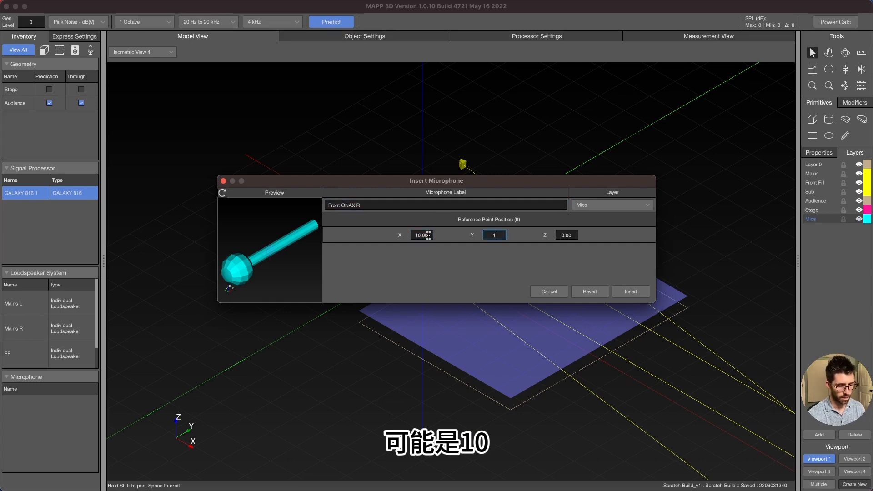
key("Tab")
type("4")
key("Tab")
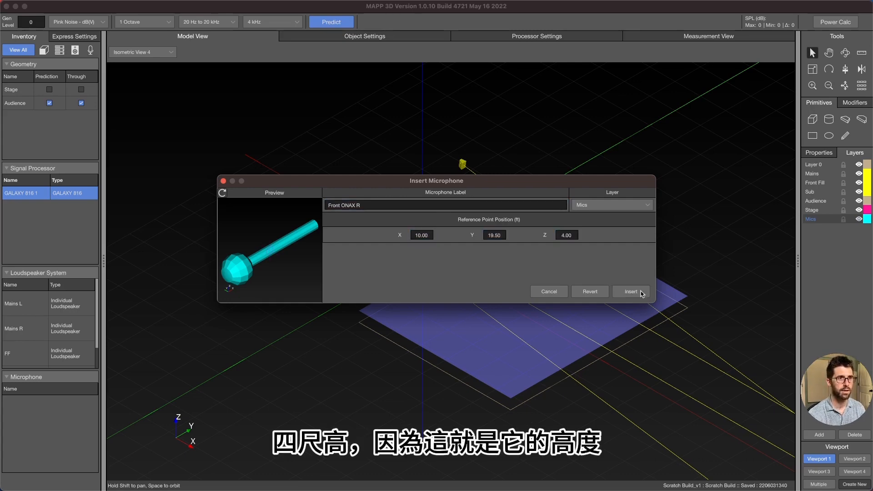
left_click(632, 291)
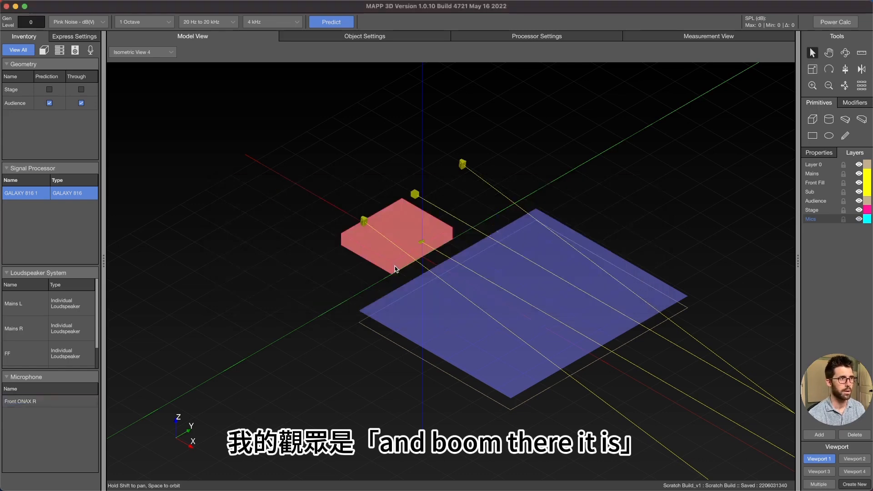
- Insert a second microphone labelled Mid ONAX R on the Mics layer at X 40 ft, in line with Front ONAX R
right_click(568, 190)
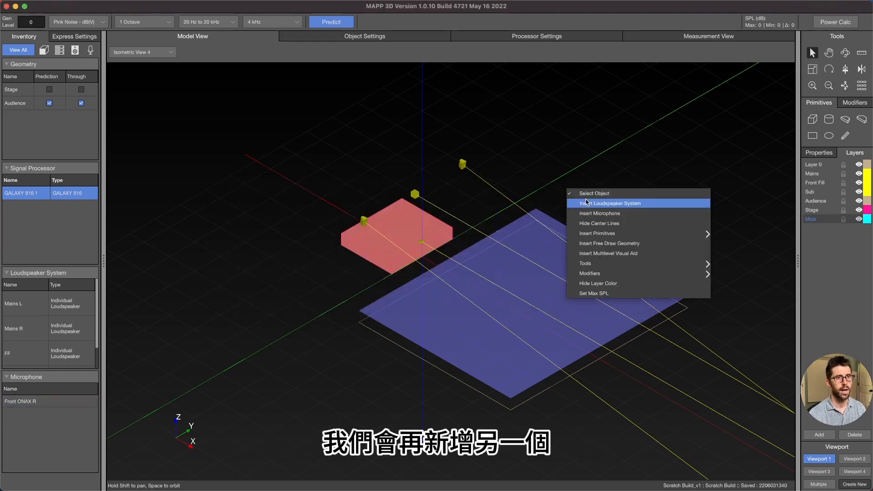
left_click(599, 213)
triple_click(367, 204)
type("Mid O")
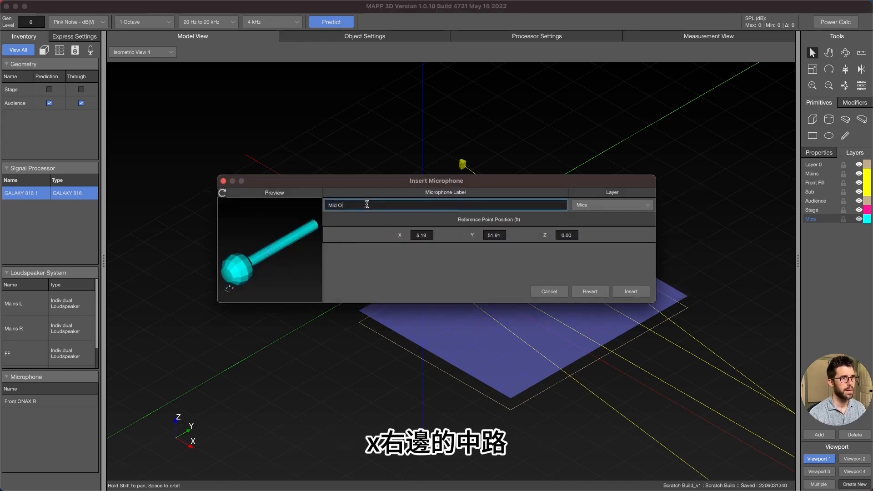
type("NAX R")
key("Tab")
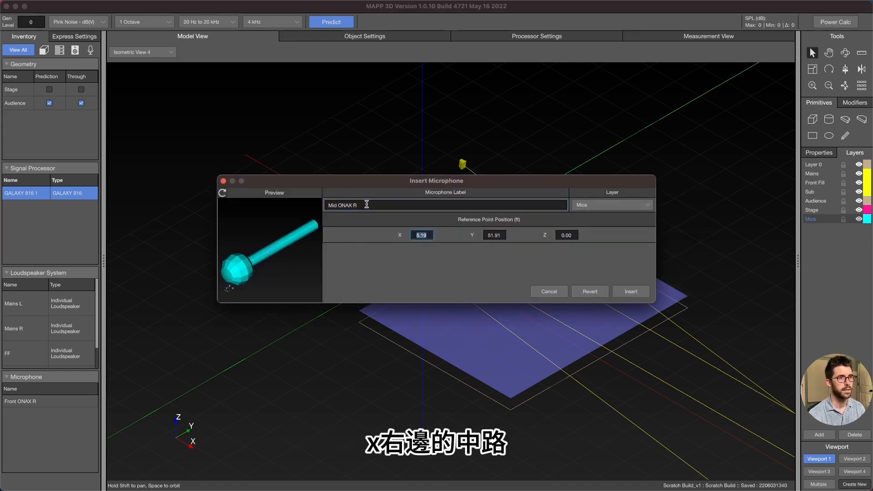
type("40")
key("Tab")
type("1")
key("Tab")
left_click(631, 291)
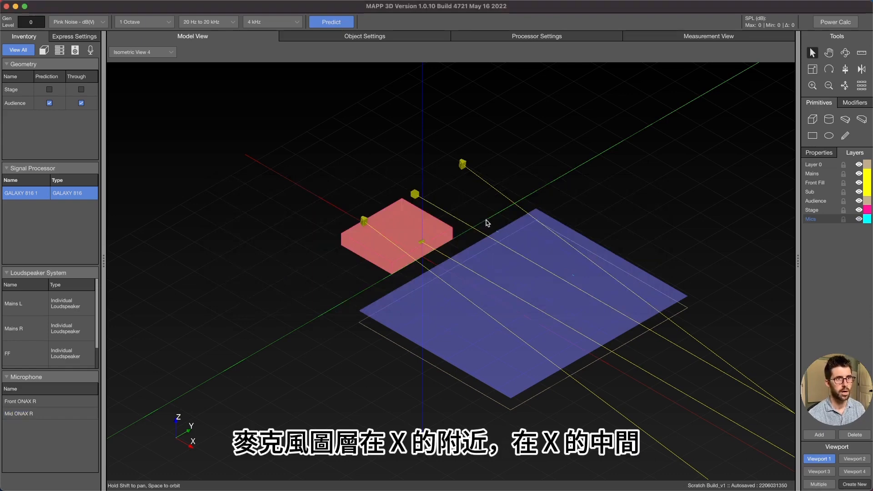
- Insert a third microphone labelled Rear ONAX R on the Mics layer at X 70, Y 19.5, Z 4 ft
right_click(613, 215)
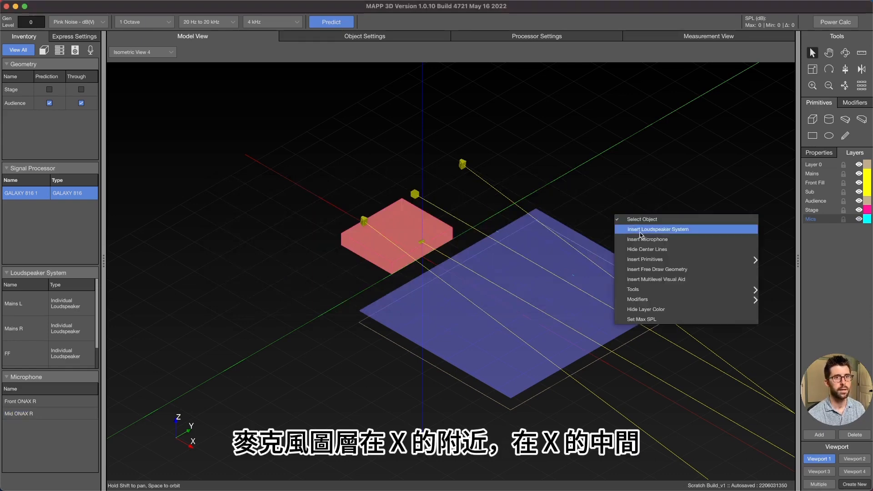
left_click(634, 238)
double_click(371, 204)
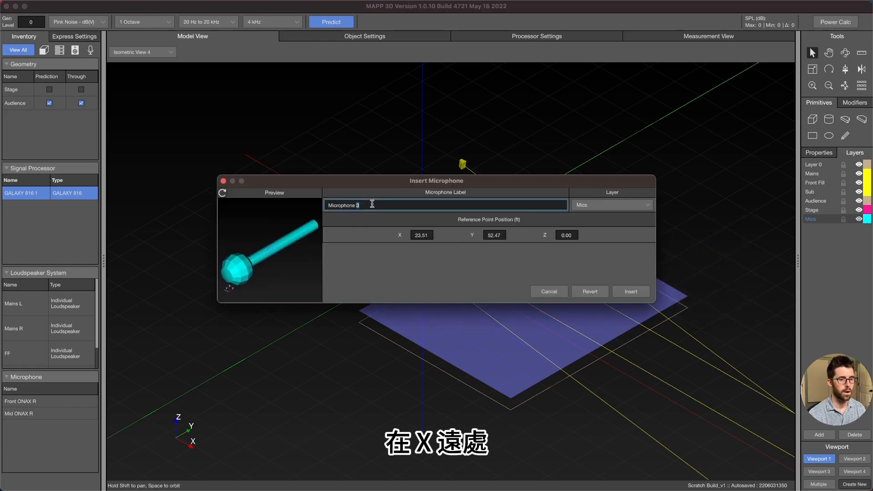
key("super+a")
type("Rea")
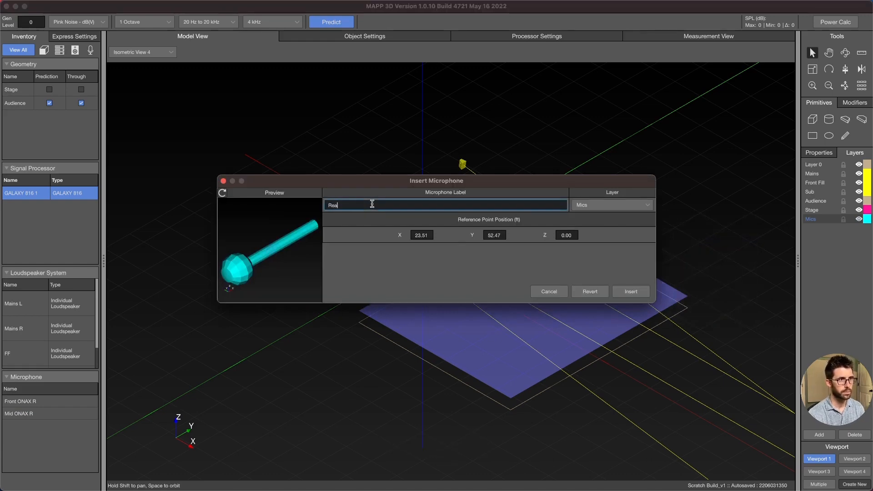
type("r ONAX R")
left_click(429, 236)
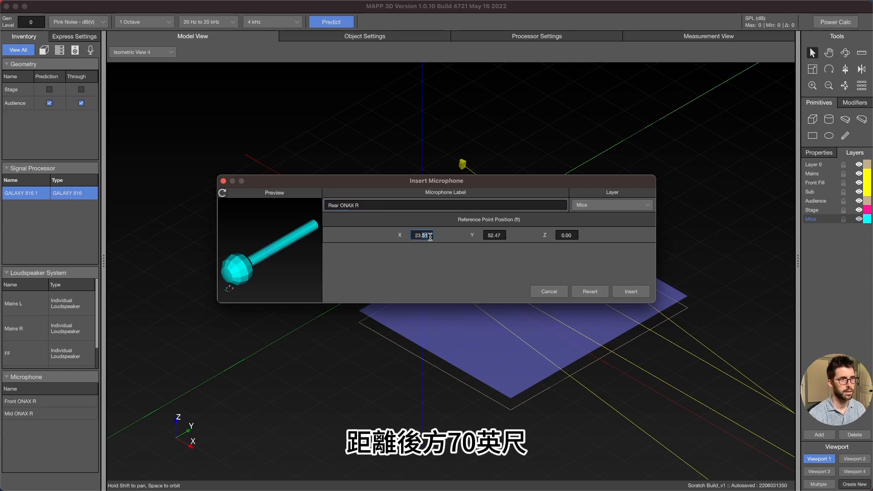
type("70")
key("Tab")
type("19.5")
key("Tab")
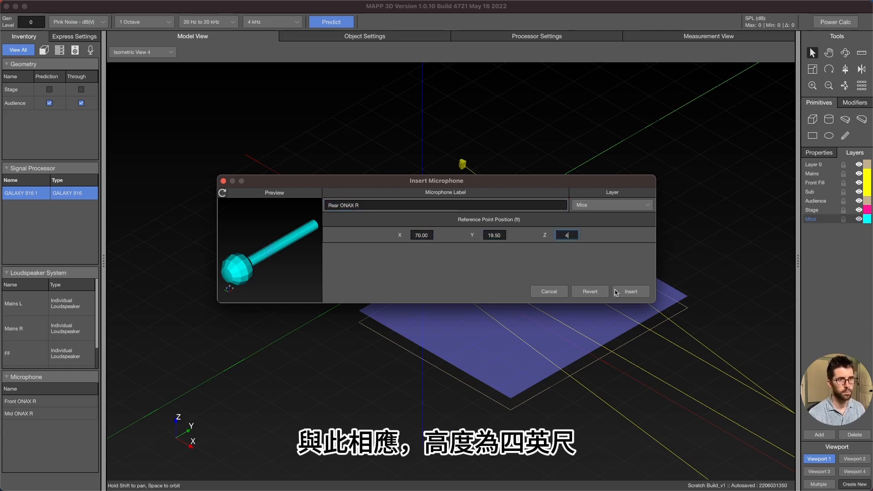
left_click(643, 293)
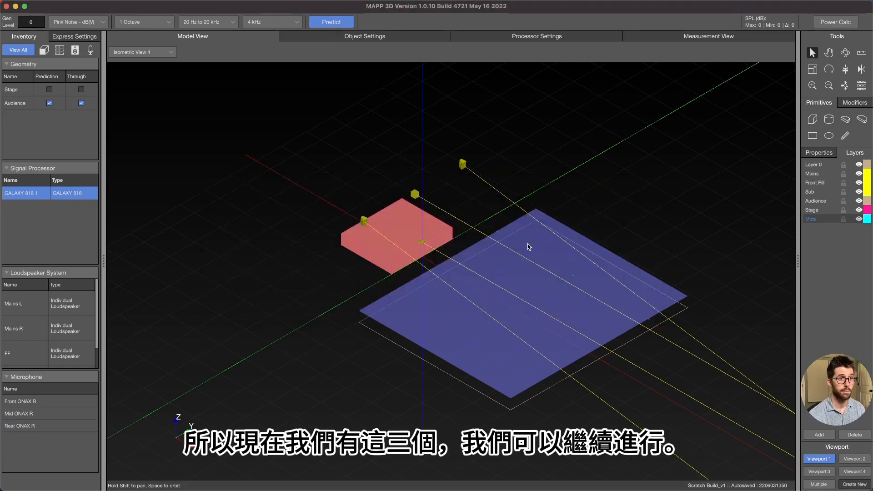
- Show the model from the top and turn off the center lines of the Mains R loudspeaker, leaving nothing selected
left_click(854, 459)
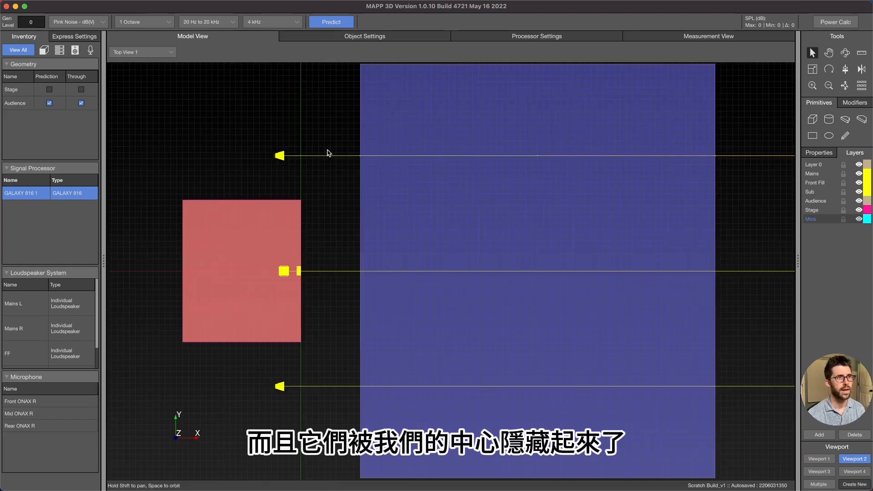
left_click(284, 157)
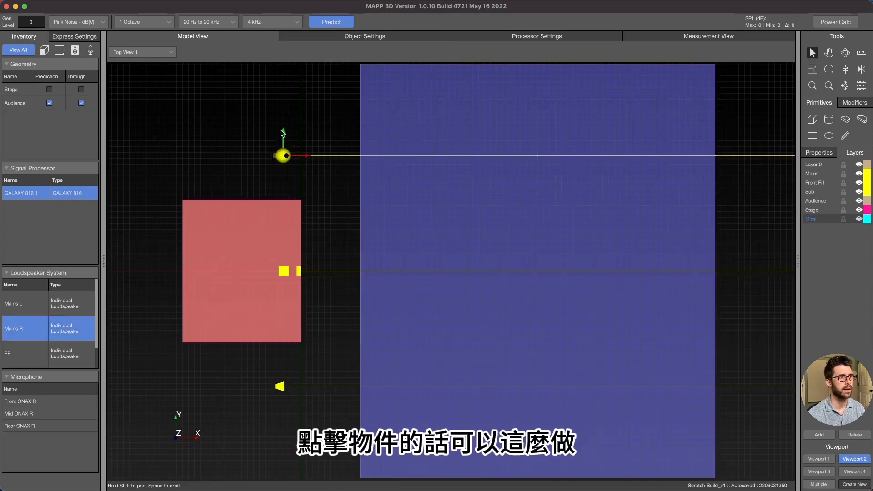
left_click(380, 36)
left_click(722, 87)
left_click(249, 39)
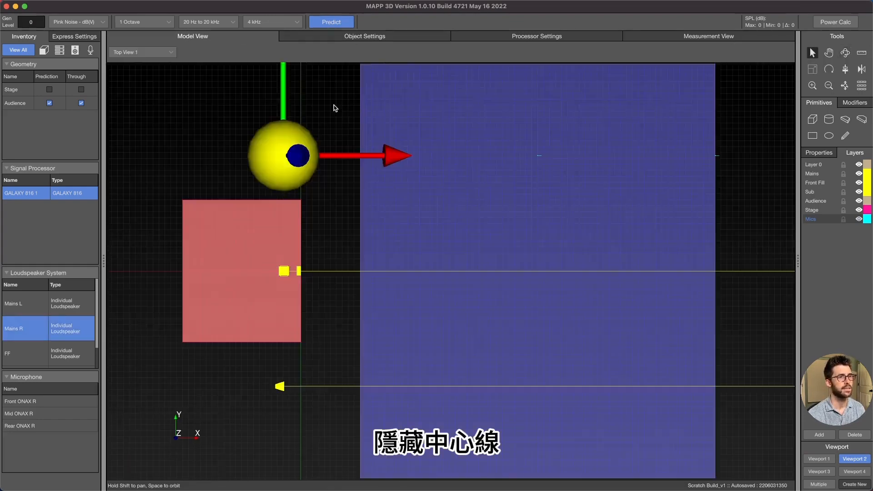
left_click(249, 104)
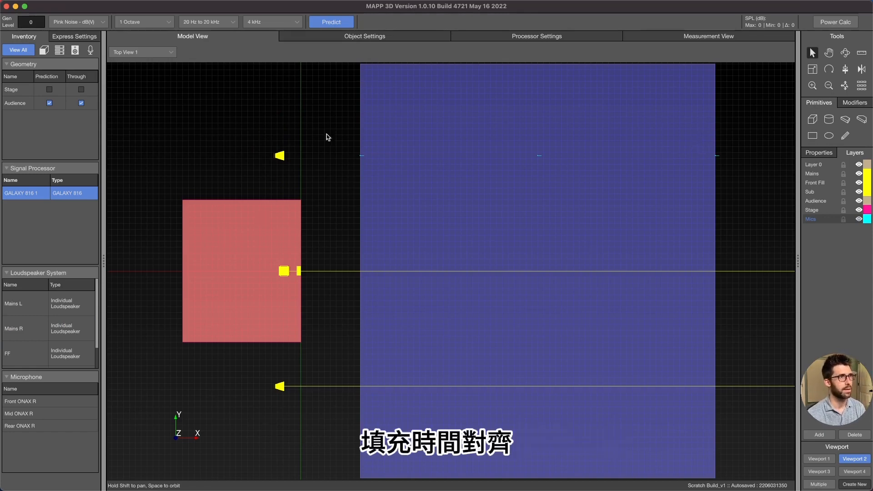
- Set the project's SPL display to attenuation with a minimum range of 12 dB and a resolution of 6 dB/Color
key("super+comma")
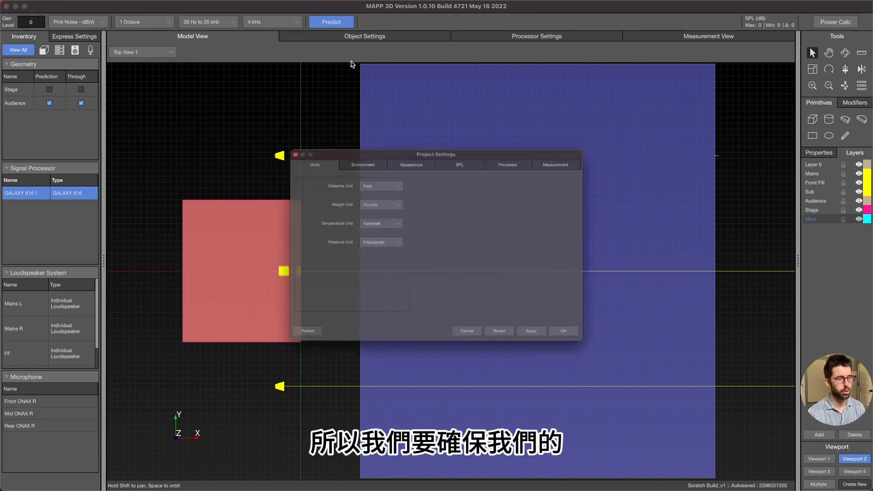
left_click(465, 148)
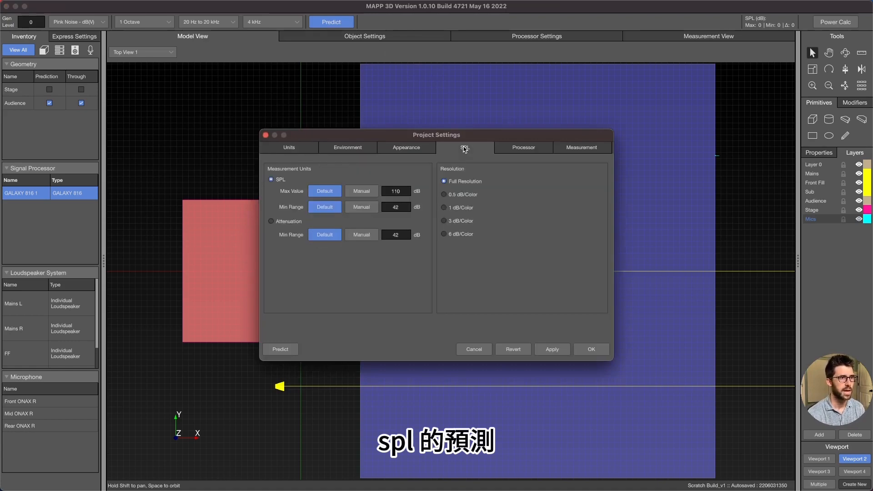
left_click(271, 222)
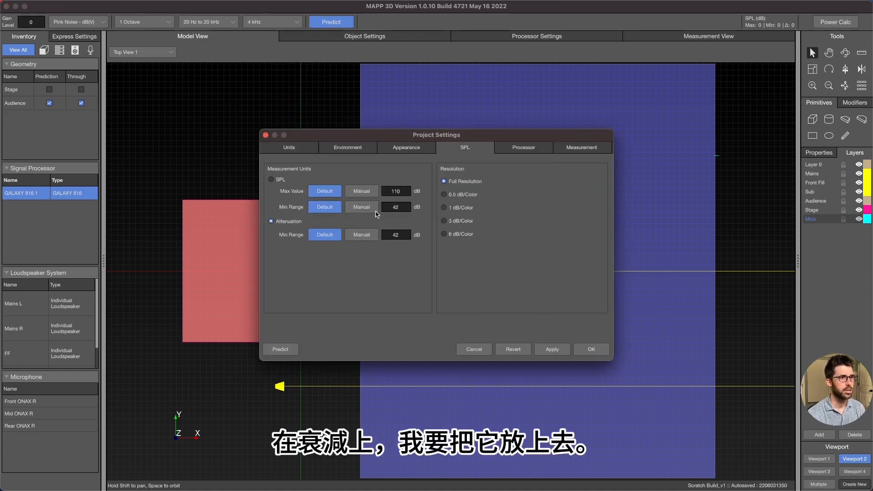
double_click(400, 235)
type("12")
key("Return")
left_click(444, 234)
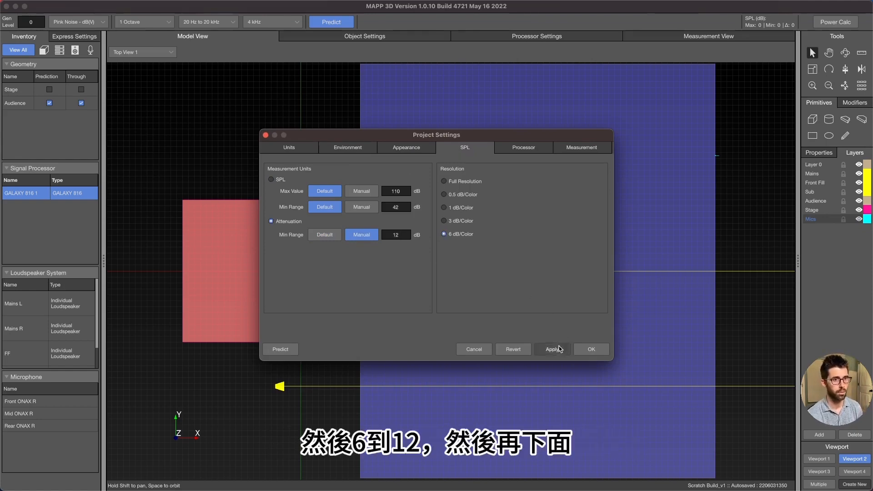
left_click(592, 349)
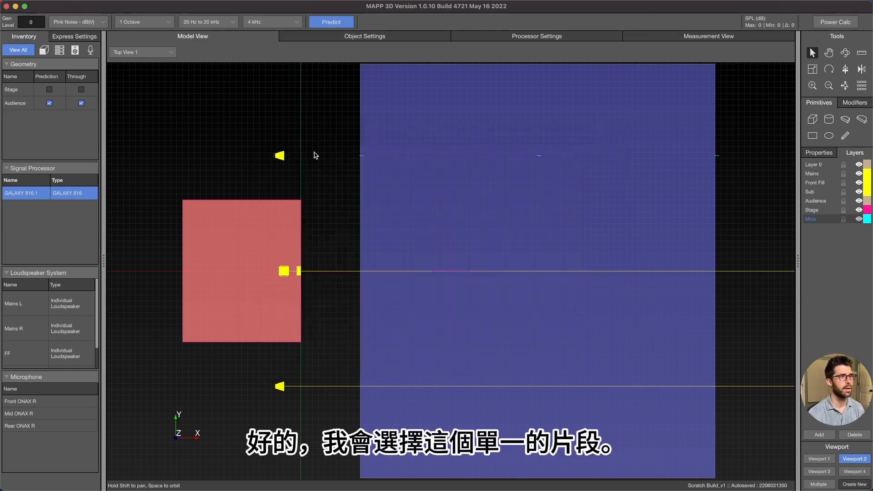
- Predict the Mains R coverage at 4 kHz and mark its 6 dB edge with a box and an arrow, clearing the prediction
left_click(286, 156)
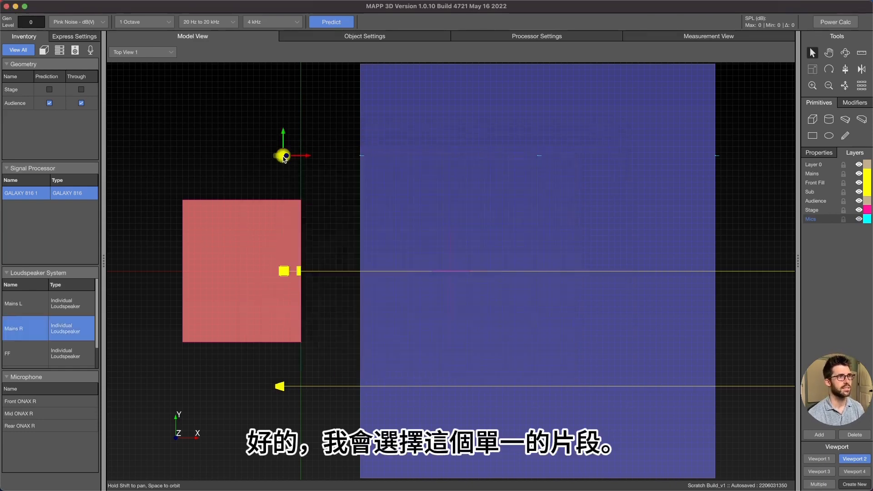
left_click(338, 24)
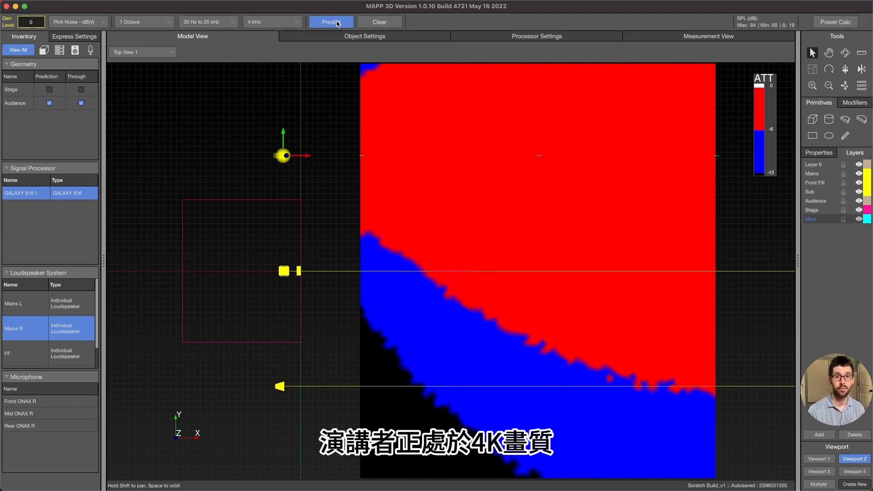
key("ctrl+a")
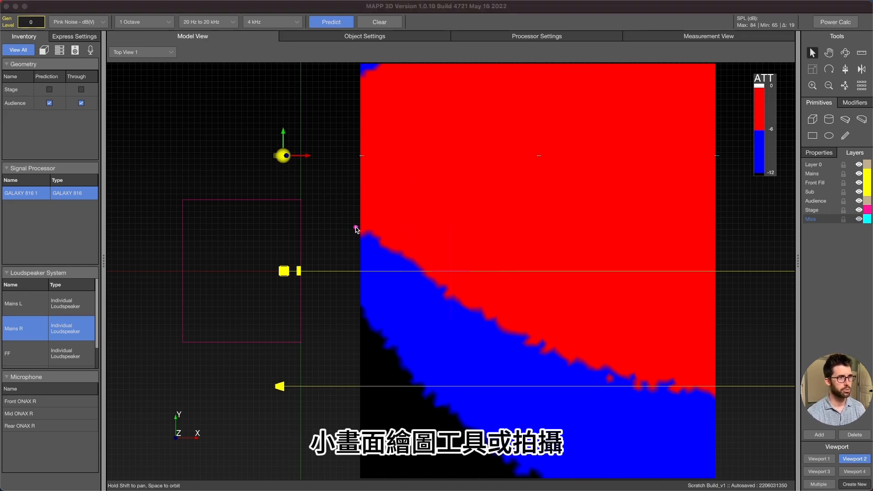
left_click_drag(355, 225, 367, 241)
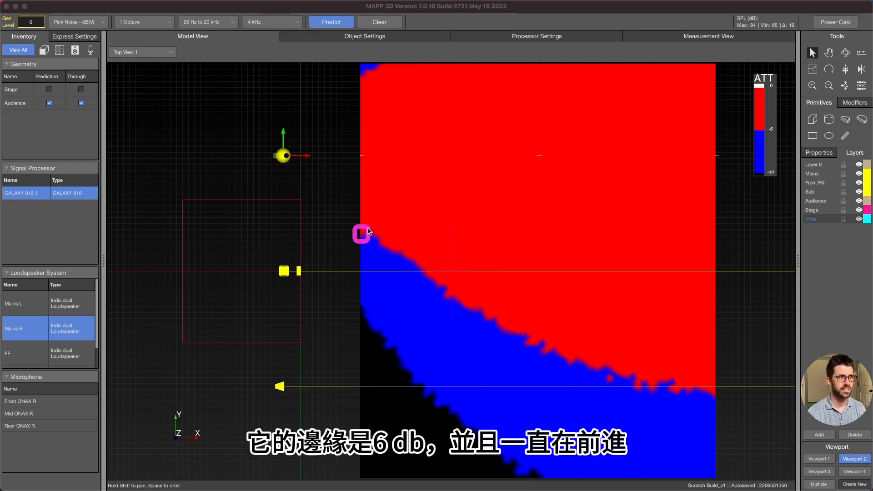
mouse_move(365, 234)
left_mouse_down()
mouse_move(574, 360)
mouse_move(582, 378)
left_mouse_up()
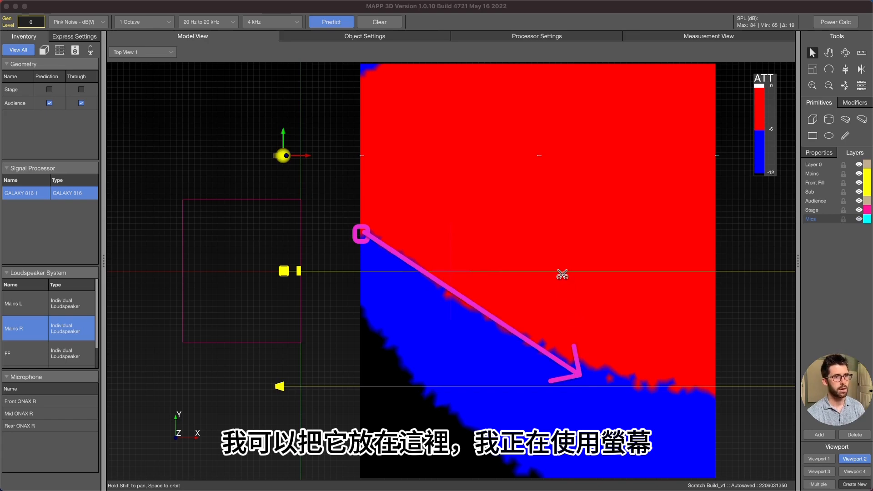
key("ctrl+Tab")
key("ctrl+Tab")
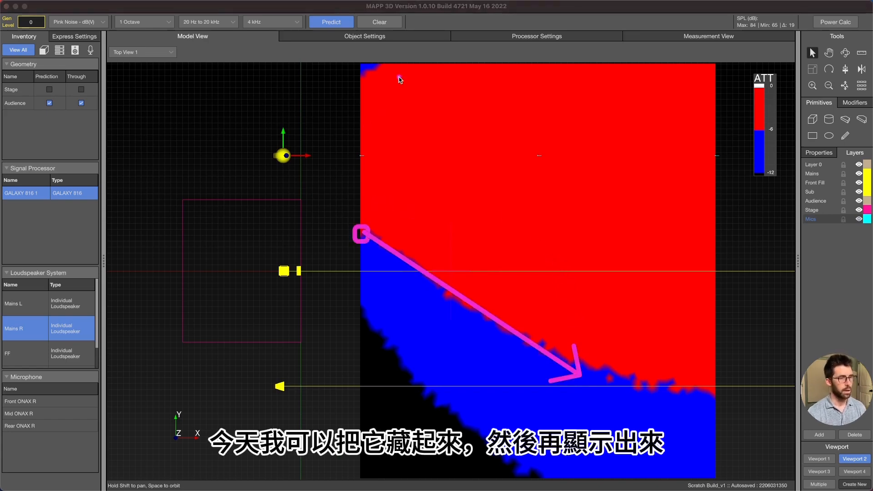
left_click(368, 23)
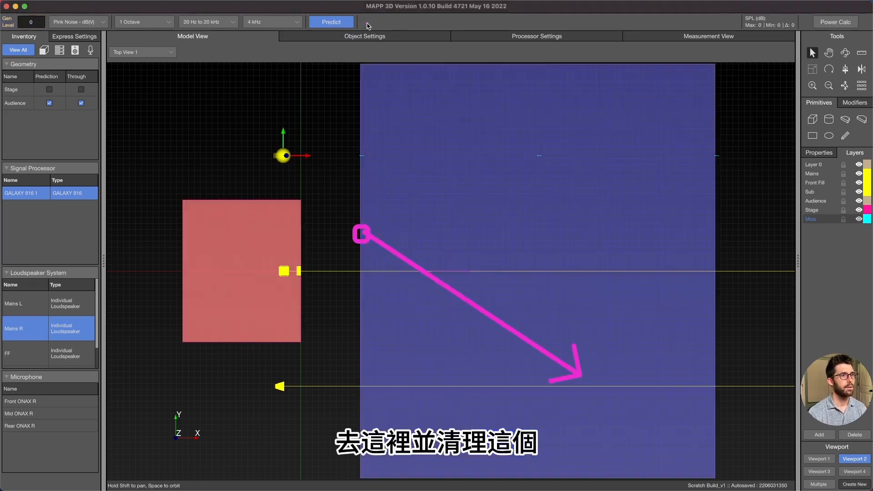
- Predict the FF loudspeaker's coverage at 4 kHz and draw an arrow from it through the marked point, clearing the annotations and prediction
left_click(300, 272)
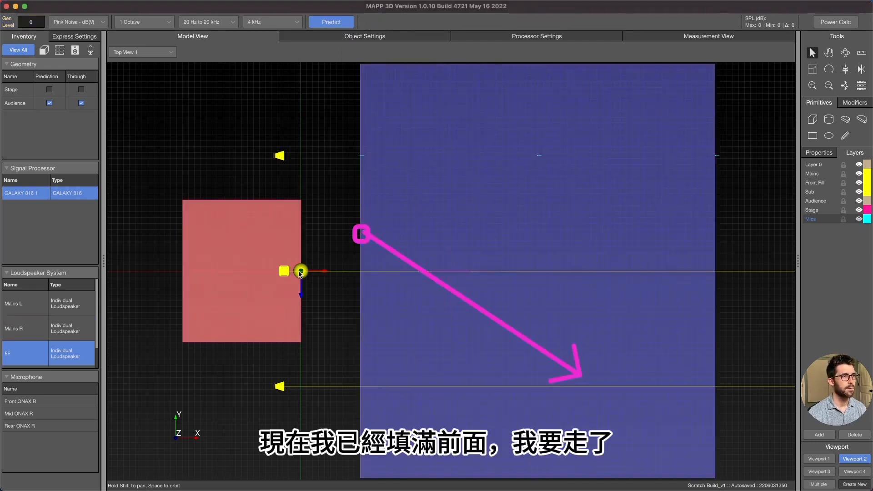
left_click(332, 23)
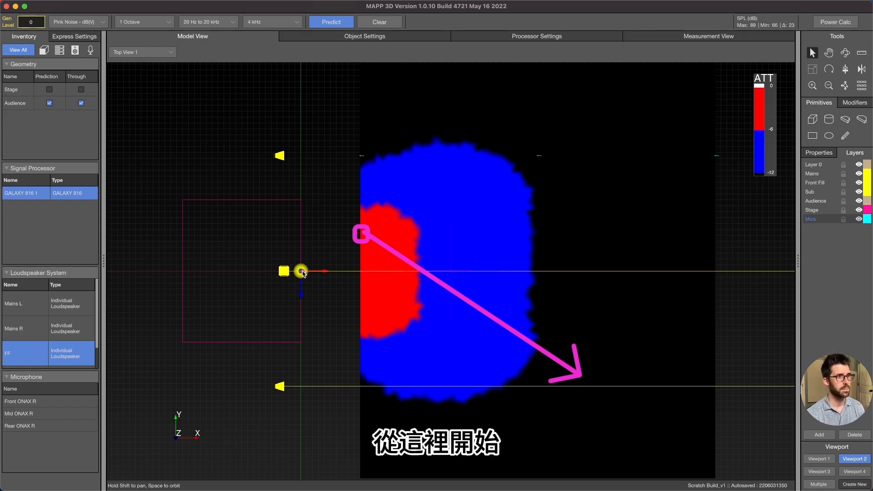
left_click_drag(302, 273, 458, 170)
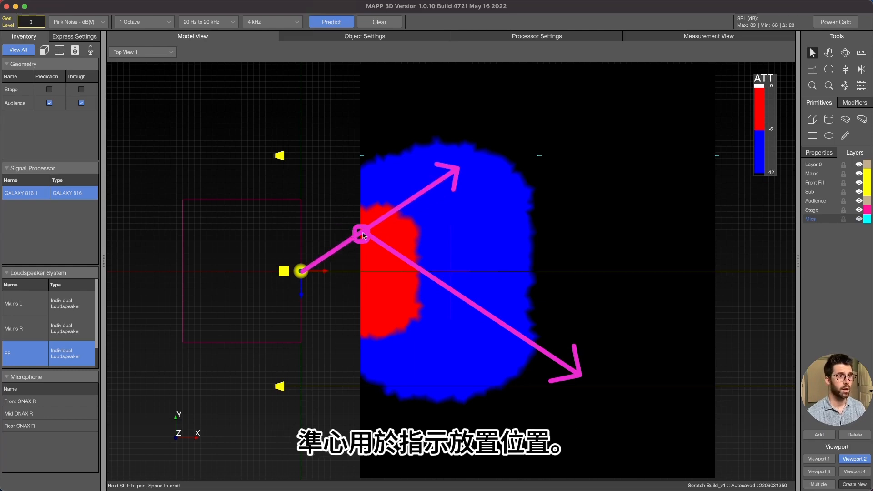
key("Delete")
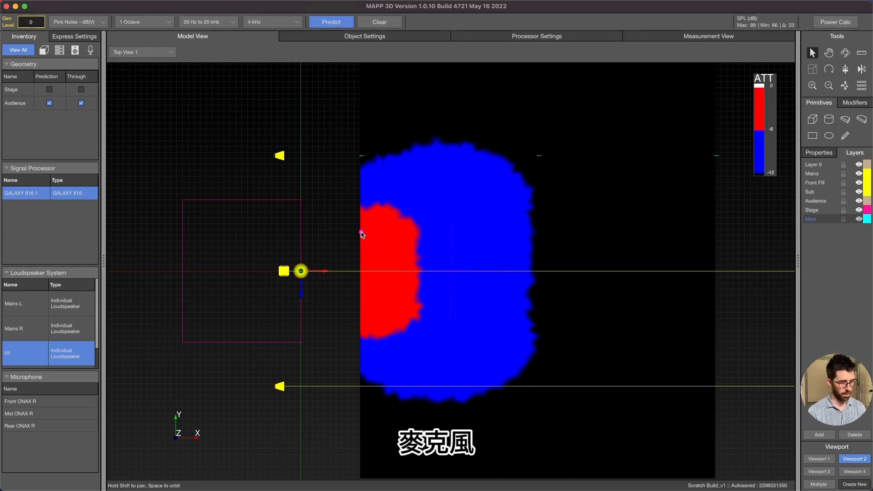
left_click(387, 25)
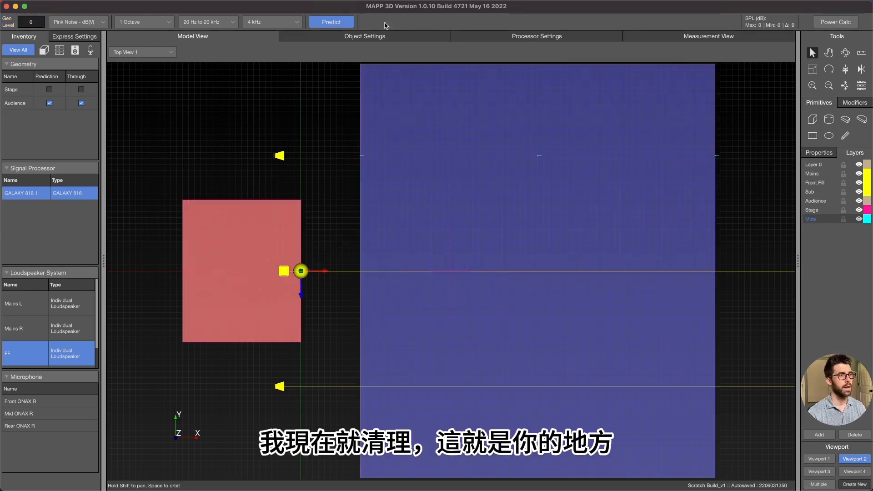
left_click(327, 214)
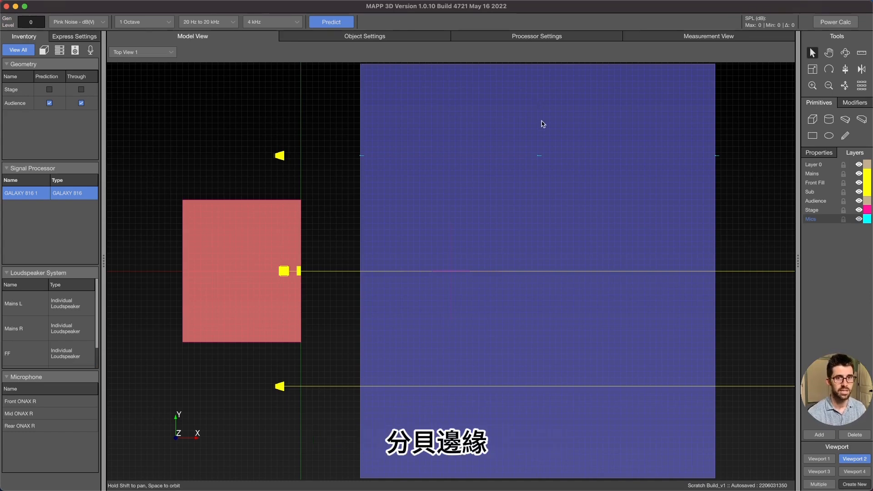
- Start inserting a microphone on the Mics layer and label it Mains+FF Time
right_click(351, 228)
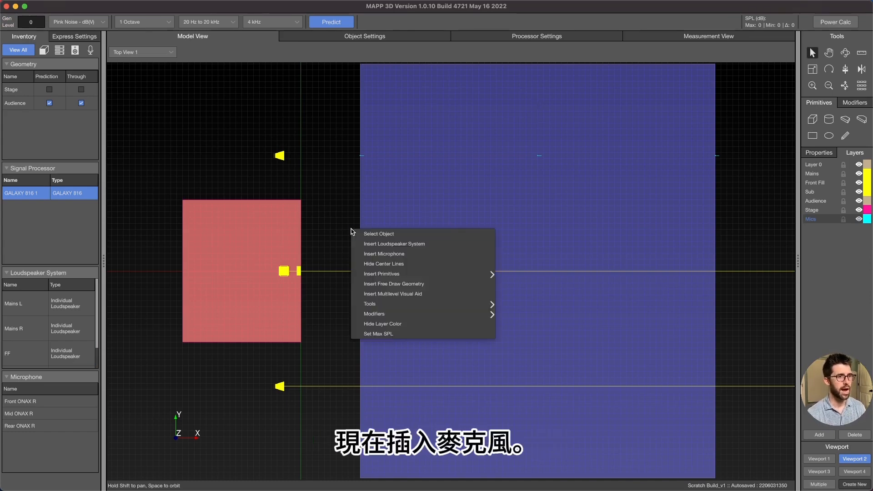
left_click(383, 254)
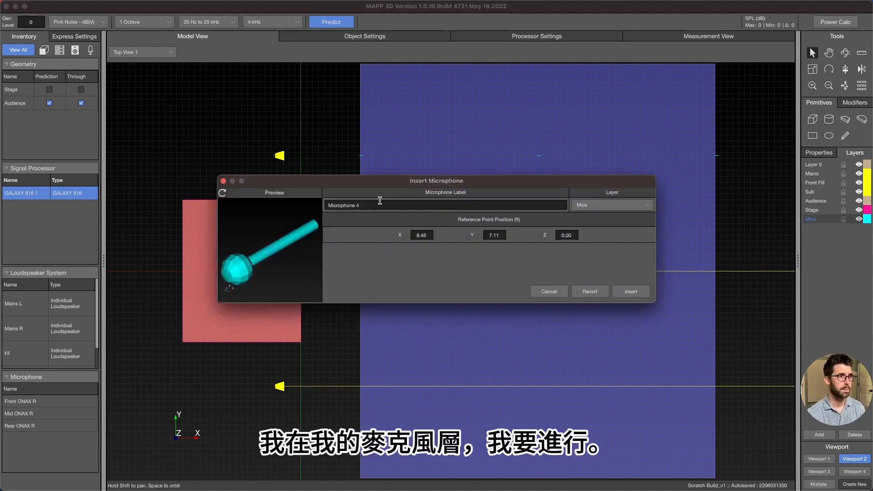
type("M")
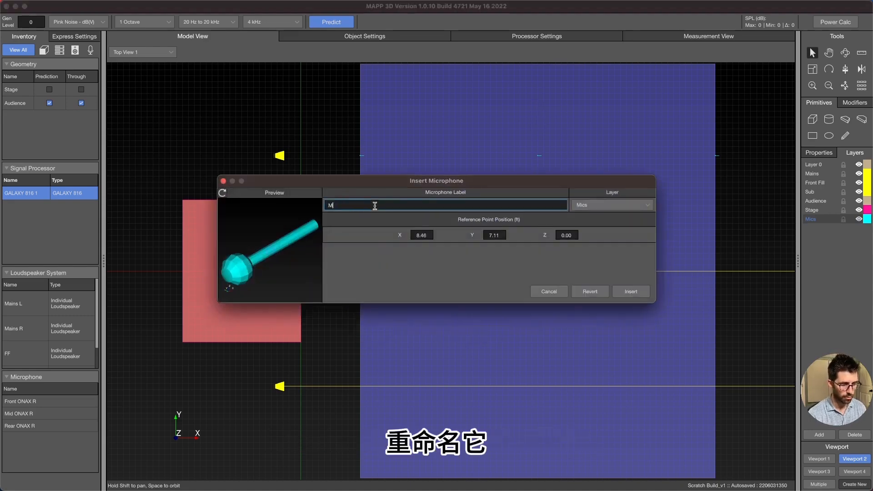
type("ains_")
key("BackSpace")
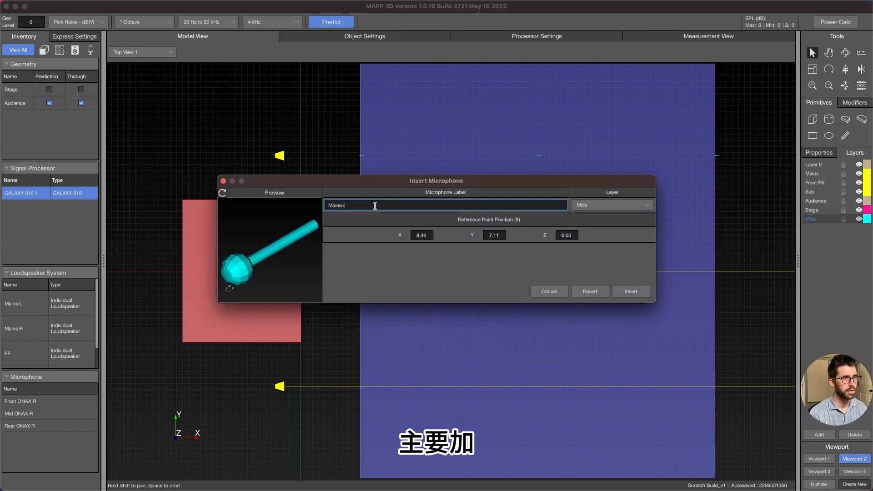
type("+FF Tim")
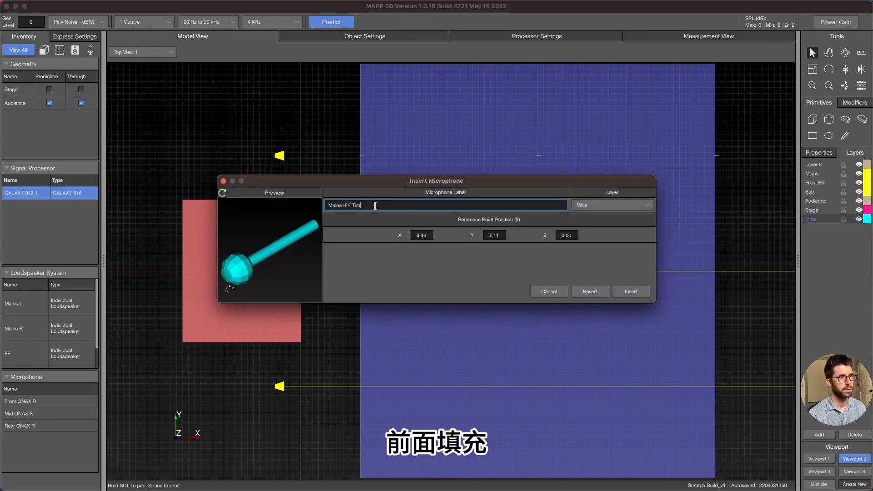
type("e")
- Position the Mains+FF Time microphone at X 10, Y 6, Z 4 ft and insert it
left_click(423, 235)
double_click(424, 233)
type("10")
key("Tab")
type("6")
key("Tab")
double_click(574, 234)
type("4")
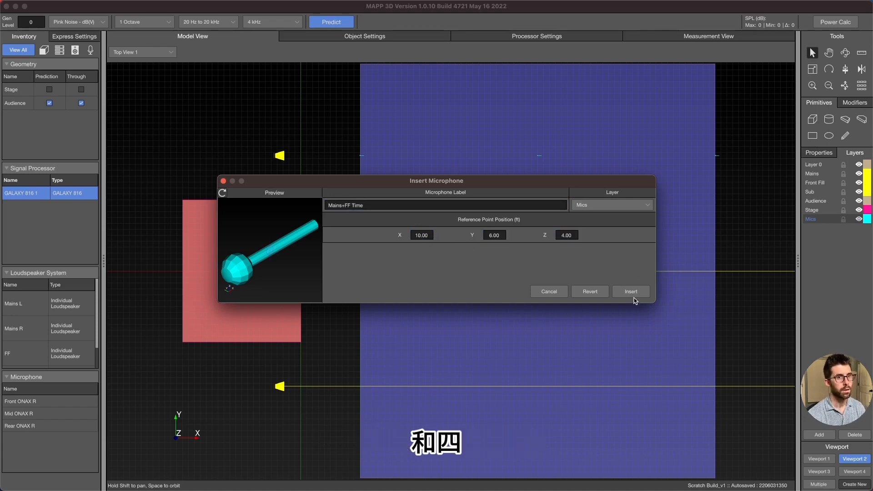
left_click(634, 292)
left_click(331, 235)
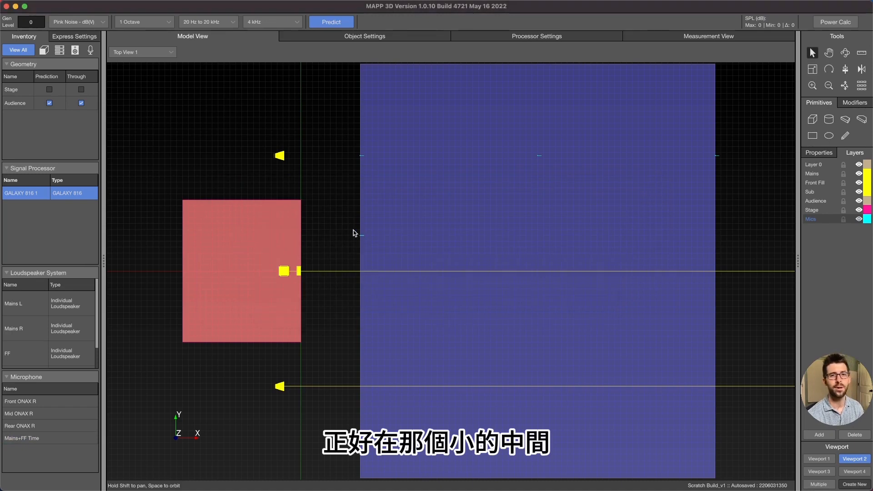
- Mark the Mains+FF Time microphone with an annotation box and clear the mark
key("alt+Tab")
left_click_drag(358, 230, 368, 241)
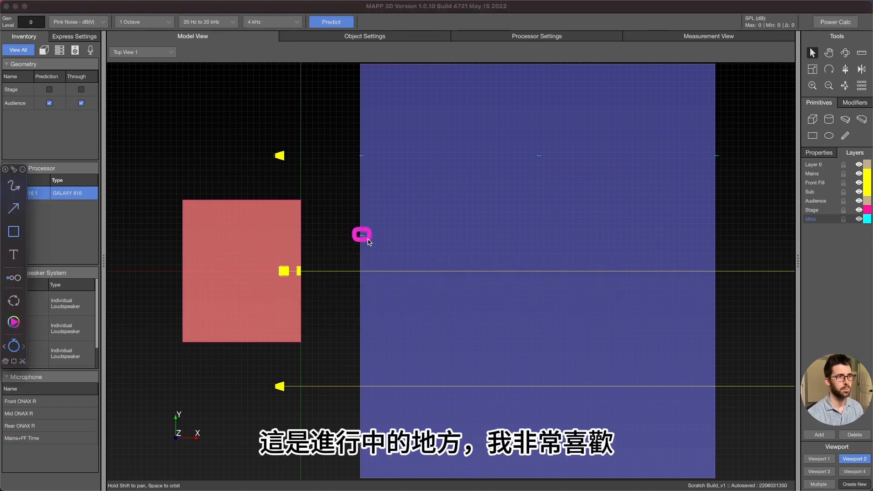
key("Escape")
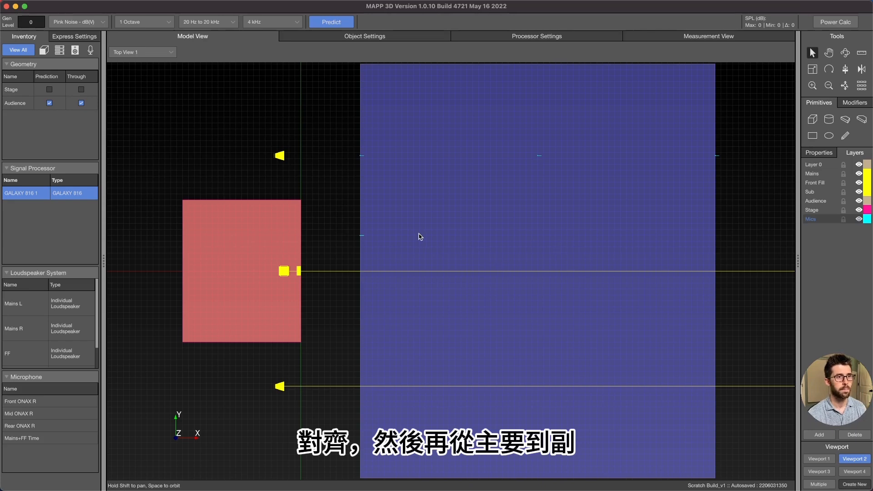
- Insert a microphone labelled Mains+Sub Time on the Mics layer at X 55, Y 9.5 ft
right_click(339, 216)
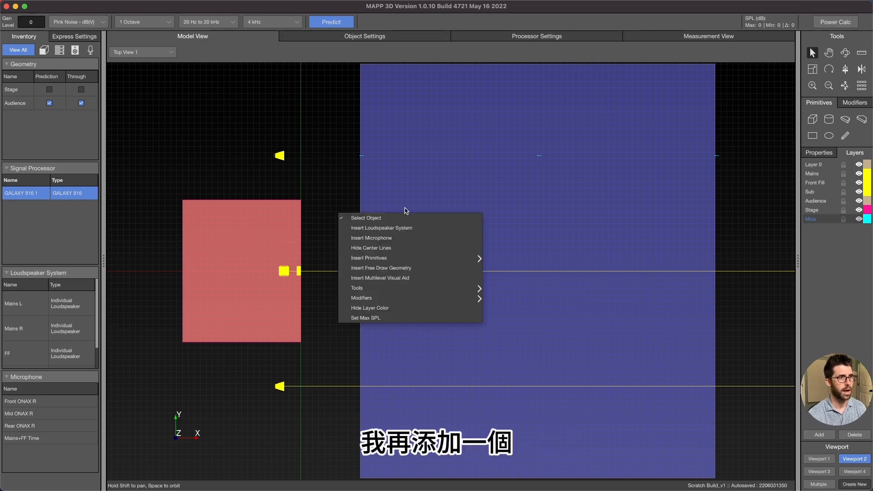
left_click(432, 243)
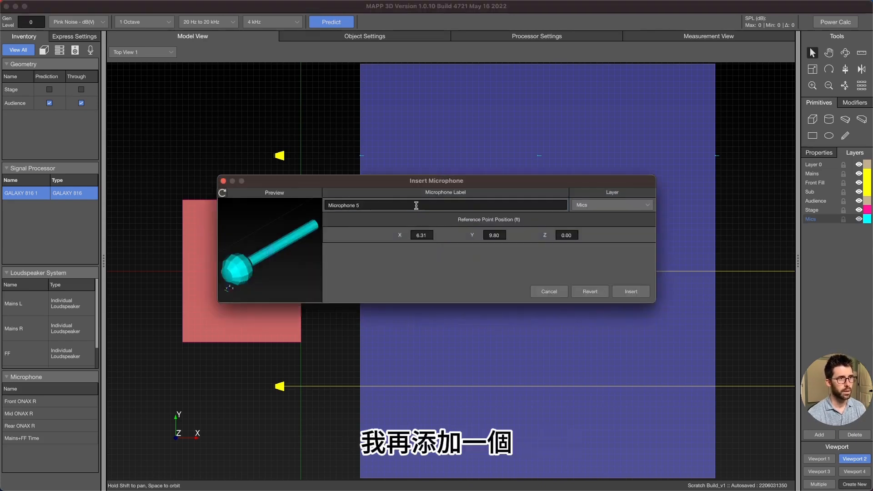
triple_click(416, 206)
type("Mains+Sub Time")
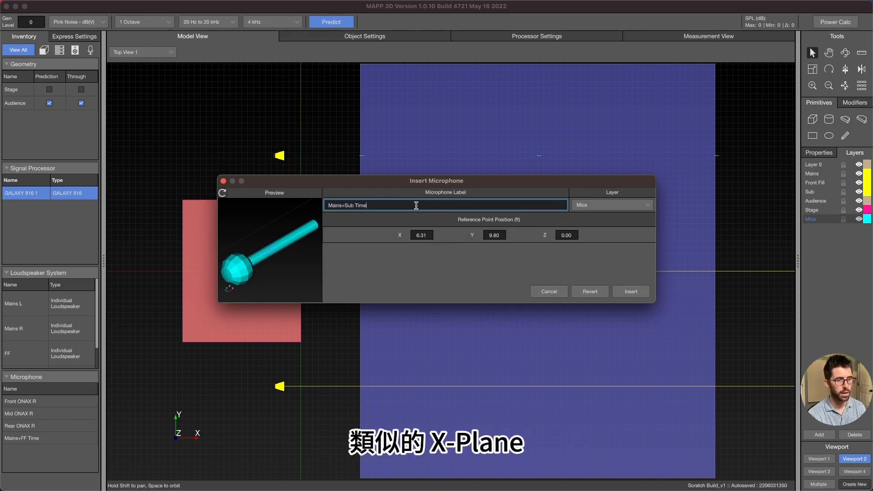
double_click(421, 235)
type("55")
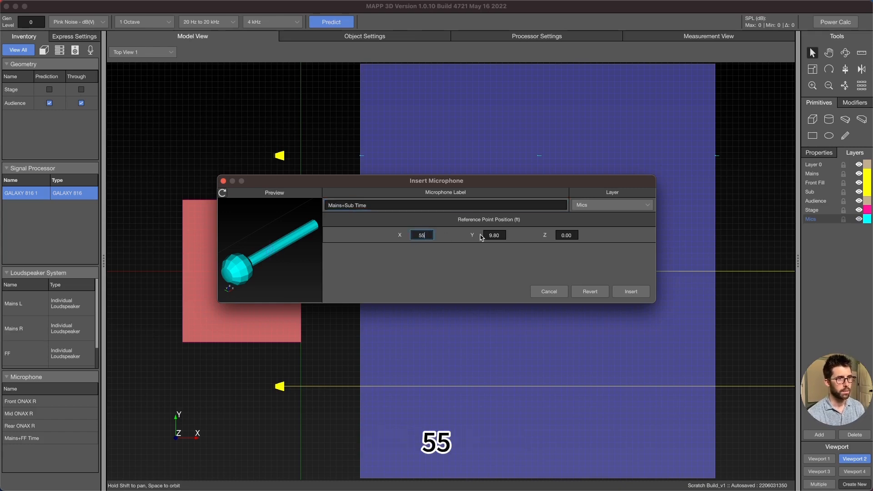
double_click(490, 235)
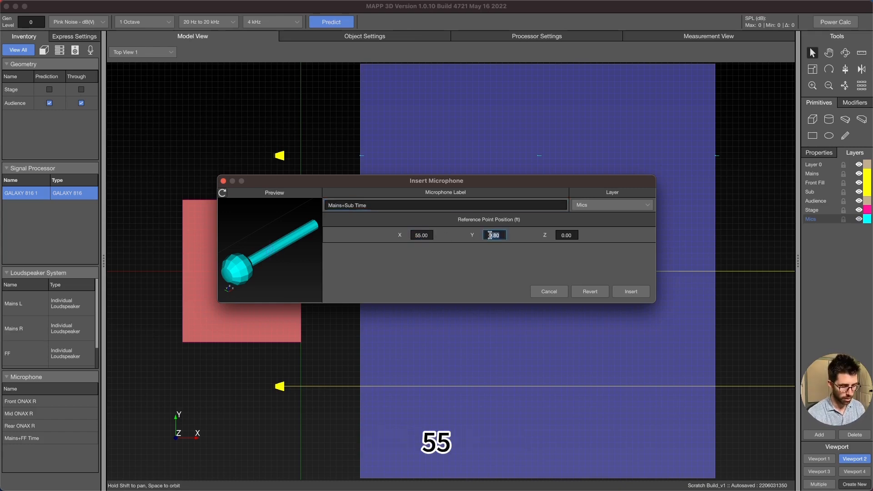
type("9.5")
key("Tab")
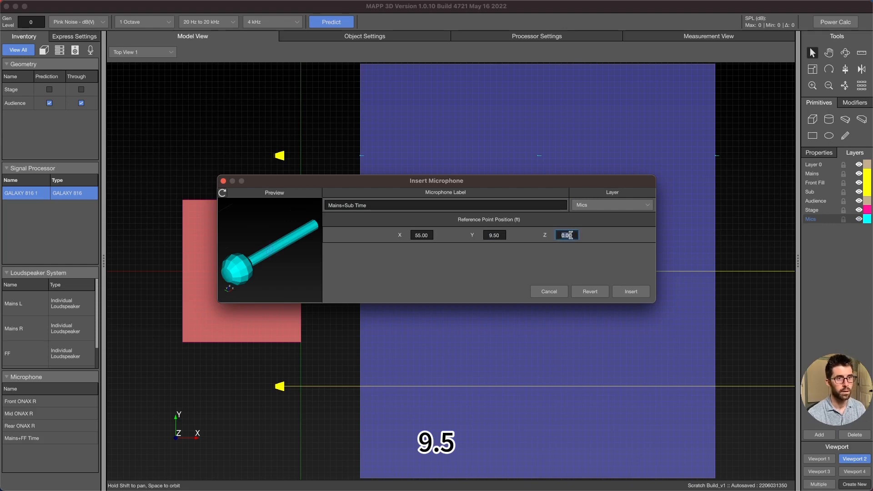
key("Tab")
key("Return")
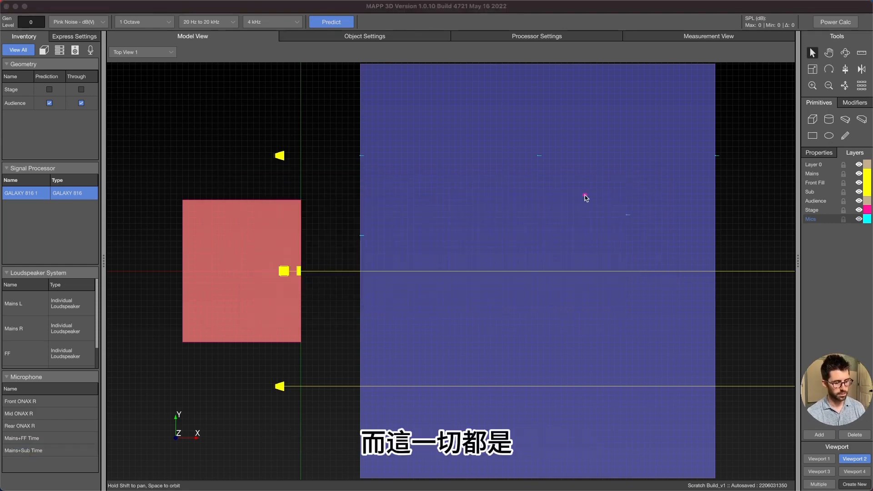
- Draw an annotation arrow from the front to the rear edge of the audience area, passing the Mains+Sub Time microphone
mouse_move(362, 220)
left_mouse_down()
mouse_move(678, 234)
mouse_move(719, 221)
left_mouse_up()
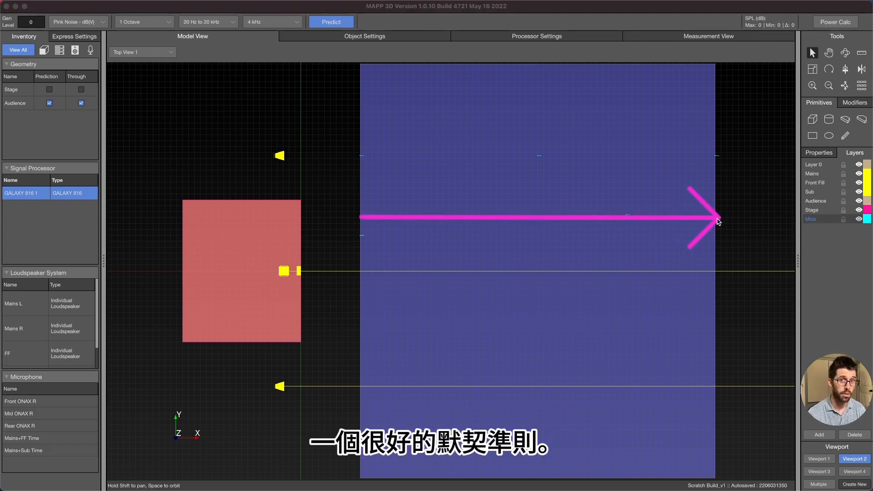
- Draw annotation arrows from the main loudspeaker on the positive Y side to the subwoofer and out across the audience, and clear all marks
left_click_drag(282, 156, 281, 270)
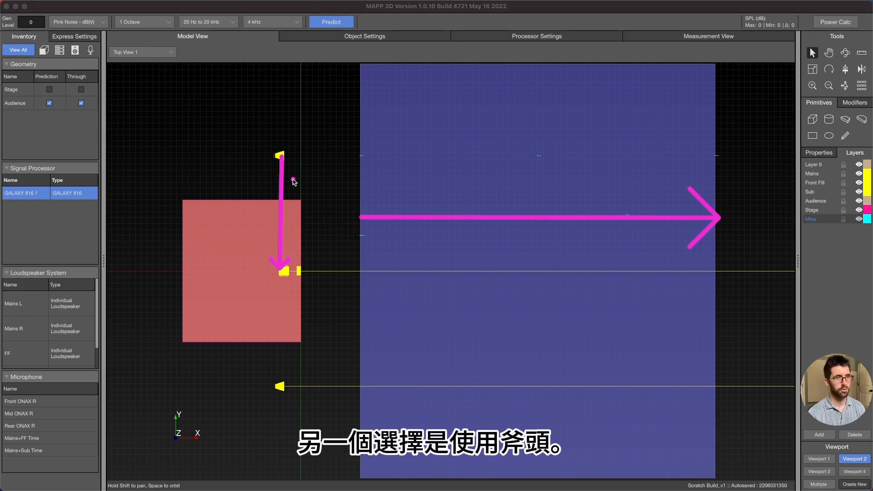
mouse_move(279, 159)
left_mouse_down()
mouse_move(575, 167)
mouse_move(636, 152)
mouse_move(628, 157)
left_mouse_up()
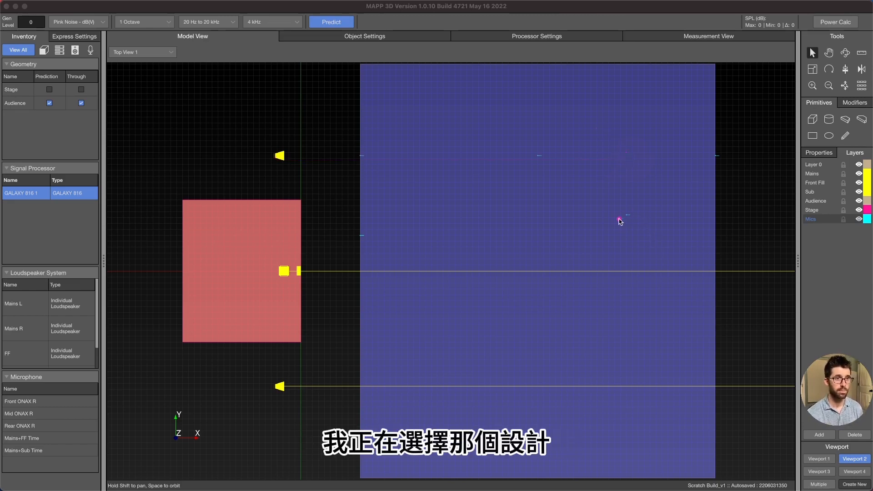
key("Escape")
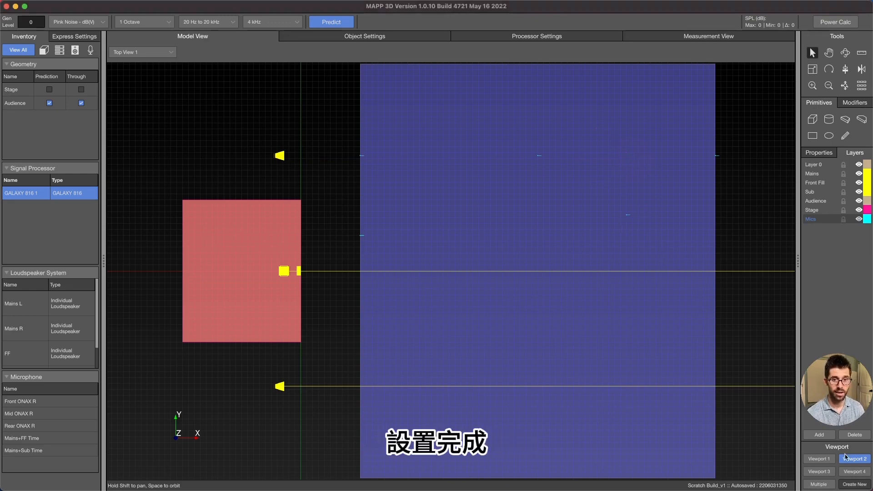
- Run the 4 kHz, 1 octave prediction over the audience area in the isometric view
left_click(822, 459)
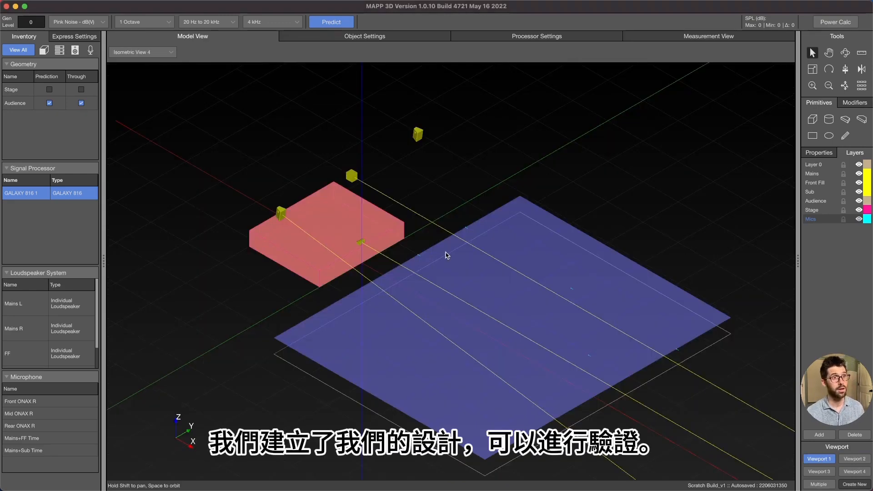
left_click(341, 25)
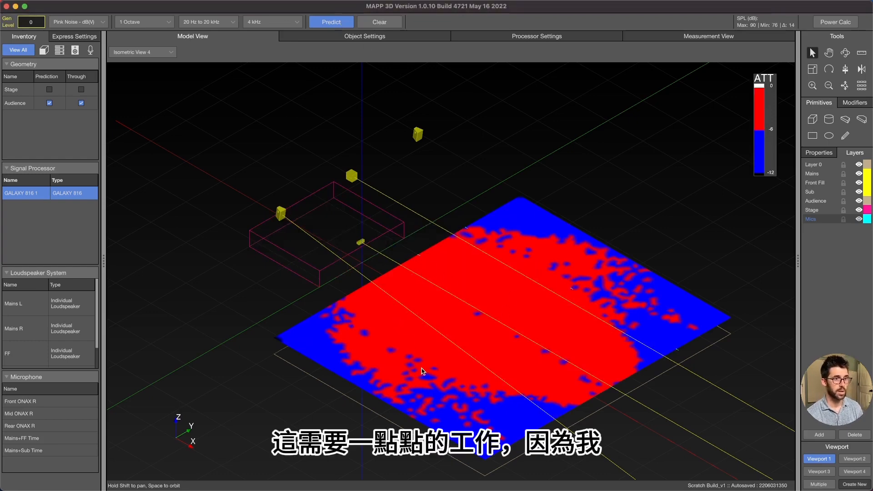
- Set the gain of the FF output channel on the GALAXY 816 processor to -6 dB
left_click(528, 38)
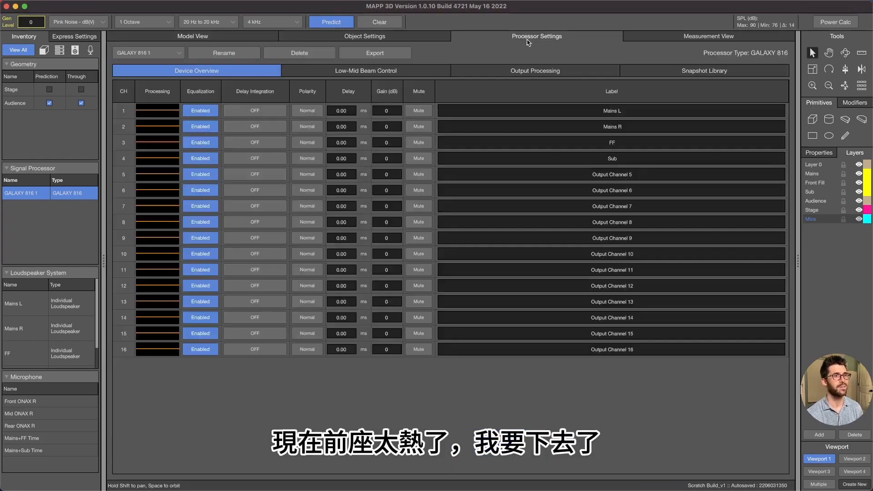
left_click(397, 143)
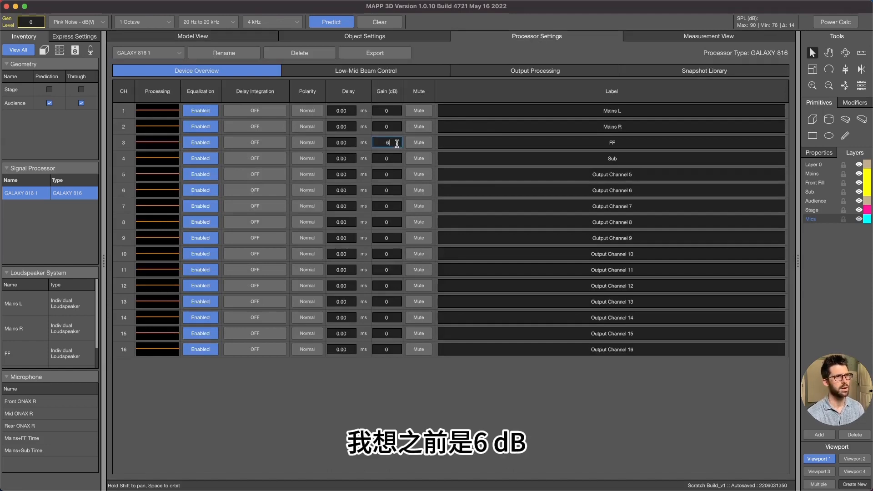
type("-6")
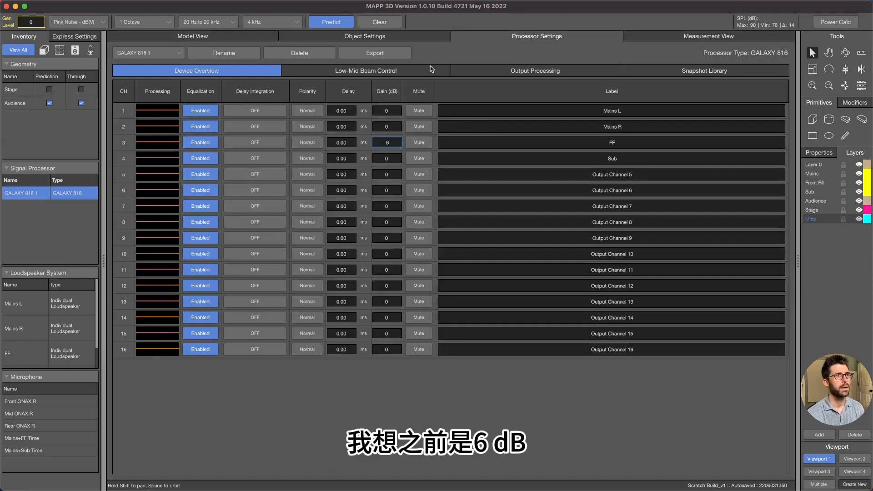
- Rerun the 4 kHz prediction in the model to check the front fill coverage, and clear the prediction
left_click(214, 36)
left_click(330, 23)
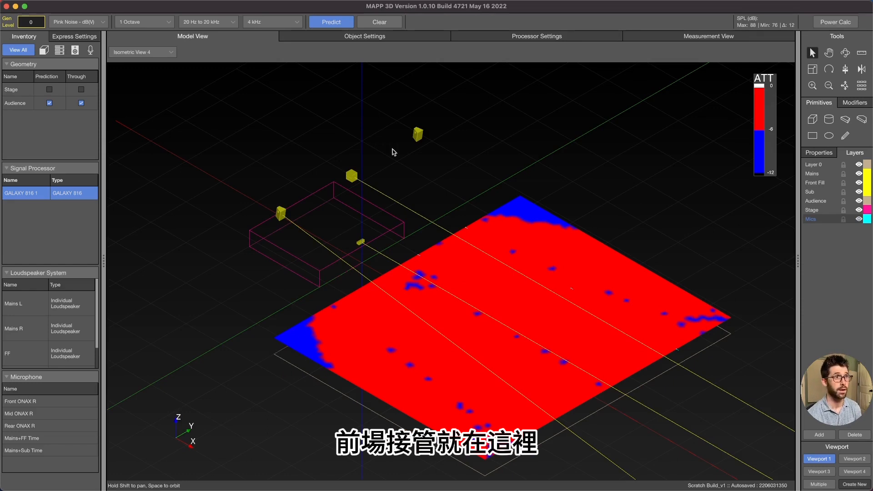
left_click(380, 23)
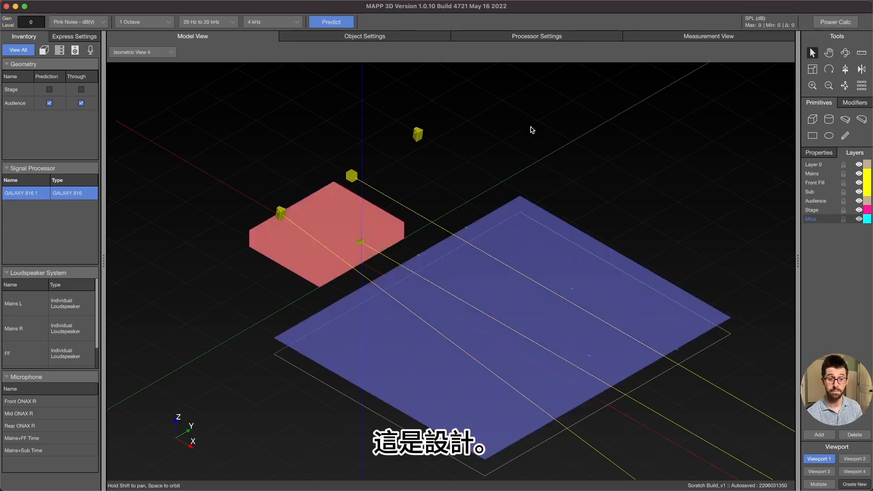